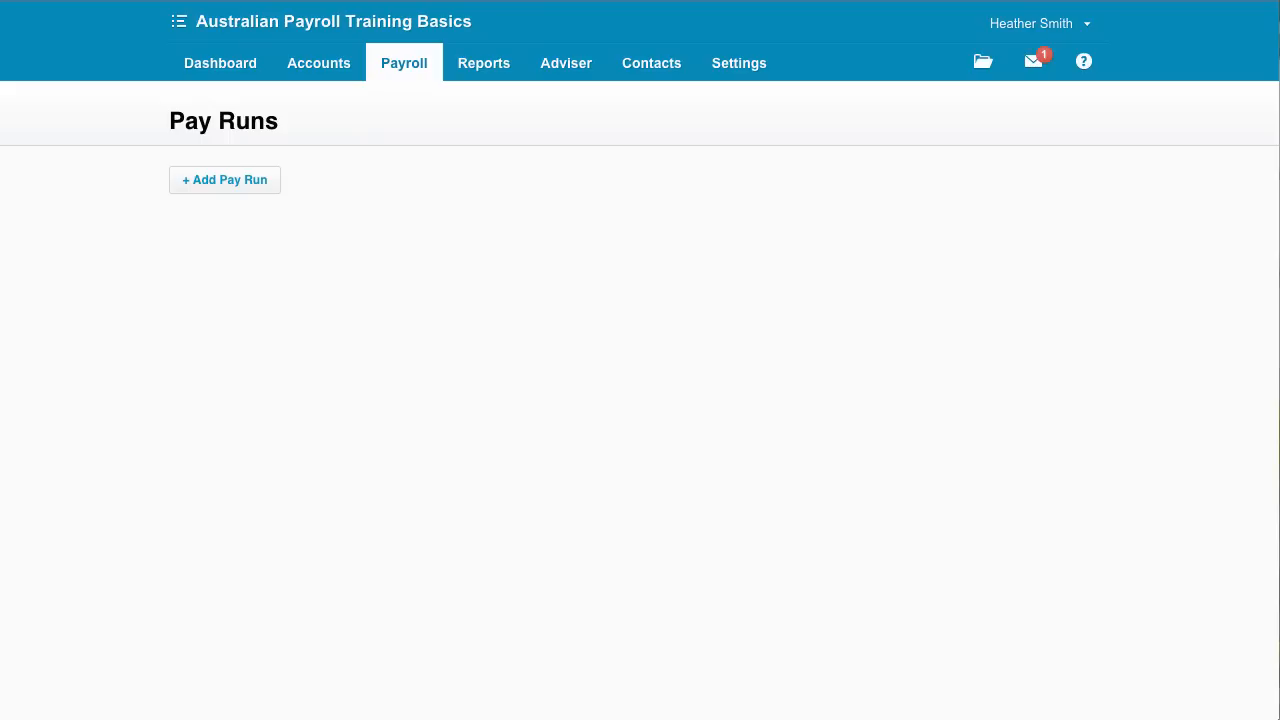
# Step: Create a draft weekly pay run for the period ending 07 Apr 2015
pyautogui.click(419, 71)
pyautogui.click(255, 186)
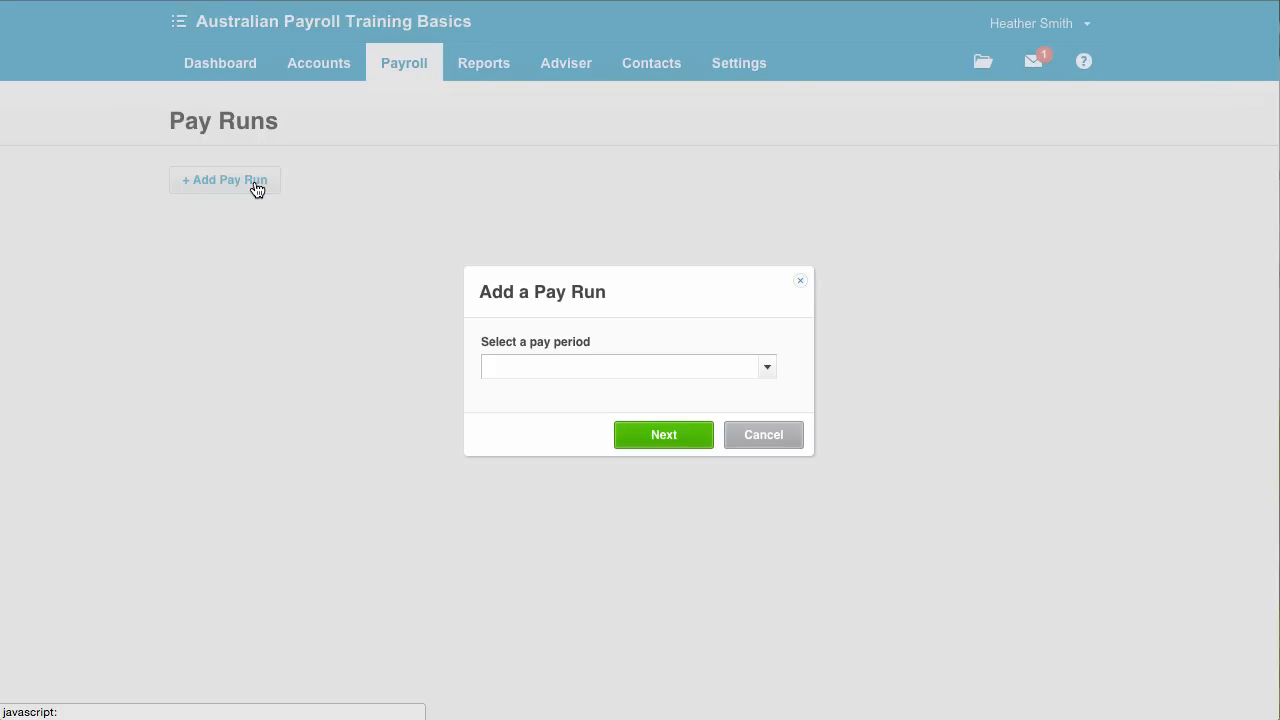
pyautogui.click(775, 375)
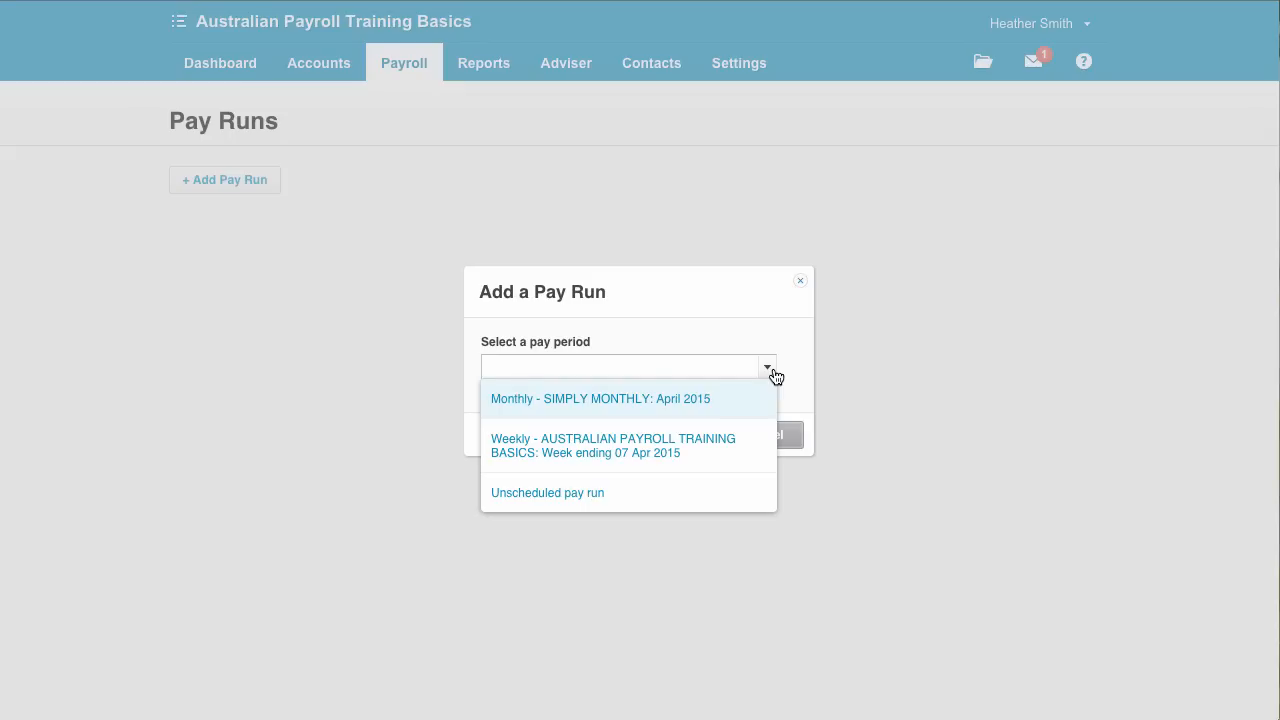
pyautogui.click(707, 455)
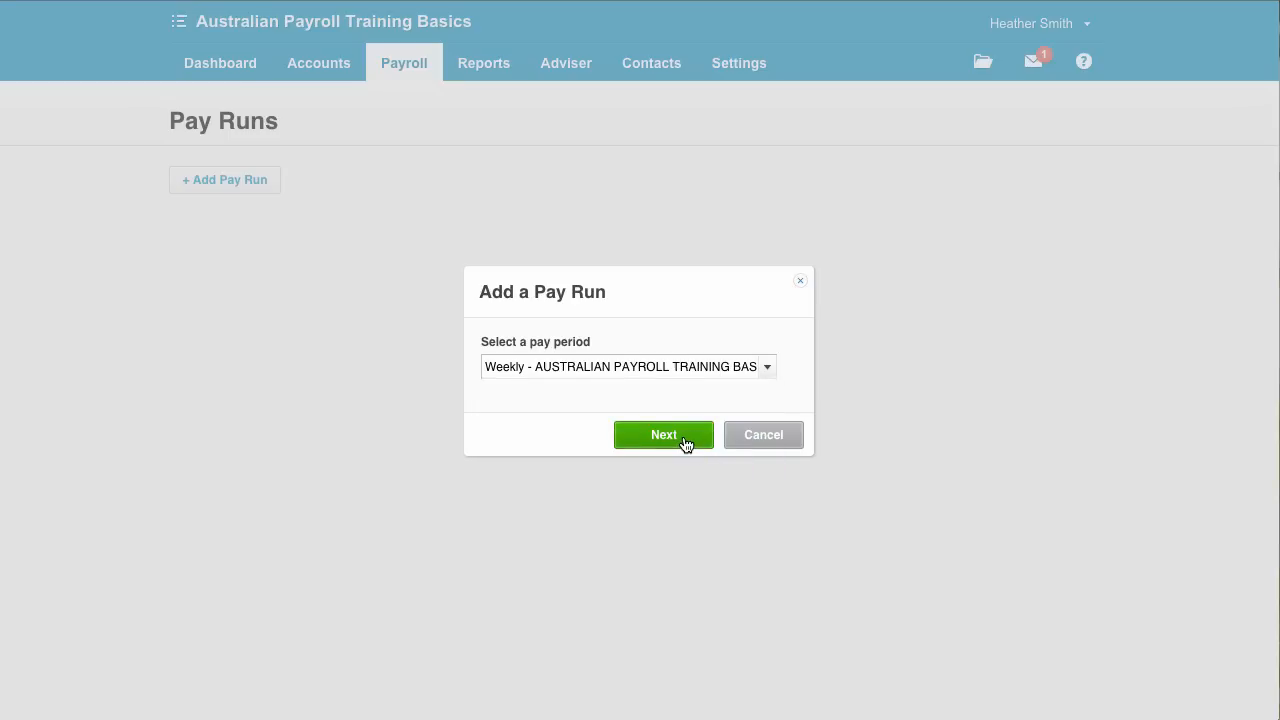
pyautogui.click(685, 440)
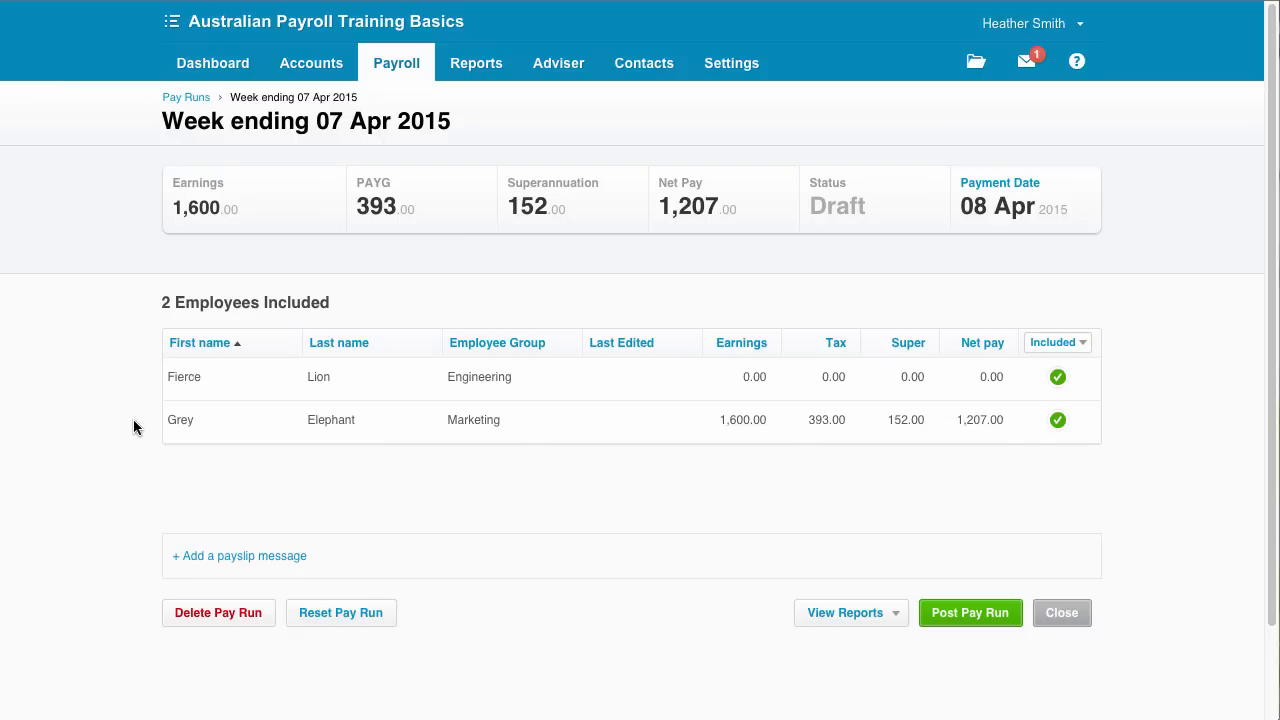
# Step: Re-sort the pay run's employees by first name, then last name, then employee group
pyautogui.click(200, 349)
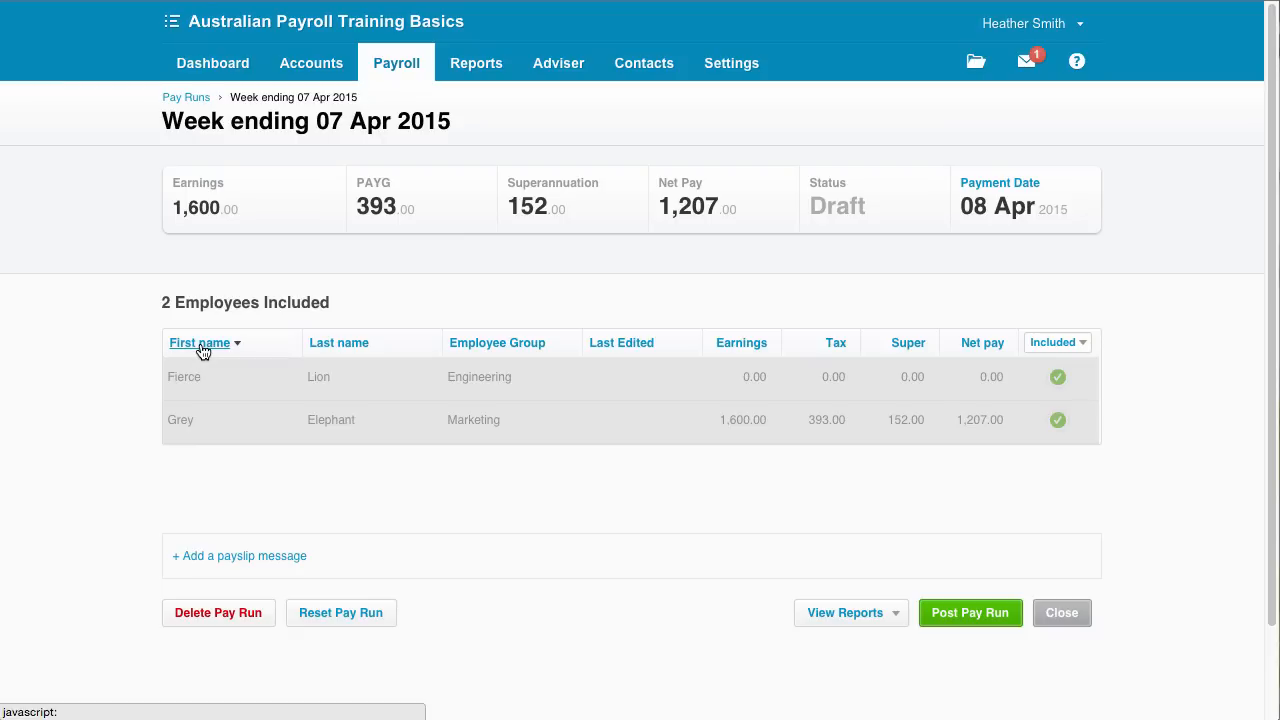
pyautogui.click(335, 346)
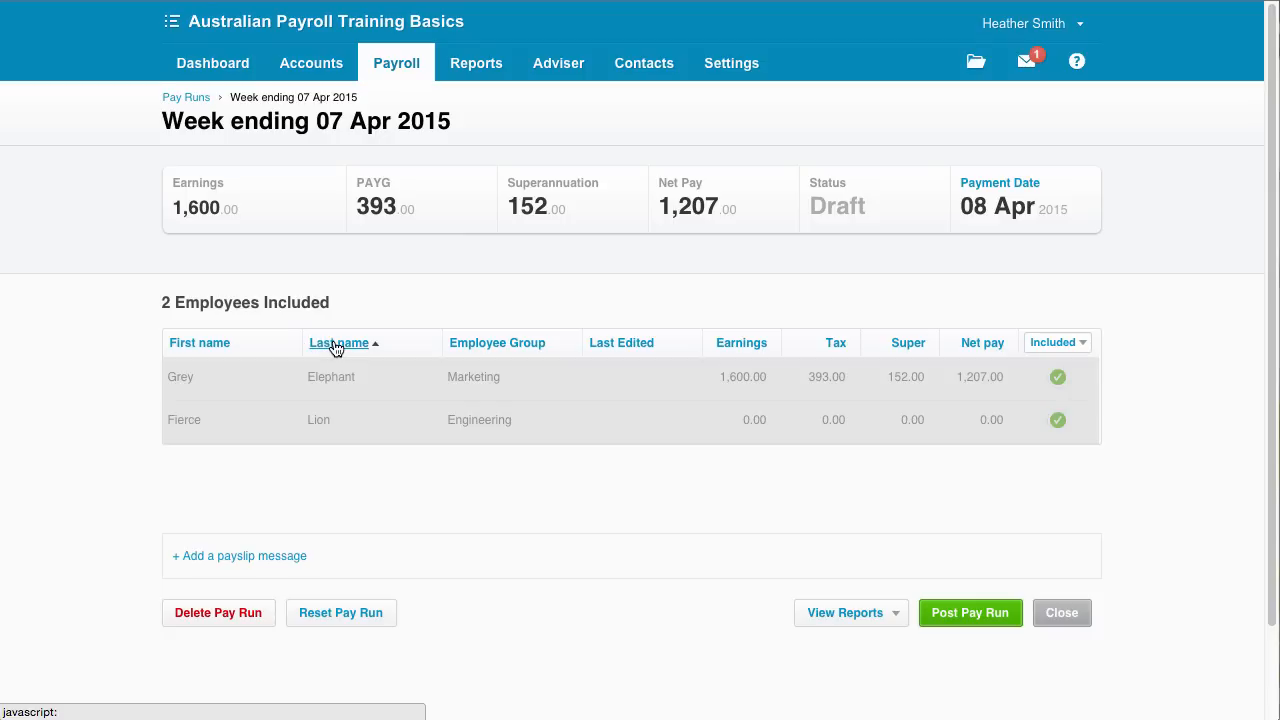
pyautogui.click(471, 350)
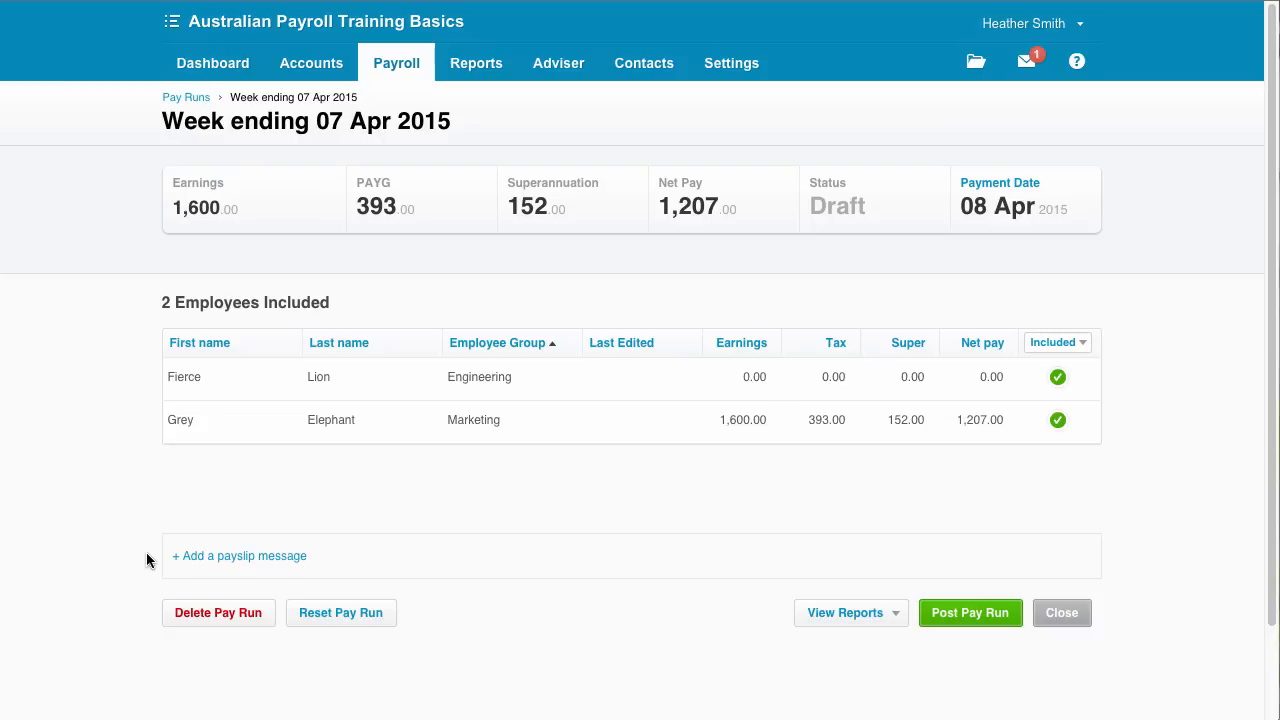
# Step: Add the payslip message 'Remember office BBQ on Friday!!' and review the Included column options
pyautogui.click(212, 560)
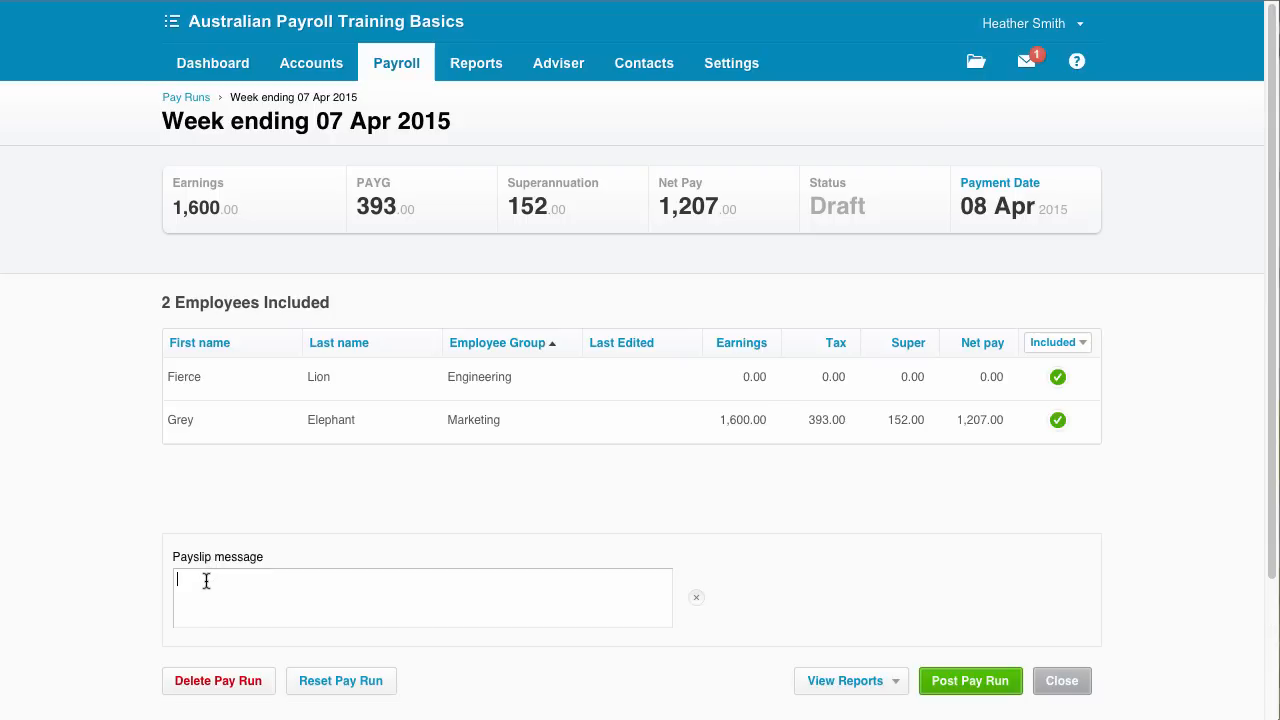
pyautogui.write('Remember office BBQ on Friday!!')
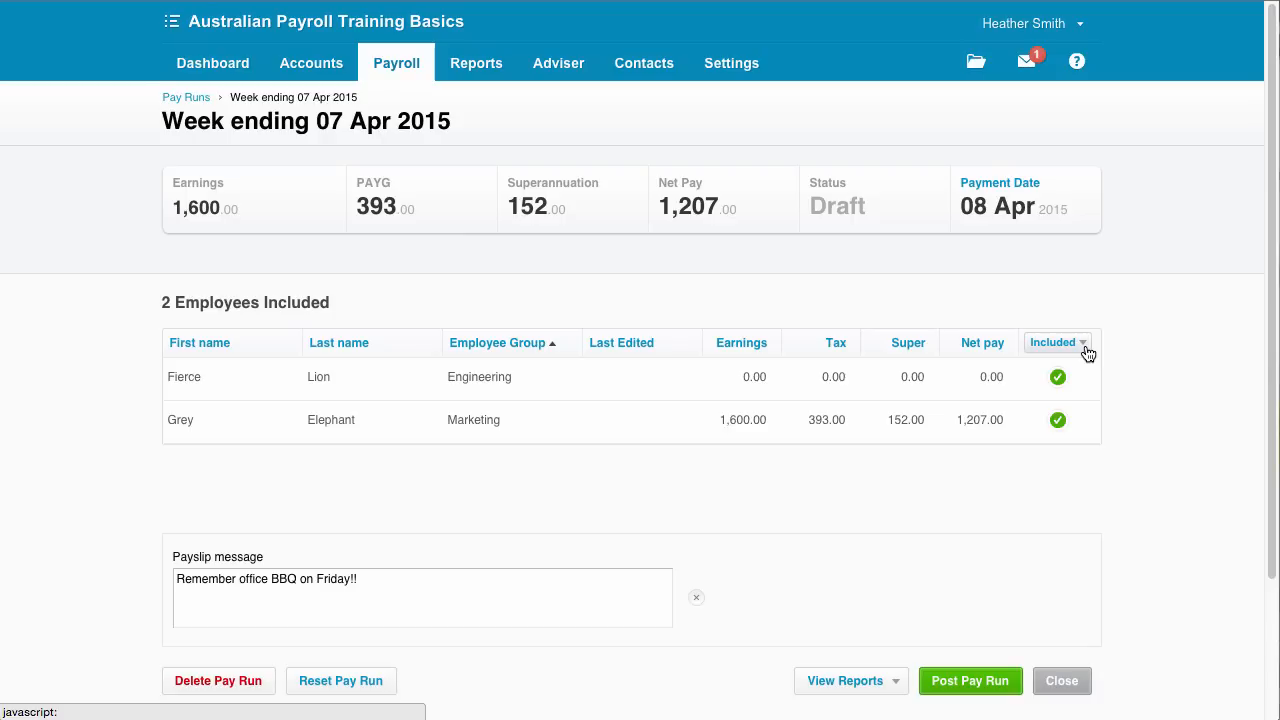
pyautogui.click(1082, 343)
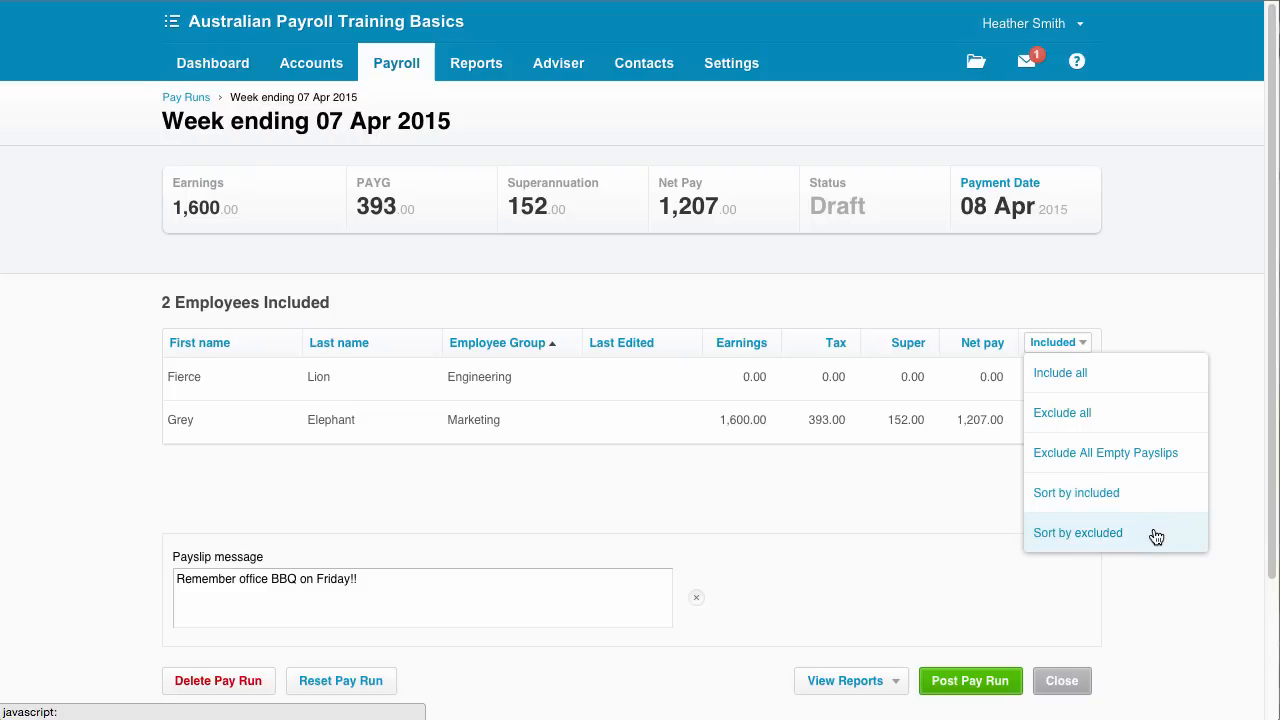
pyautogui.click(907, 510)
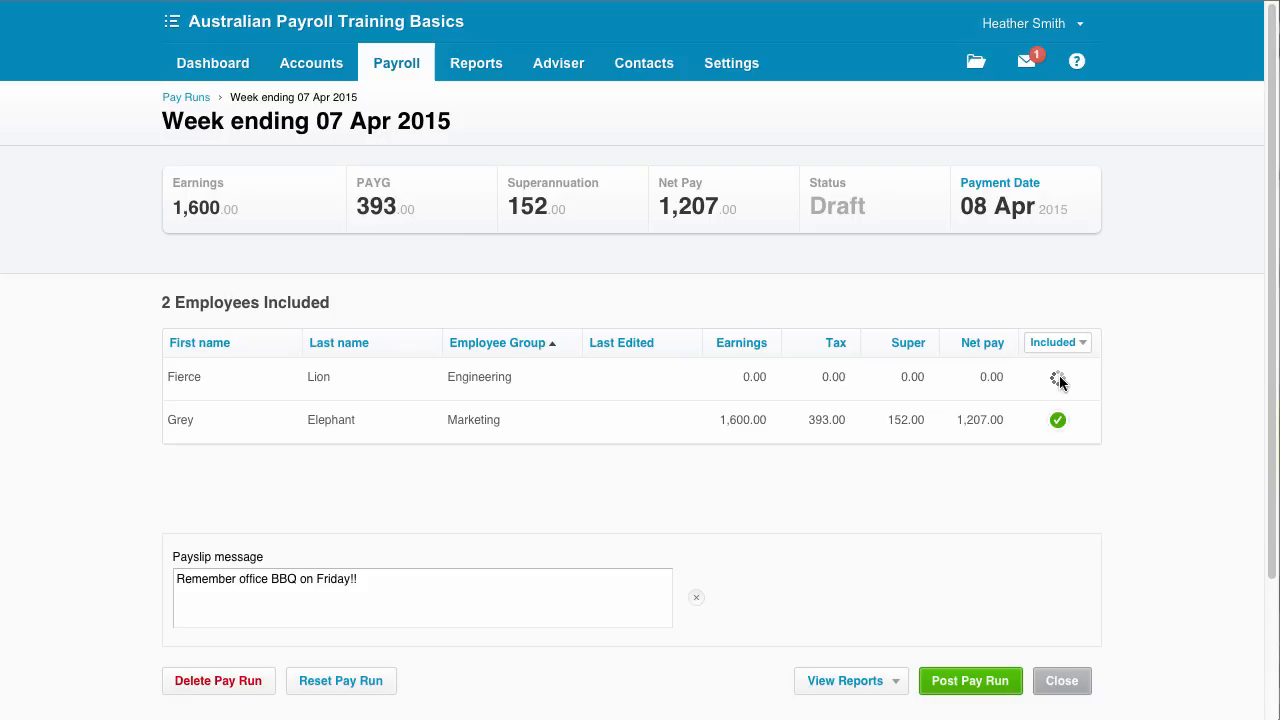
pyautogui.click(1058, 378)
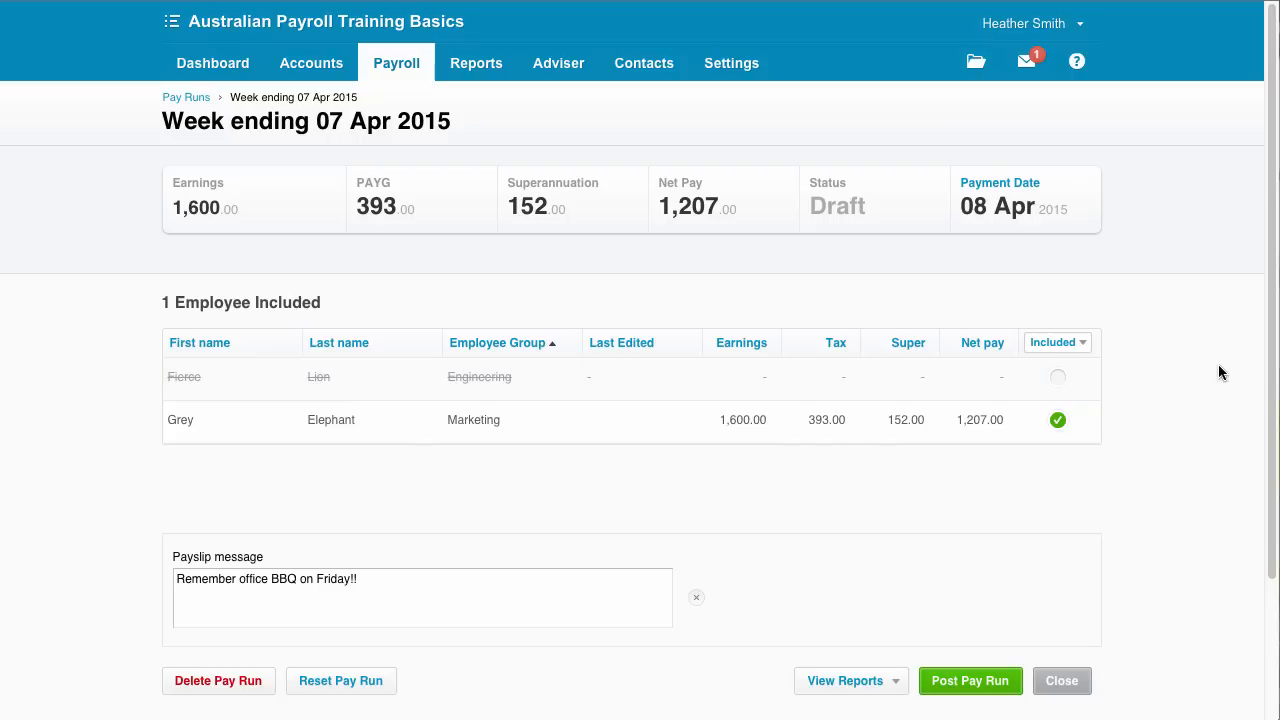
pyautogui.click(1057, 381)
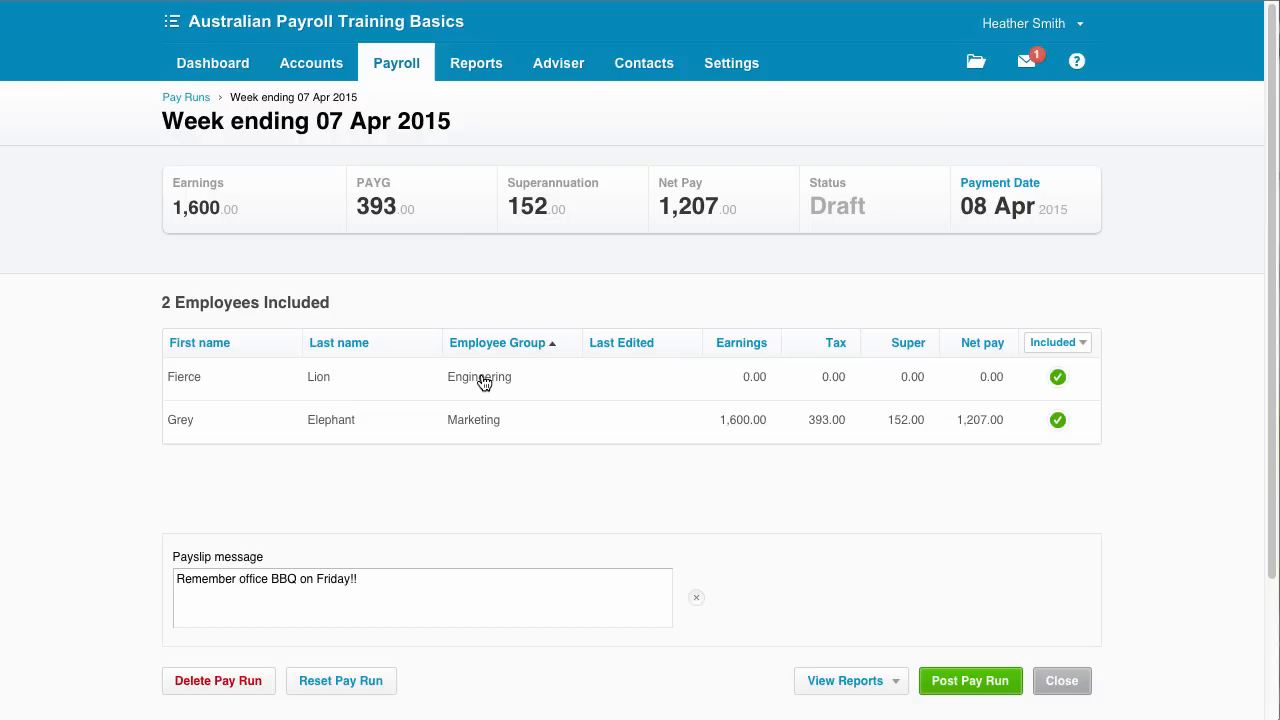
# Step: Set the Engineering employee's ordinary hours to 10 at the 15.00 rate
pyautogui.click(483, 382)
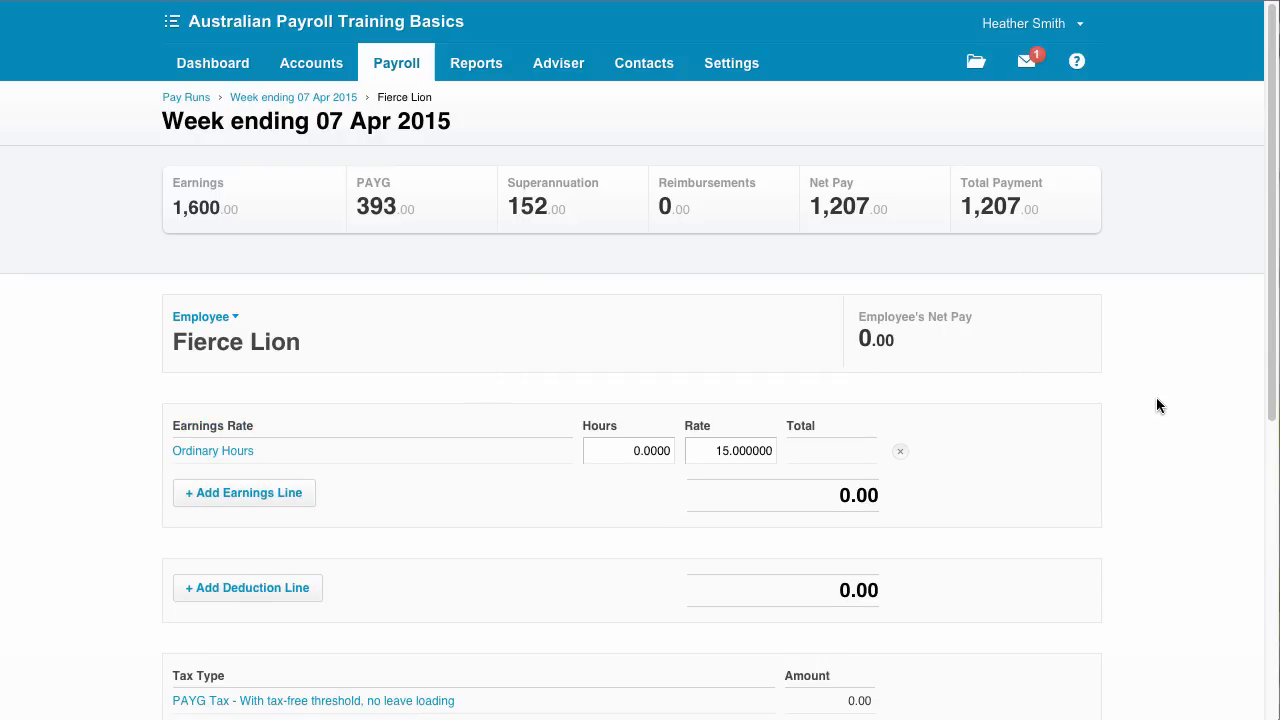
pyautogui.moveTo(1270, 420); pyautogui.dragTo(1275, 578)
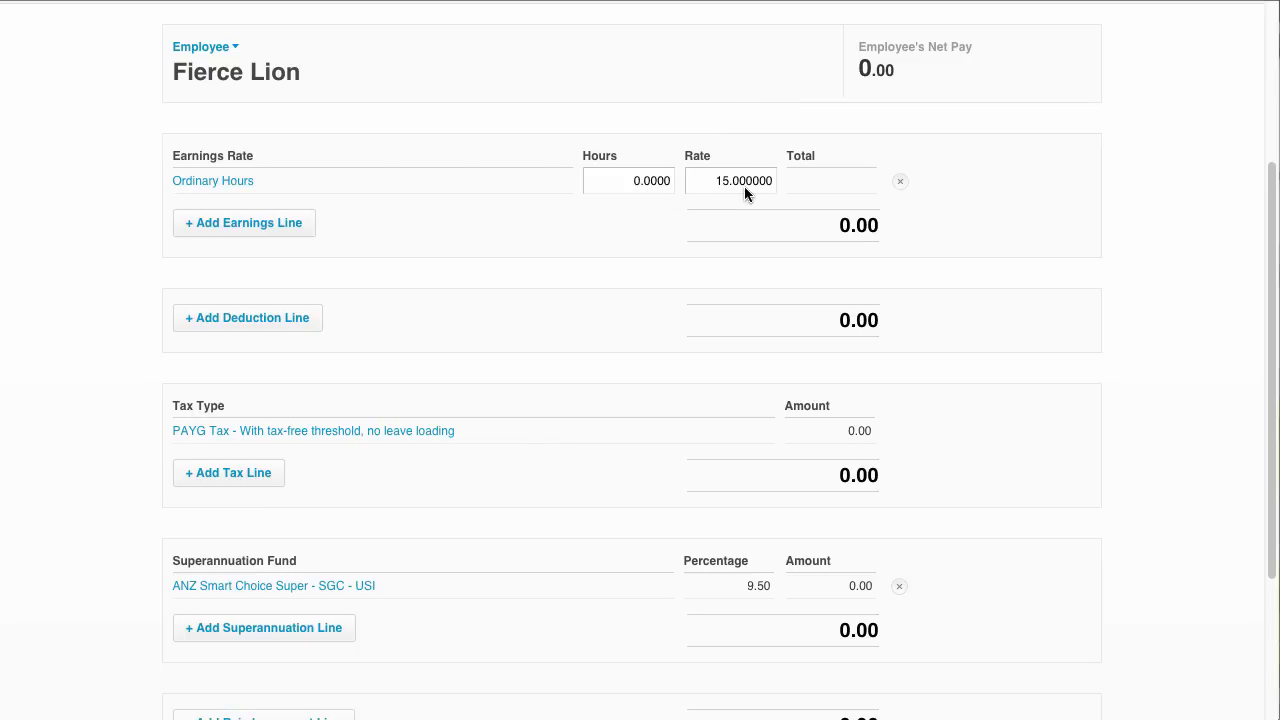
pyautogui.click(629, 182)
pyautogui.write('10')
pyautogui.press('Tab')
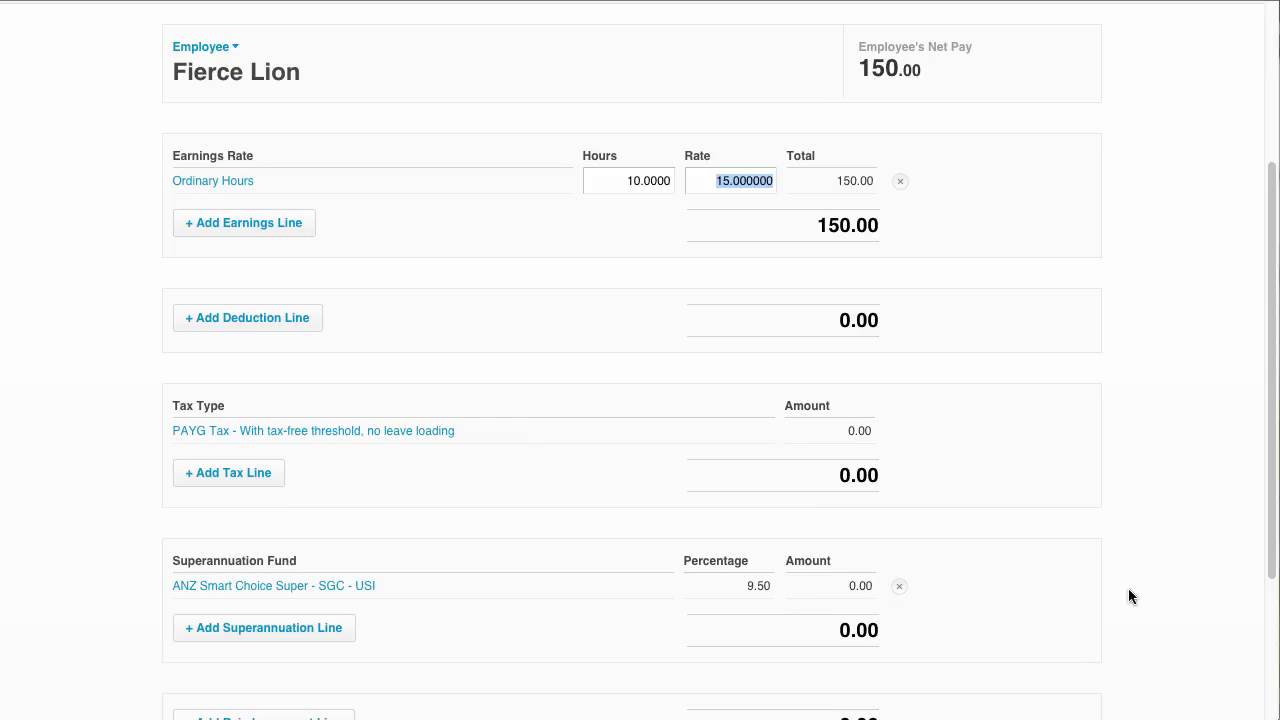
# Step: Save the 150.00 Engineering payslip and close it to return to the pay run
pyautogui.moveTo(1273, 588); pyautogui.dragTo(1275, 713)
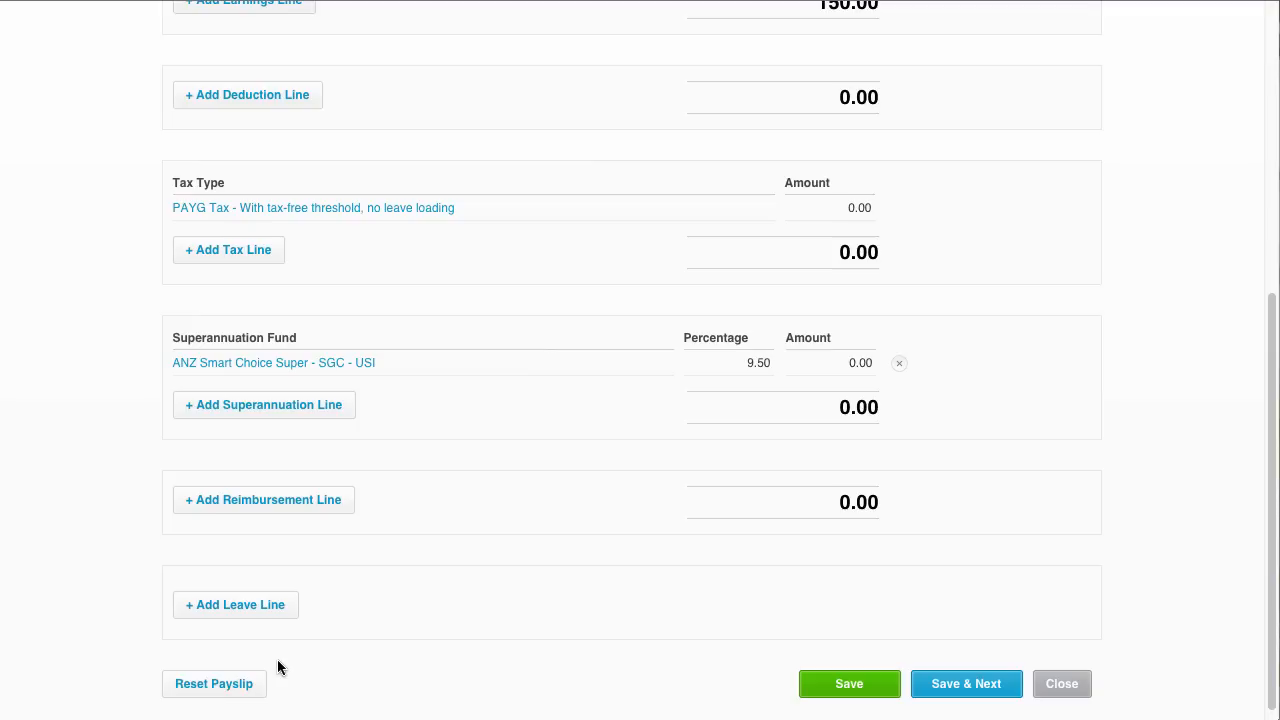
pyautogui.click(836, 692)
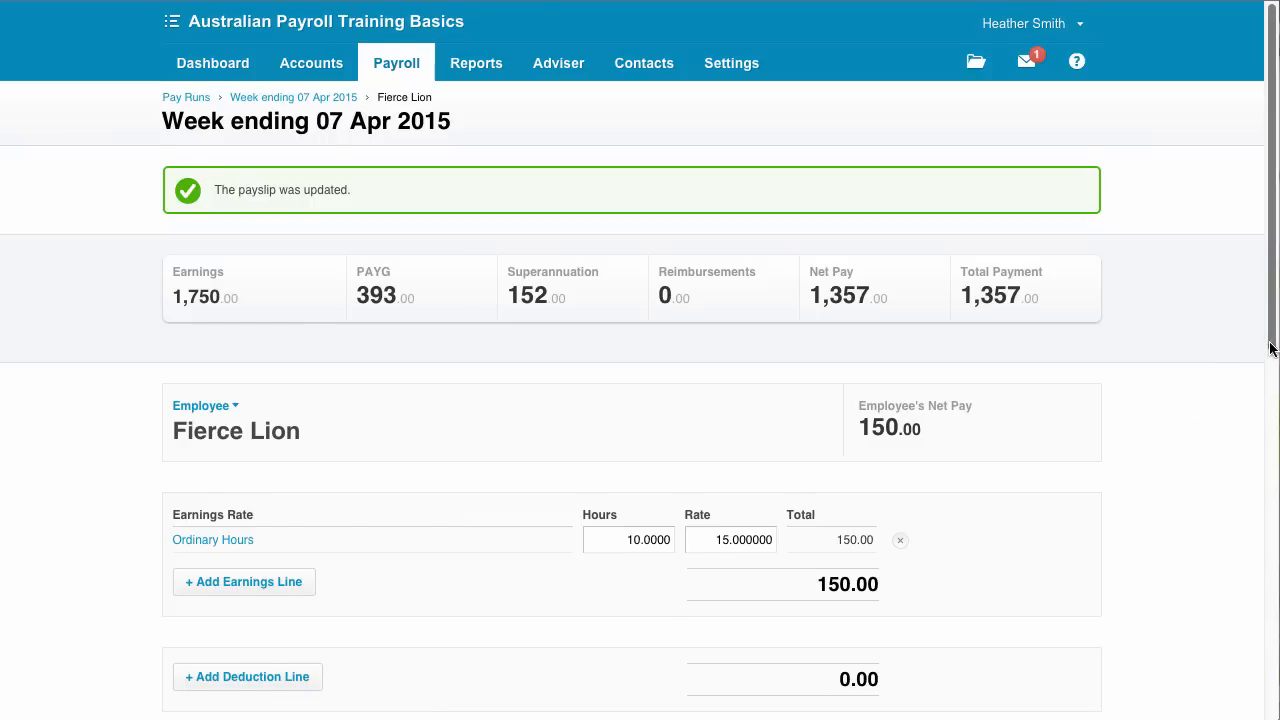
pyautogui.moveTo(1264, 353); pyautogui.dragTo(1264, 712)
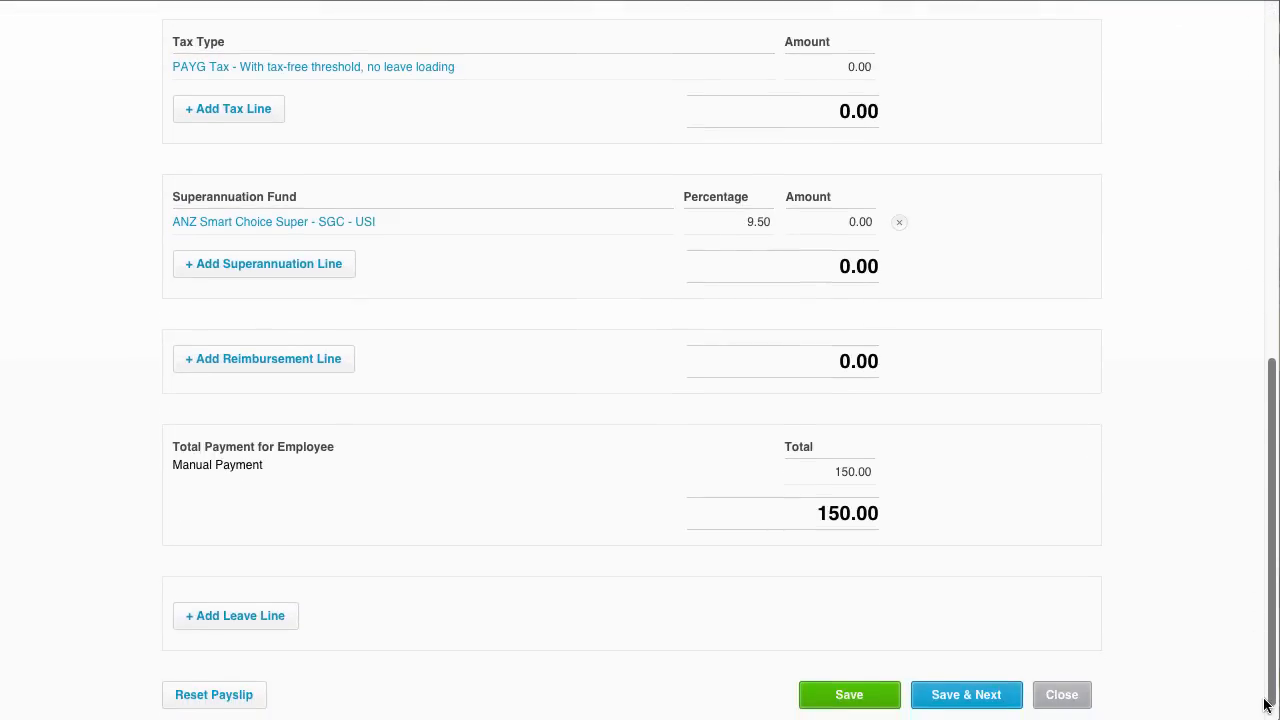
pyautogui.click(1066, 700)
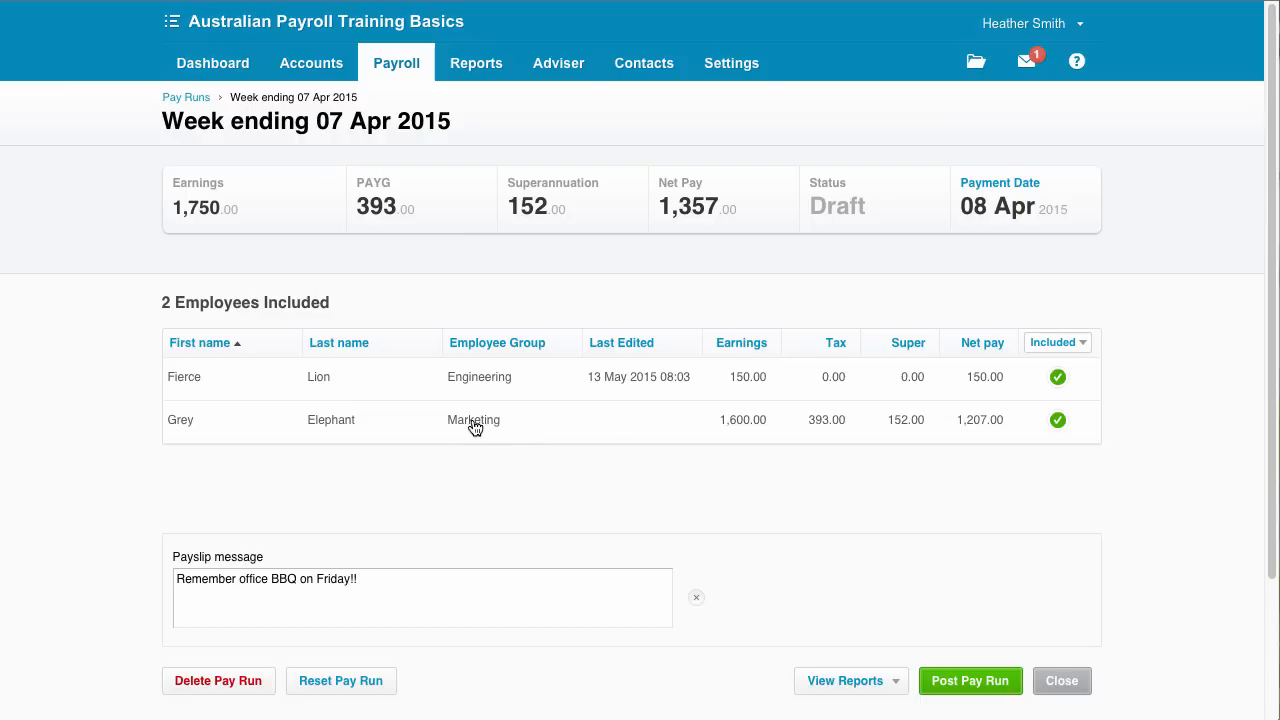
# Step: Open the Marketing employee's payslip and scroll to its earnings lines
pyautogui.click(475, 425)
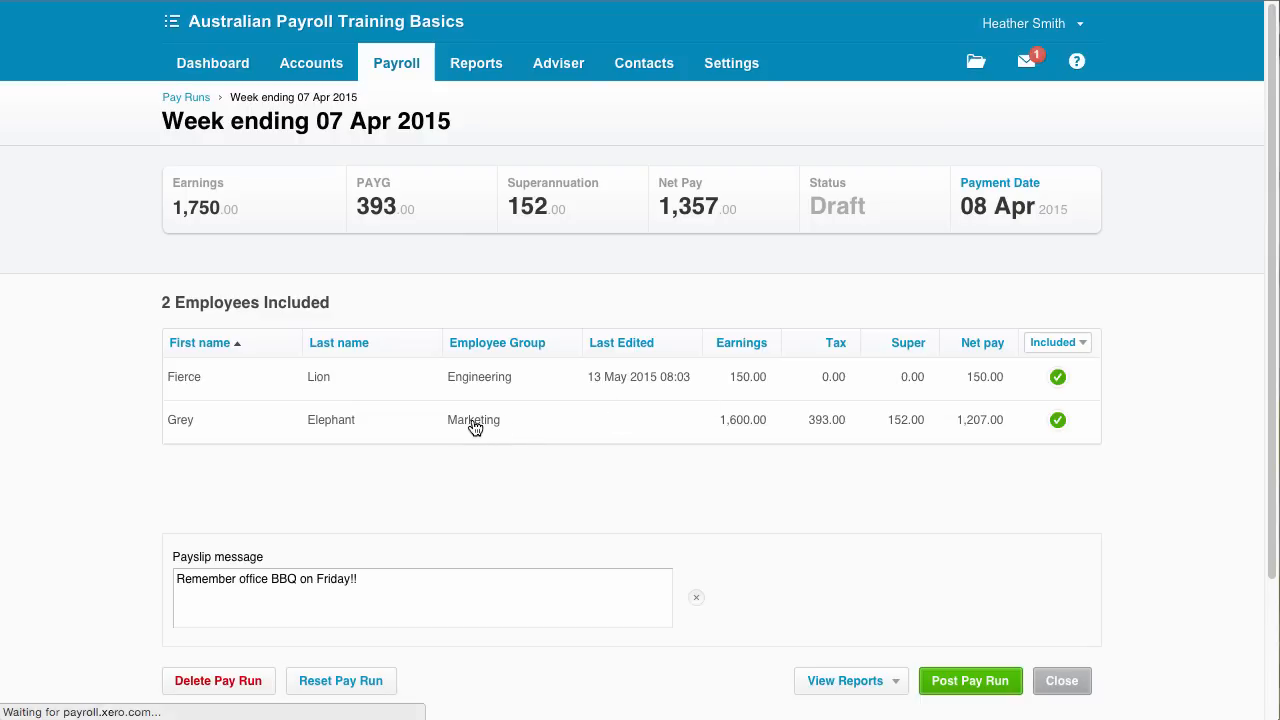
pyautogui.moveTo(1271, 314); pyautogui.dragTo(1269, 444)
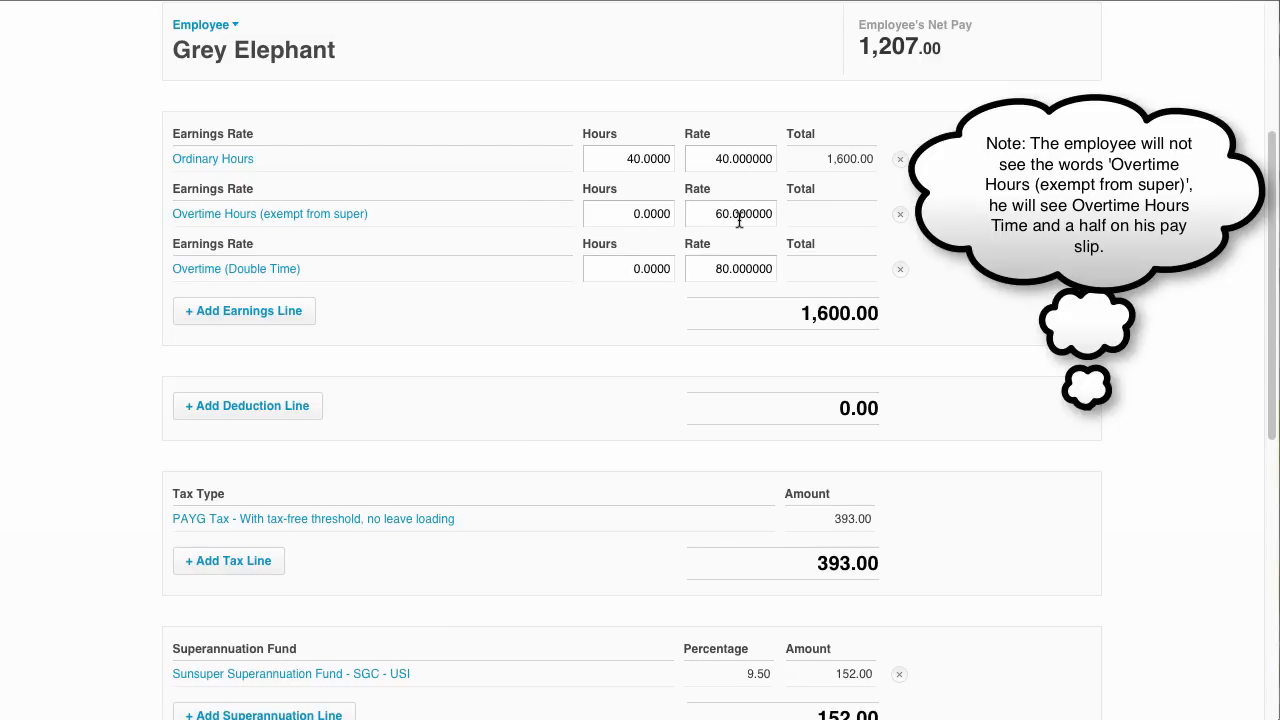
# Step: Enter 3 overtime hours and 1 double-time hour on the Marketing payslip, then check totals
pyautogui.click(632, 217)
pyautogui.write('3')
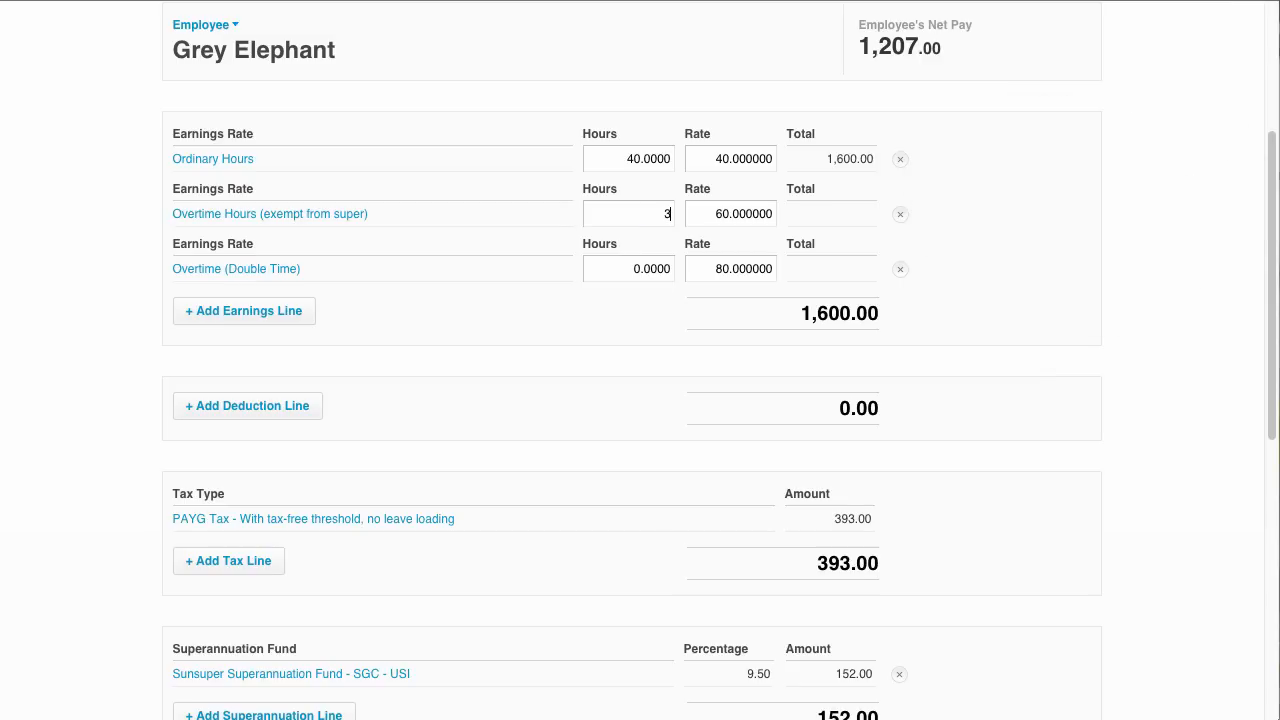
pyautogui.press('Tab')
pyautogui.click(624, 268)
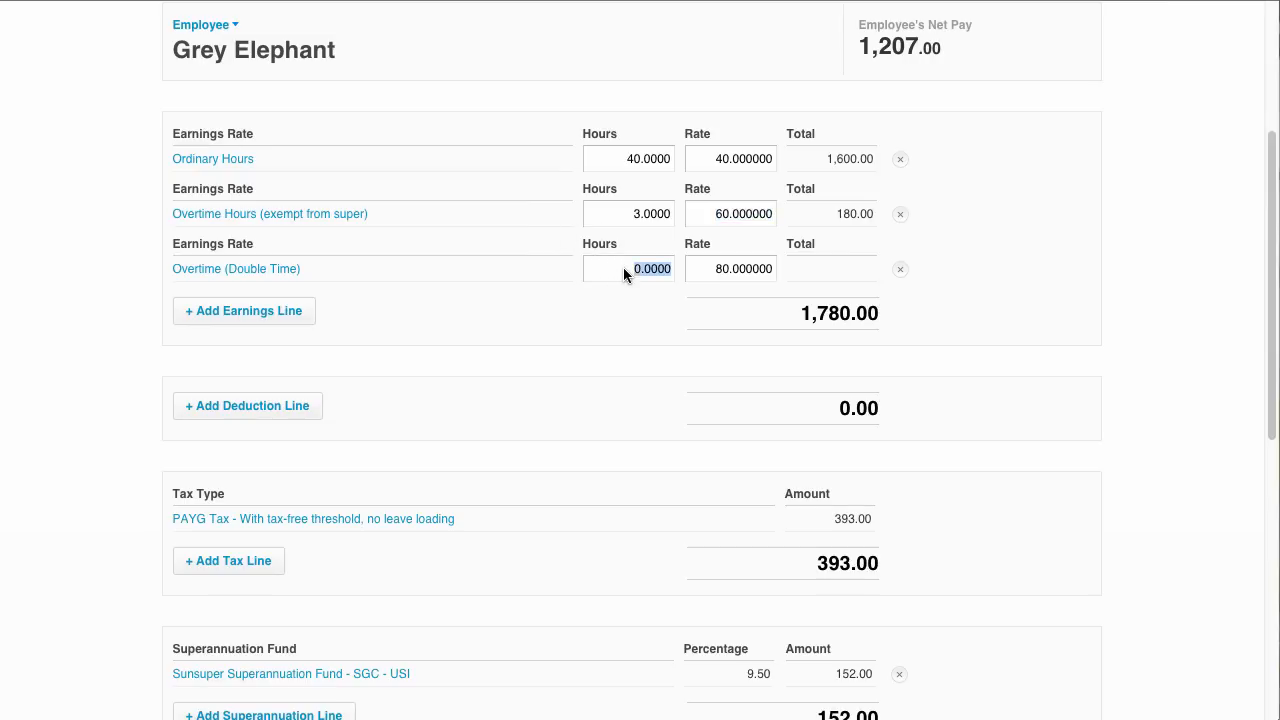
pyautogui.write('1')
pyautogui.press('Tab')
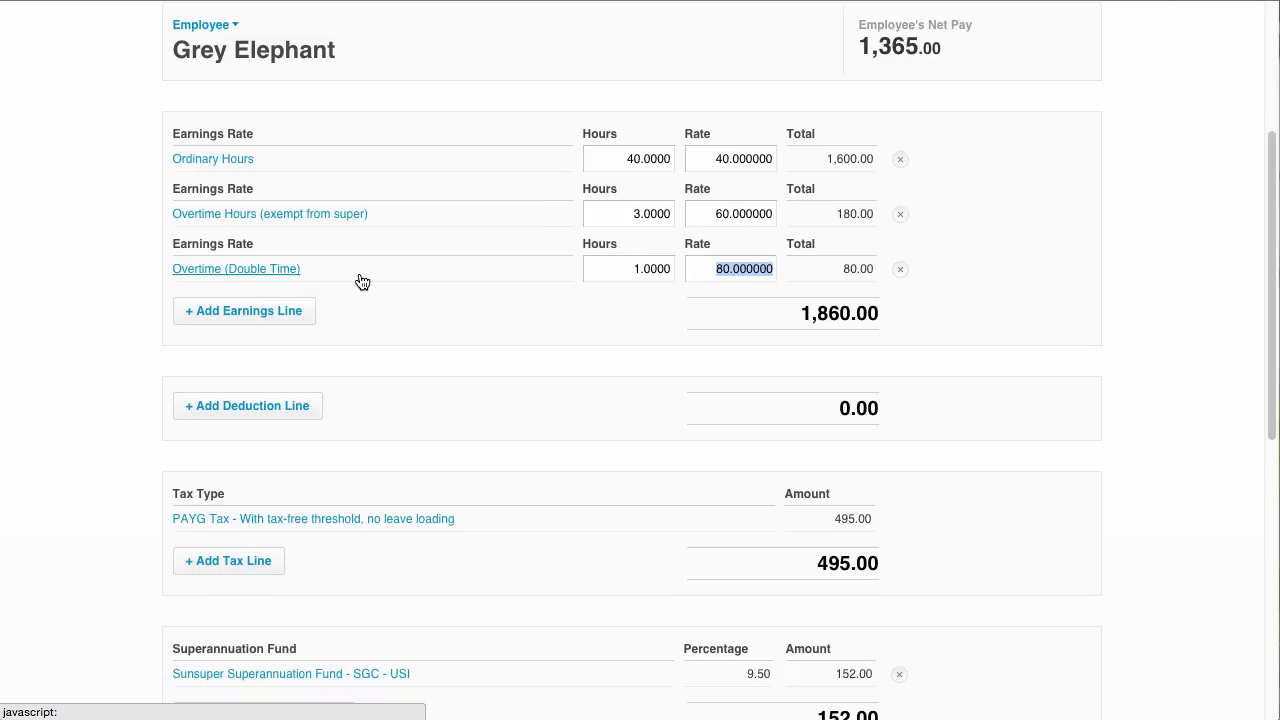
pyautogui.scroll(-3, 654, 391)
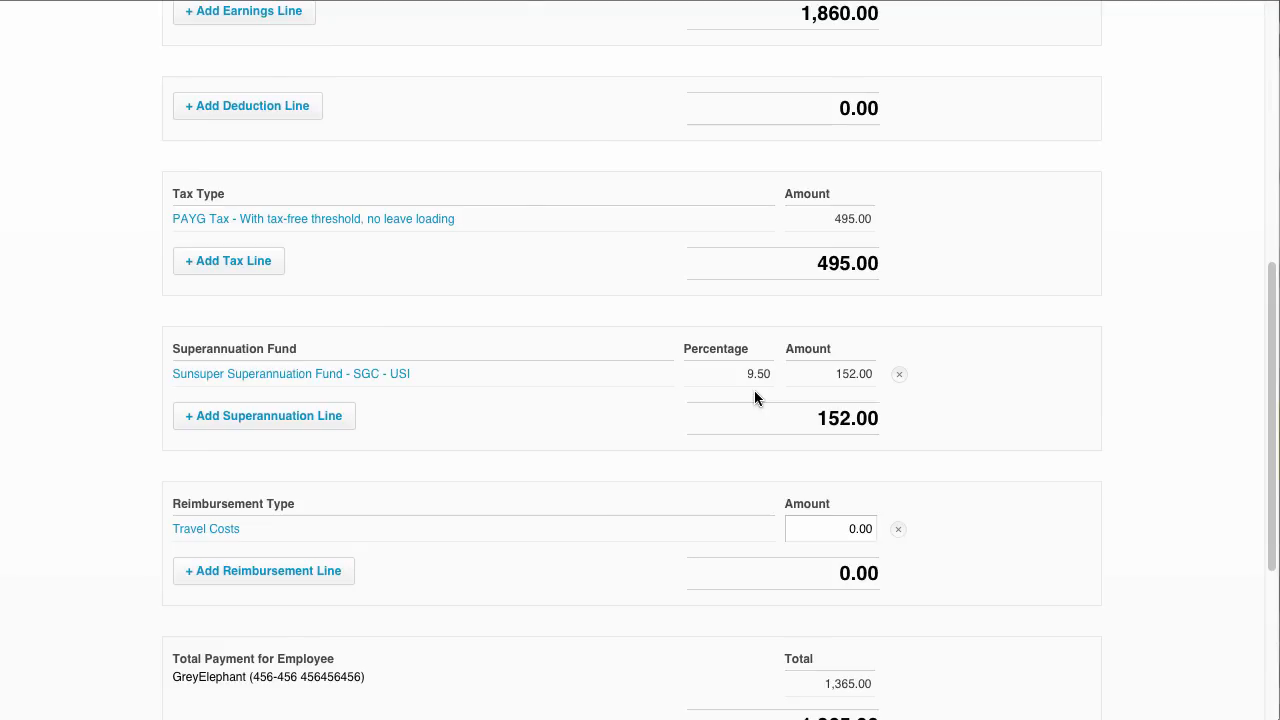
pyautogui.scroll(-3, 754, 398)
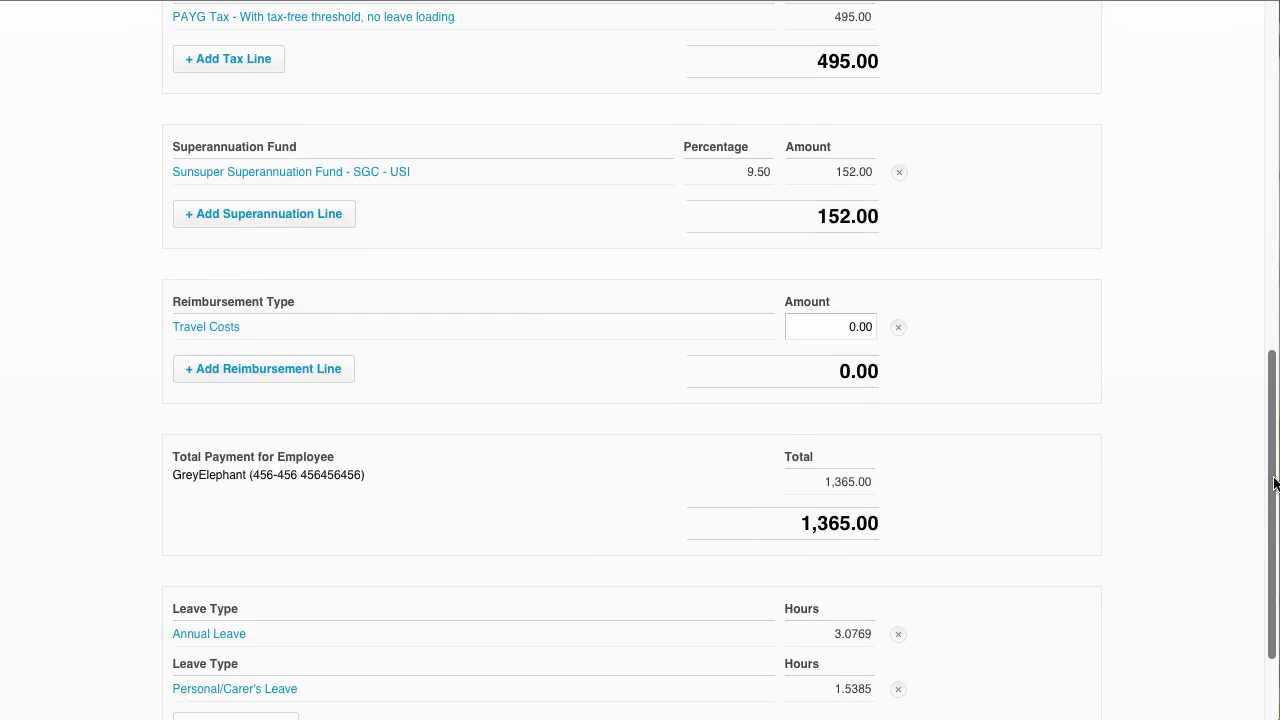
pyautogui.moveTo(1273, 483)
pyautogui.mouseDown()
pyautogui.moveTo(1257, 371)
pyautogui.moveTo(1250, 487)
pyautogui.mouseUp()
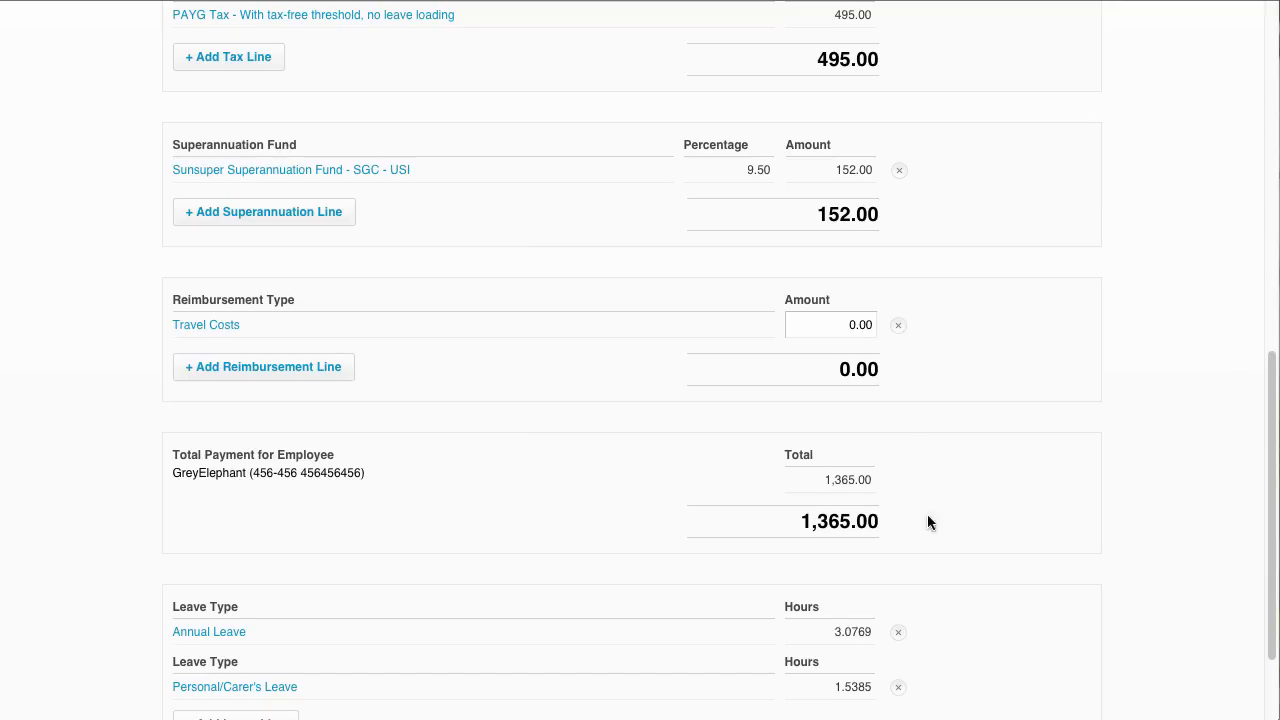
pyautogui.moveTo(1268, 499); pyautogui.dragTo(1249, 569)
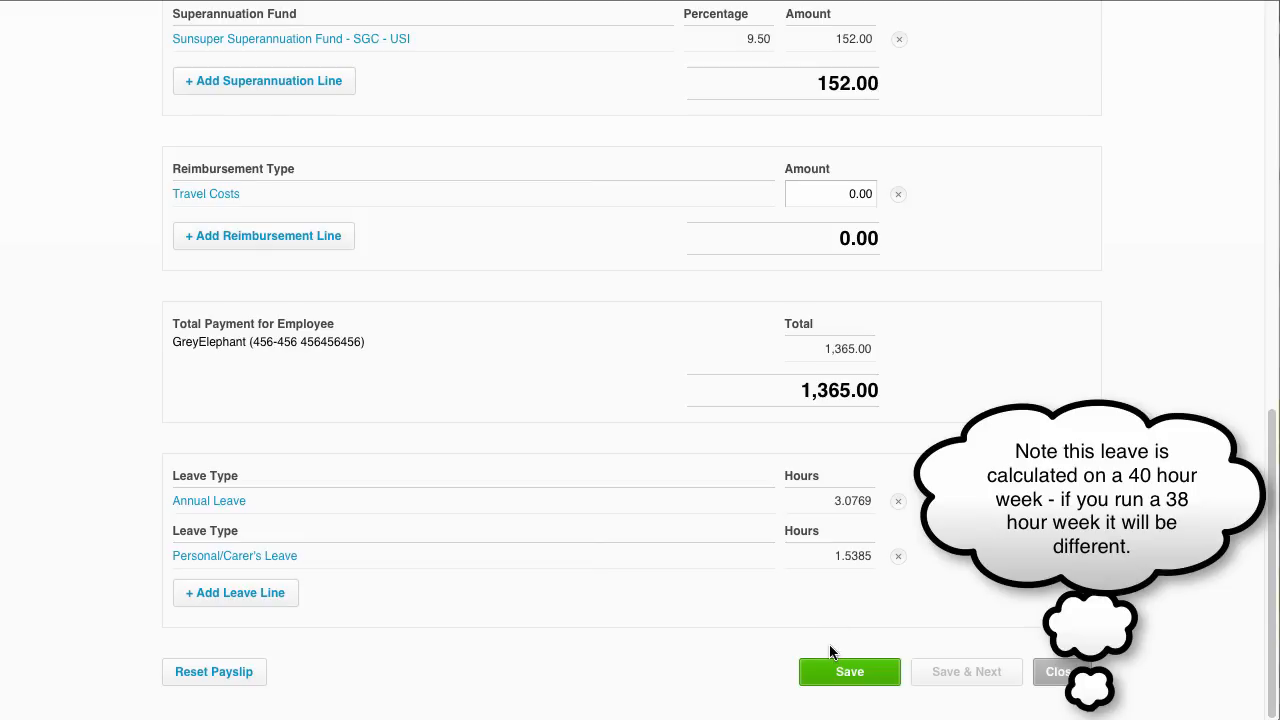
# Step: Save the Marketing payslip and close it, returning to the pay run with 2,010 earnings
pyautogui.click(832, 675)
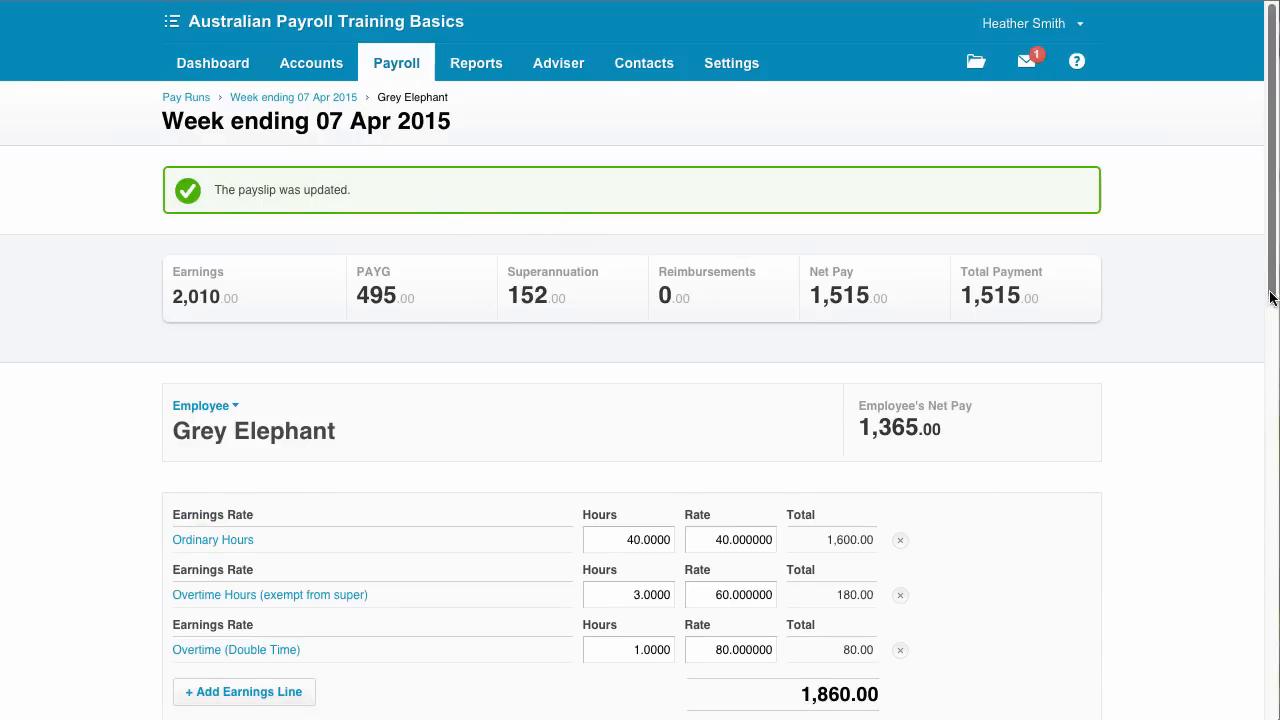
pyautogui.scroll(-9, 1249, 603)
pyautogui.scroll(-2, 1250, 665)
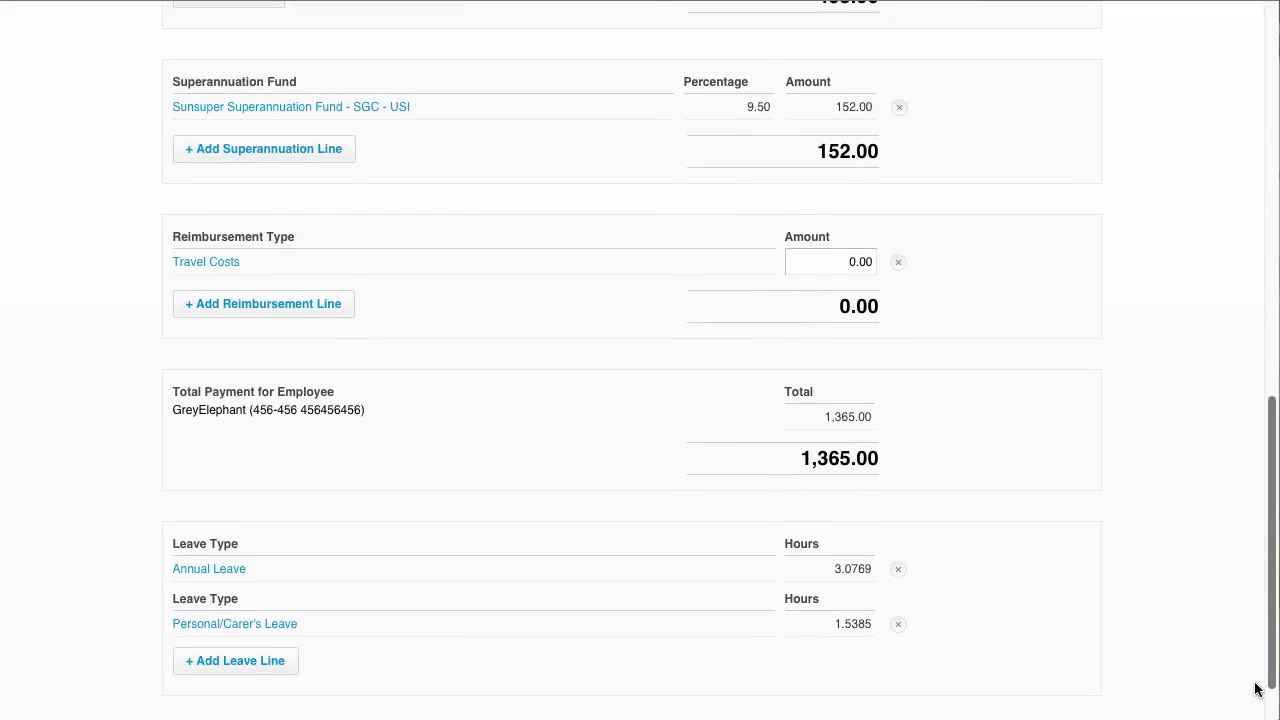
pyautogui.click(1066, 694)
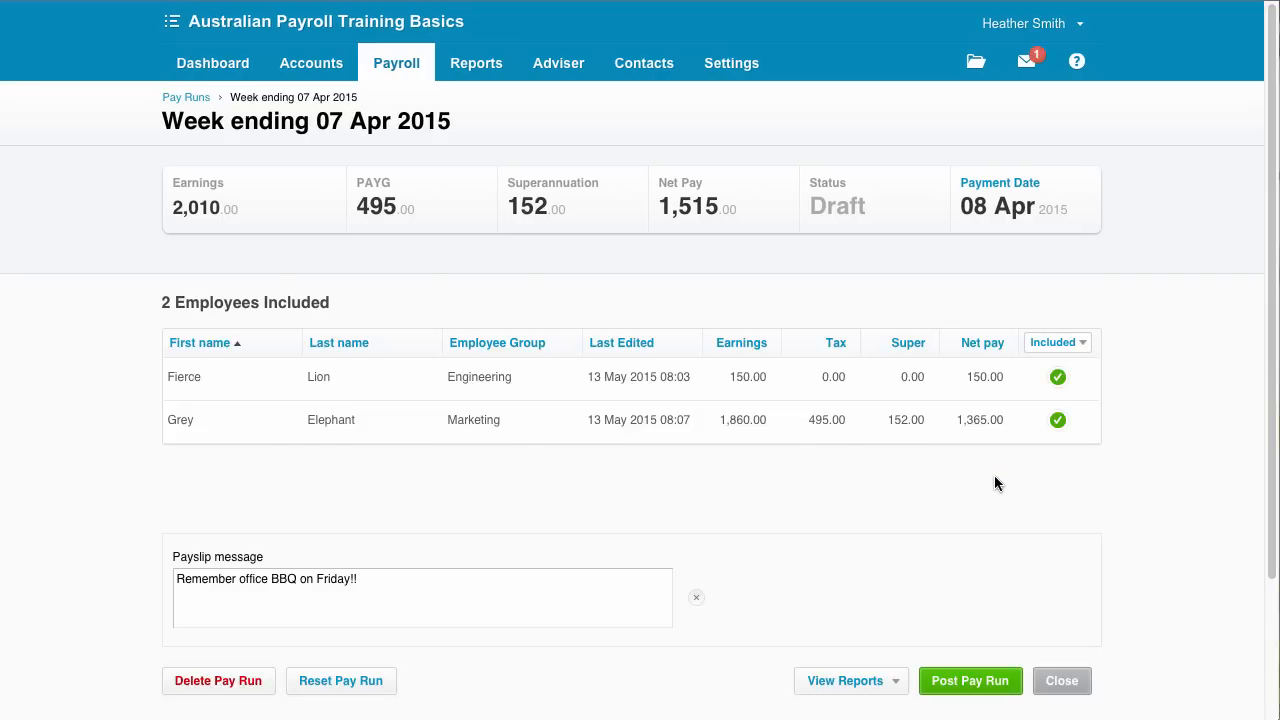
pyautogui.moveTo(1270, 565); pyautogui.dragTo(1270, 649)
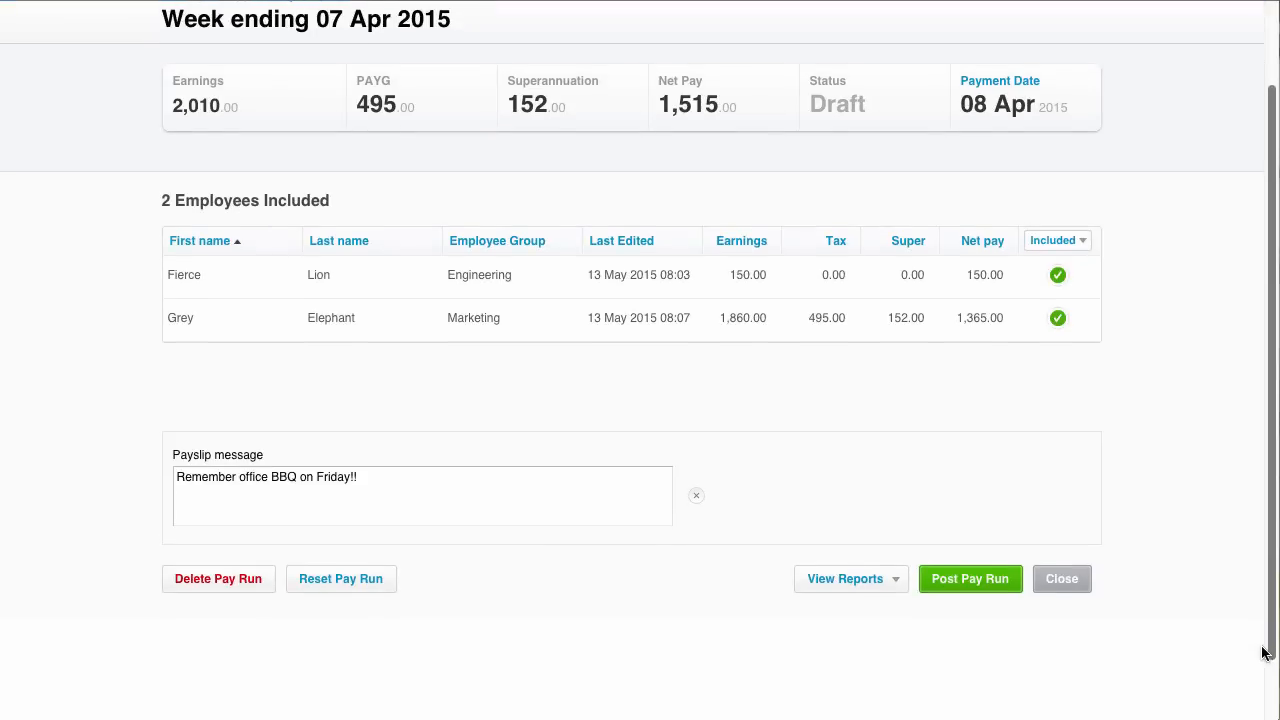
# Step: Post the week ending 07 Apr 2015 pay run, confirming the 1,515 net pay posting
pyautogui.click(984, 589)
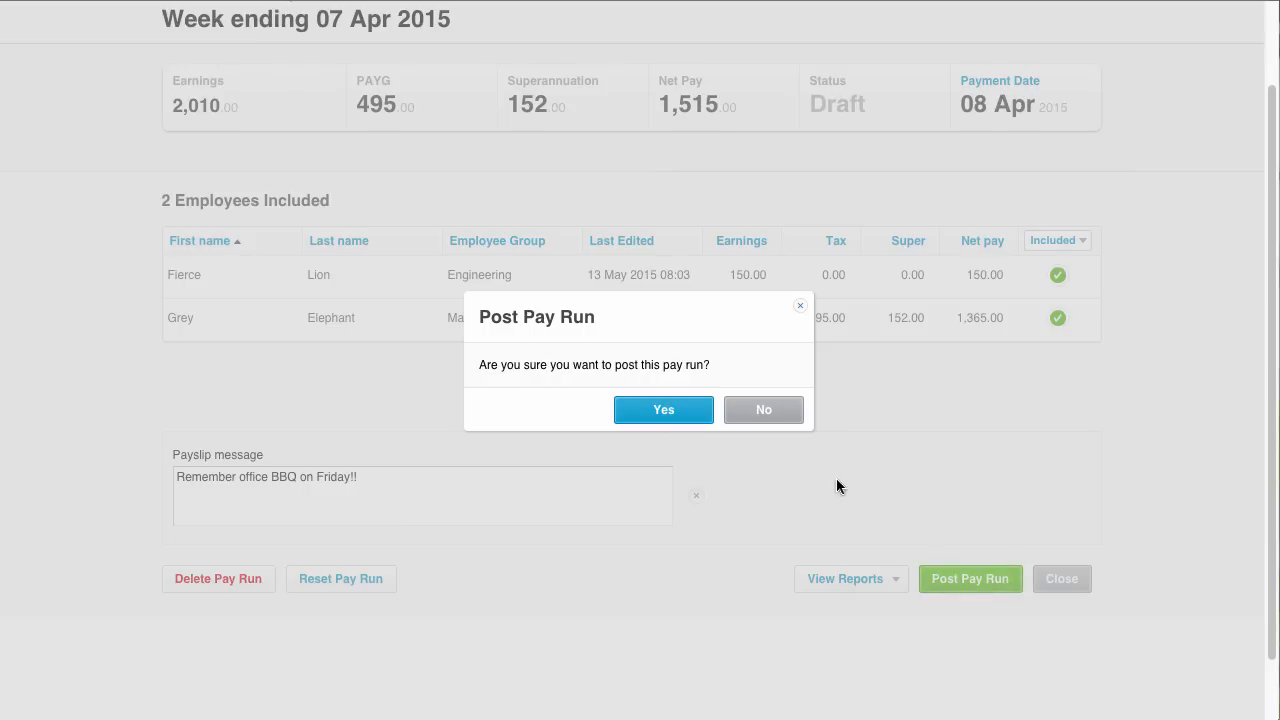
pyautogui.click(689, 419)
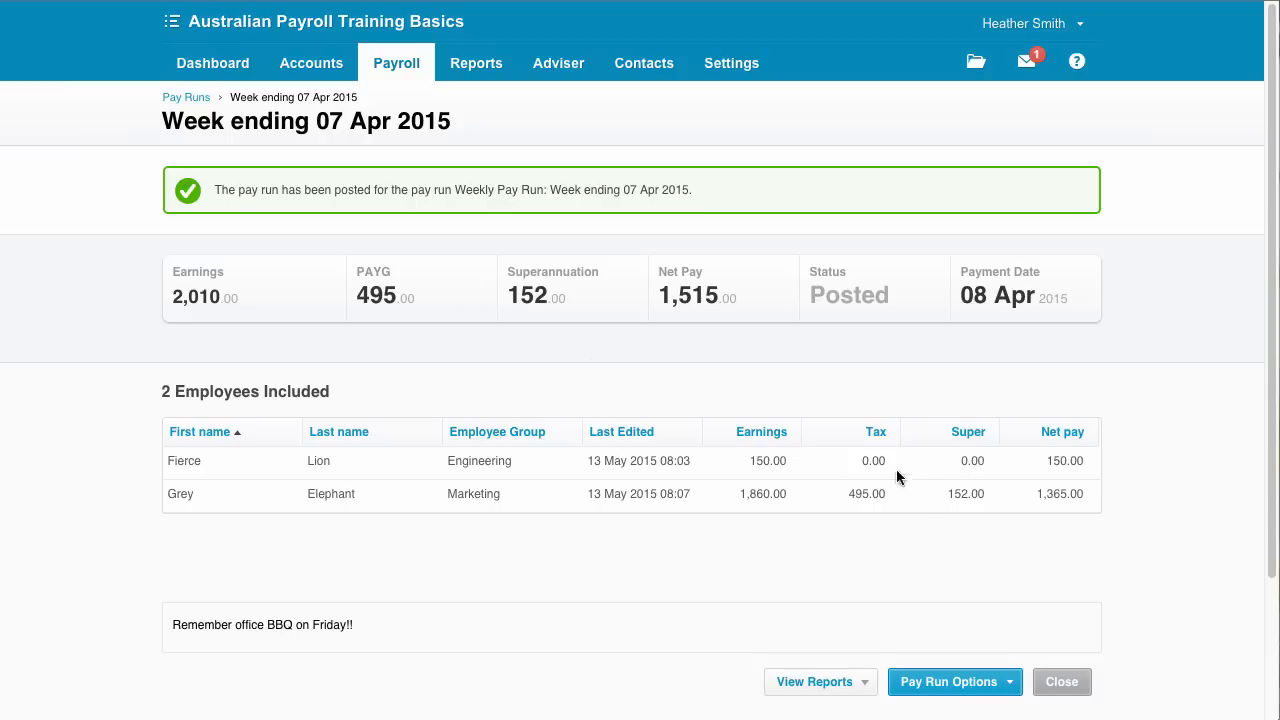
pyautogui.scroll(-3, 1262, 600)
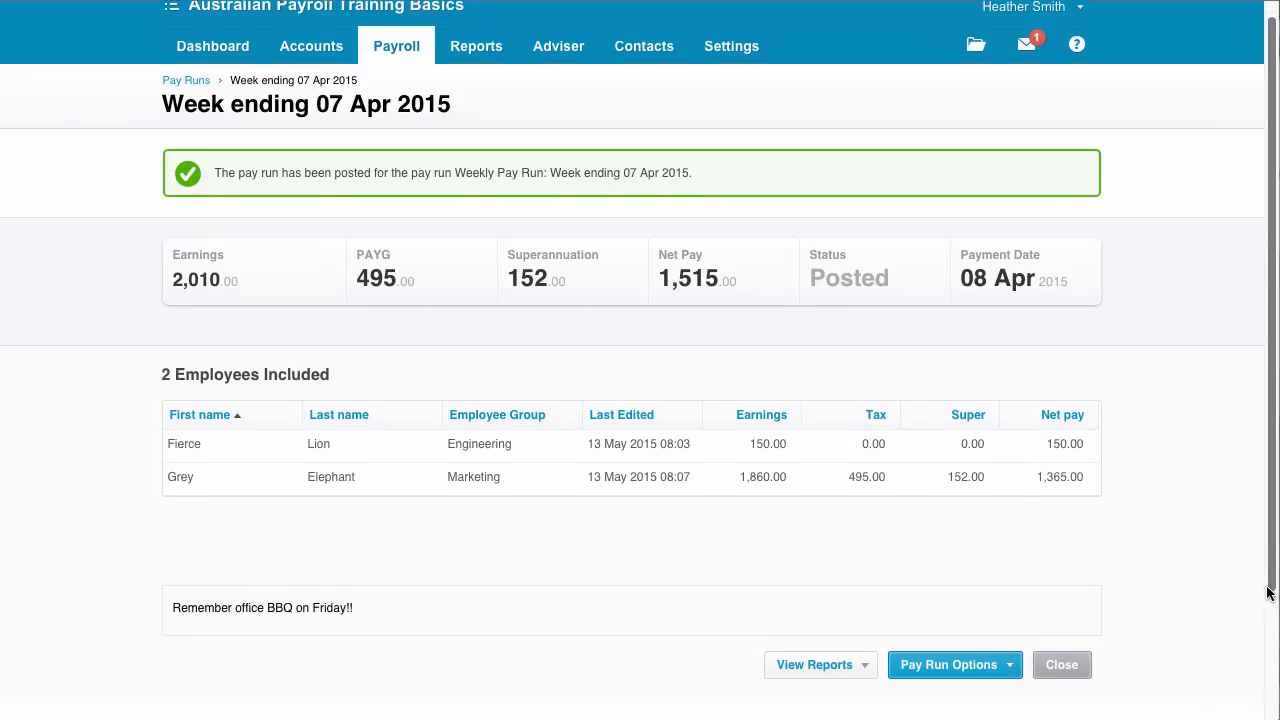
pyautogui.scroll(-2, 1000, 590)
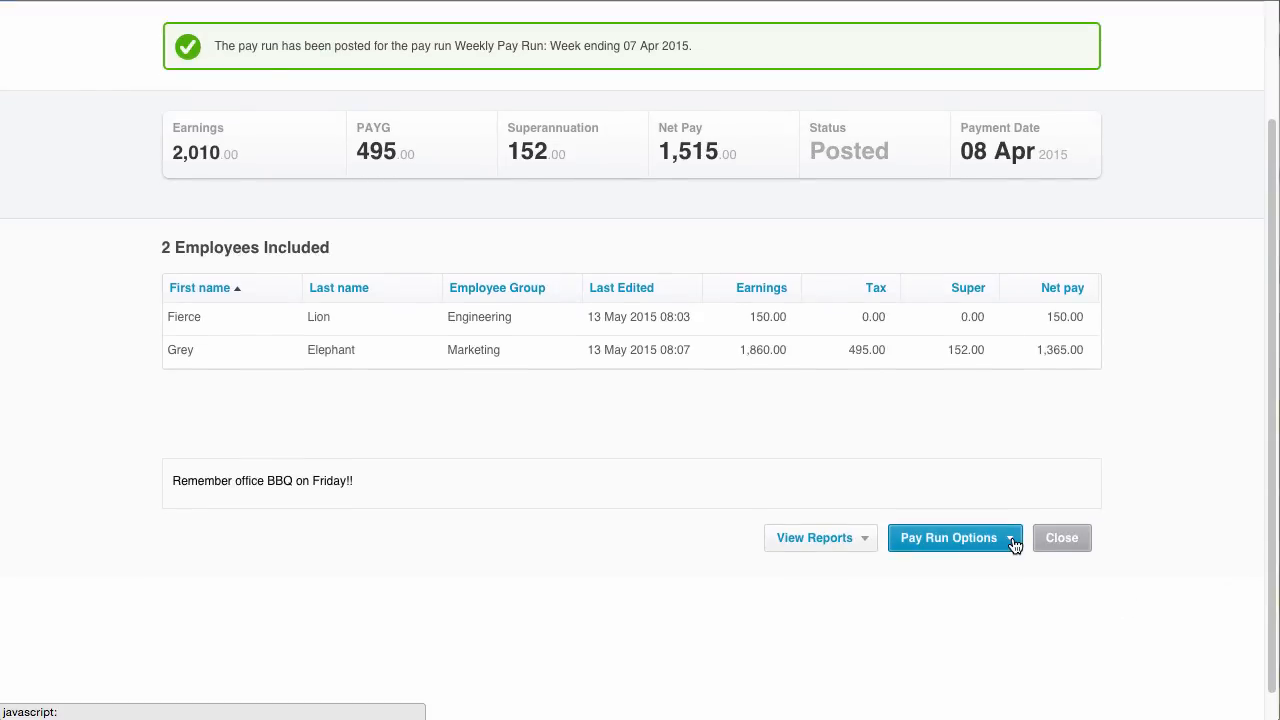
# Step: Email the posted pay run's payslips to both ticked employees
pyautogui.click(1014, 543)
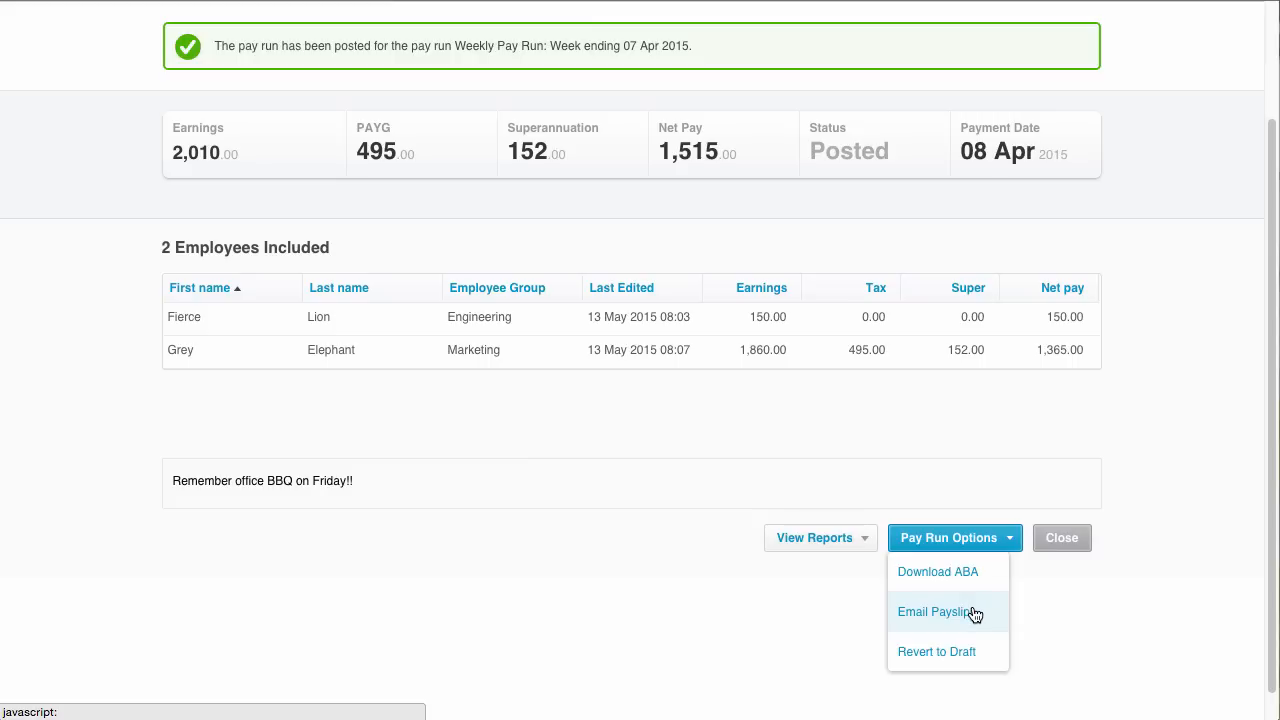
pyautogui.click(974, 614)
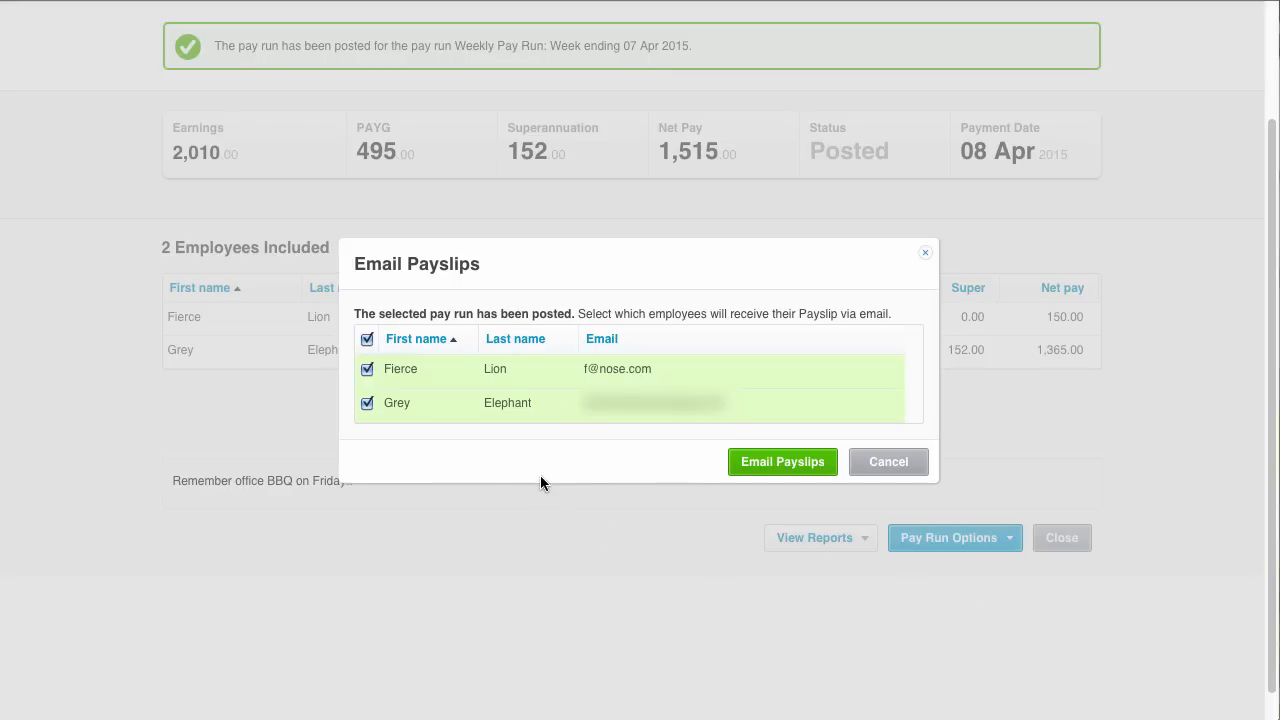
pyautogui.click(793, 465)
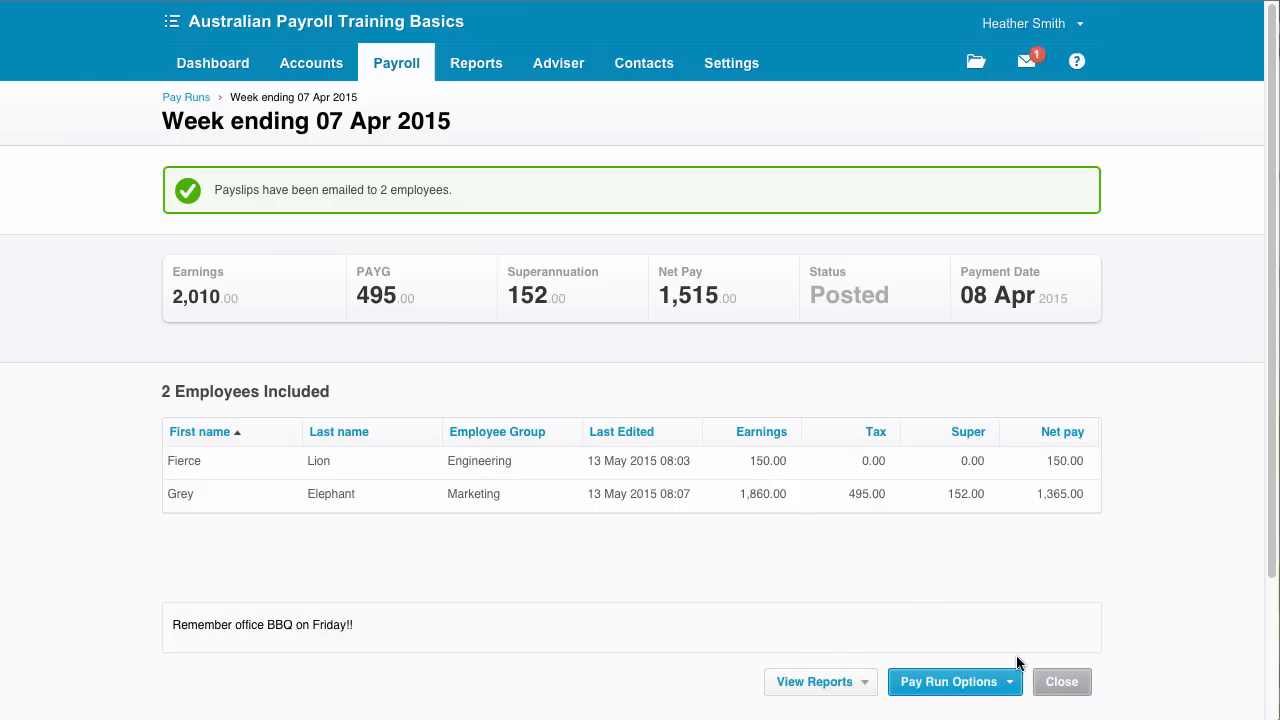
pyautogui.moveTo(1272, 572); pyautogui.dragTo(1260, 680)
pyautogui.click(1006, 548)
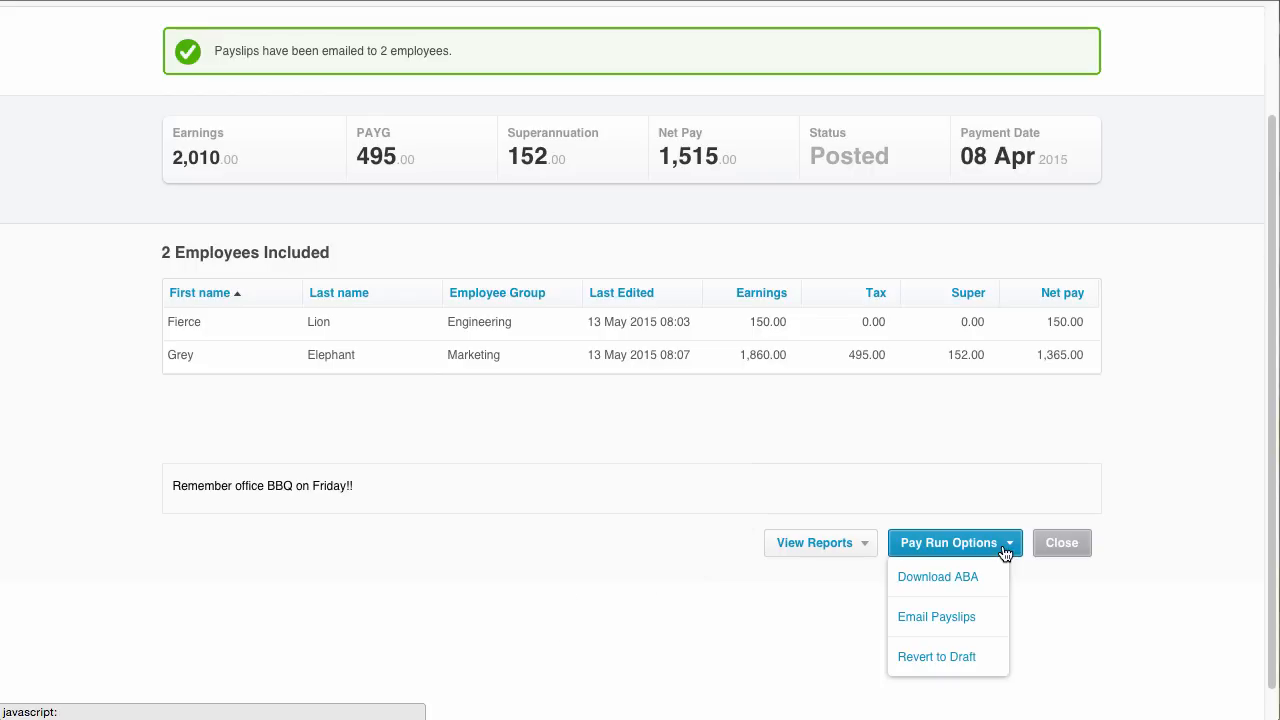
# Step: View the Payslips report, starting with the Engineering employee's 150.00 payslip paid 08/04/2015
pyautogui.click(858, 543)
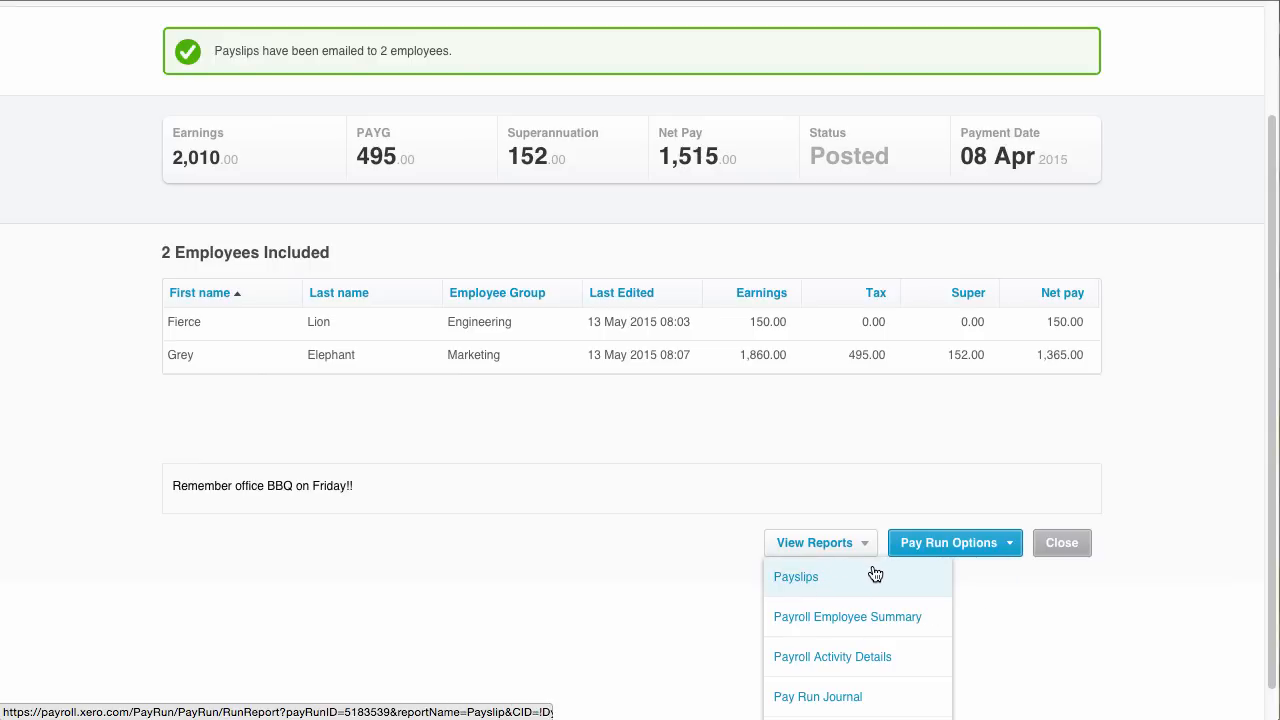
pyautogui.moveTo(1273, 685); pyautogui.dragTo(1273, 717)
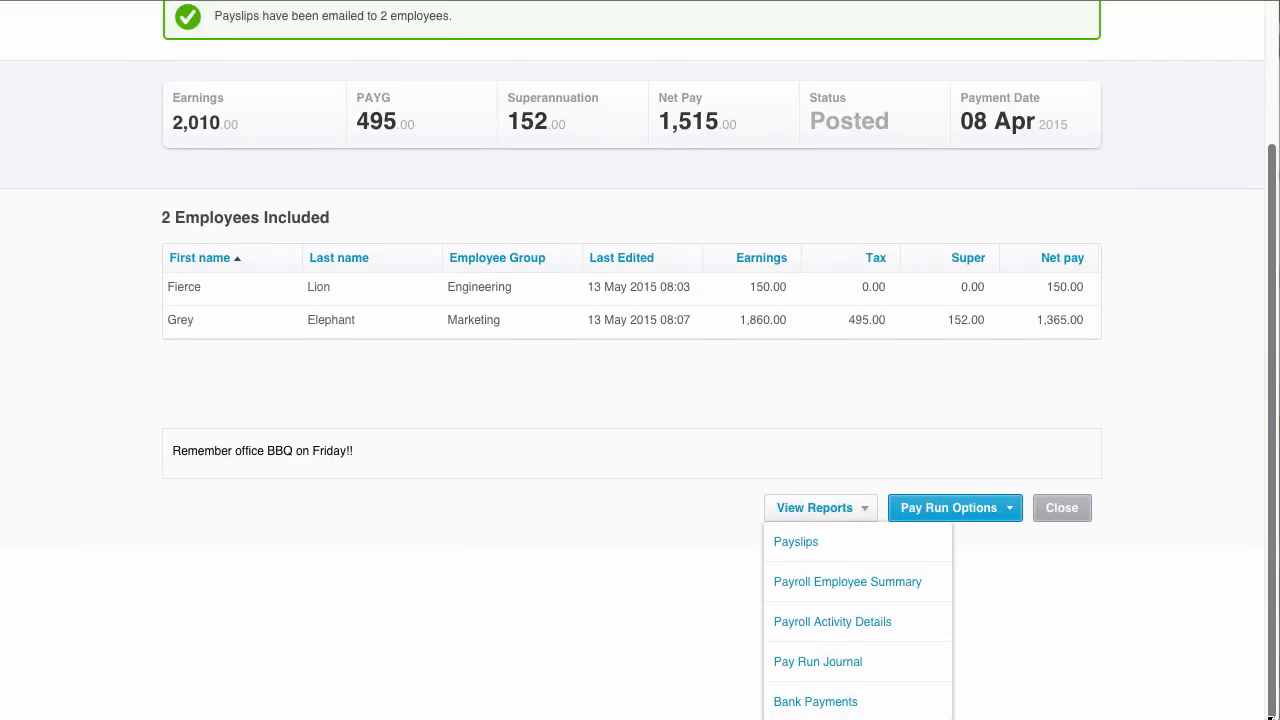
pyautogui.click(819, 547)
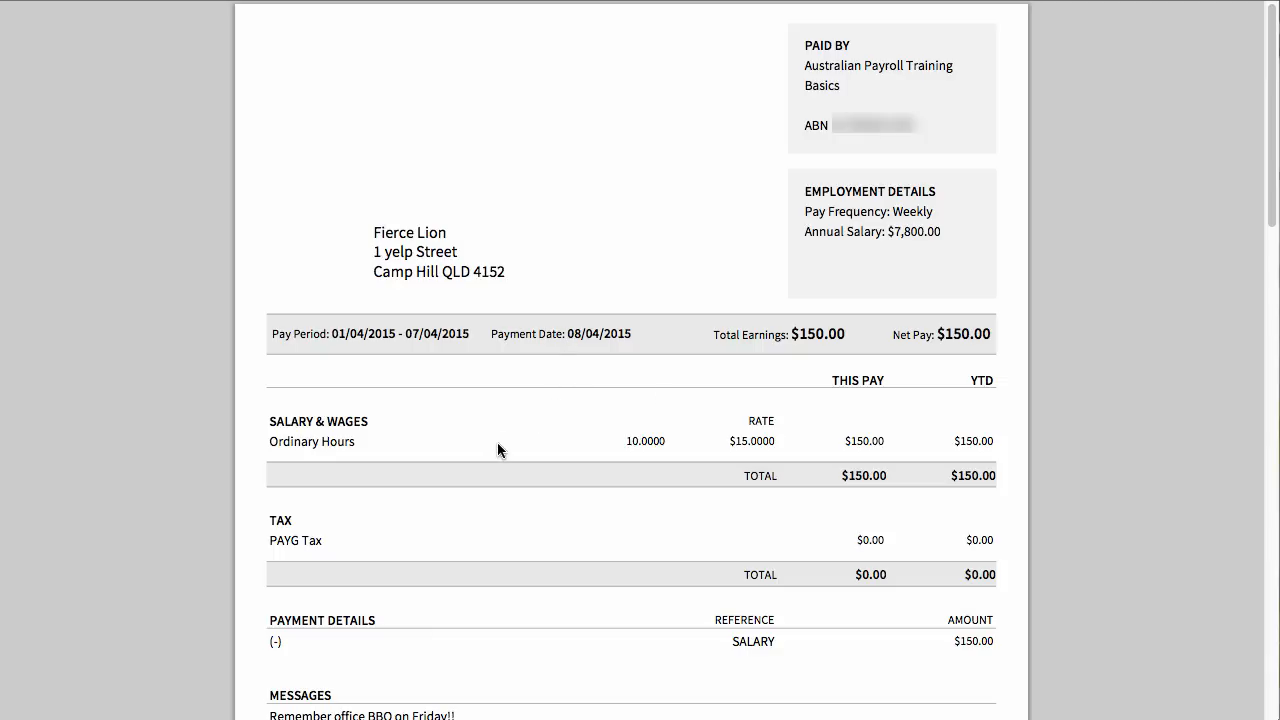
# Step: Scroll through both employees' payslips, then return to the posted pay run and list its reports
pyautogui.moveTo(1271, 223); pyautogui.dragTo(1271, 376)
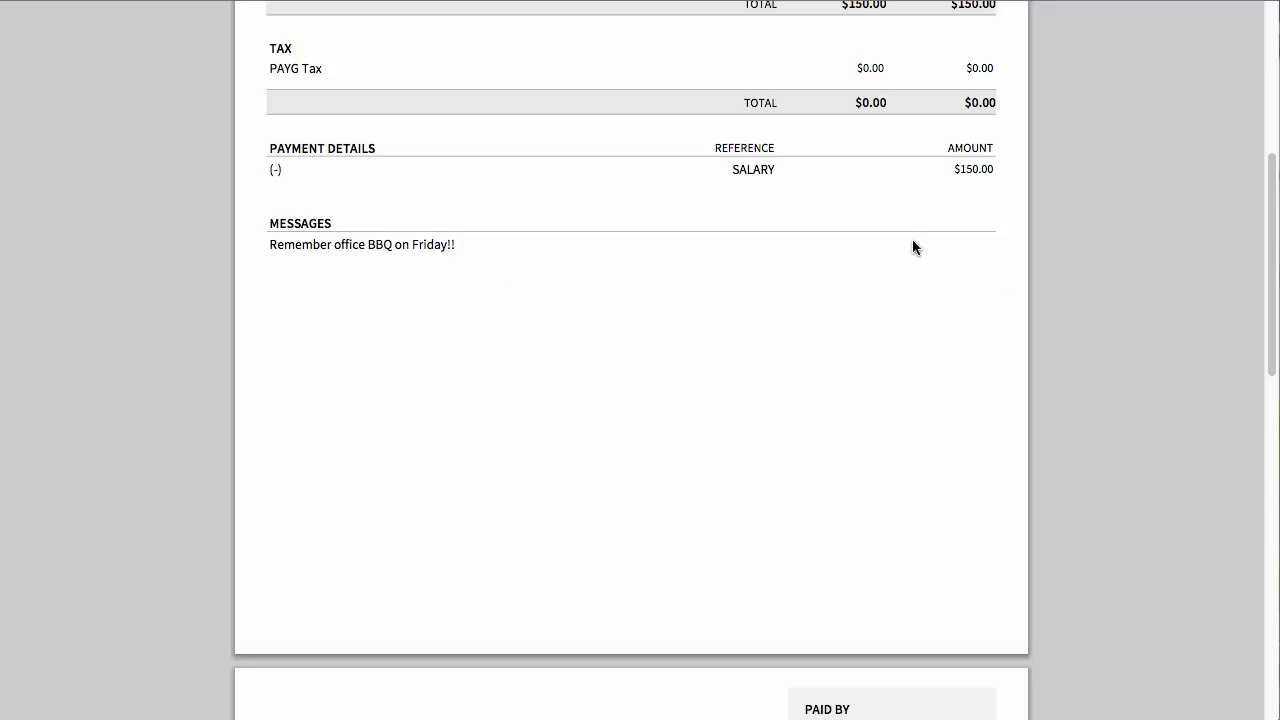
pyautogui.moveTo(1268, 366); pyautogui.dragTo(1252, 665)
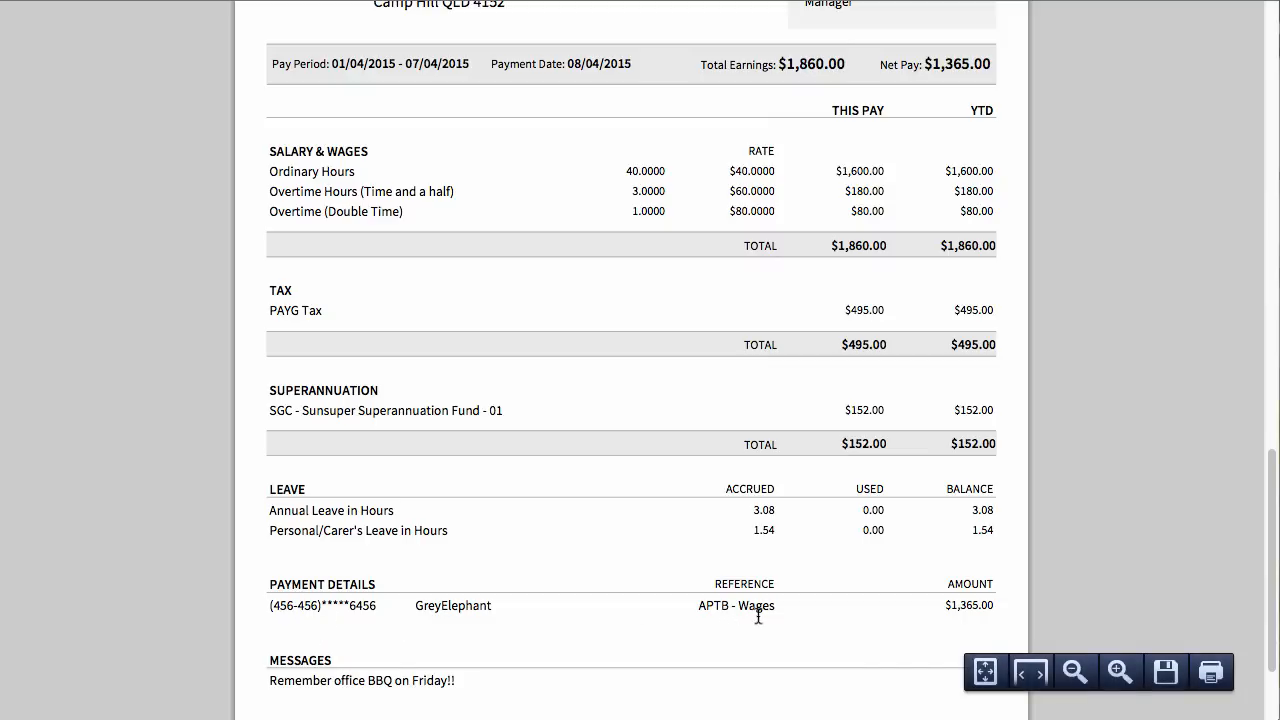
pyautogui.scroll(-3, 980, 538)
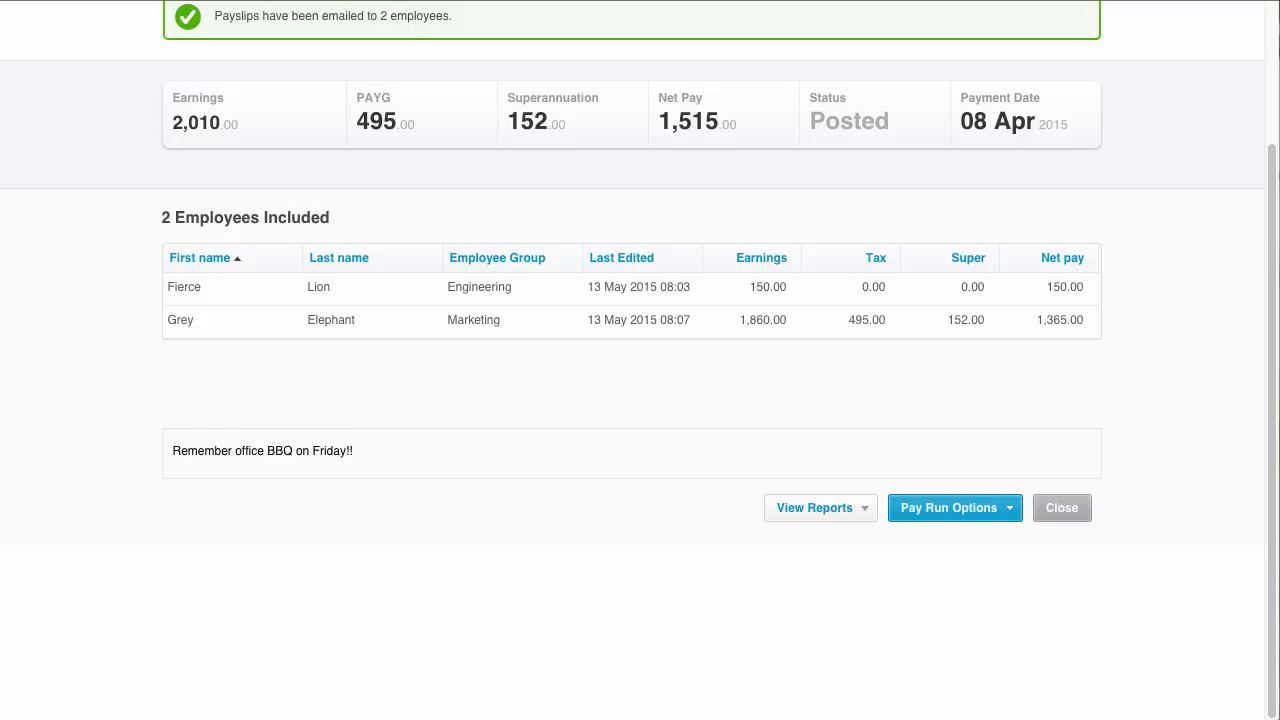
pyautogui.click(864, 516)
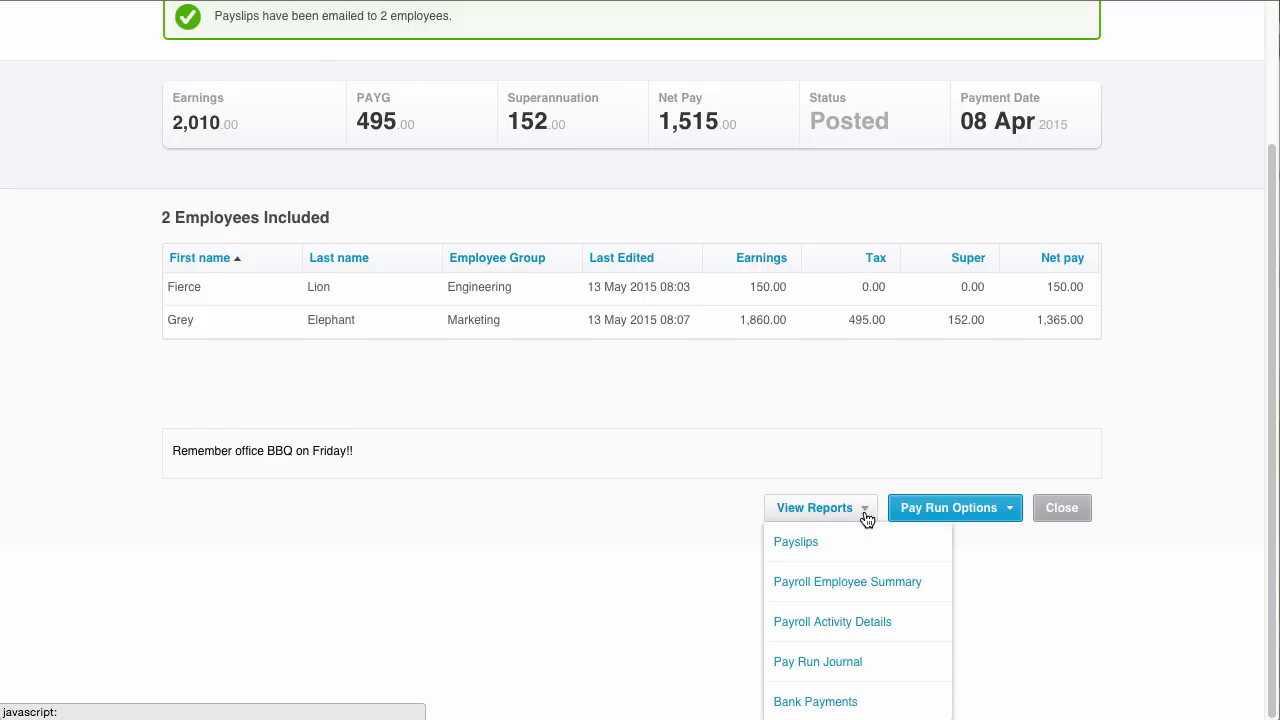
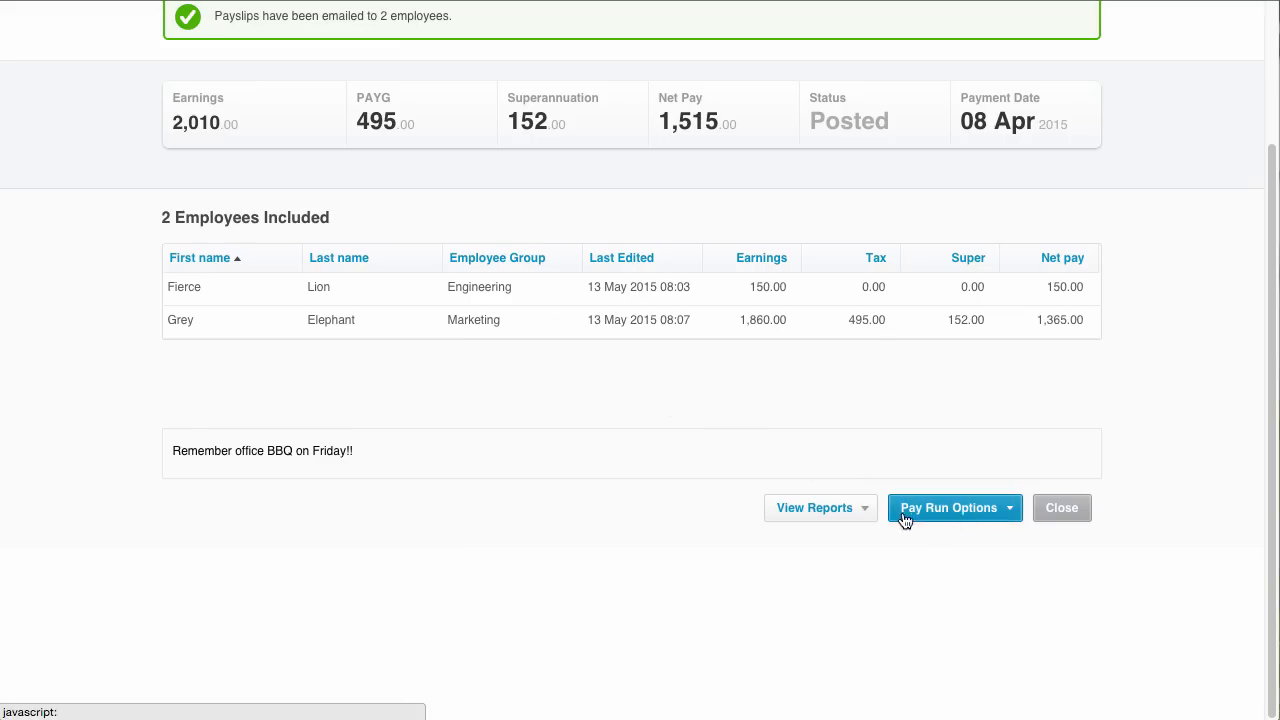
# Step: Check the pay run's Bank Payments report, then return to the posted pay run
pyautogui.click(866, 512)
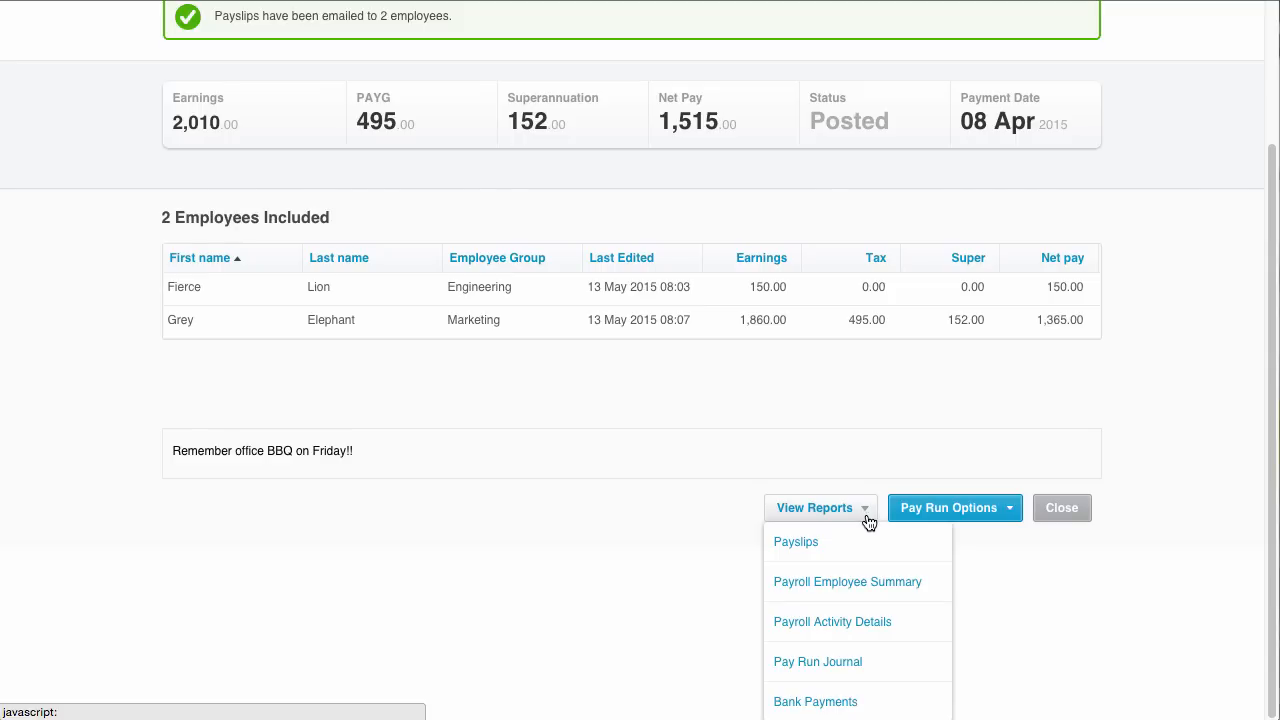
pyautogui.click(850, 703)
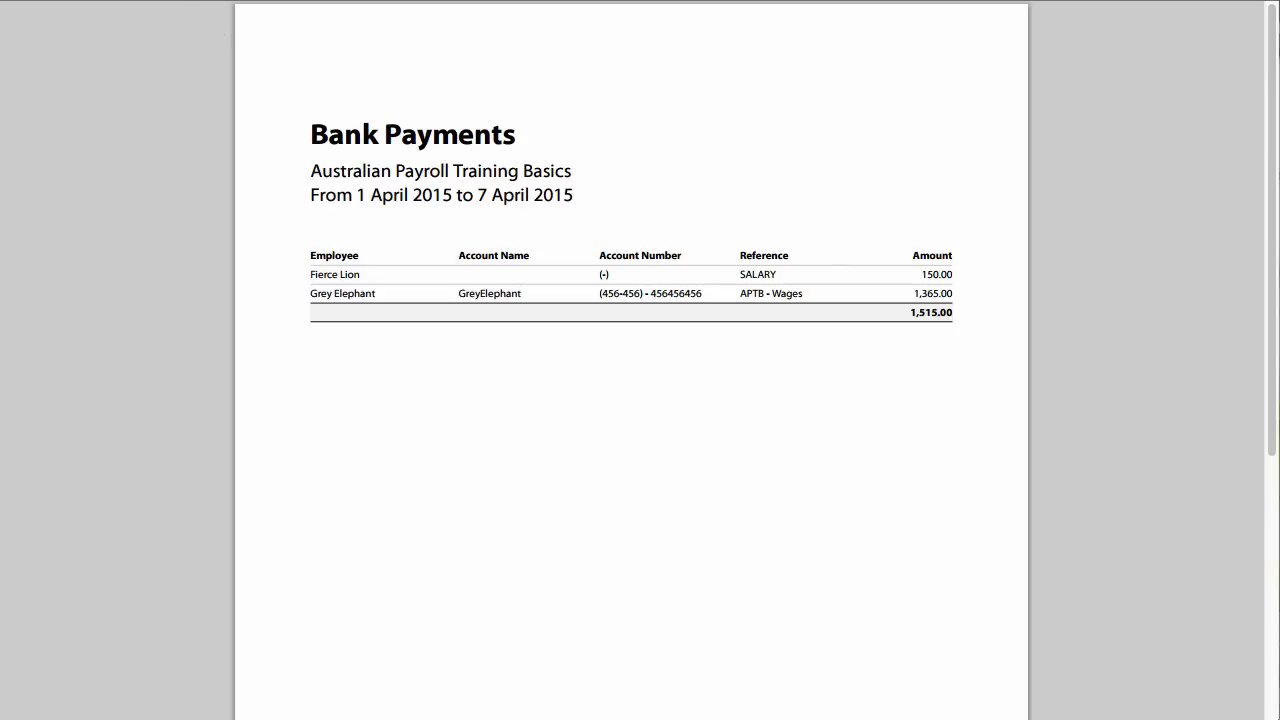
pyautogui.click(215, 1)
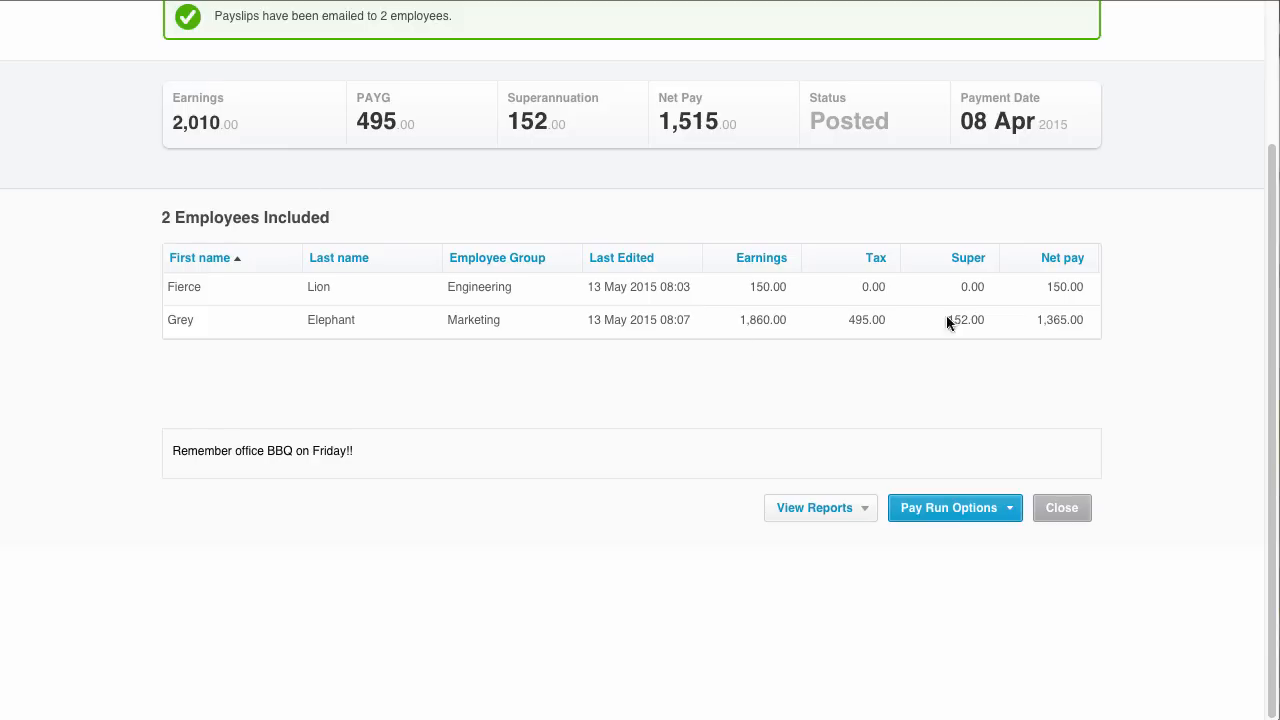
# Step: Review the Balance Sheet as at 30 April 2015, keeping the balance date at April 2015
pyautogui.scroll(2, 947, 322)
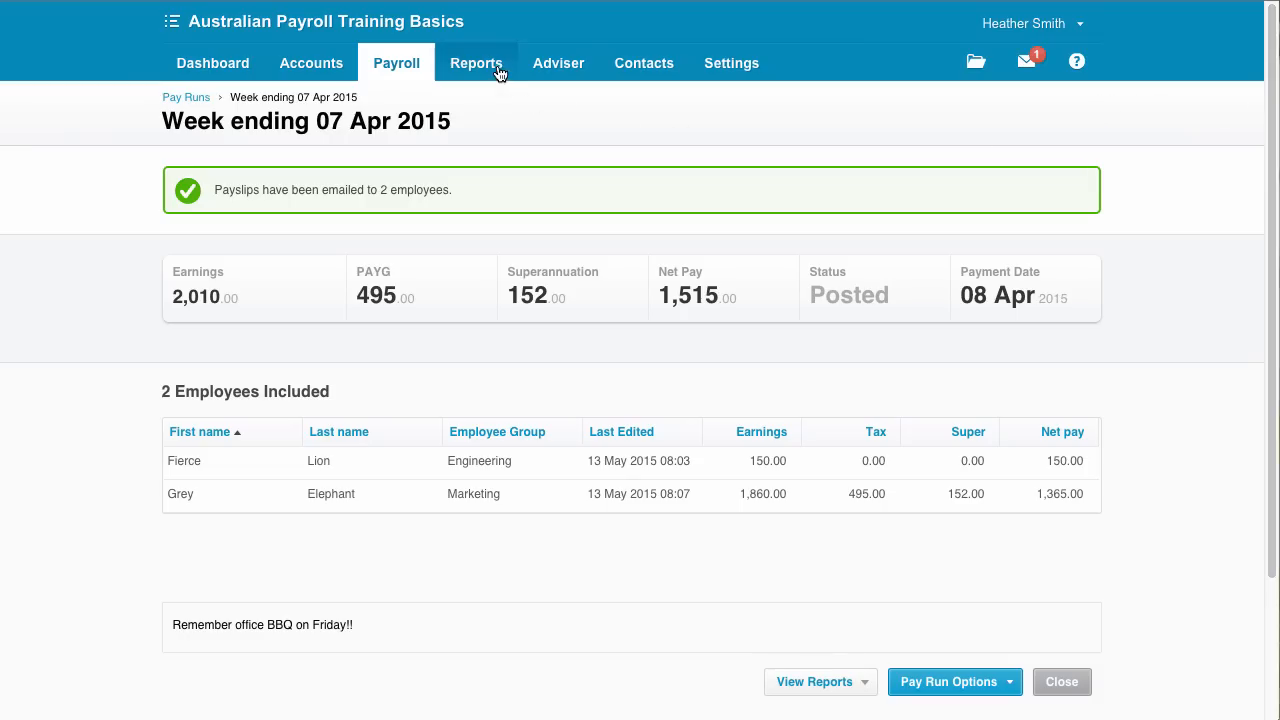
pyautogui.click(499, 72)
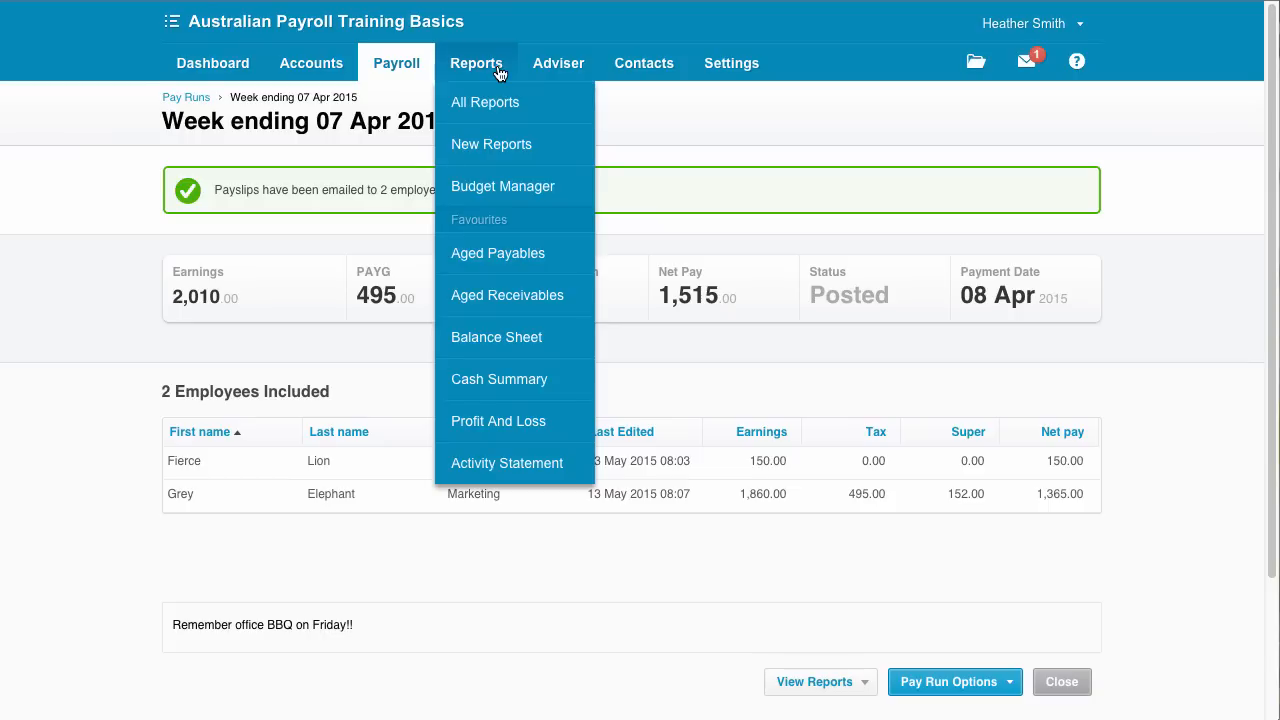
pyautogui.click(495, 343)
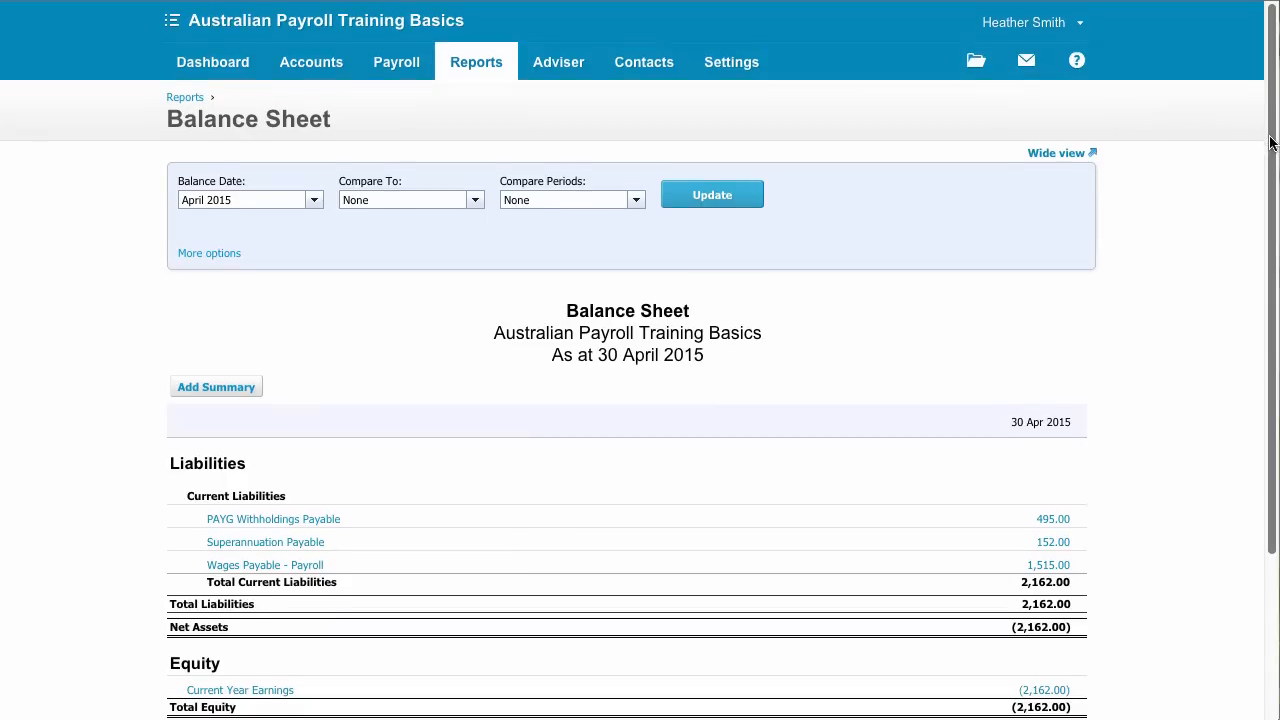
pyautogui.moveTo(1267, 135); pyautogui.dragTo(1266, 203)
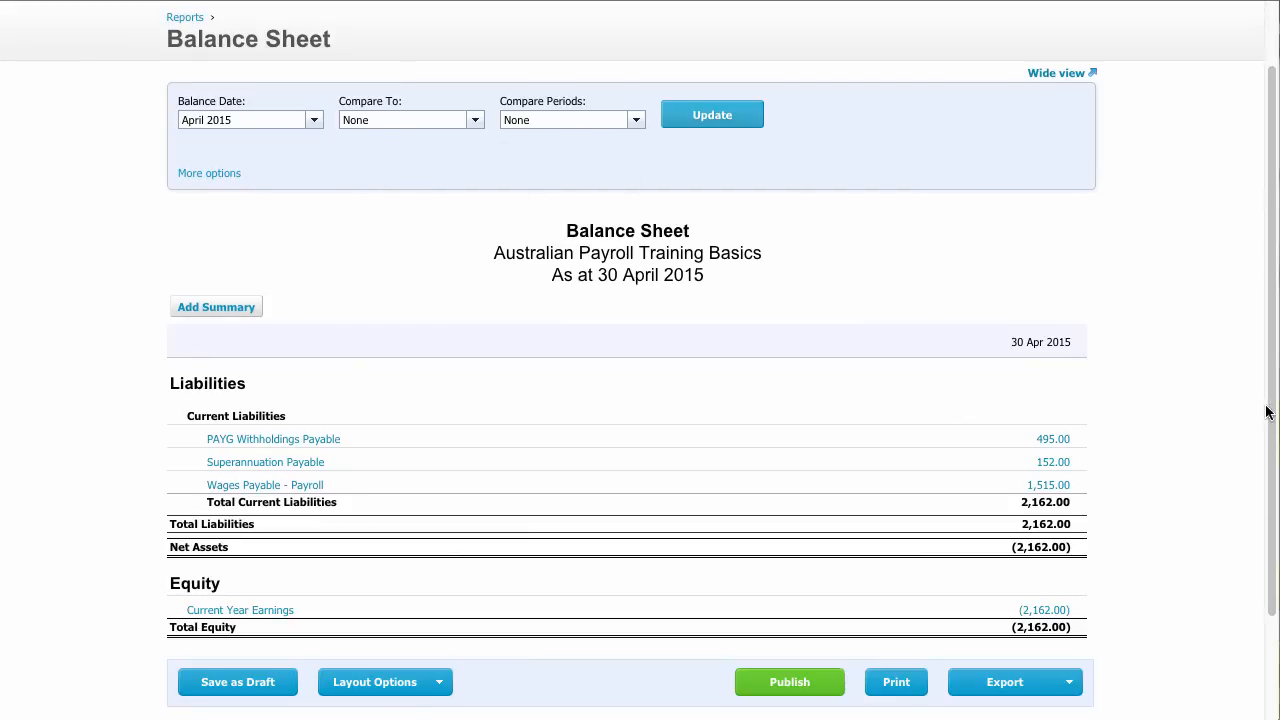
pyautogui.moveTo(1270, 410); pyautogui.dragTo(1270, 453)
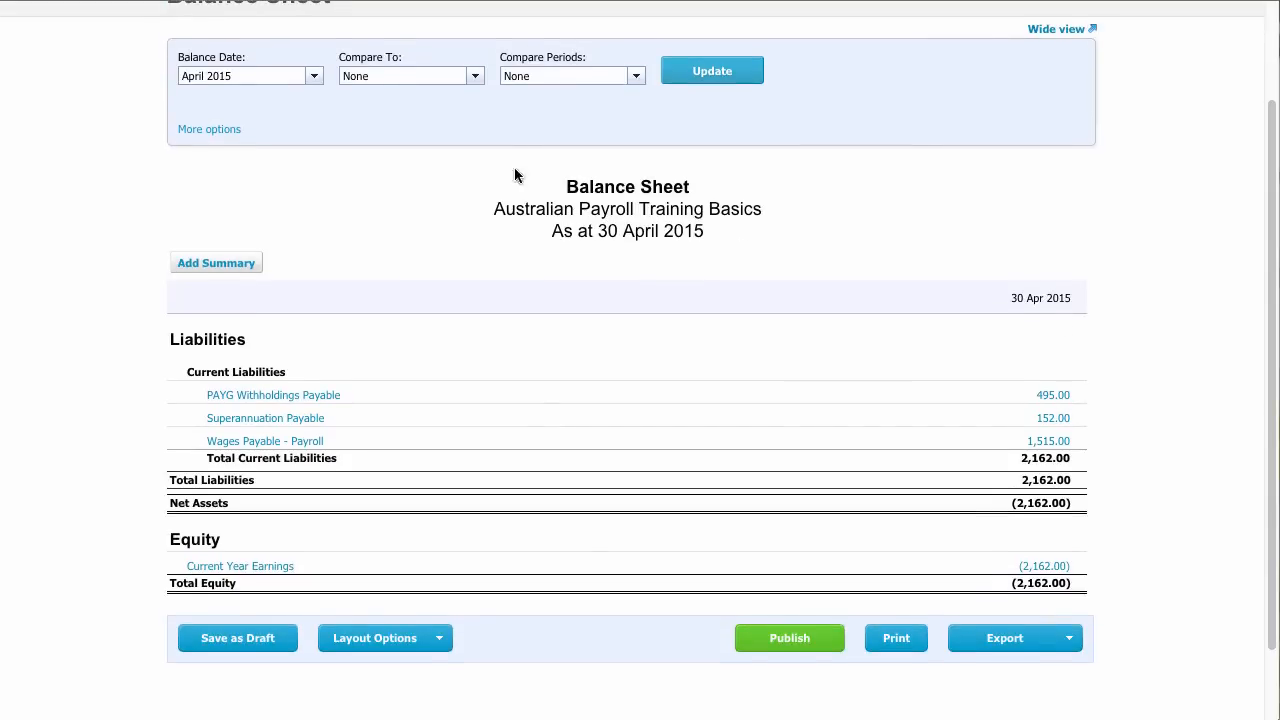
pyautogui.click(314, 78)
pyautogui.click(314, 78)
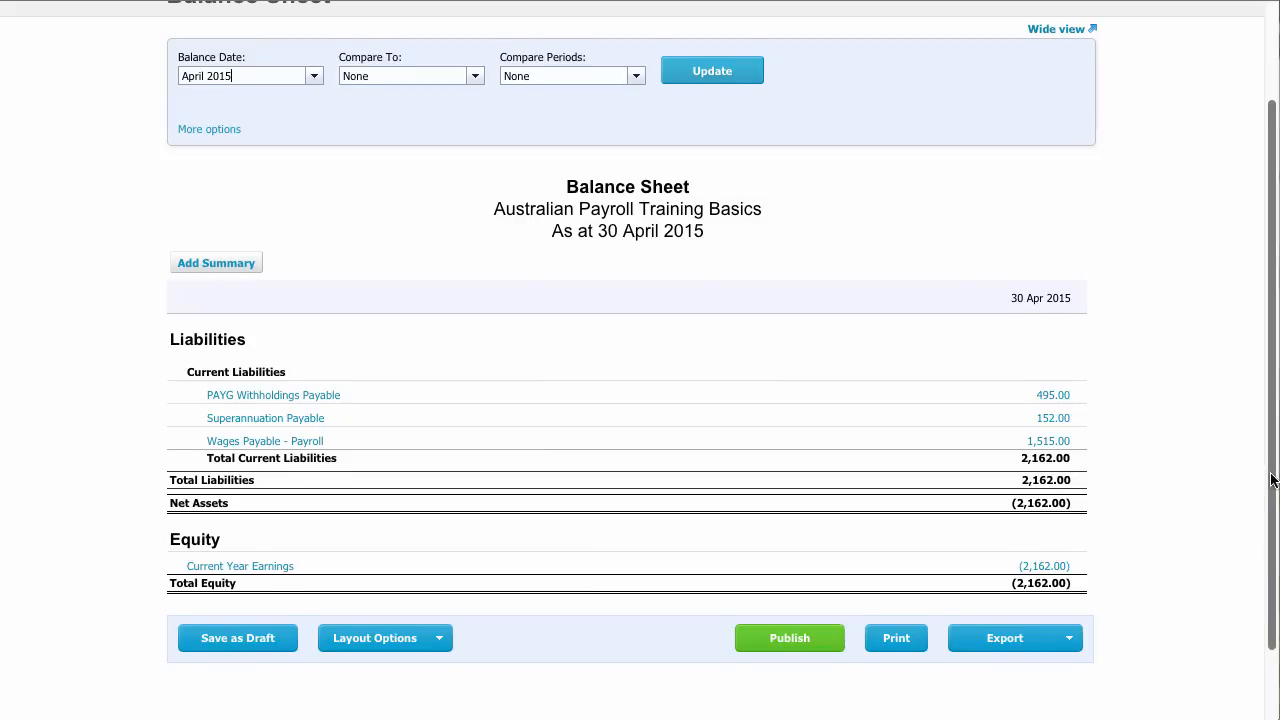
pyautogui.scroll(2, 1271, 481)
pyautogui.click(476, 63)
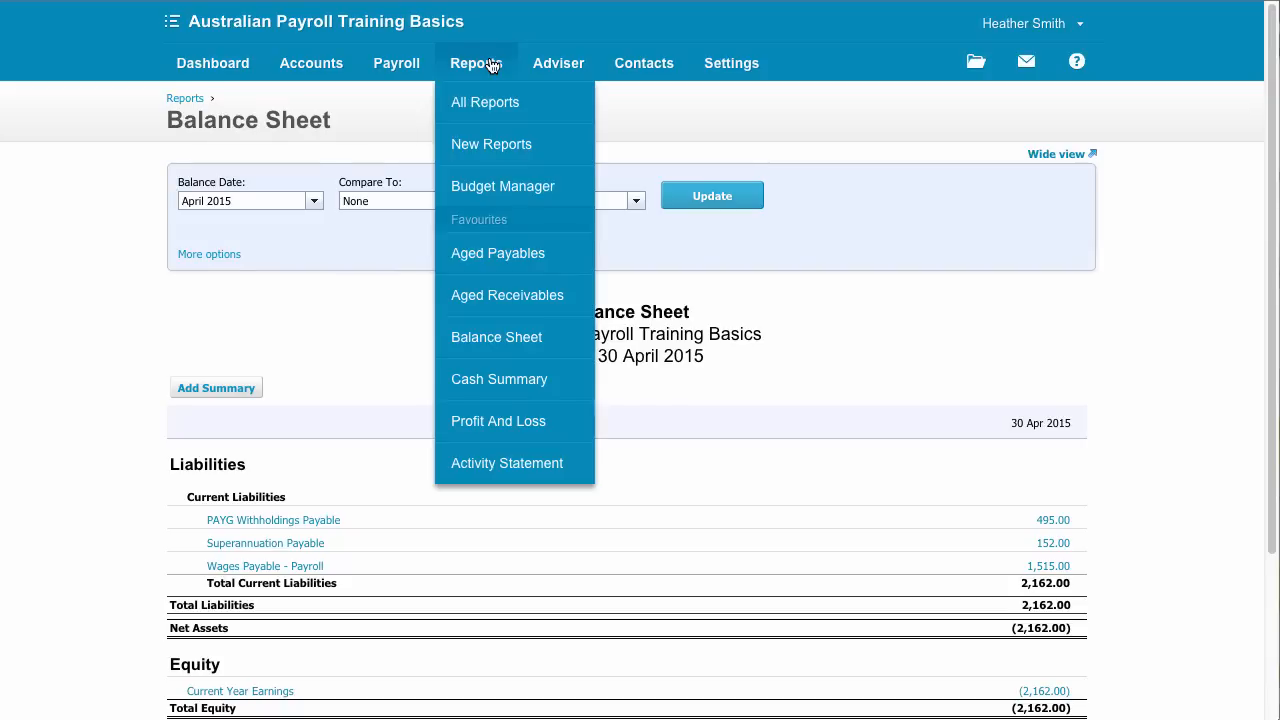
# Step: Open the Profit & Loss report and break it down by payroll tracking
pyautogui.click(498, 421)
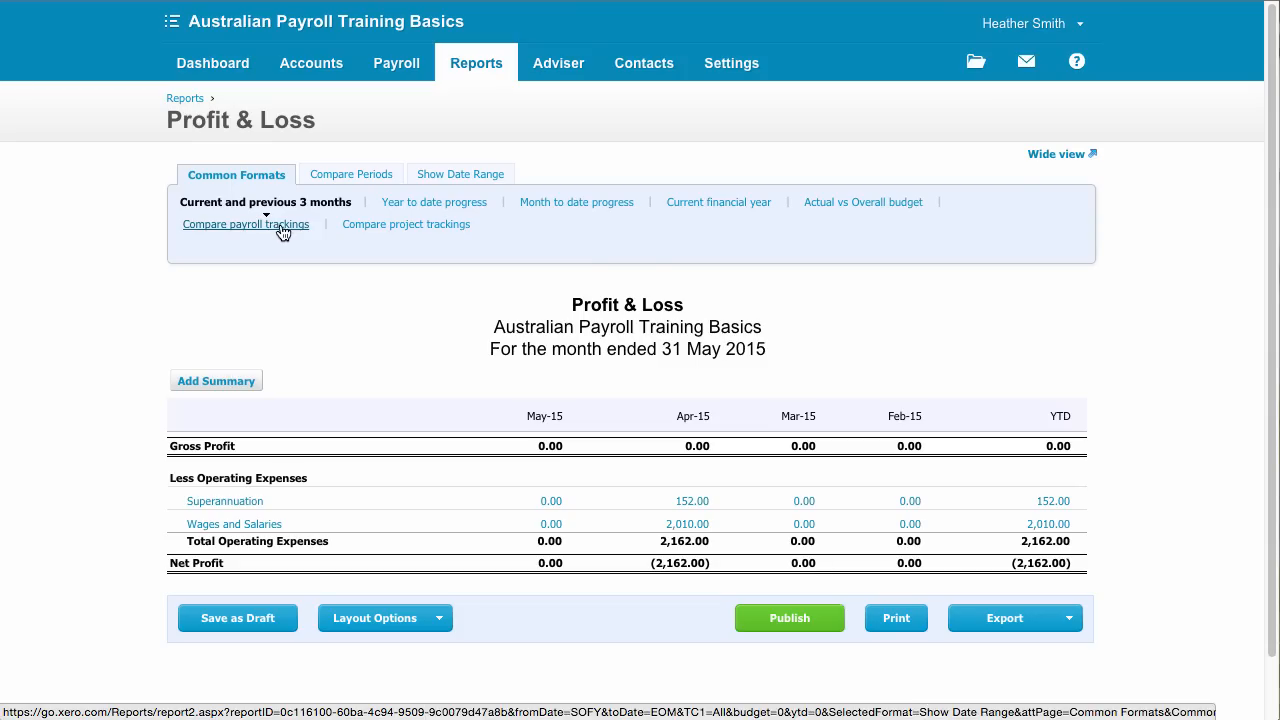
pyautogui.click(283, 230)
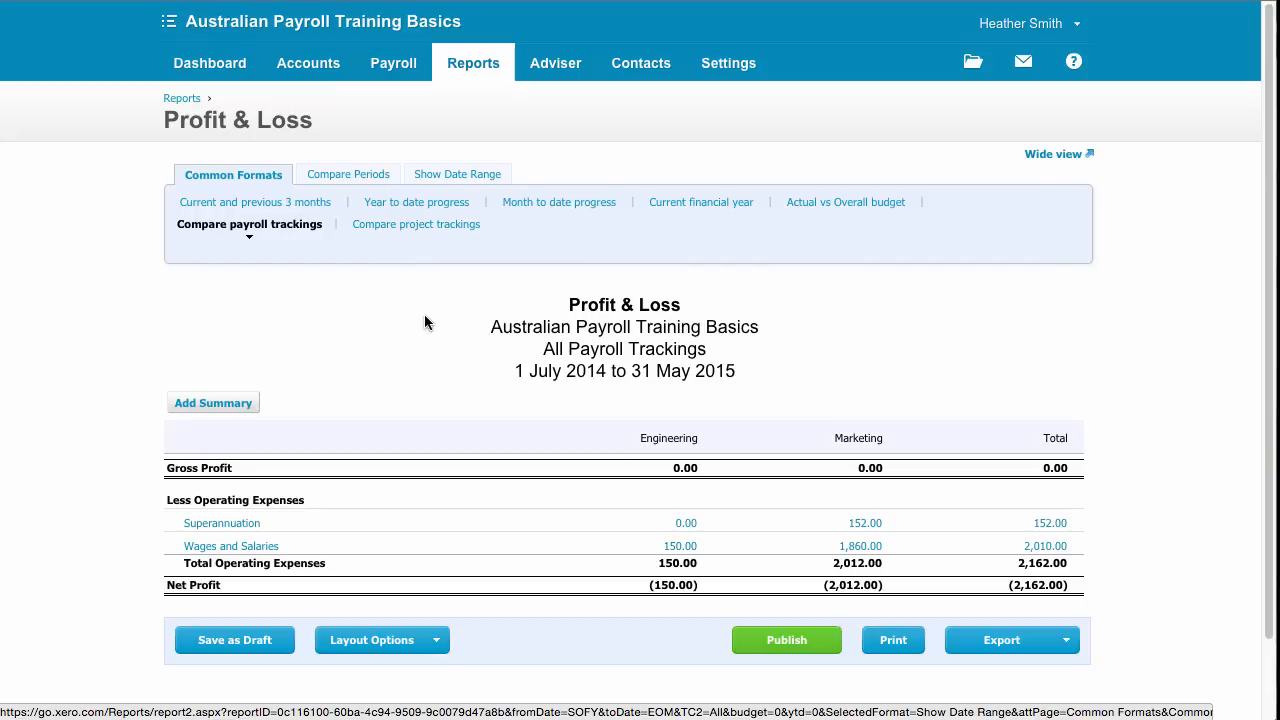
# Step: Apply the saved Payroll Training layout to the Profit & Loss report
pyautogui.click(437, 642)
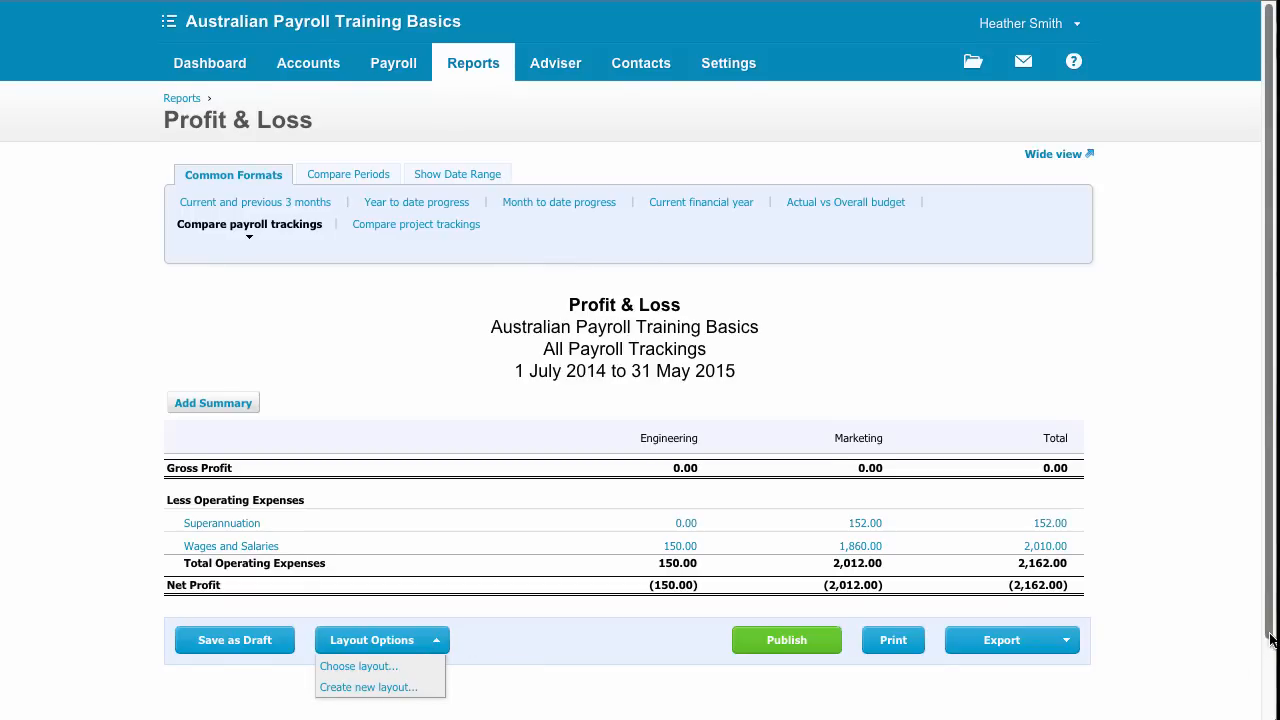
pyautogui.scroll(-2, 1272, 640)
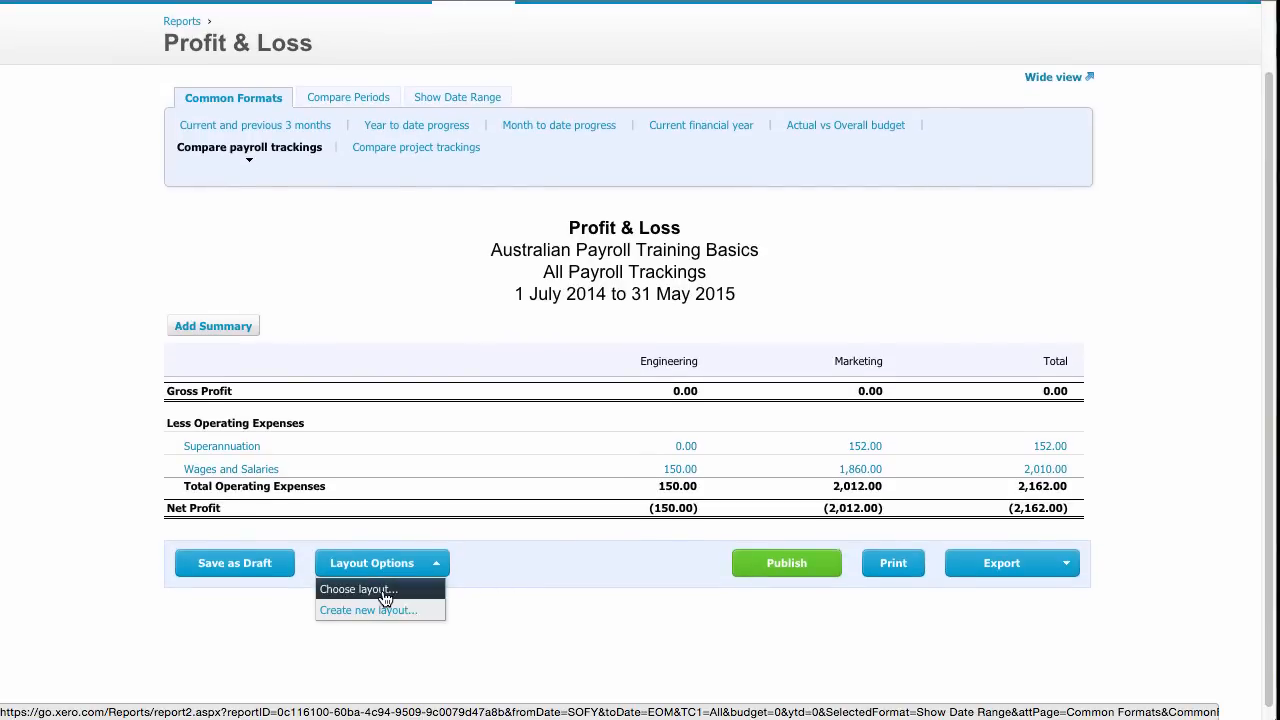
pyautogui.click(383, 592)
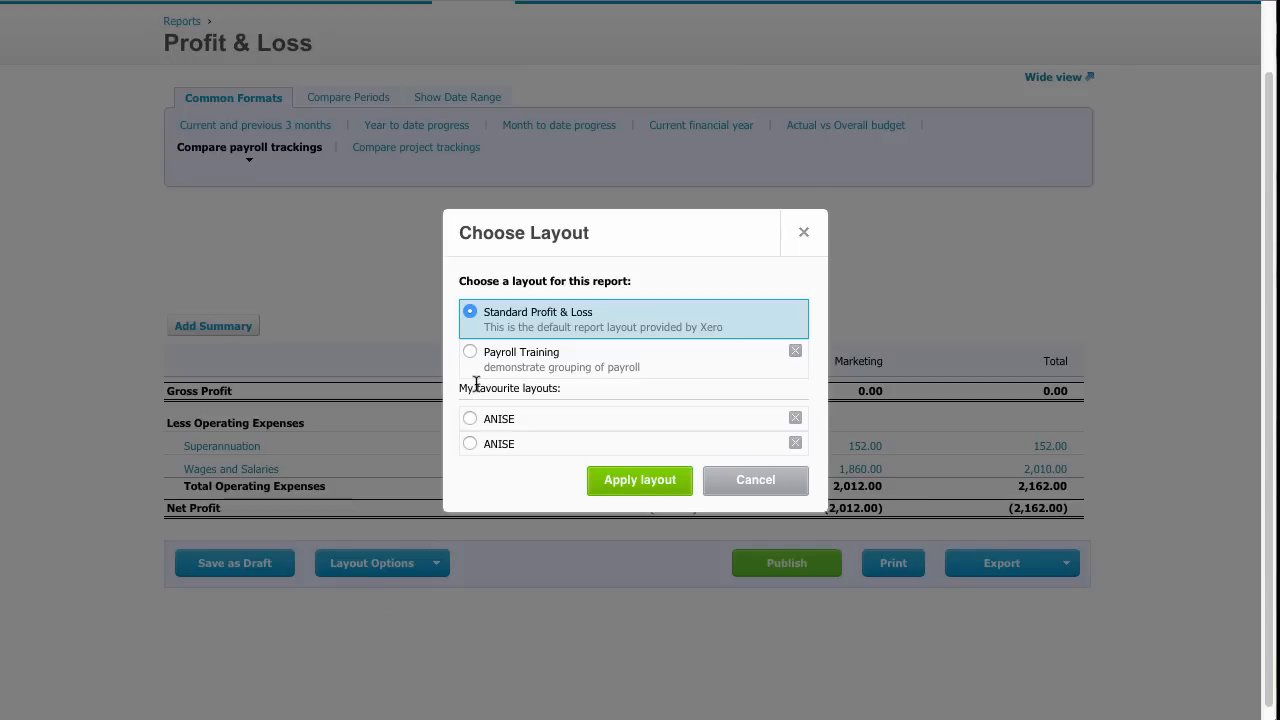
pyautogui.click(471, 351)
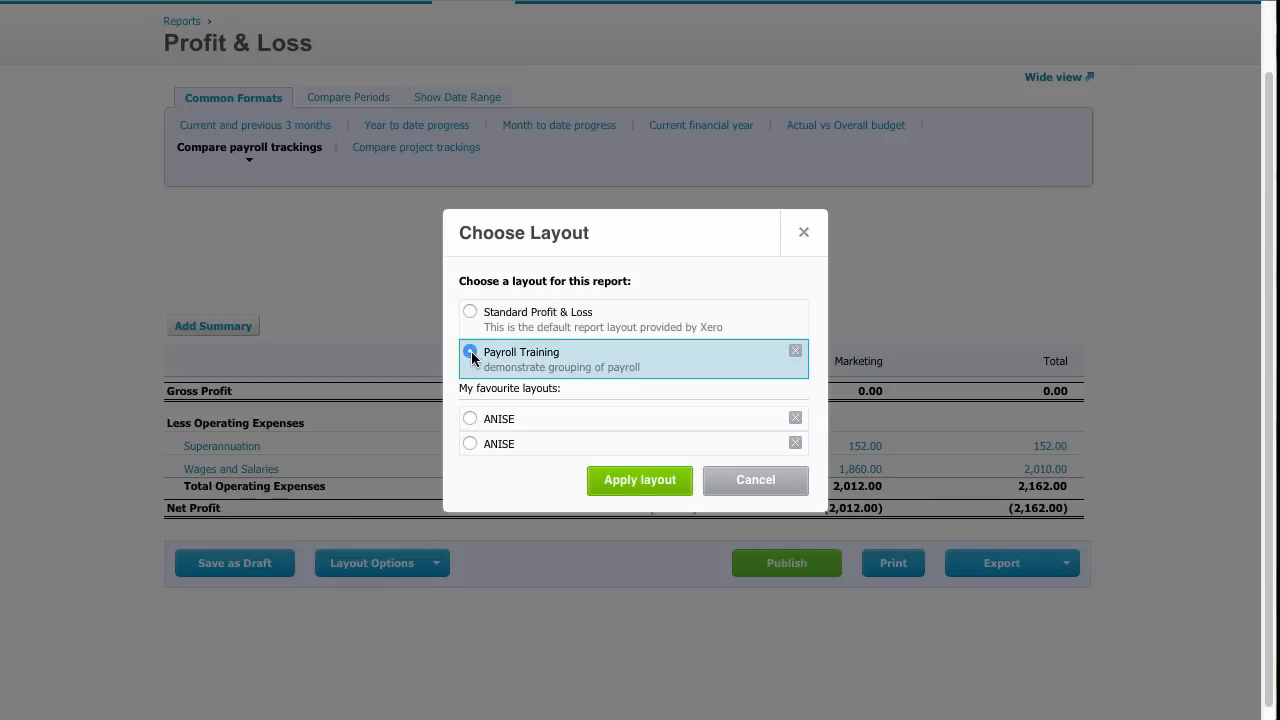
pyautogui.click(640, 480)
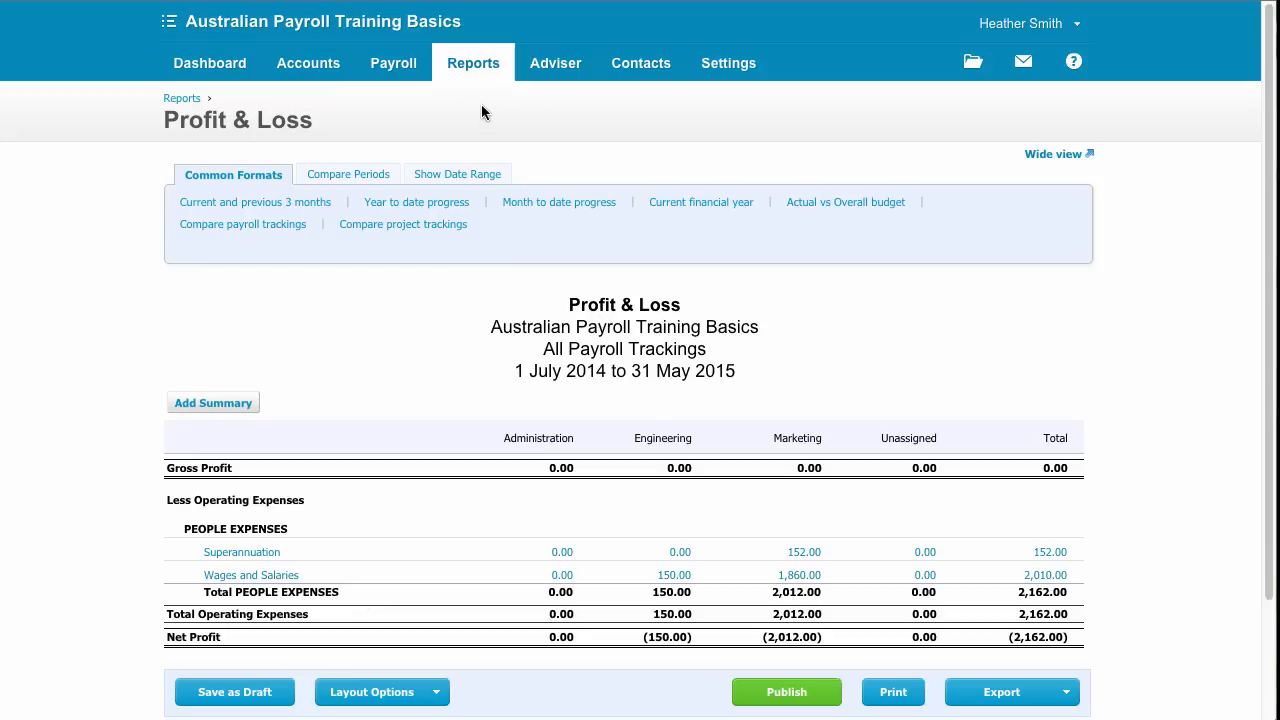
pyautogui.click(396, 65)
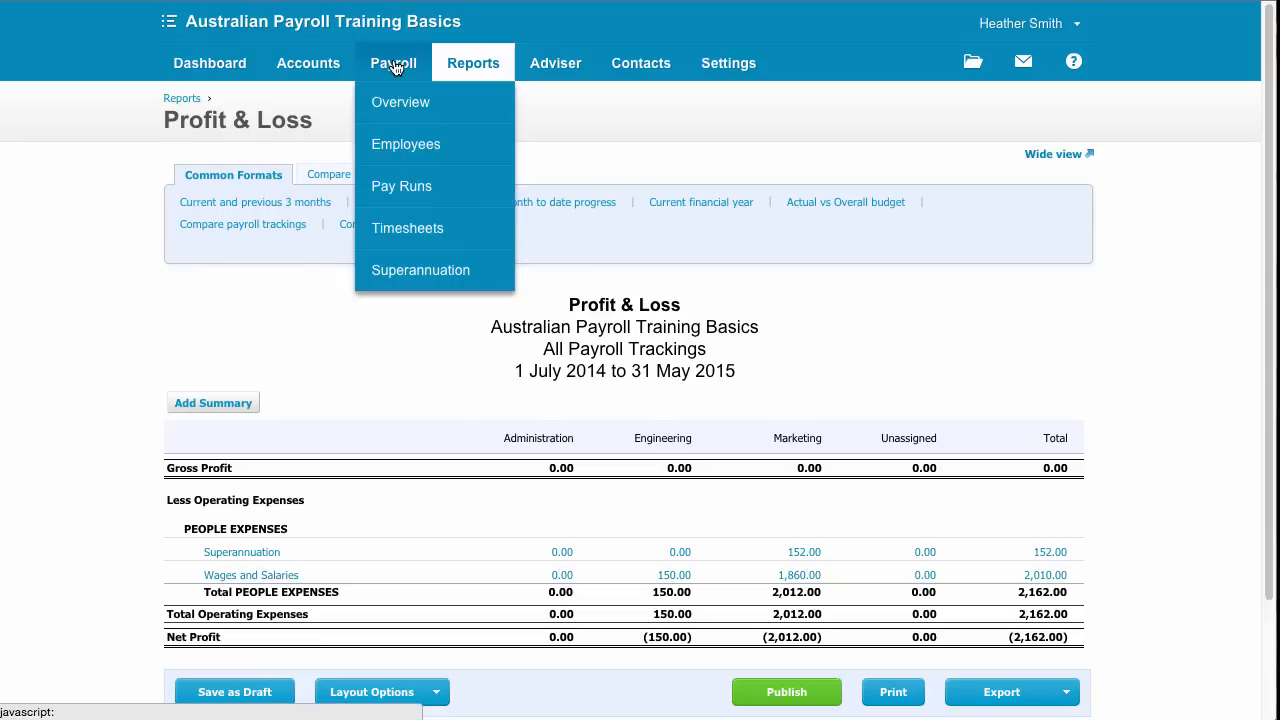
# Step: Go to Timesheets and review the status and employee group filters, leaving both at (all)
pyautogui.click(383, 231)
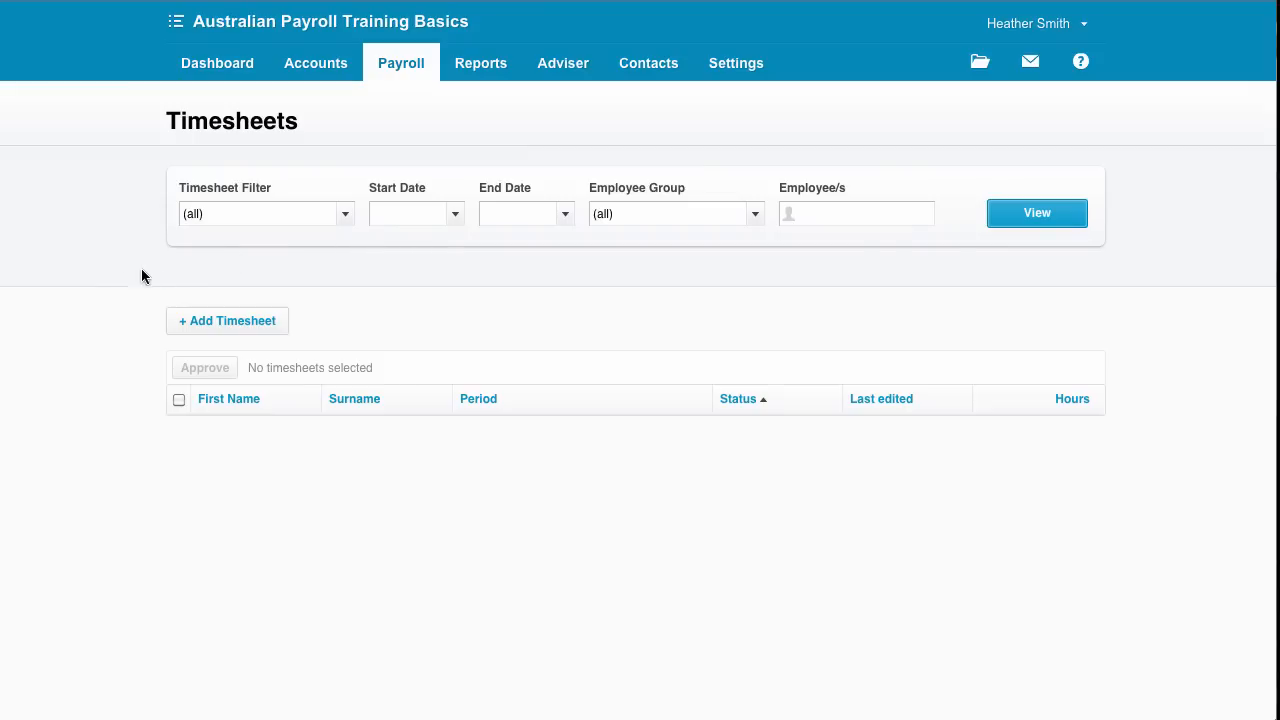
pyautogui.click(345, 216)
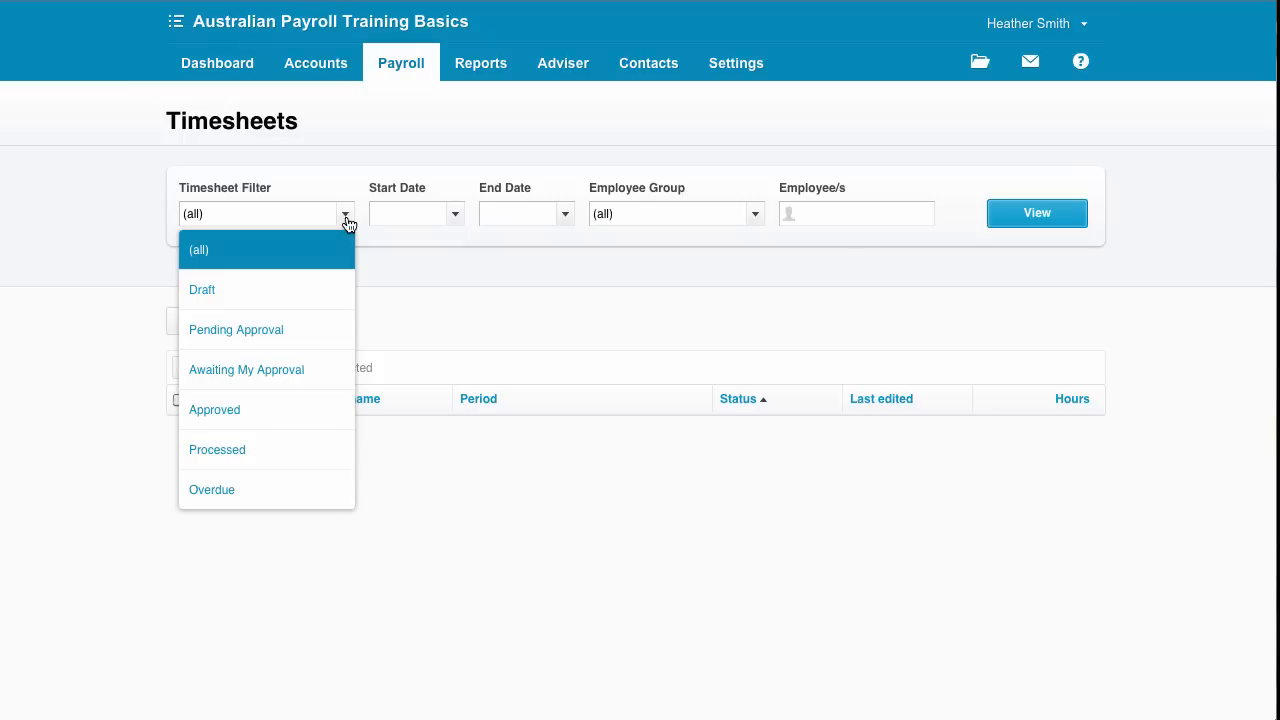
pyautogui.click(347, 221)
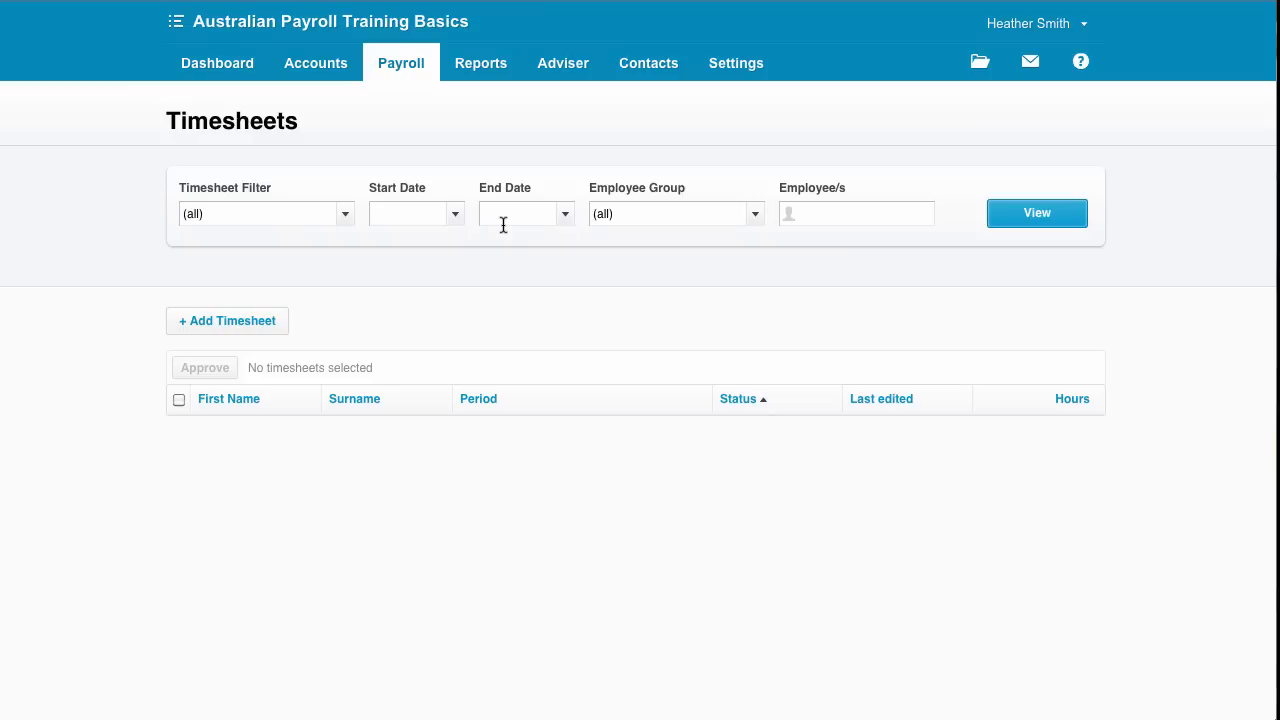
pyautogui.click(757, 217)
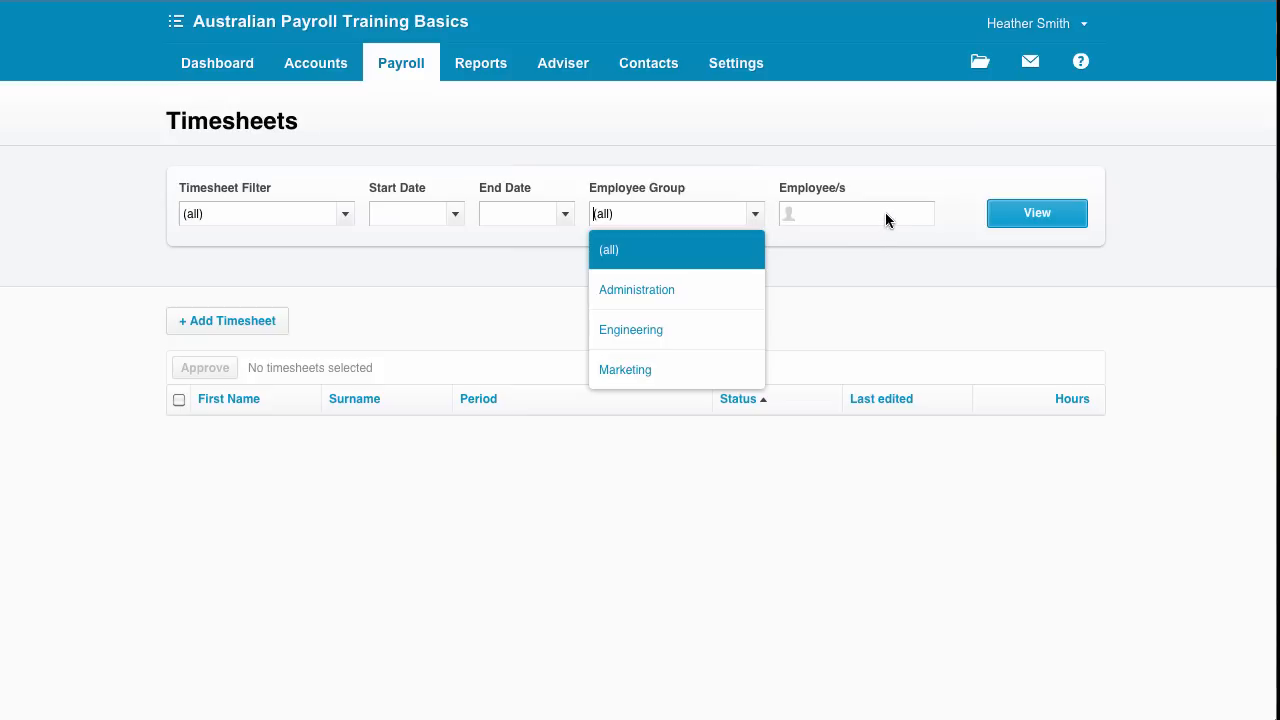
pyautogui.click(876, 262)
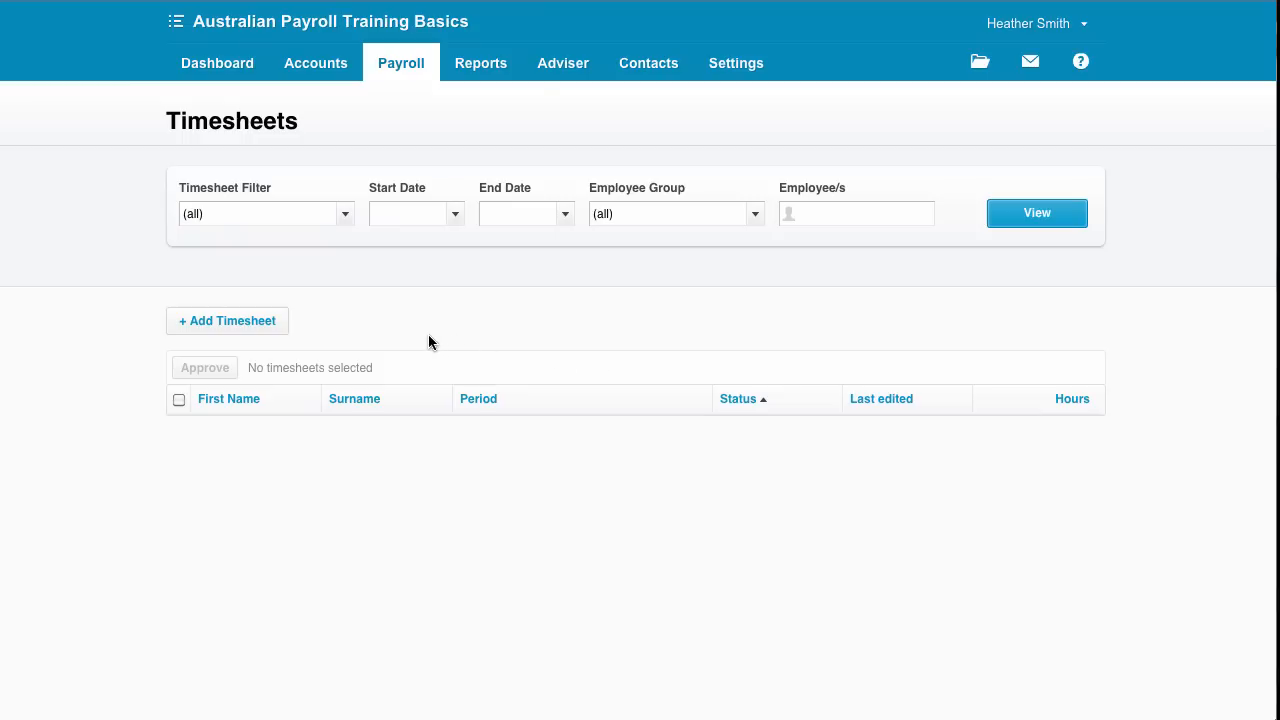
# Step: Create a draft timesheet for the Engineering employee for the week ending 14 Apr 2015
pyautogui.click(242, 321)
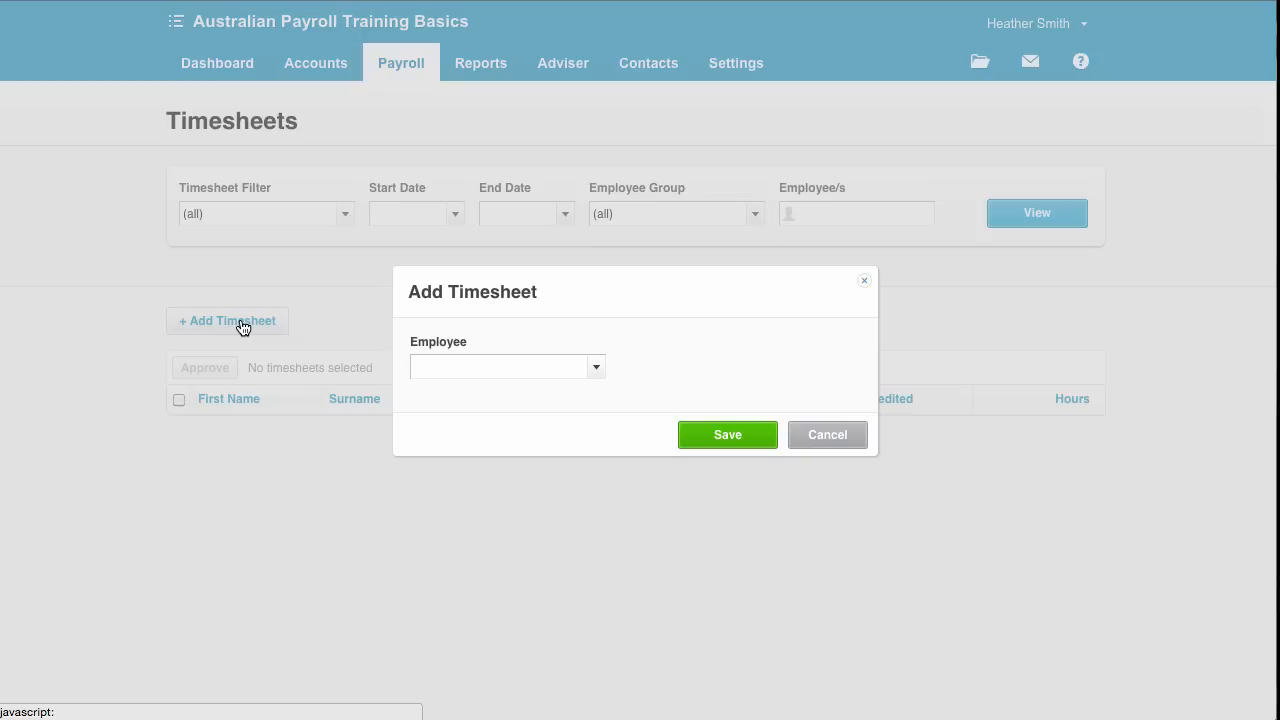
pyautogui.click(598, 370)
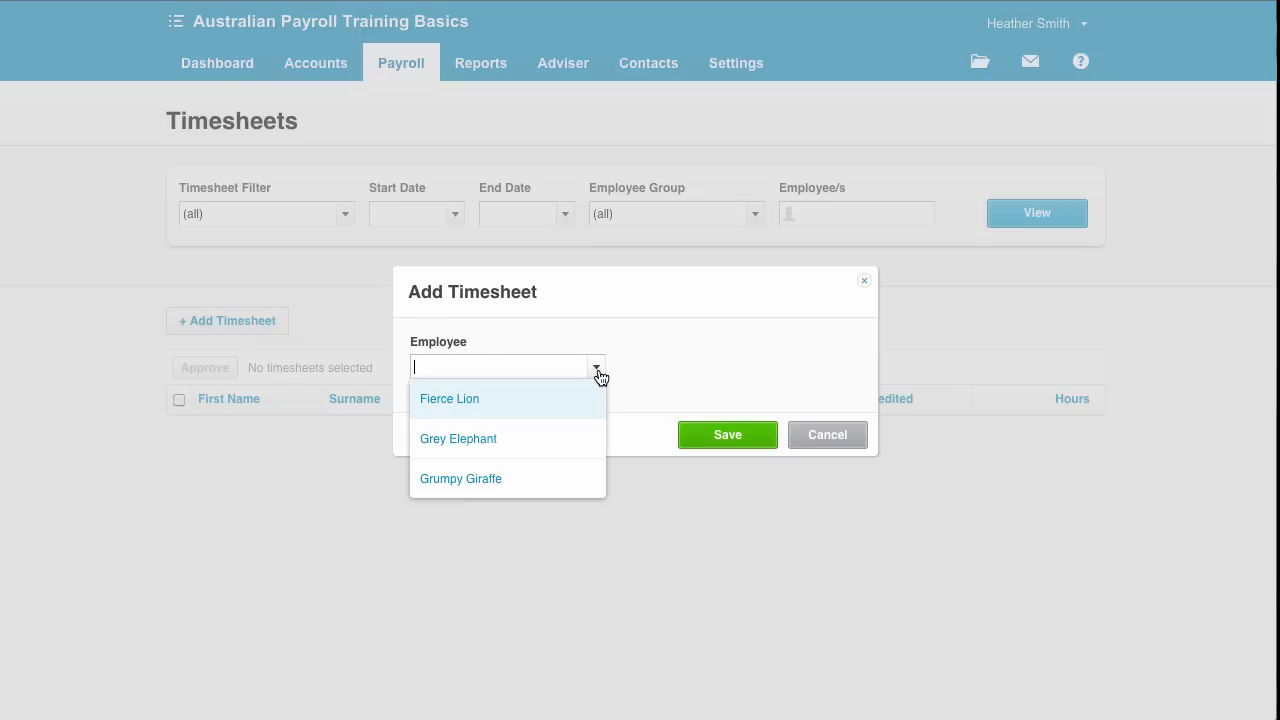
pyautogui.click(514, 405)
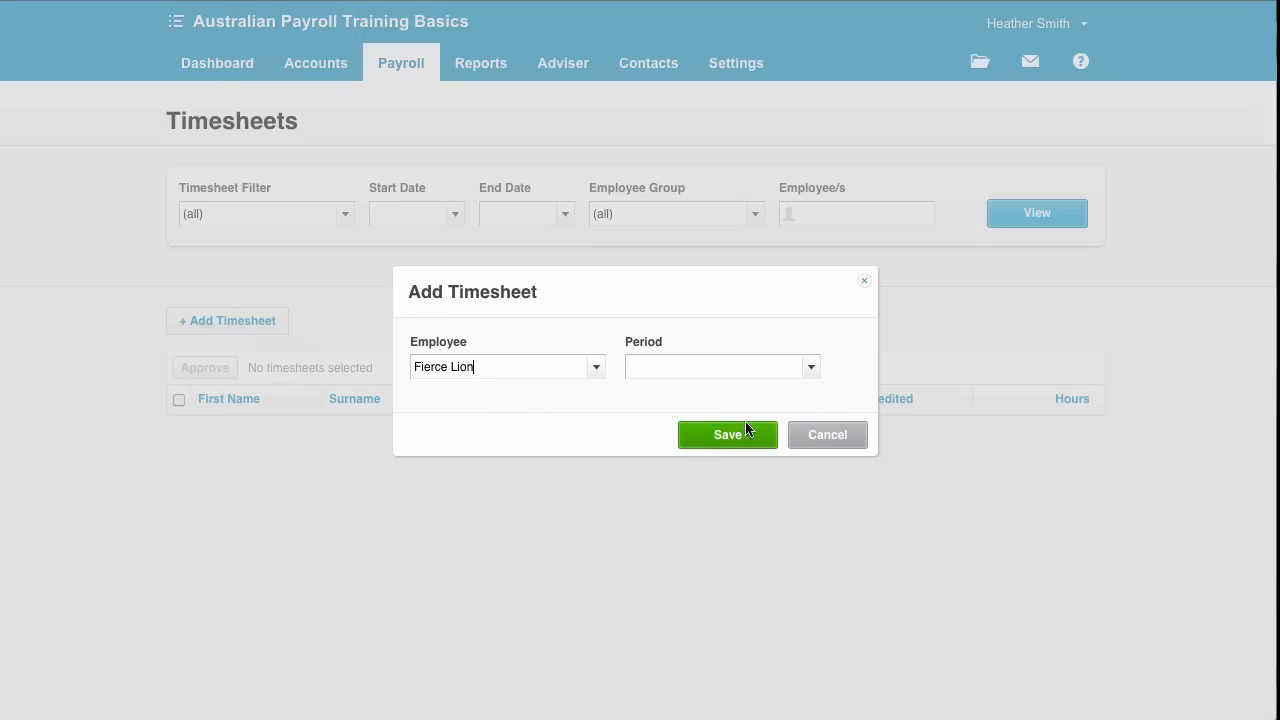
pyautogui.click(812, 369)
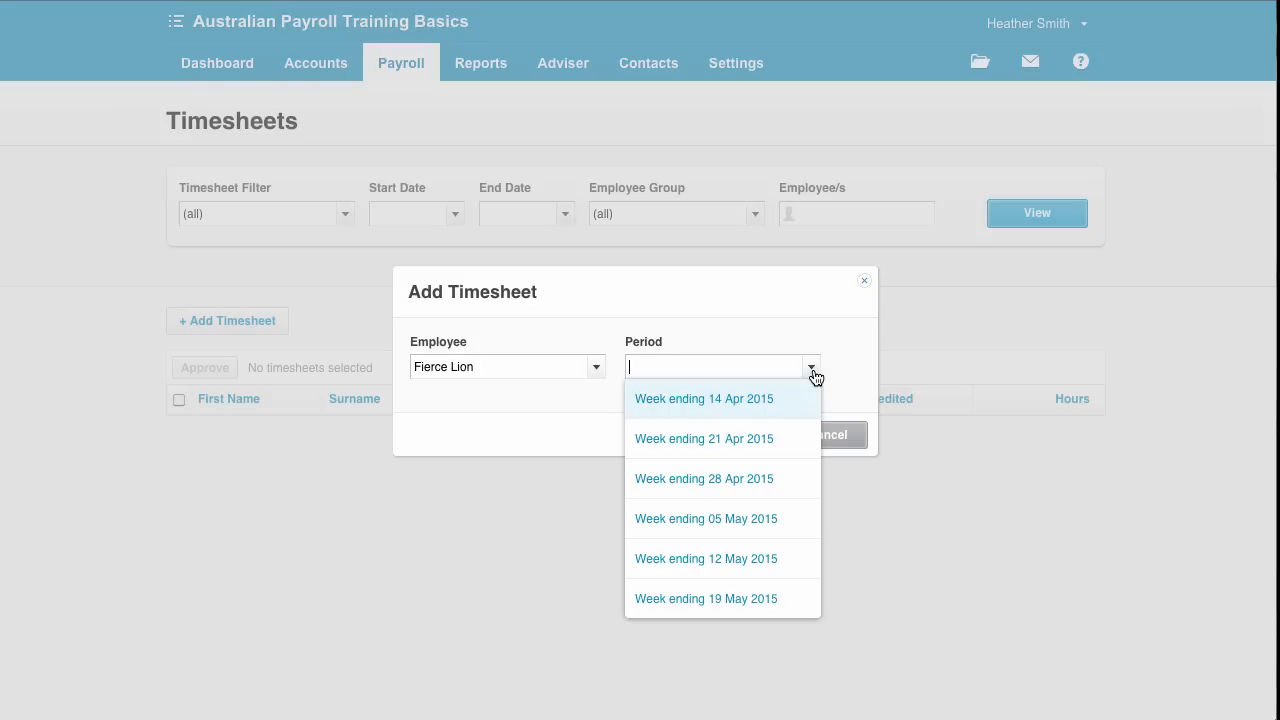
pyautogui.click(783, 414)
pyautogui.click(736, 438)
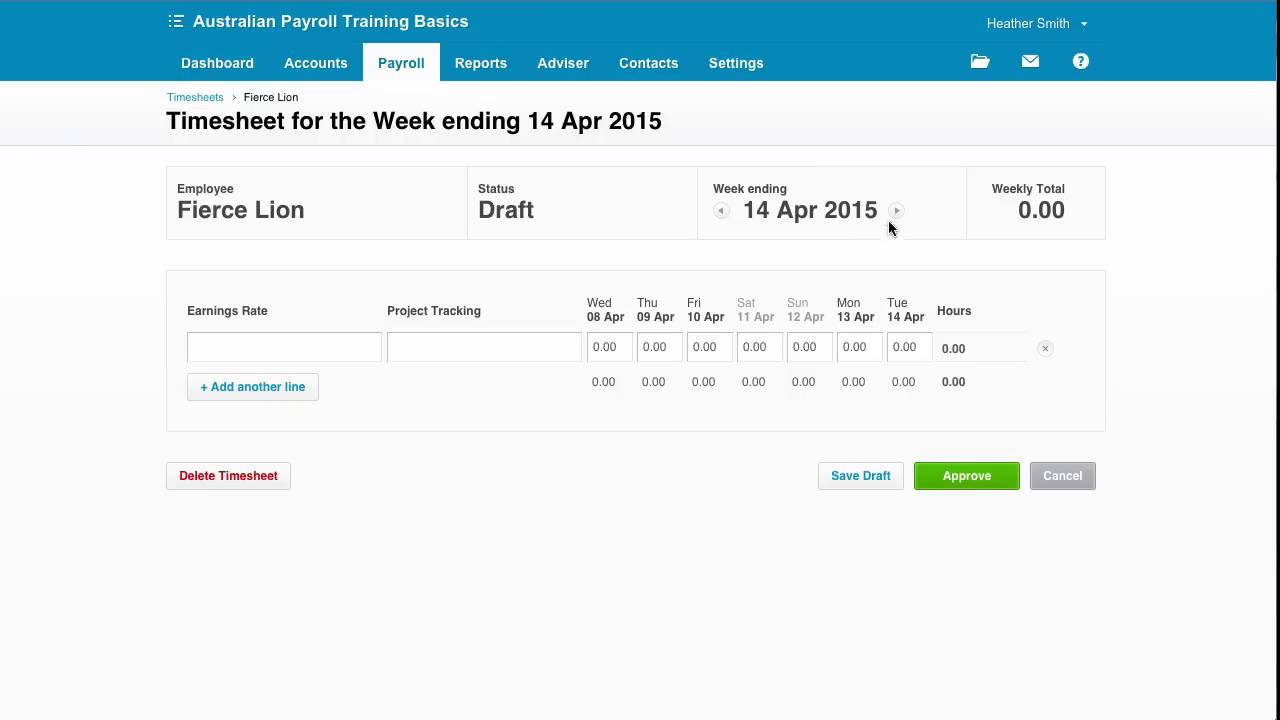
# Step: Set the first timesheet line to Ordinary Hours tracked Blue and enter its daily hours, 17.00 total
pyautogui.click(344, 347)
pyautogui.click(373, 352)
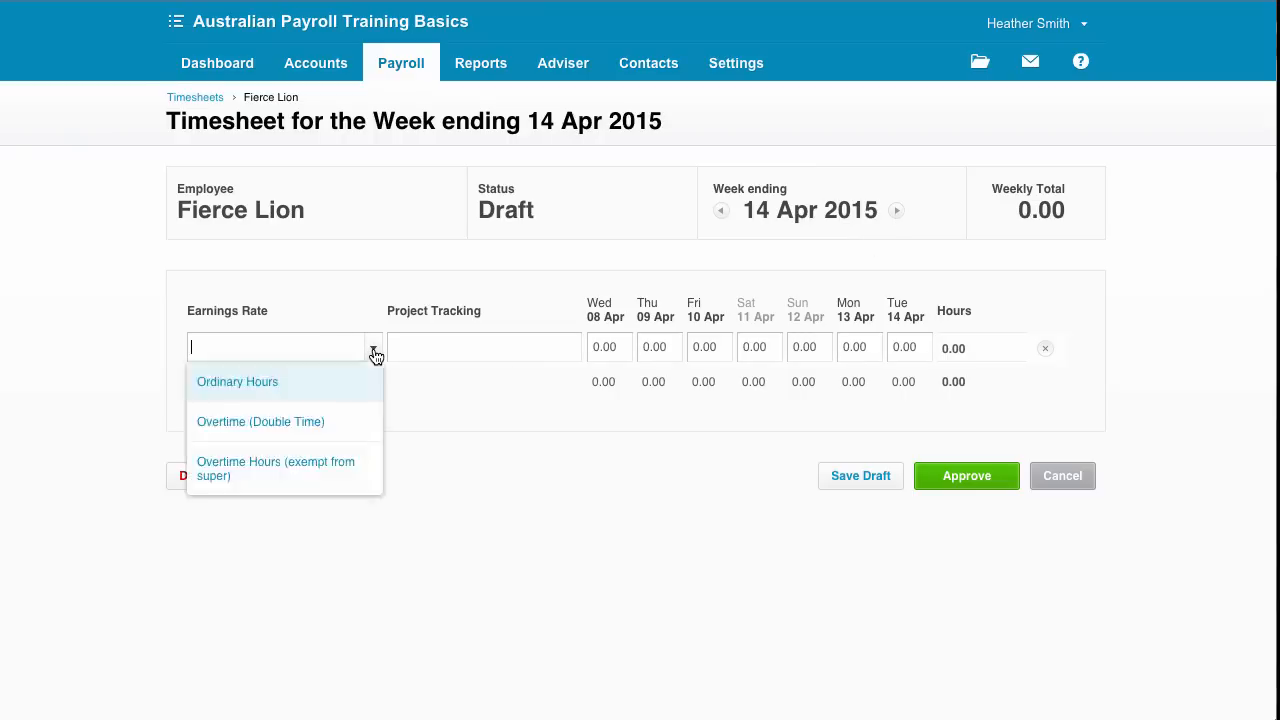
pyautogui.click(331, 388)
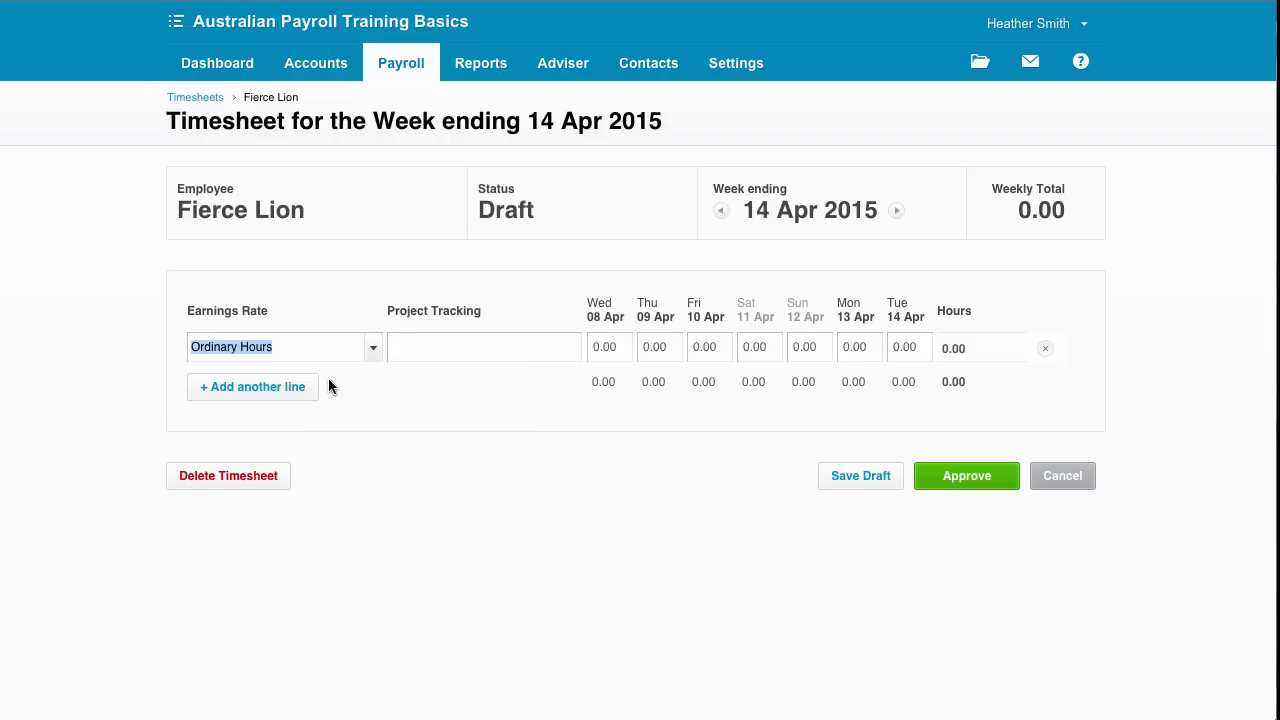
pyautogui.click(533, 352)
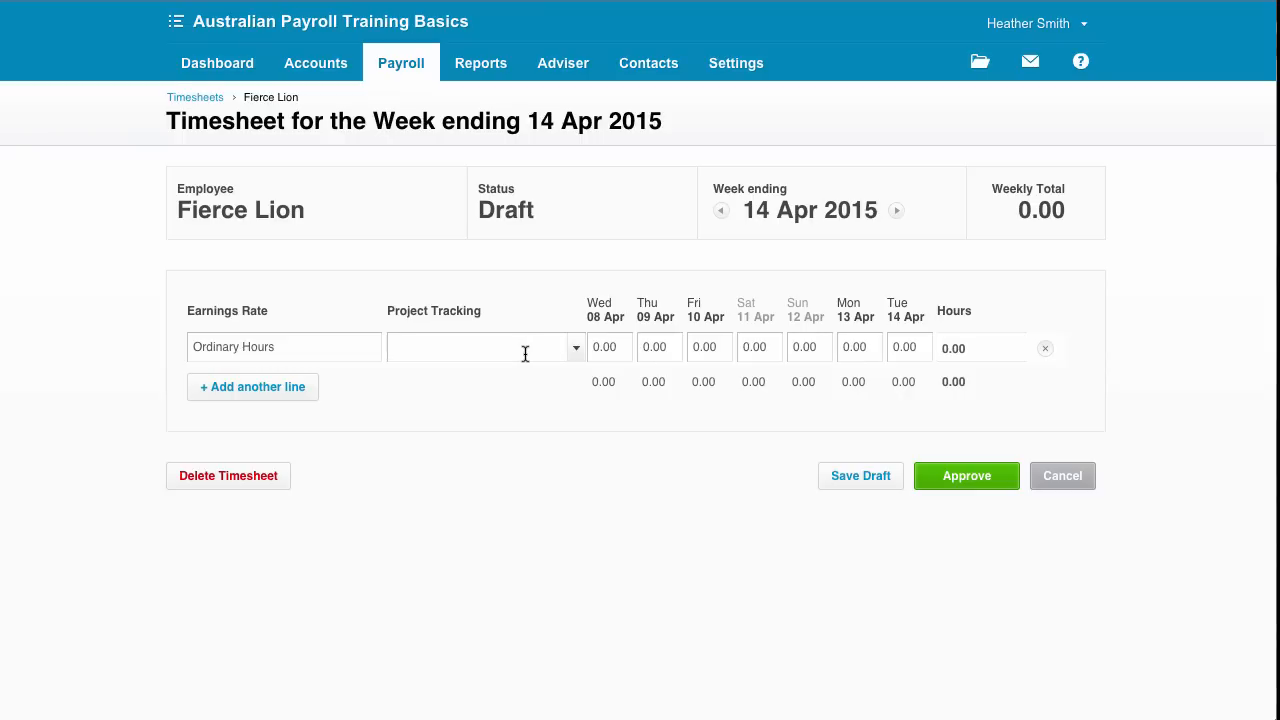
pyautogui.click(577, 350)
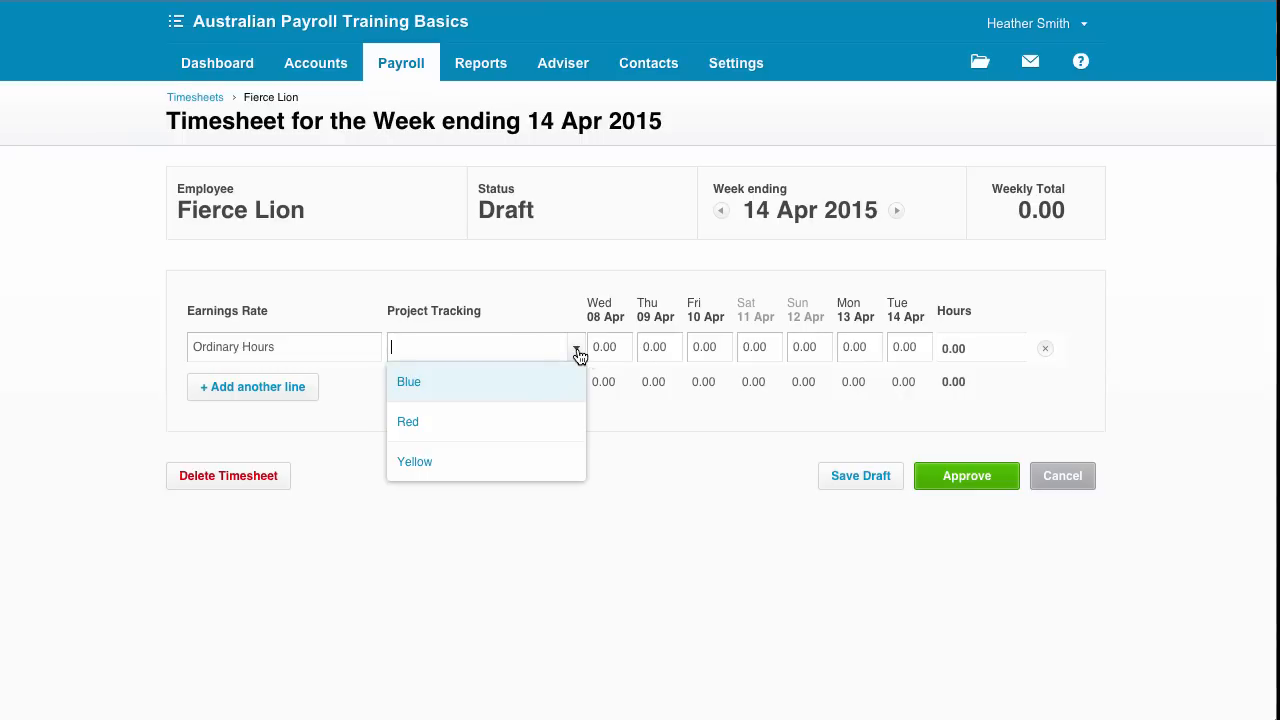
pyautogui.click(511, 386)
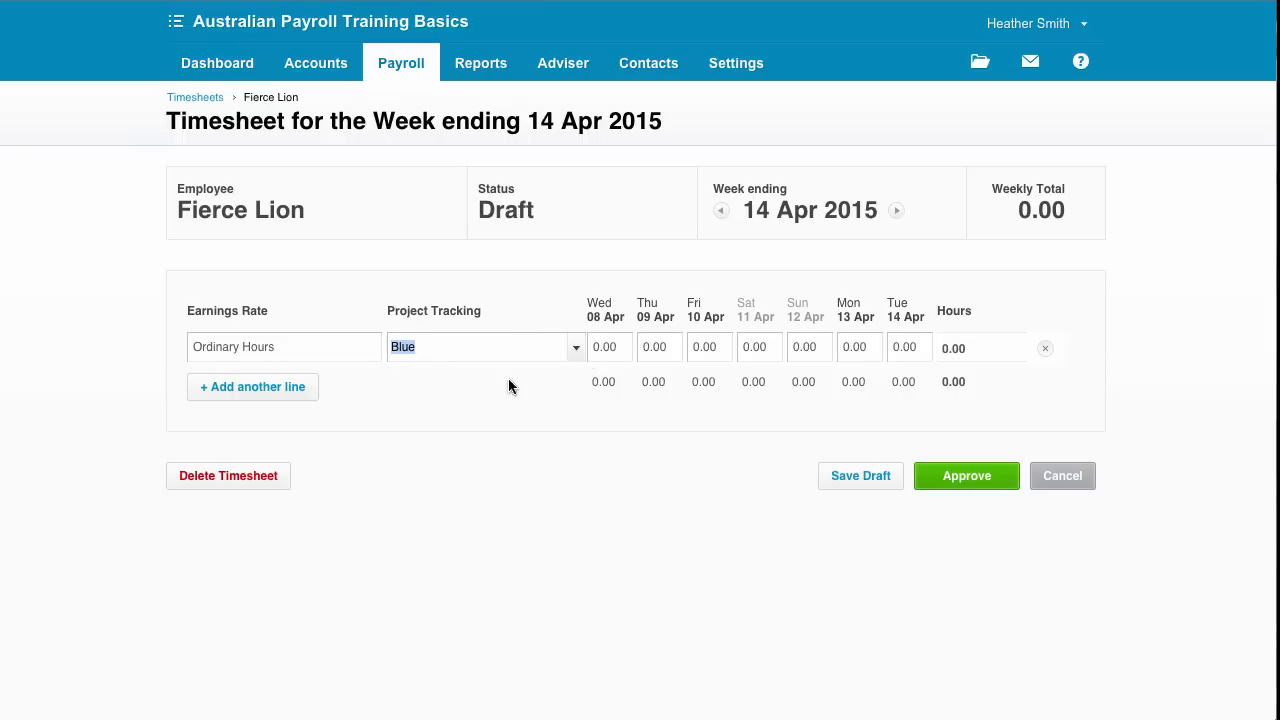
pyautogui.click(614, 349)
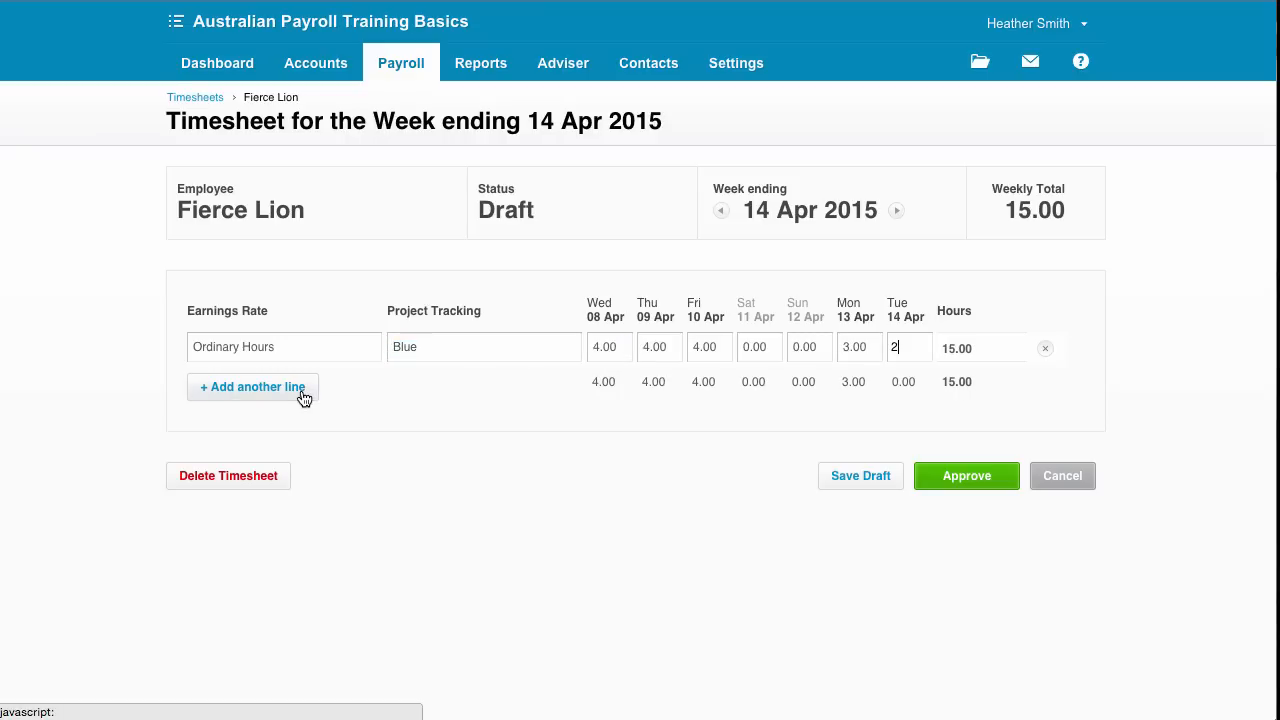
# Step: Add a second Ordinary Hours line tracked Red with 1.00 hour each day, 7.00 total
pyautogui.click(304, 388)
pyautogui.click(373, 385)
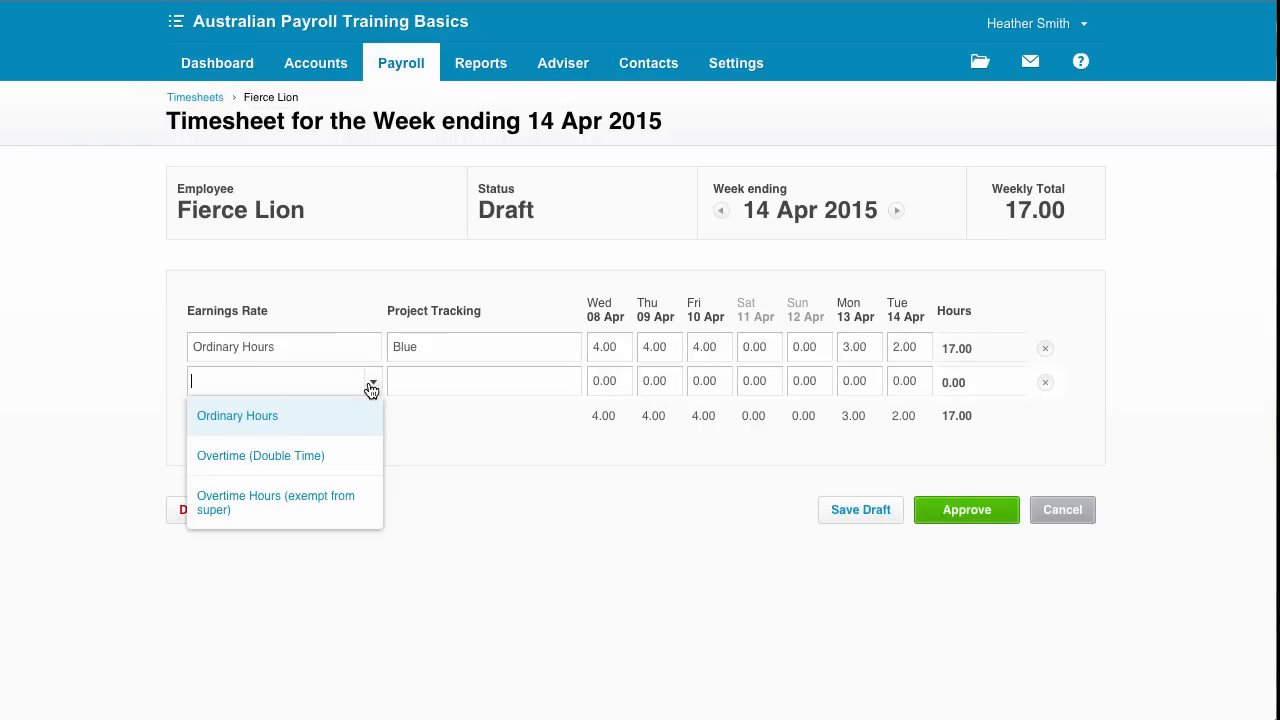
pyautogui.click(316, 420)
pyautogui.click(459, 380)
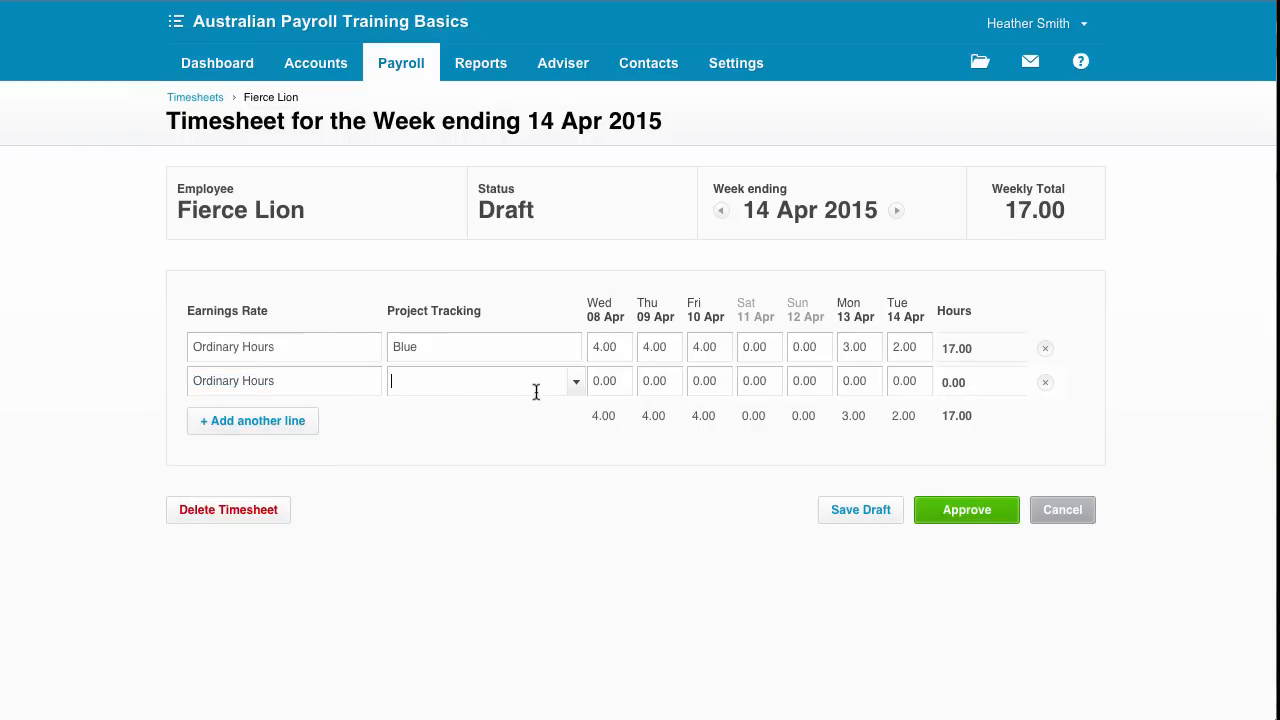
pyautogui.click(577, 386)
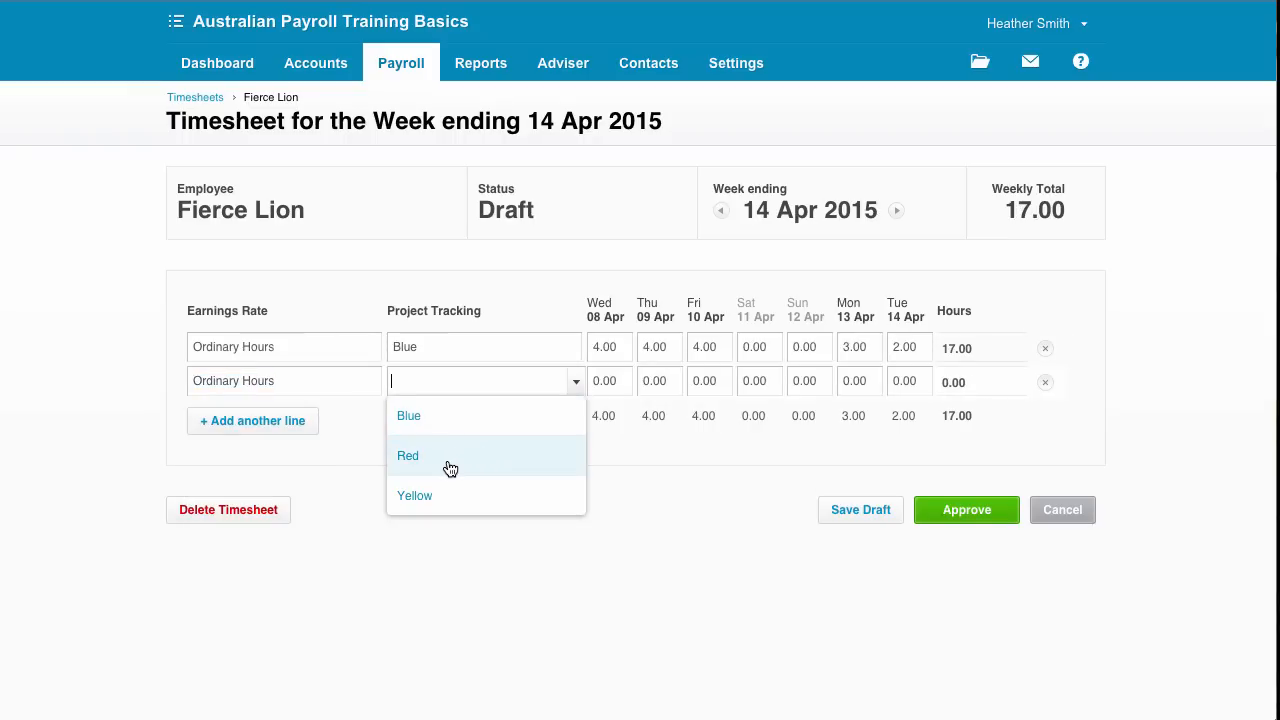
pyautogui.click(522, 458)
pyautogui.click(616, 387)
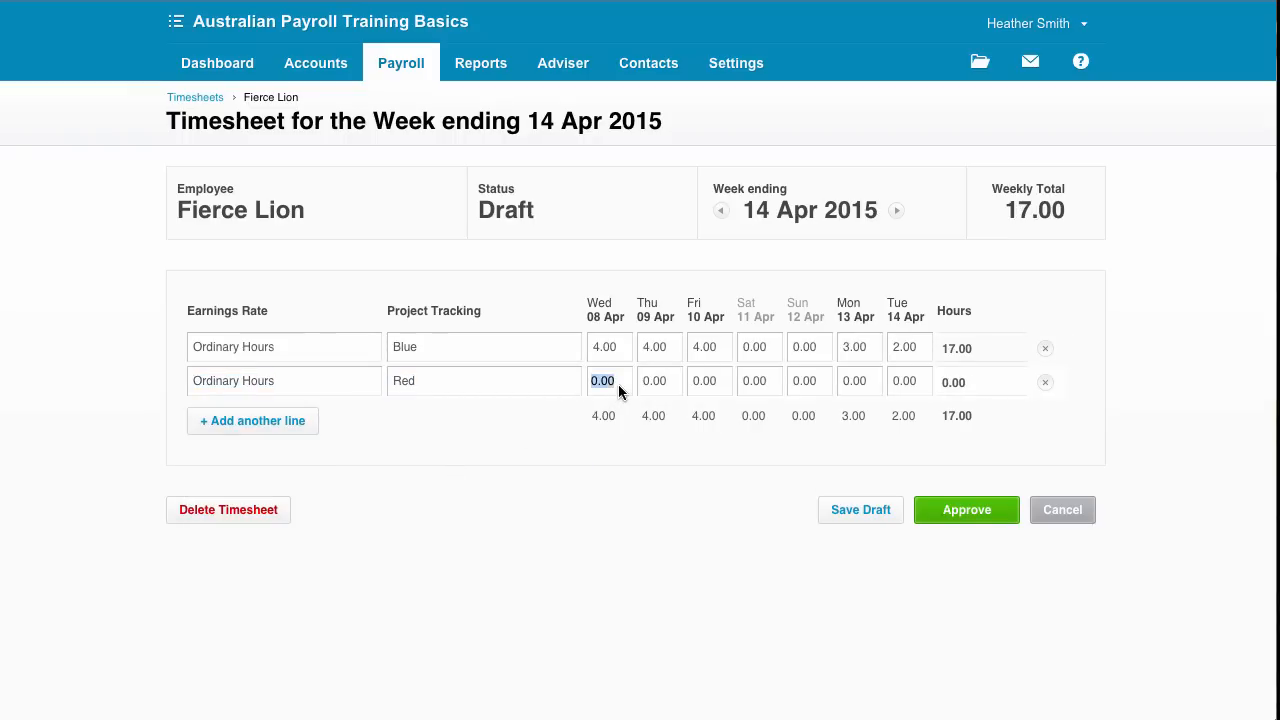
pyautogui.write('1')
pyautogui.press('Tab')
pyautogui.press('1')
pyautogui.press('Tab')
pyautogui.press('1')
pyautogui.press('Tab')
pyautogui.press('1')
pyautogui.press('Tab')
pyautogui.press('1')
pyautogui.press('Tab')
pyautogui.press('Tab')
pyautogui.write('1')
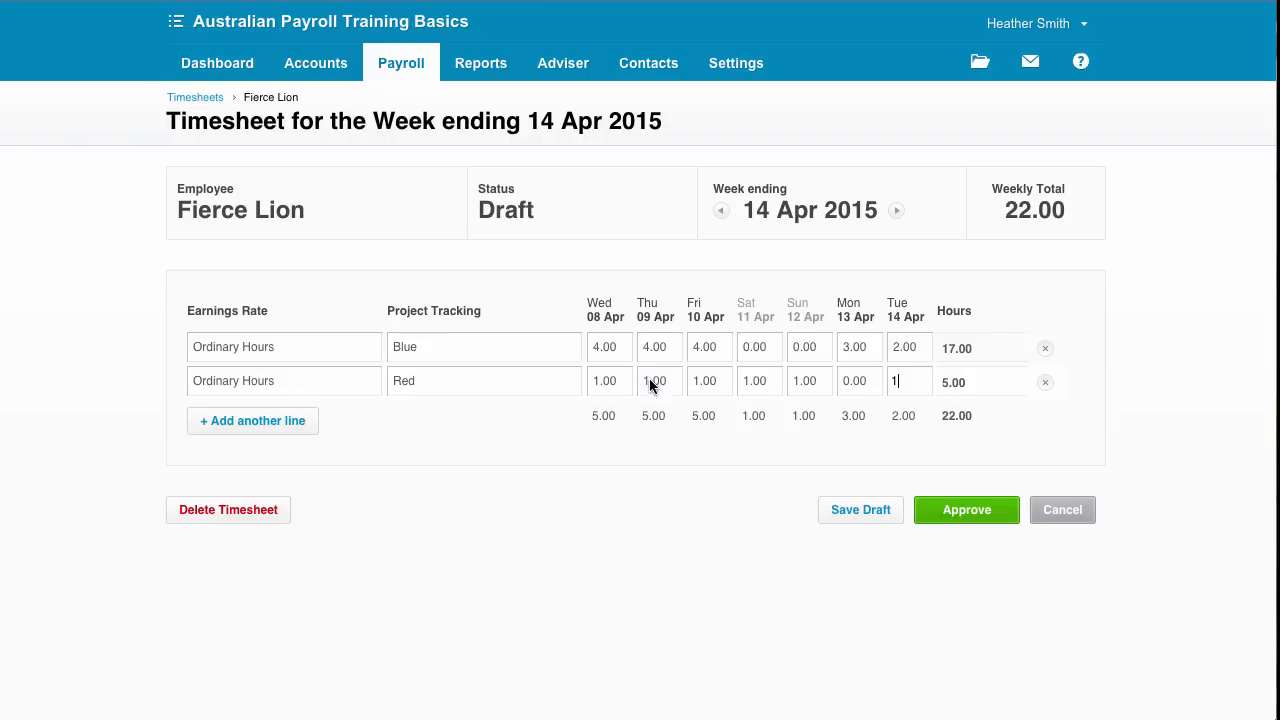
pyautogui.click(851, 388)
pyautogui.write('1')
pyautogui.press('Tab')
pyautogui.click(281, 430)
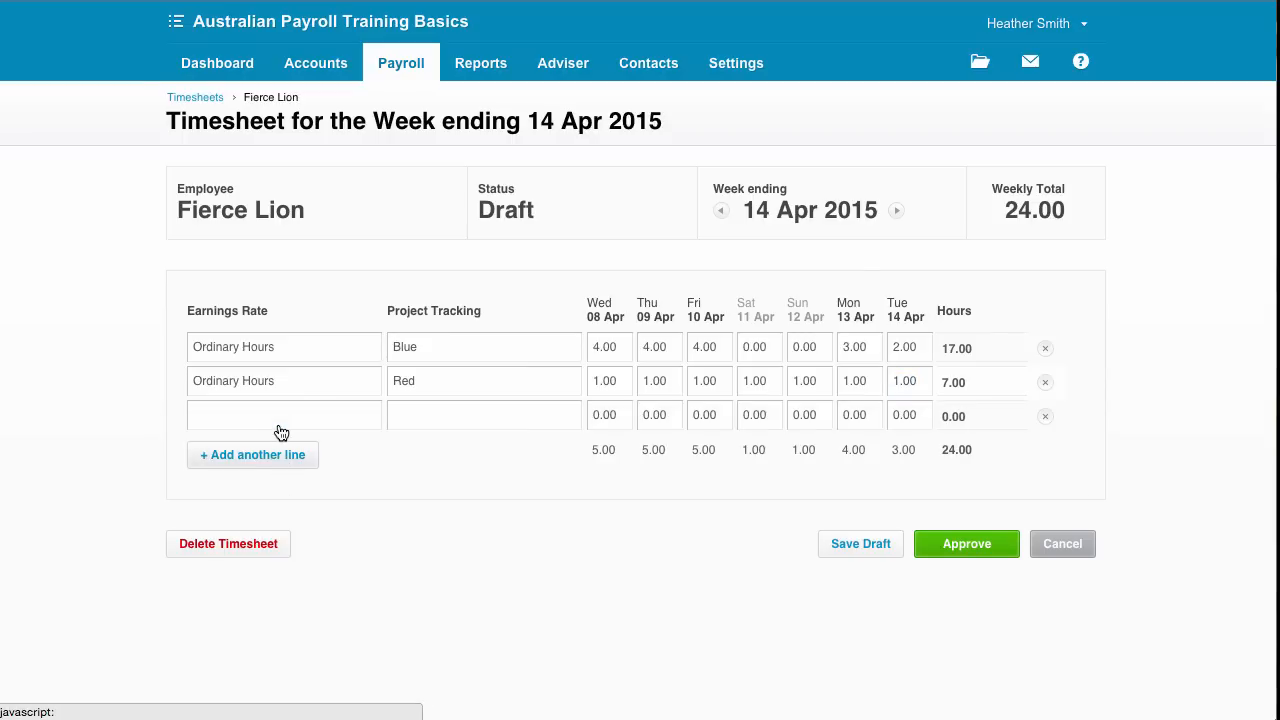
# Step: Set the third line to Overtime Hours (exempt from super) tracked Red
pyautogui.click(371, 420)
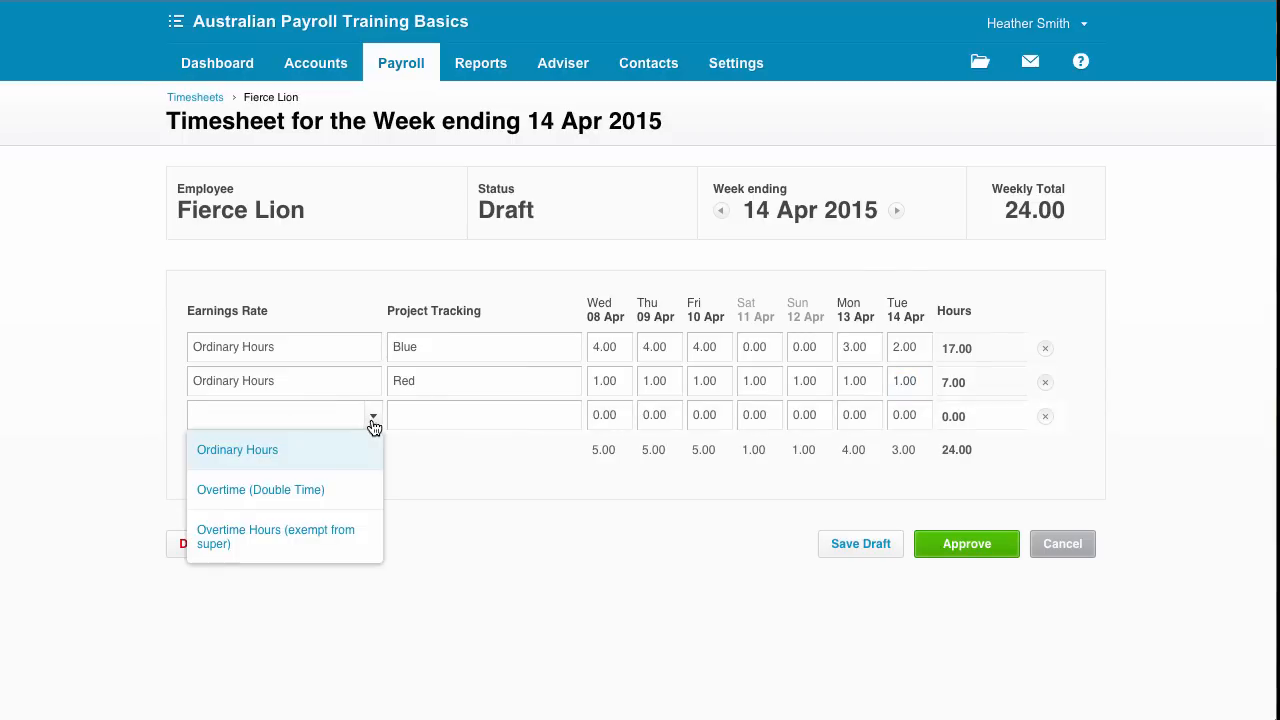
pyautogui.click(340, 537)
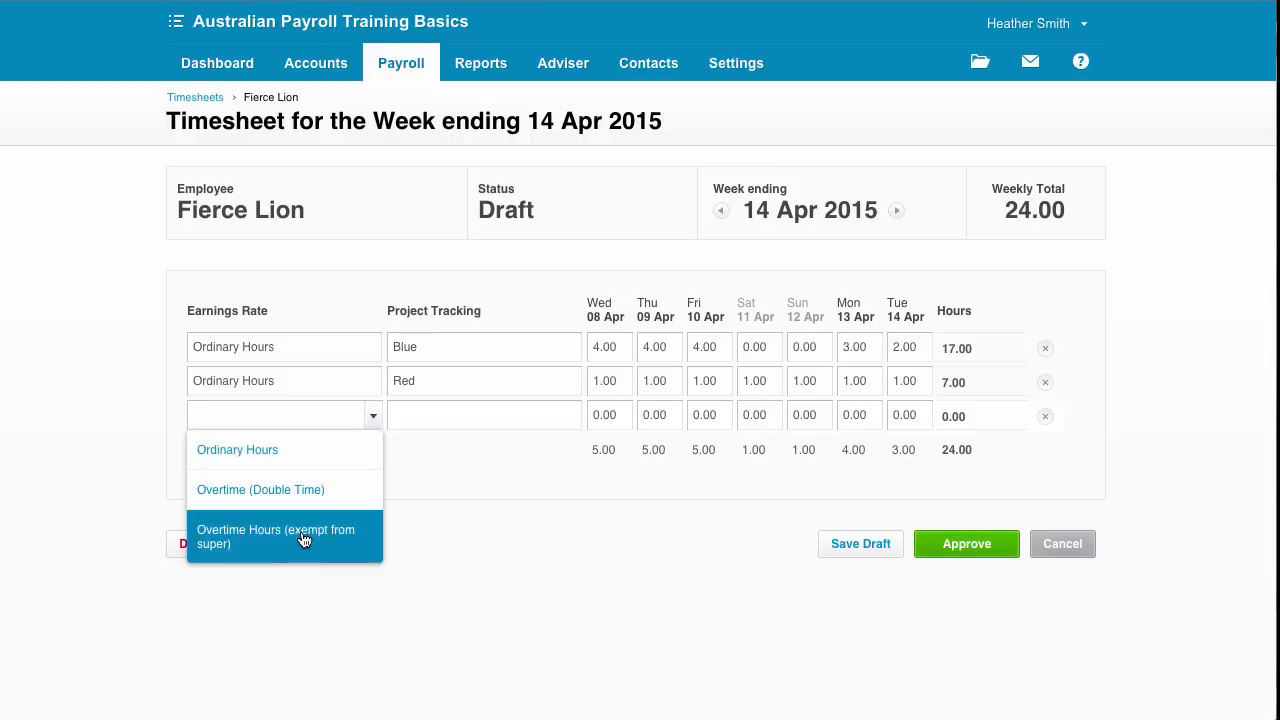
pyautogui.click(434, 420)
pyautogui.click(575, 419)
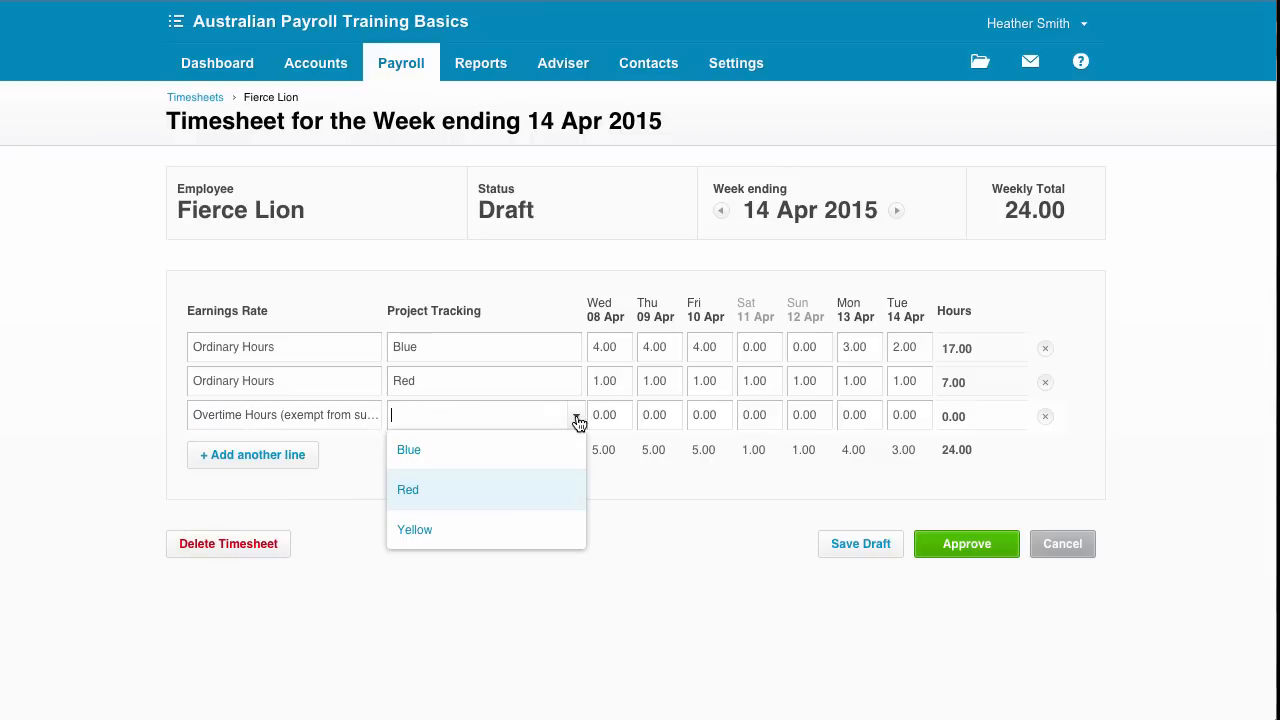
pyautogui.click(411, 497)
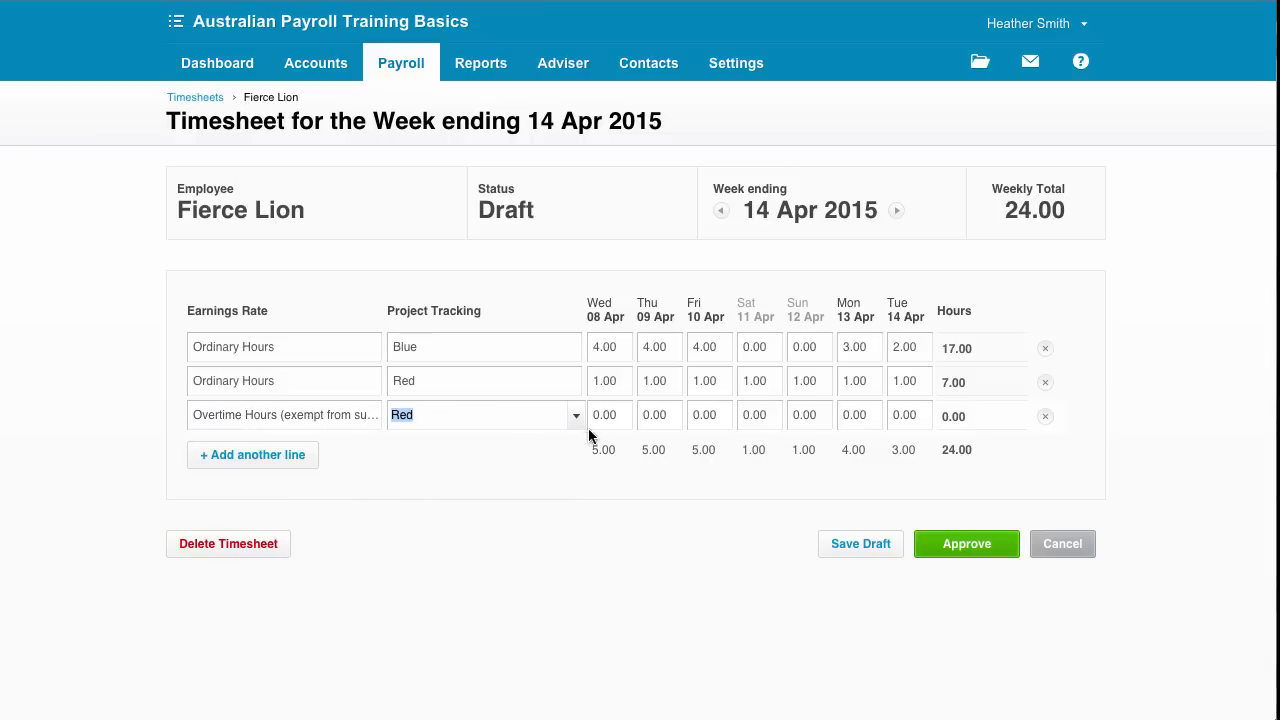
# Step: Enter 0.50 overtime hours for Wed–Fri, approve the 25.50-hour timesheet, and go to Pay Runs
pyautogui.click(607, 420)
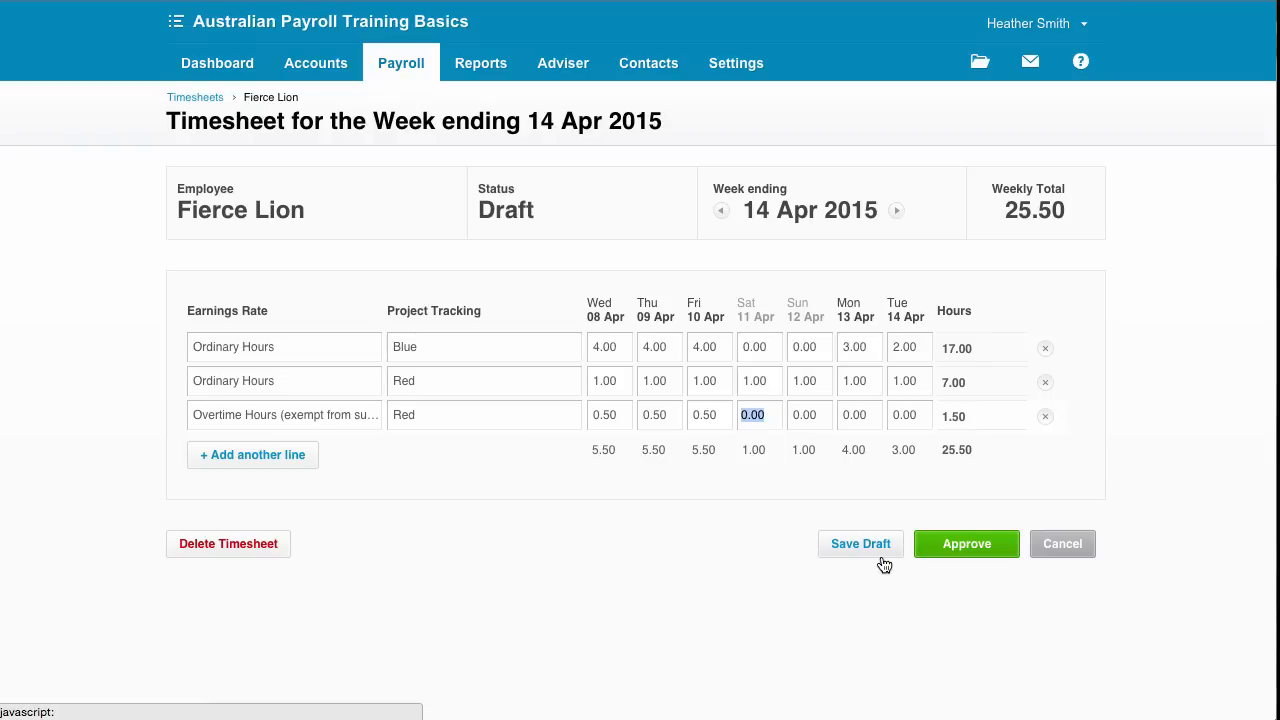
pyautogui.click(950, 553)
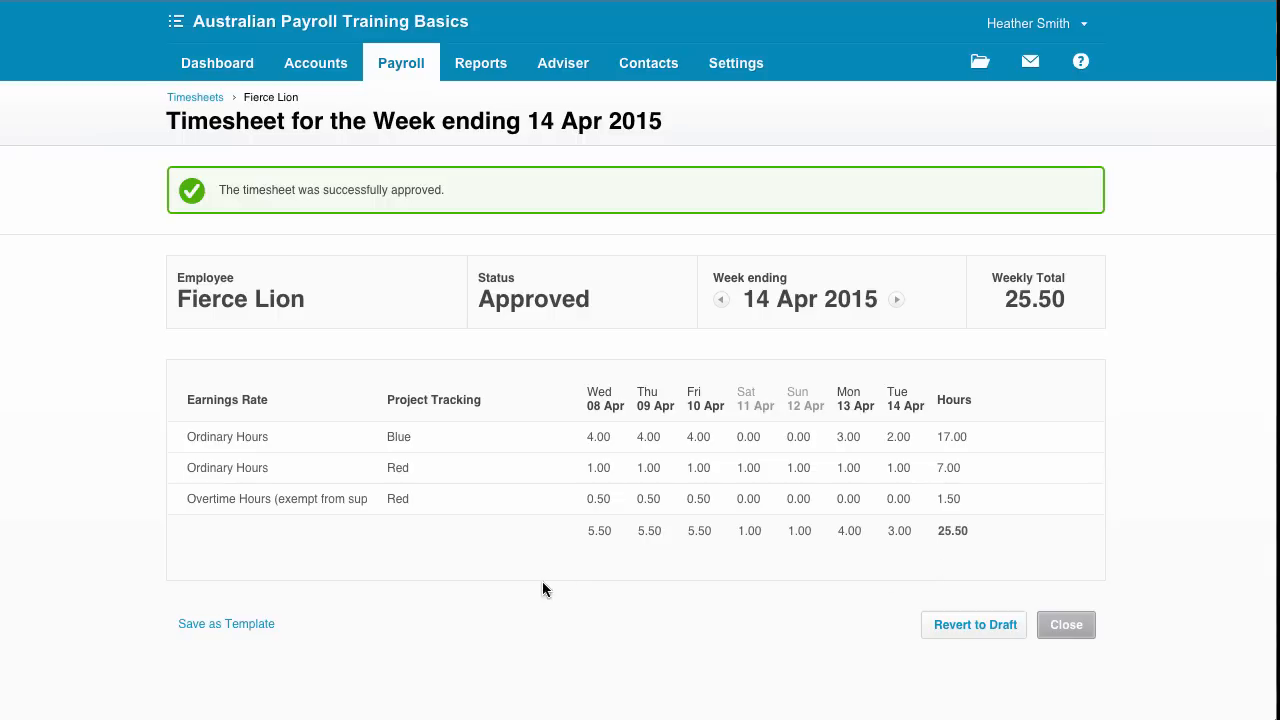
pyautogui.click(415, 62)
pyautogui.click(408, 187)
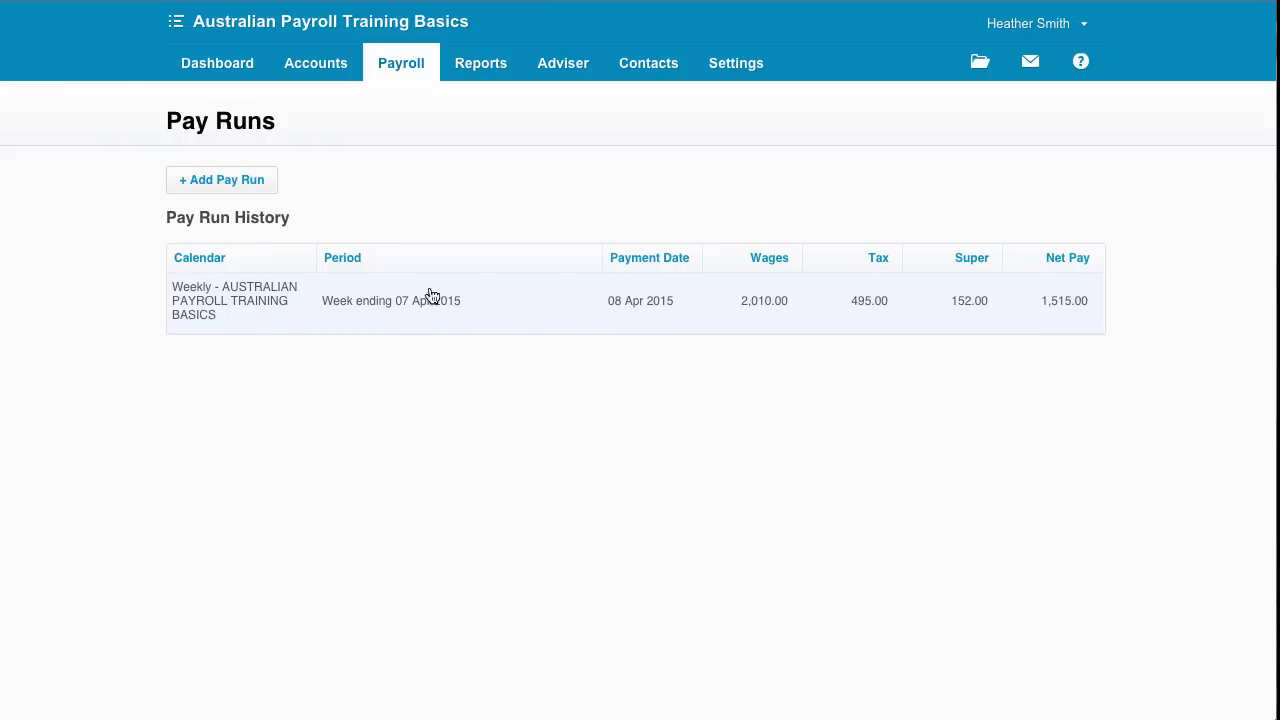
# Step: Add a weekly pay run for the period ending 14 Apr 2015
pyautogui.click(237, 191)
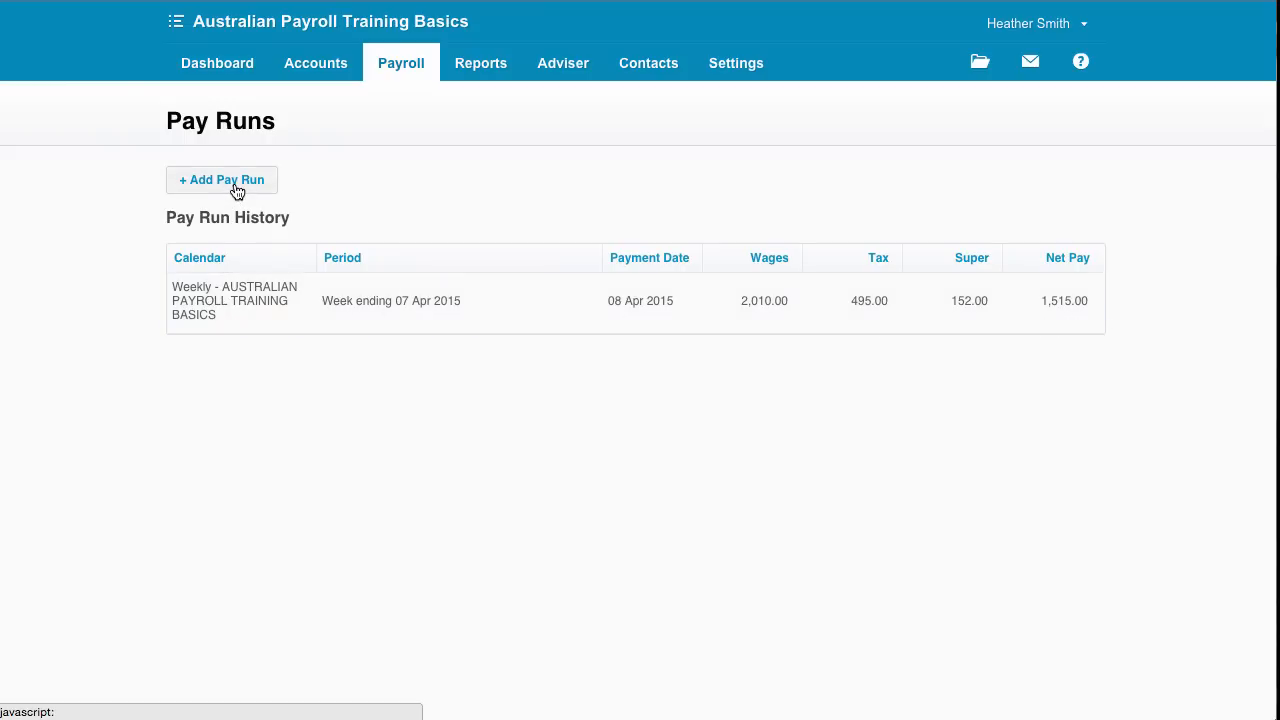
pyautogui.click(766, 370)
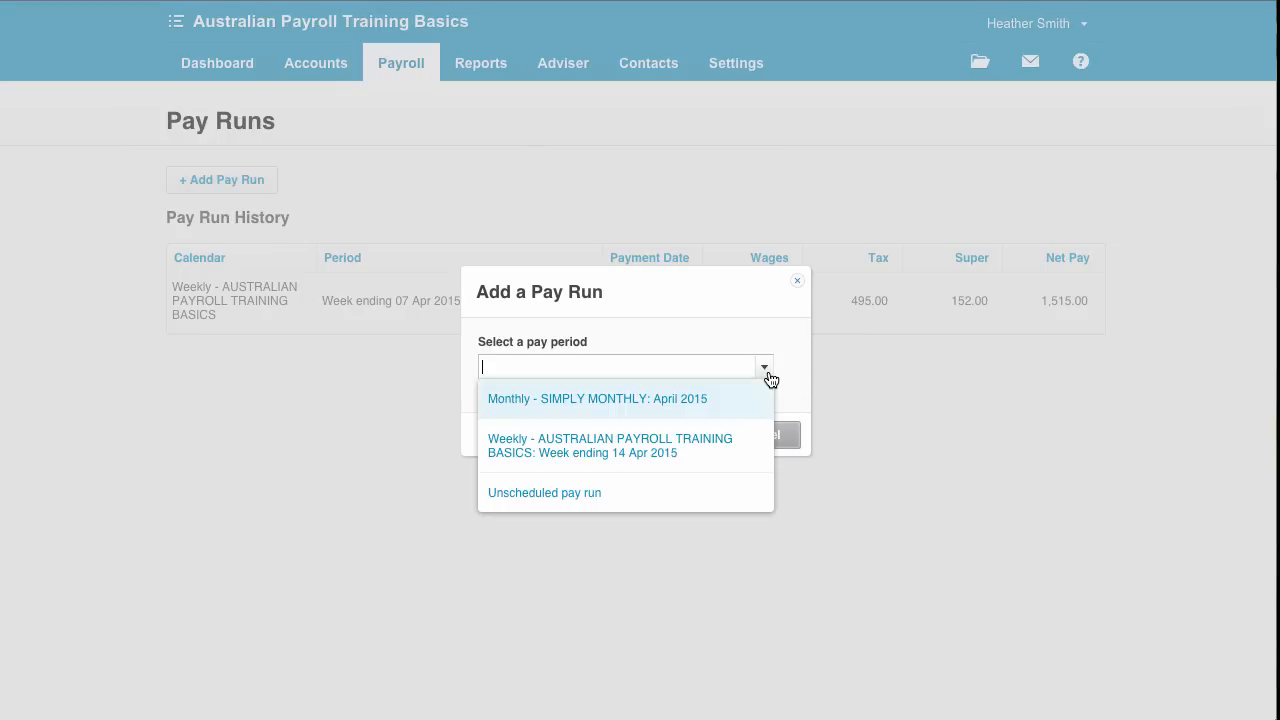
pyautogui.click(686, 455)
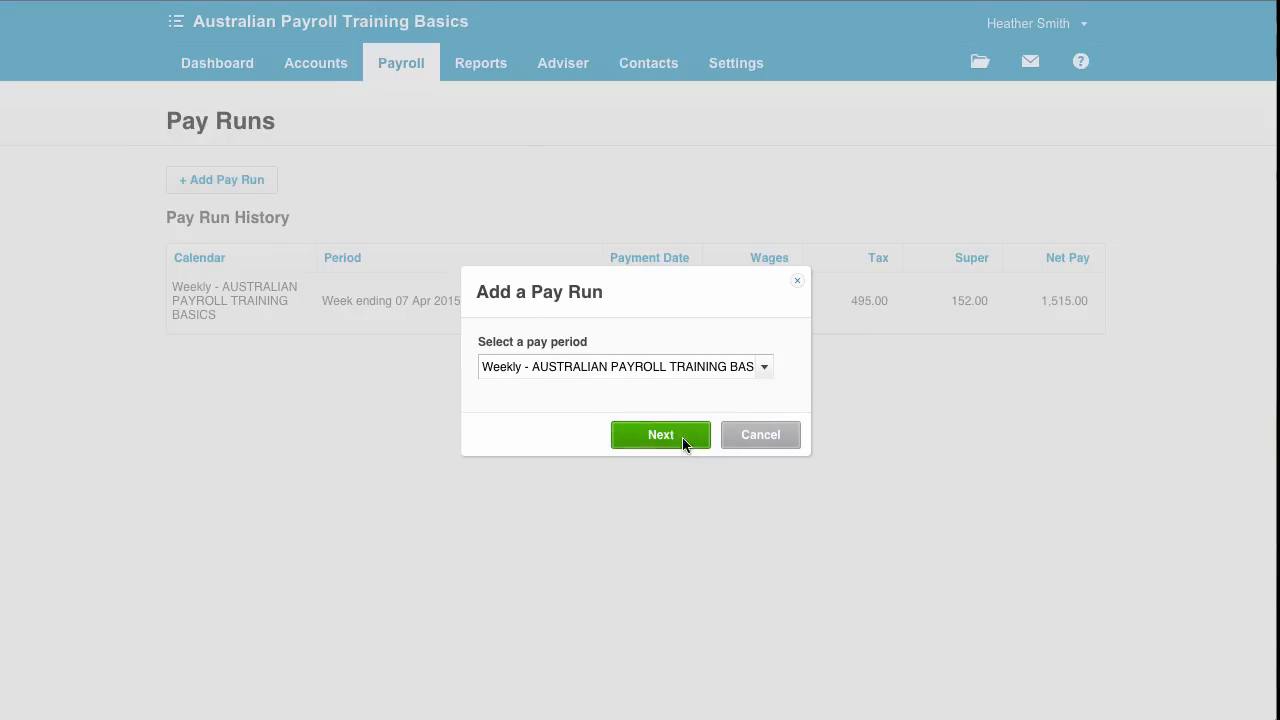
pyautogui.click(684, 440)
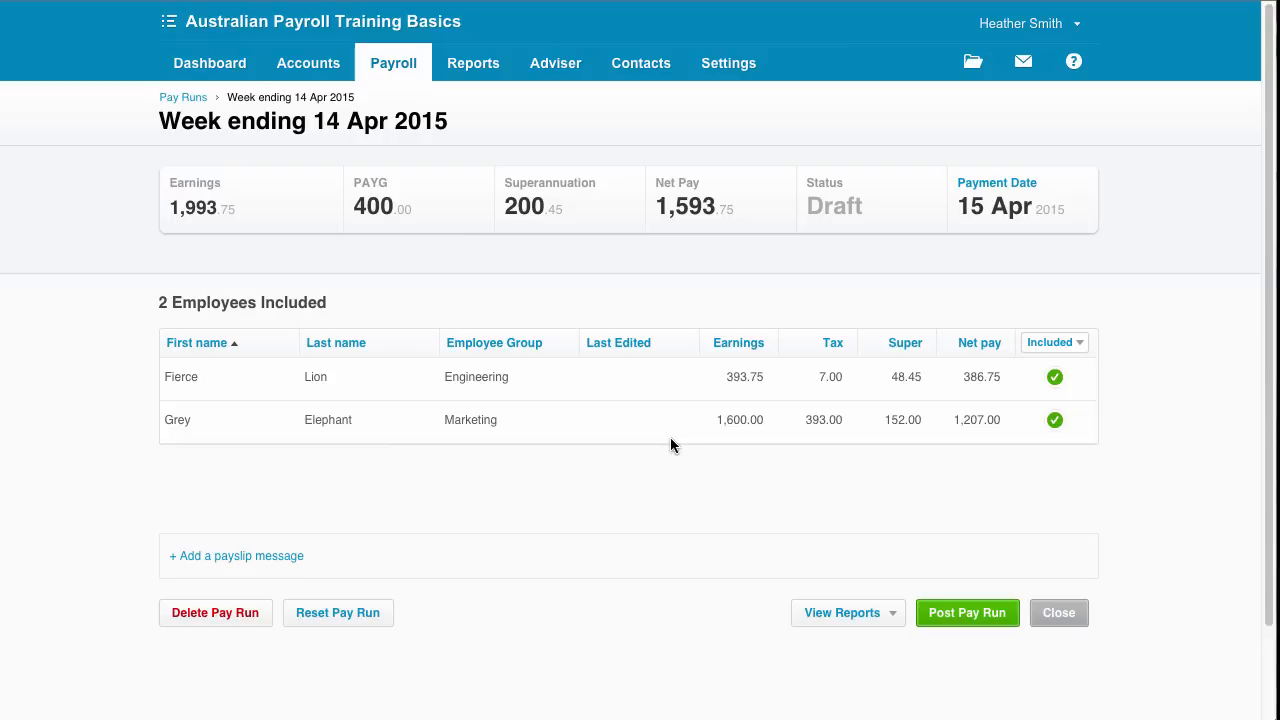
pyautogui.click(470, 382)
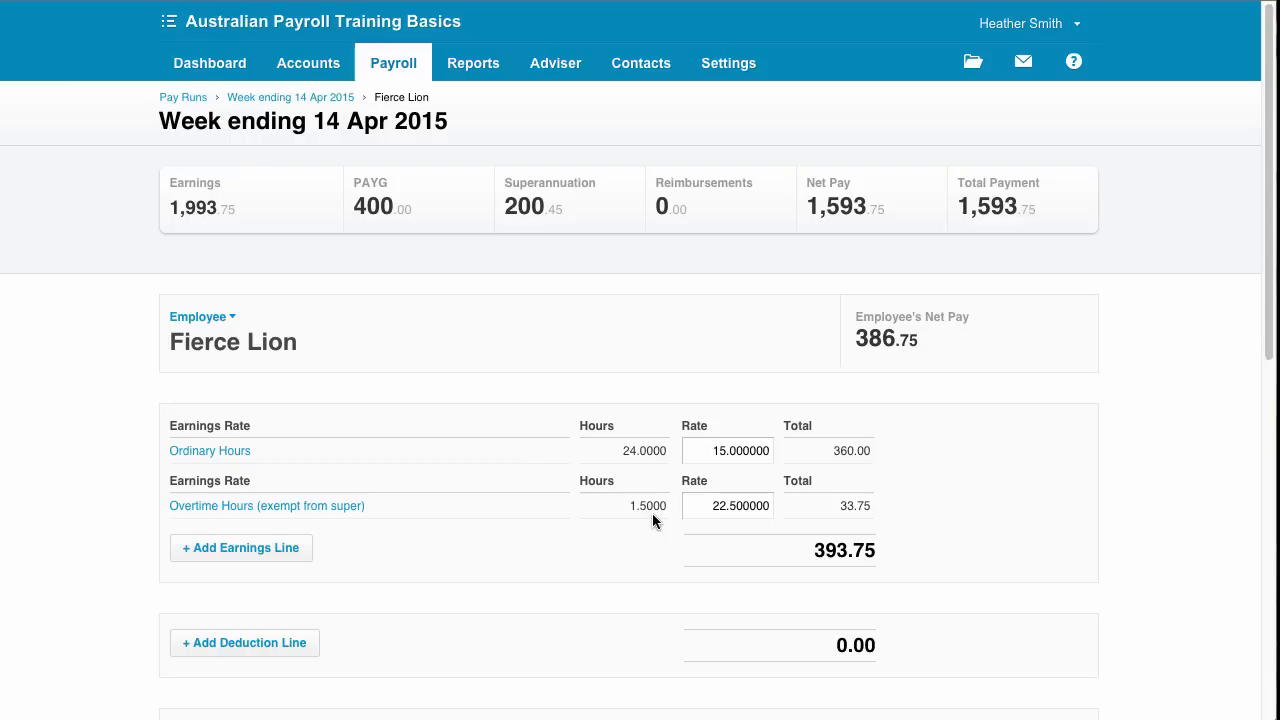
pyautogui.moveTo(1268, 362); pyautogui.dragTo(1249, 706)
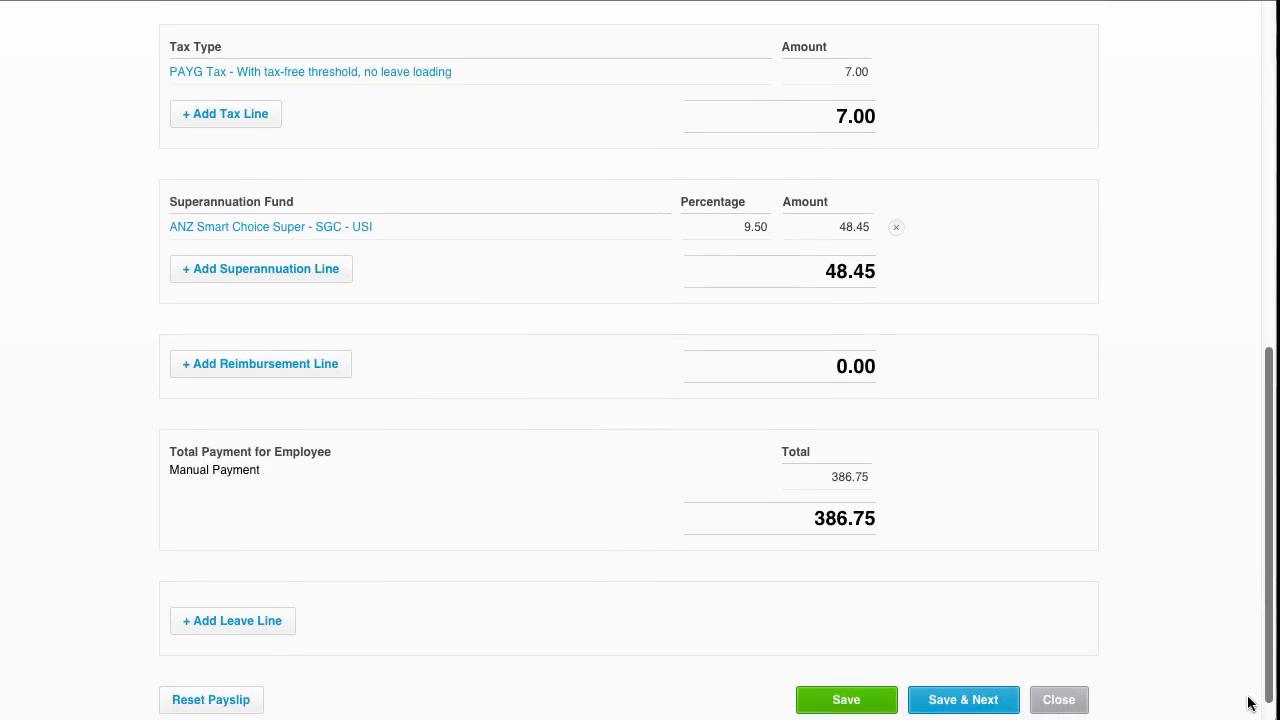
pyautogui.click(1061, 703)
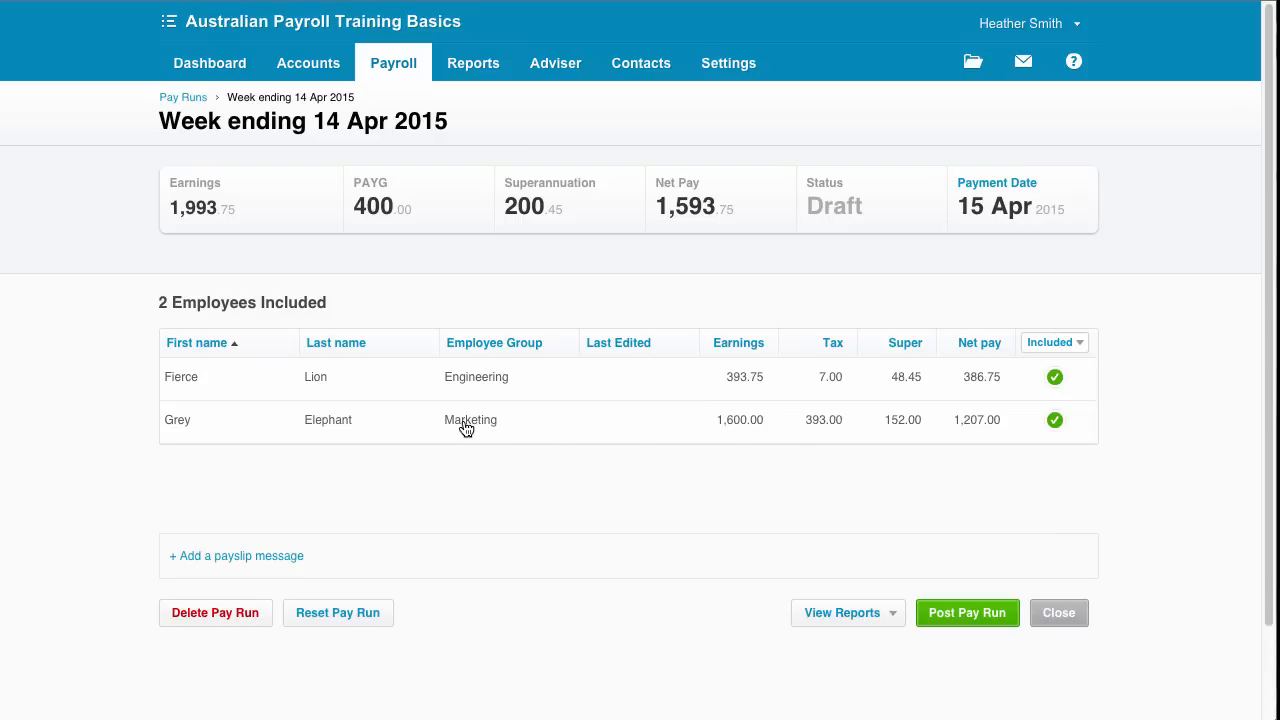
pyautogui.click(466, 427)
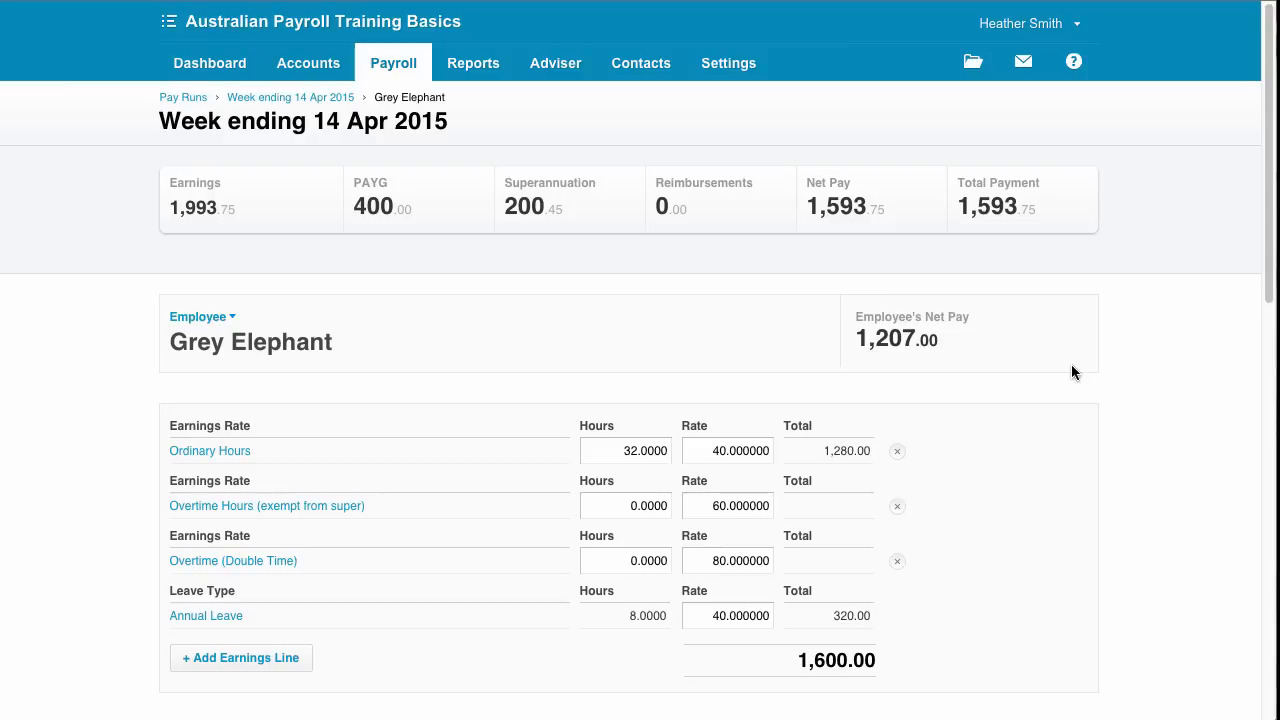
pyautogui.scroll(-3, 663, 480)
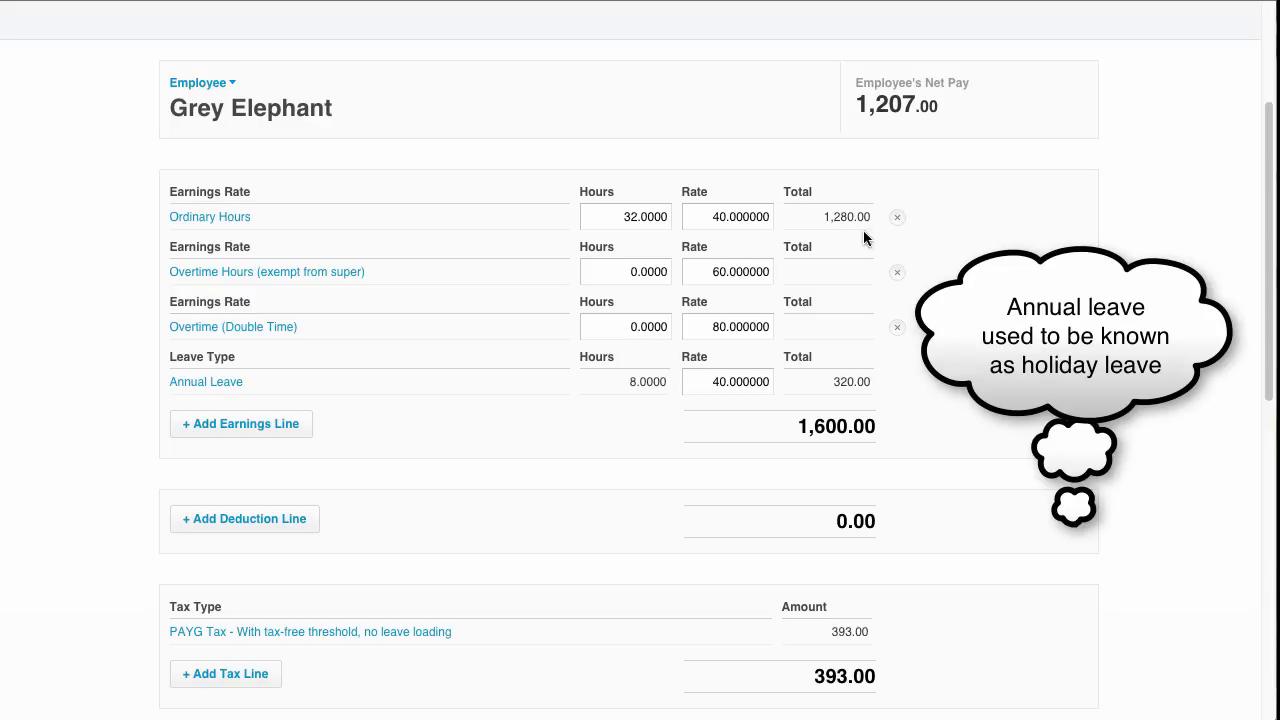
pyautogui.moveTo(1270, 387); pyautogui.dragTo(1274, 694)
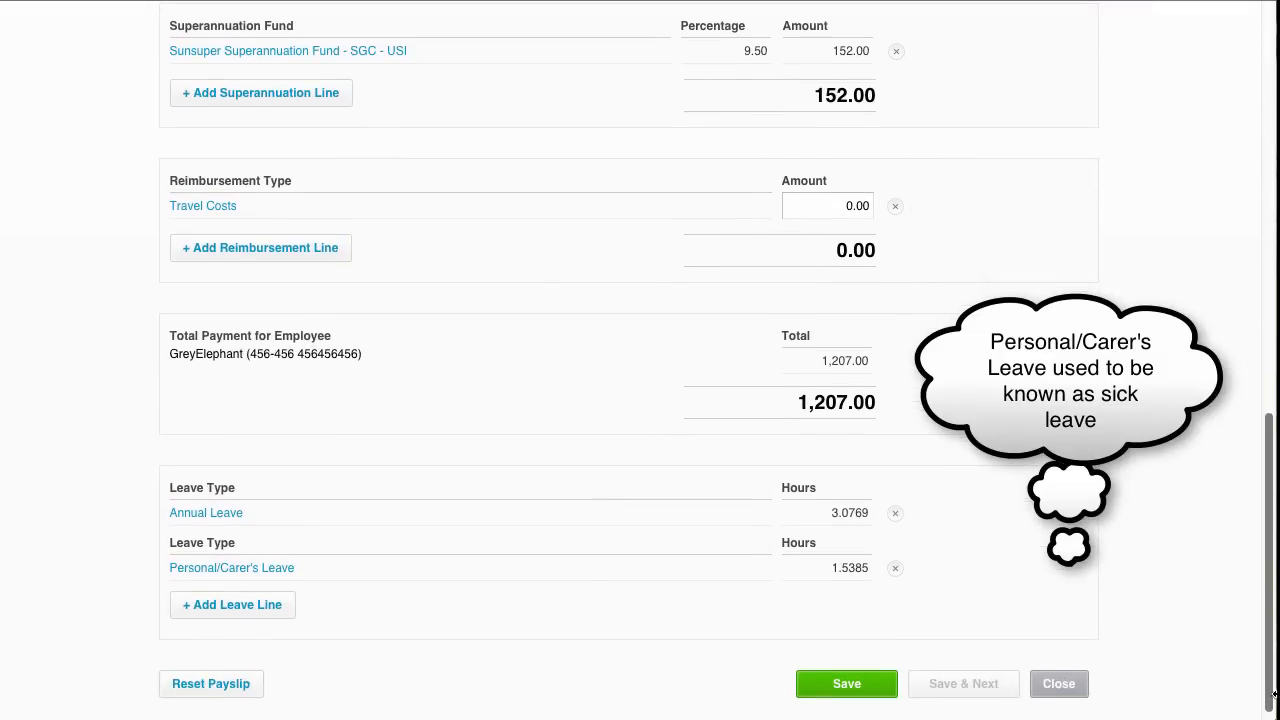
pyautogui.click(1060, 685)
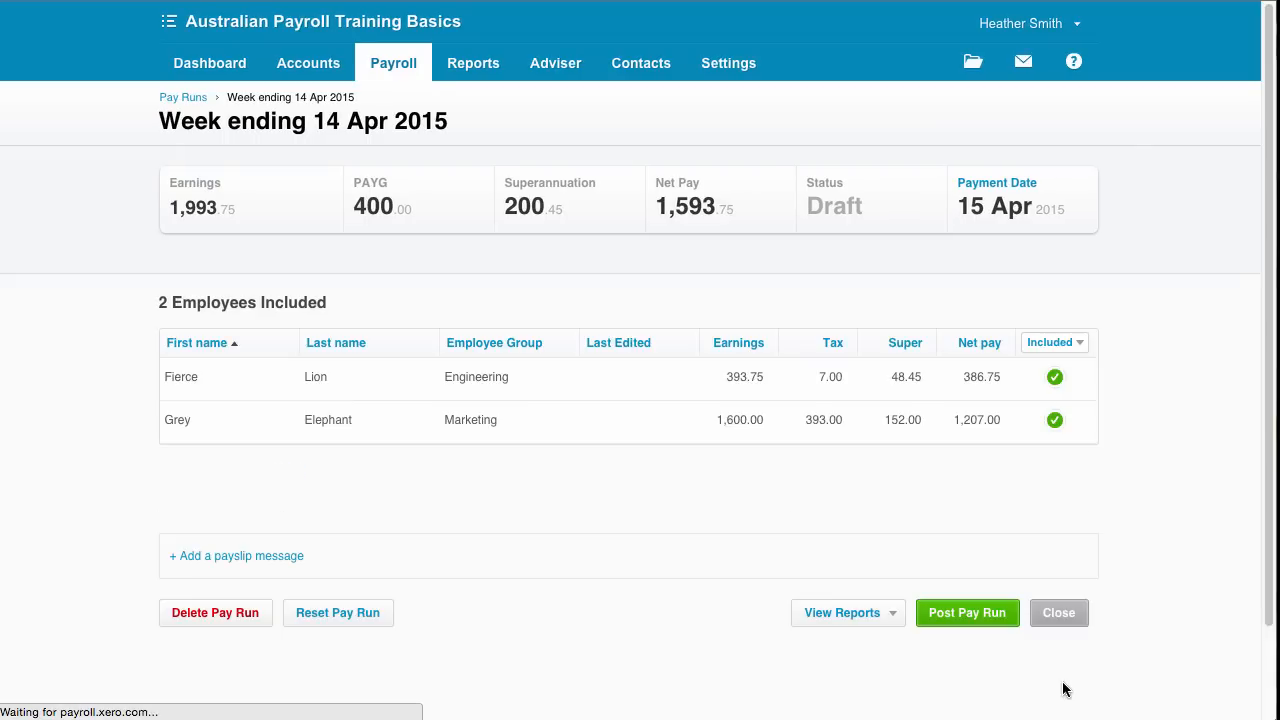
pyautogui.click(471, 420)
# Step: Add a 100.00 Travel Costs reimbursement to the Marketing employee's payslip and save it
pyautogui.scroll(-7, 1266, 612)
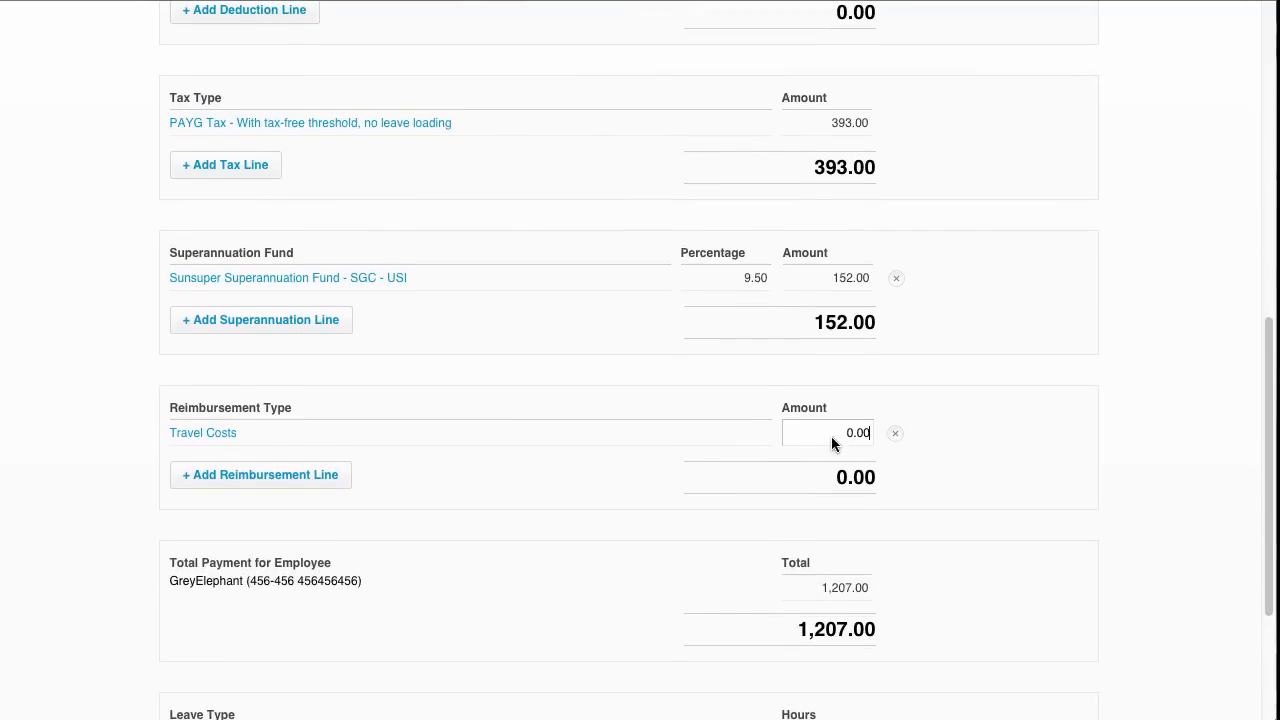
pyautogui.write('100')
pyautogui.press('Tab')
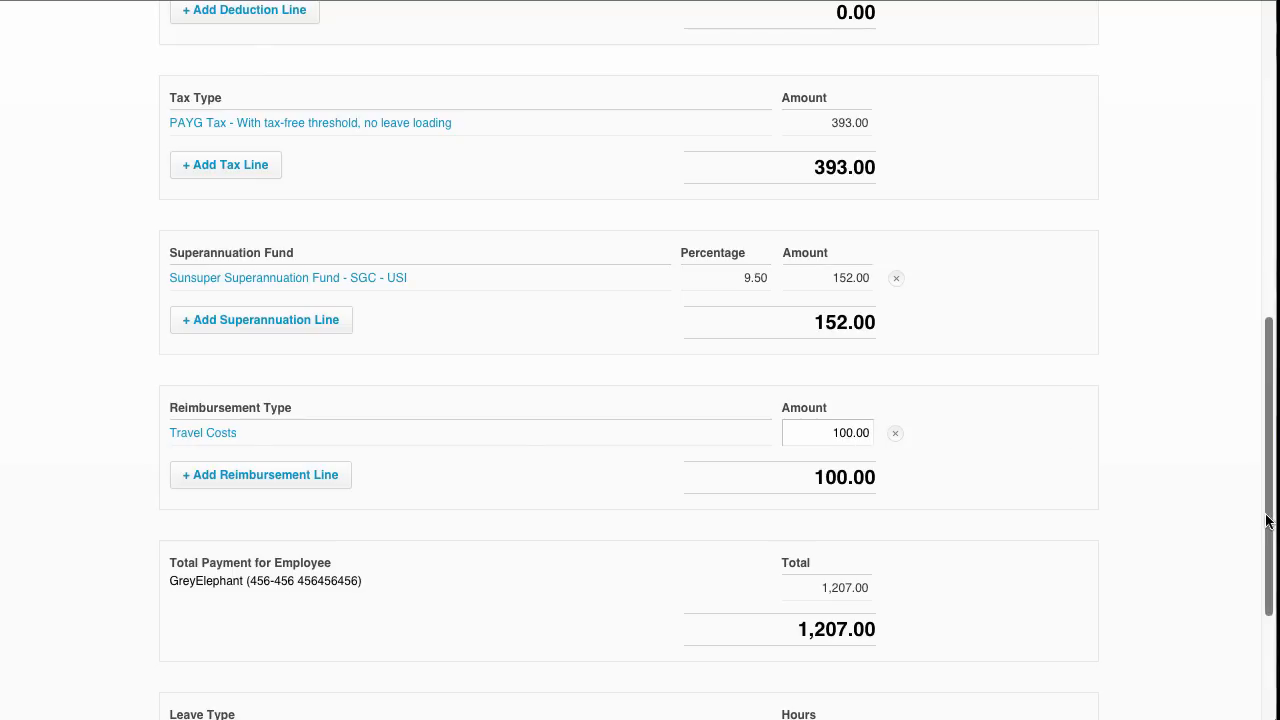
pyautogui.moveTo(1268, 537); pyautogui.dragTo(1270, 640)
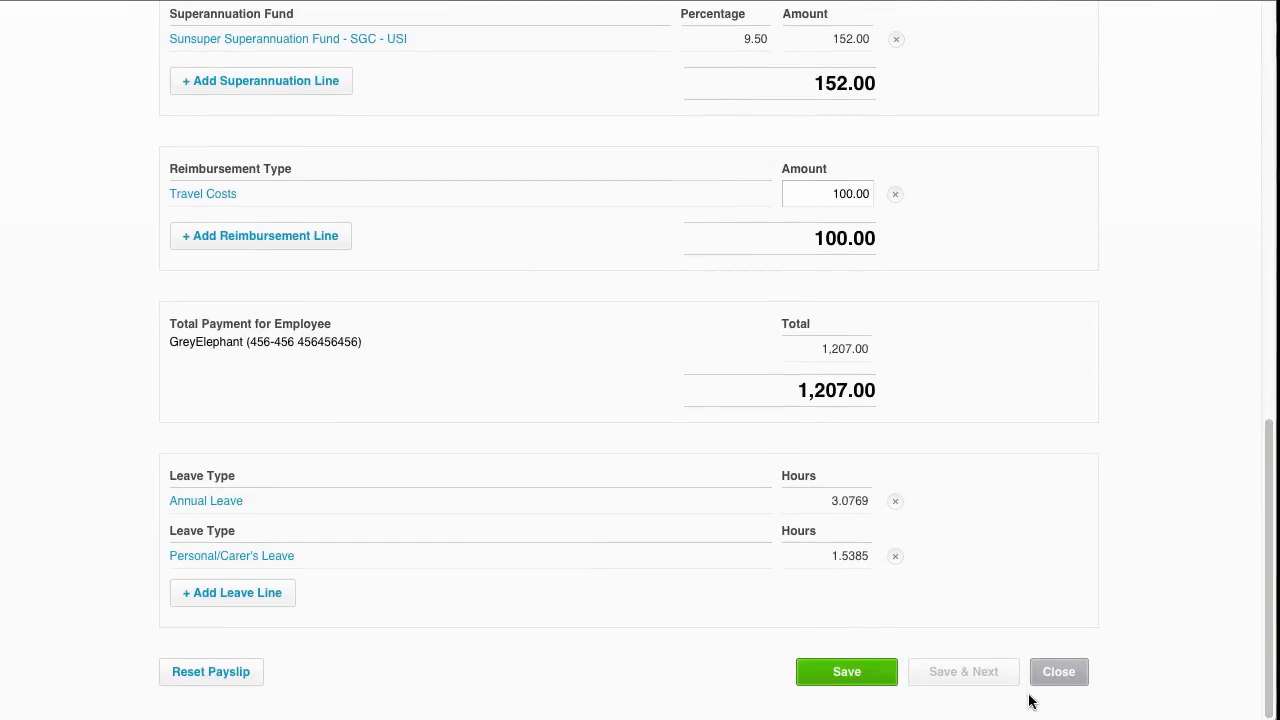
pyautogui.click(843, 676)
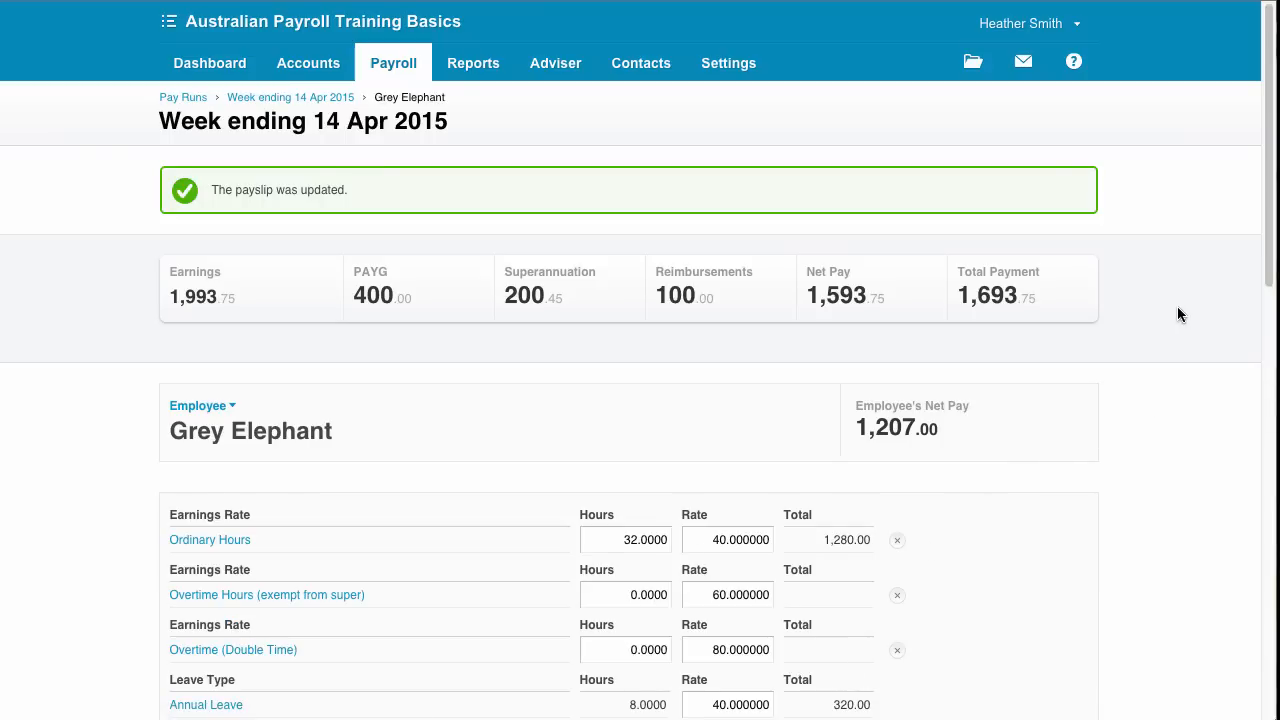
pyautogui.moveTo(1270, 277); pyautogui.dragTo(1270, 708)
pyautogui.click(1070, 698)
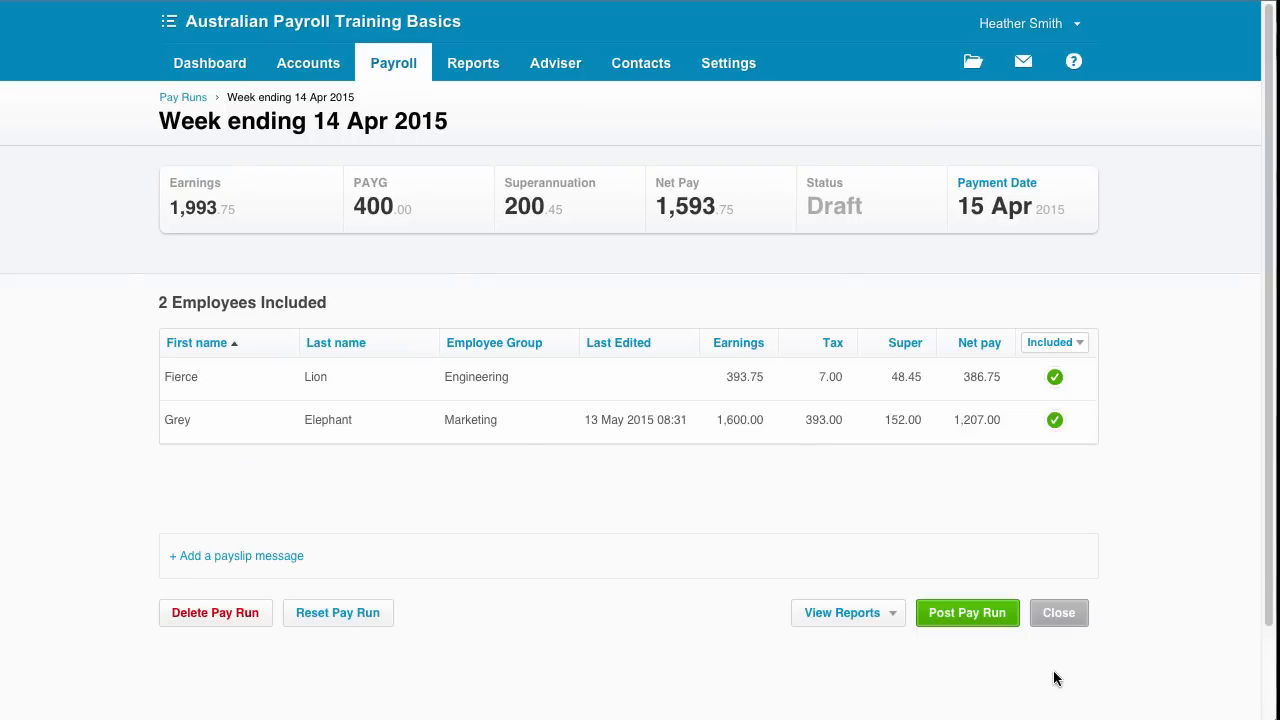
pyautogui.click(241, 558)
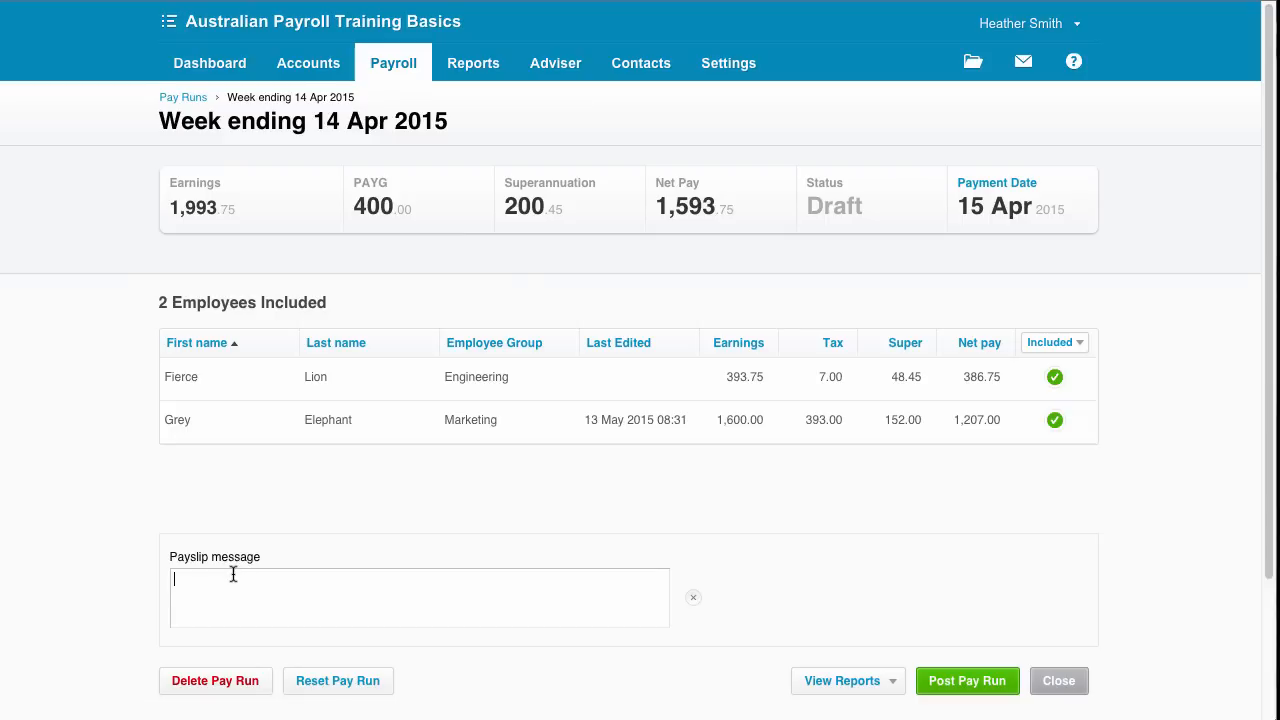
# Step: Add the payslip message 'Happy to see you here week 2!!' and post the 14 Apr 2015 pay run
pyautogui.write('Happy to see you here week 2!!')
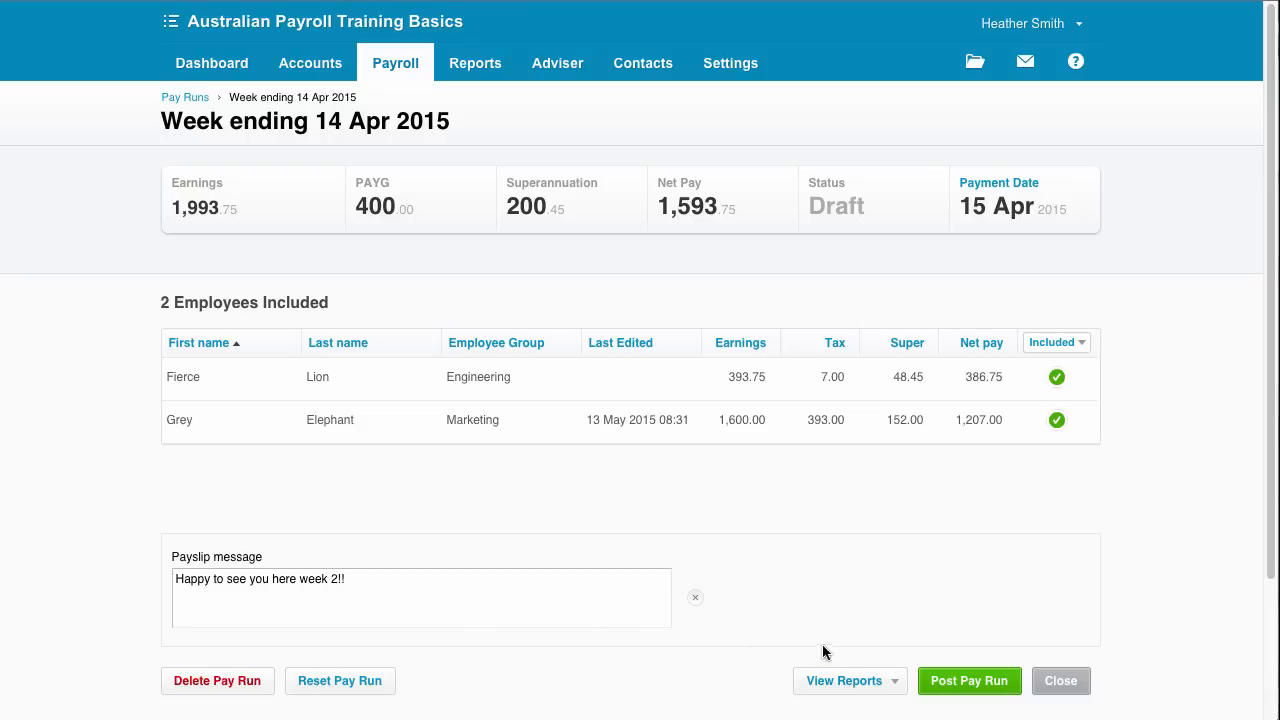
pyautogui.click(958, 681)
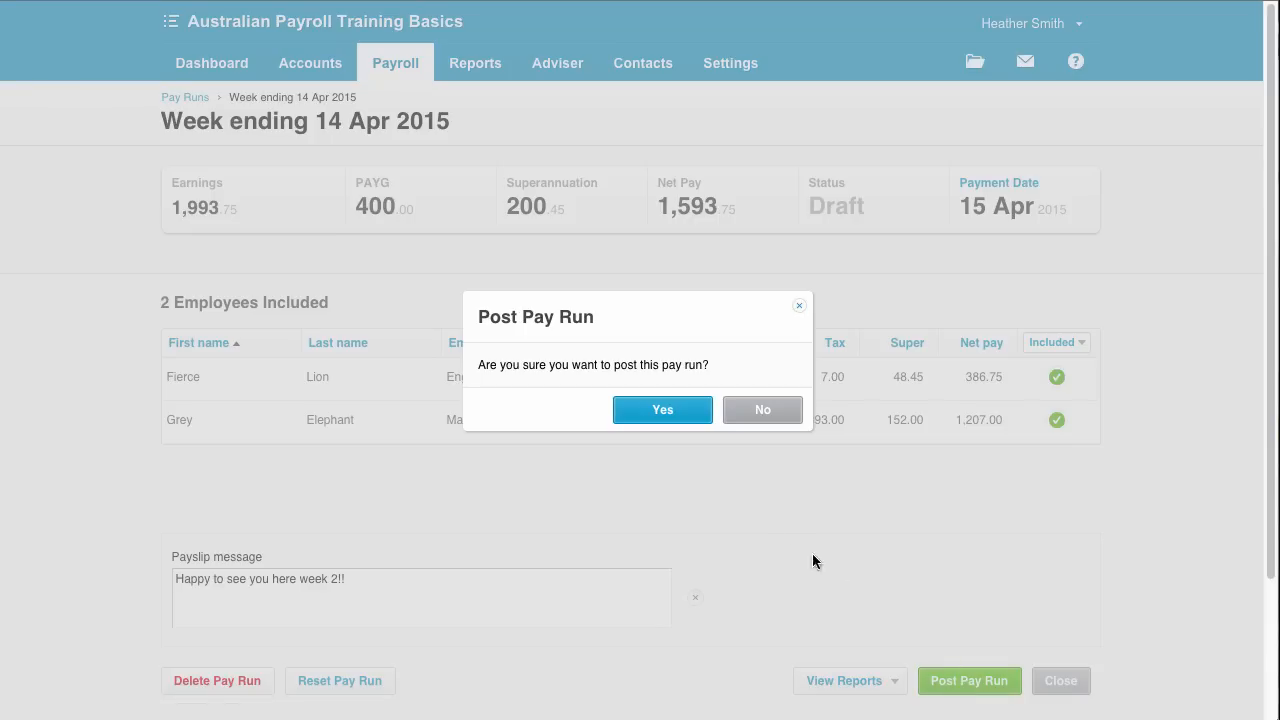
pyautogui.click(667, 410)
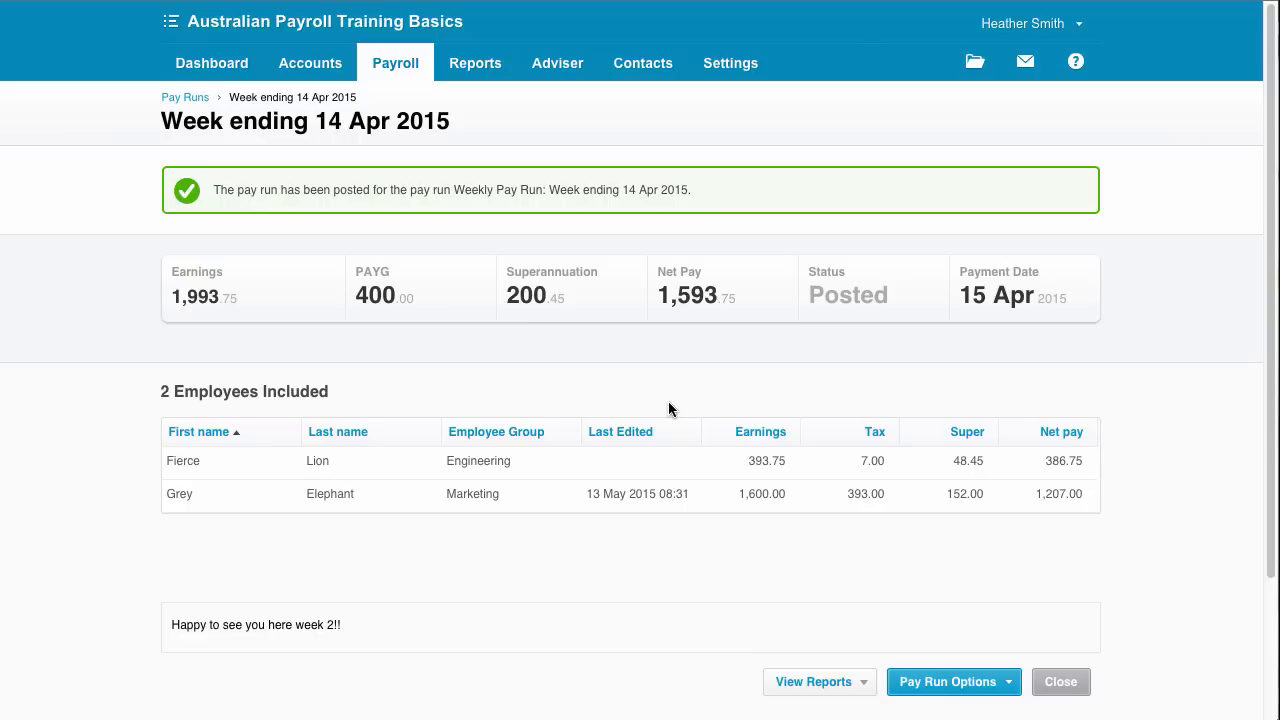
pyautogui.rightClick(192, 0)
# Step: Duplicate the payroll tab and open the Balance Sheet report
pyautogui.click(220, 16)
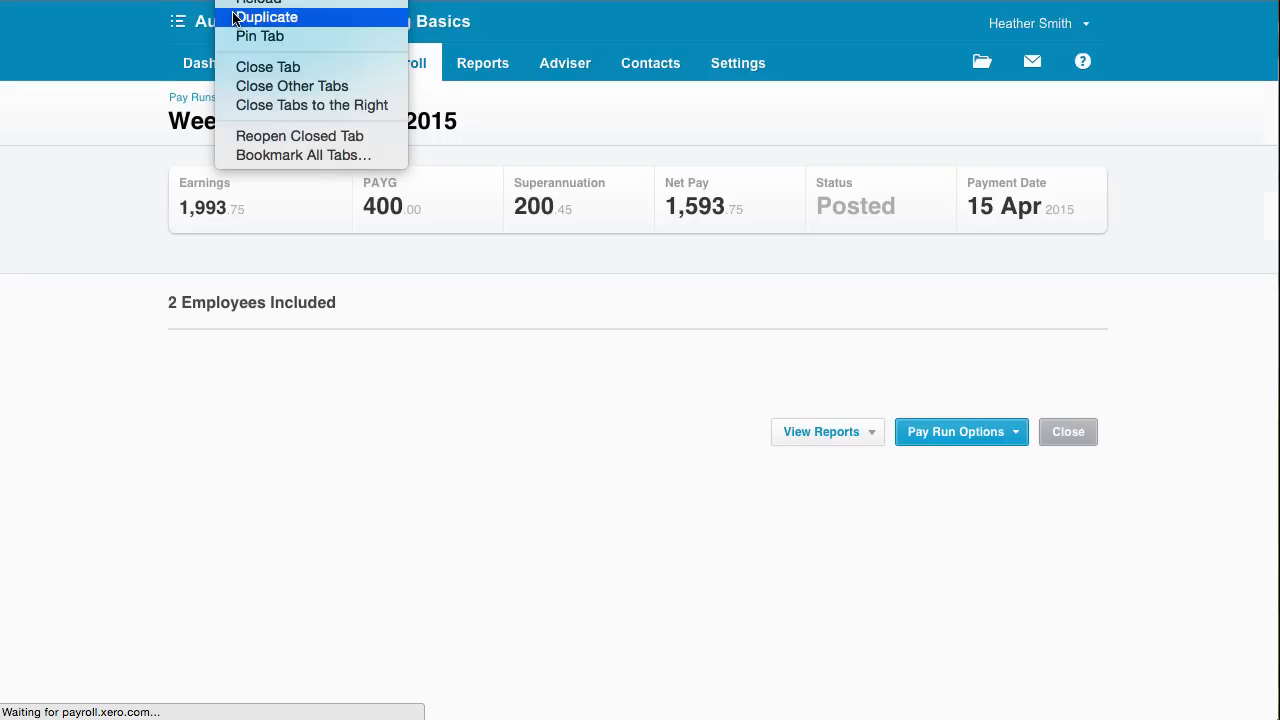
pyautogui.click(253, 12)
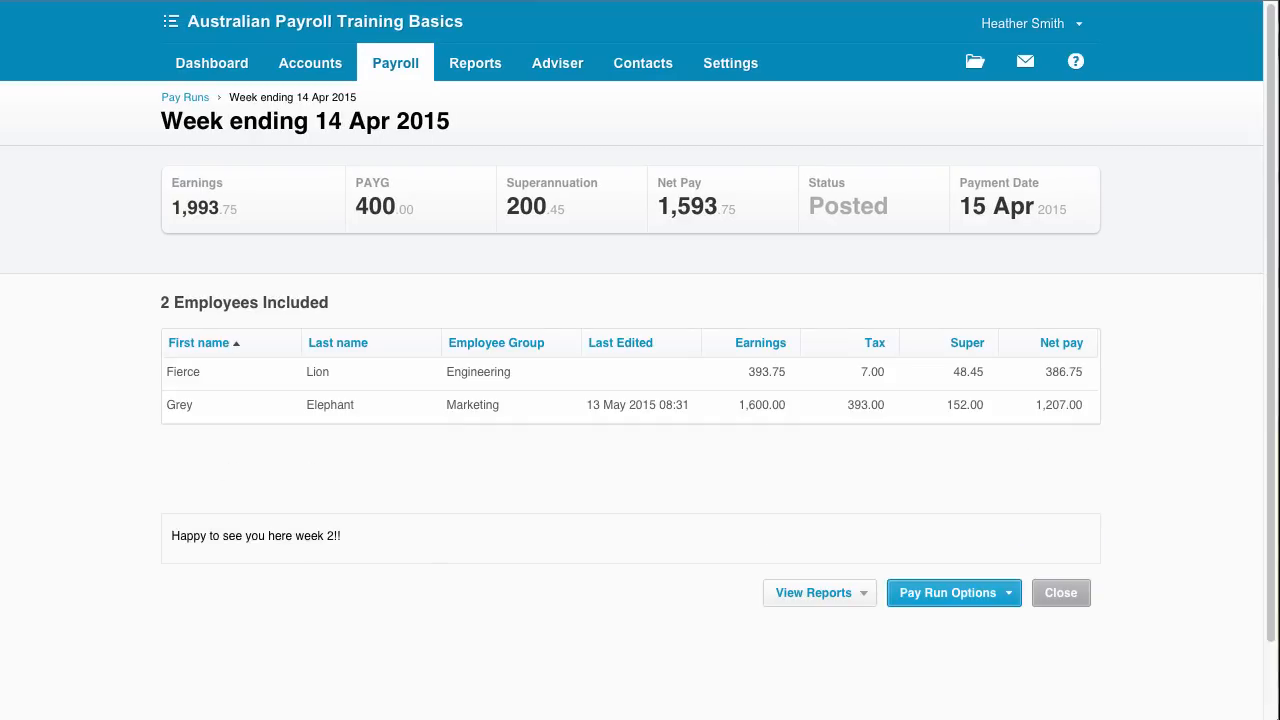
pyautogui.click(493, 68)
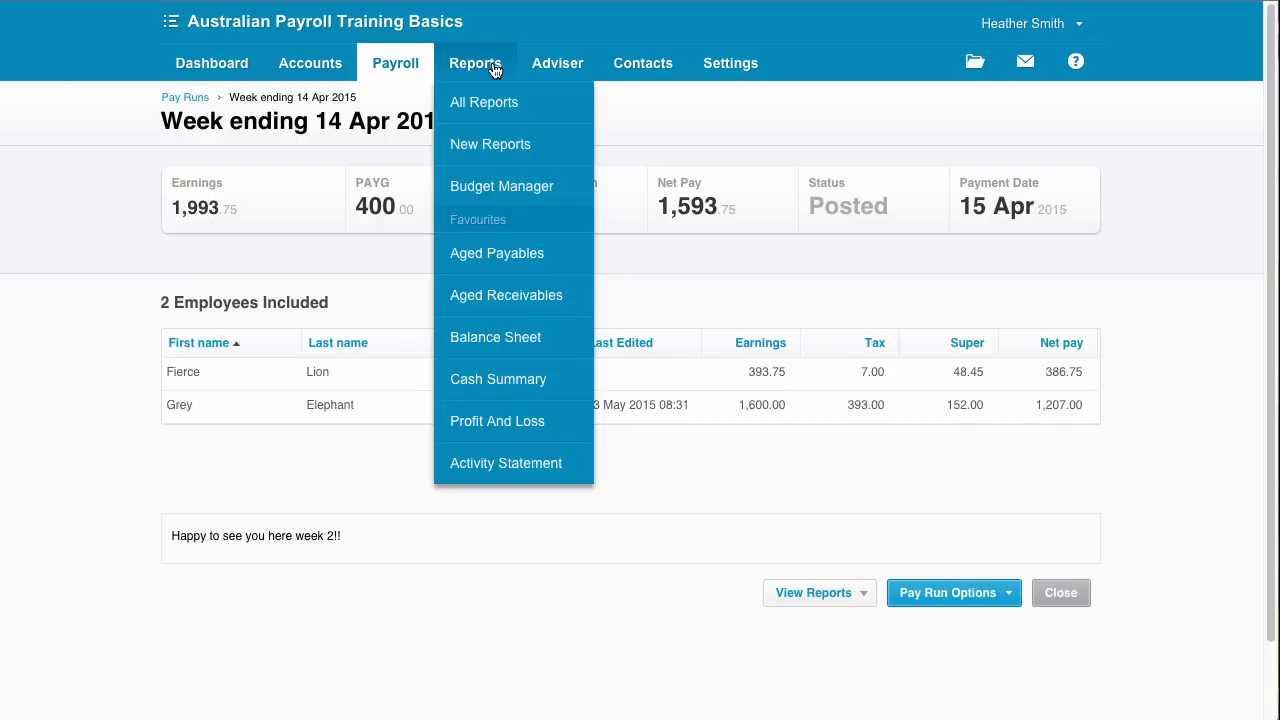
pyautogui.click(515, 342)
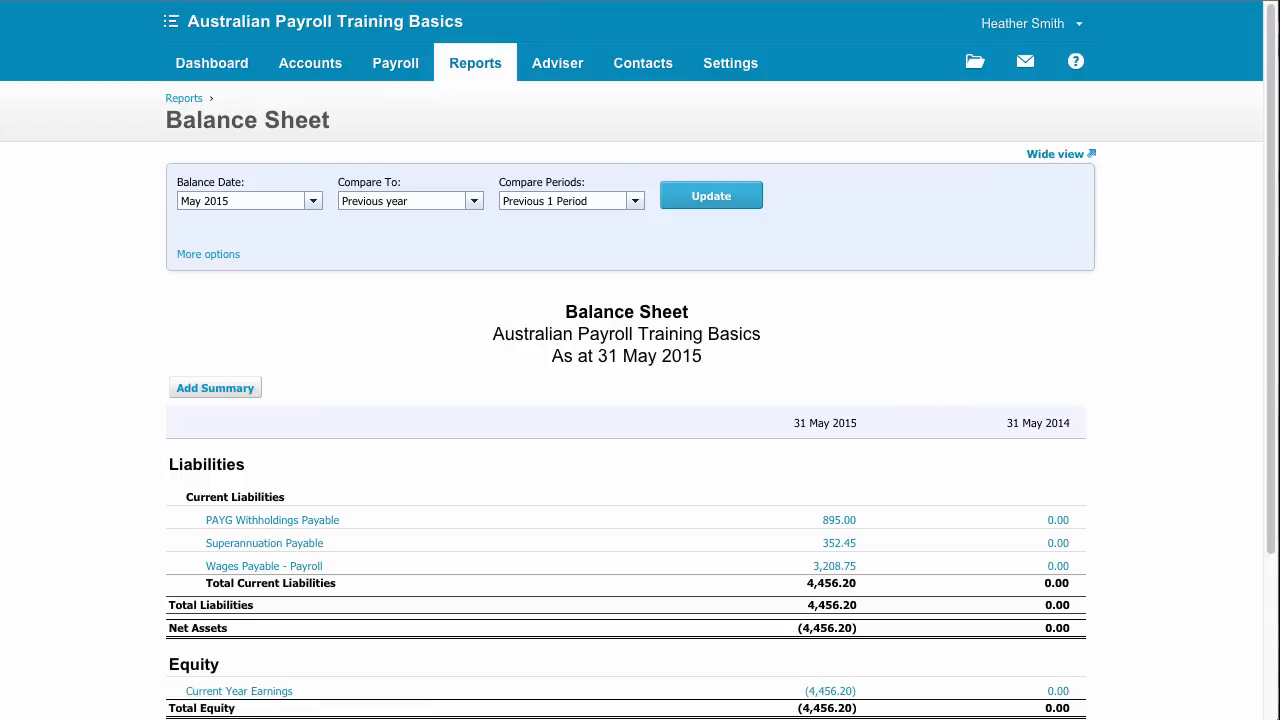
# Step: Scroll to Wages Payable - Payroll at 3,208.75, then open the Profit and Loss report
pyautogui.moveTo(1272, 390); pyautogui.dragTo(1256, 487)
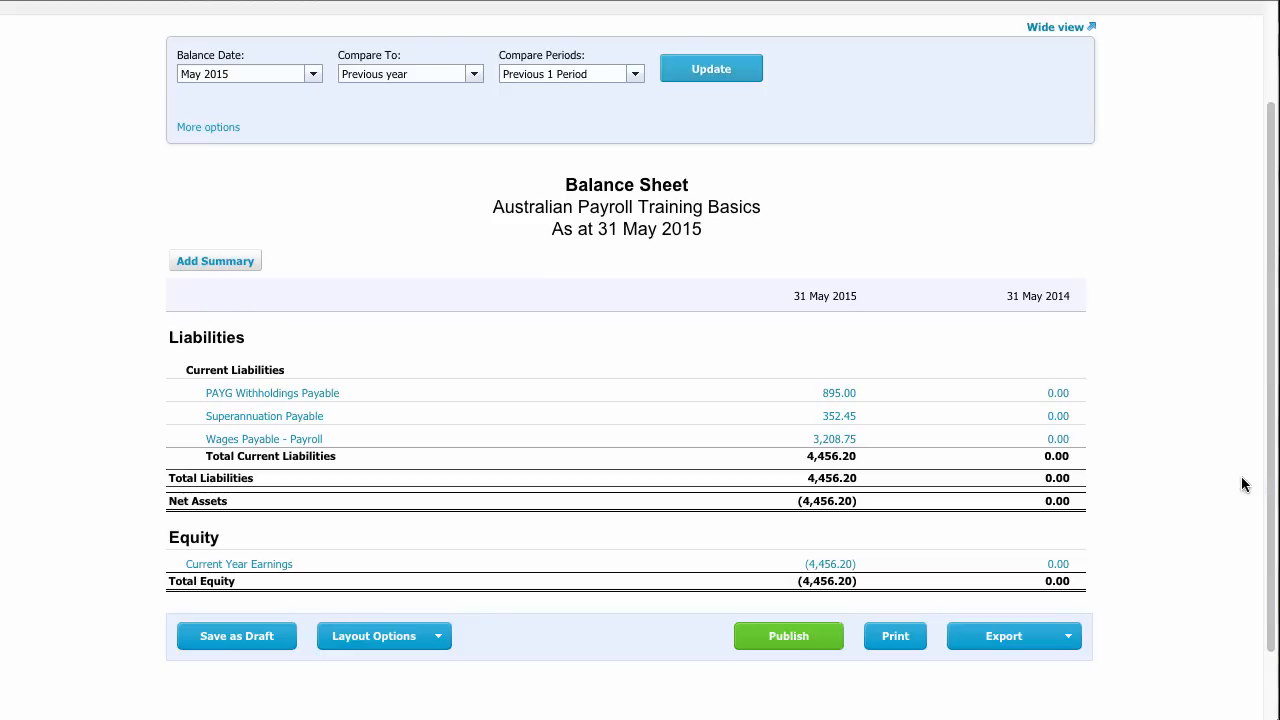
pyautogui.moveTo(859, 392)
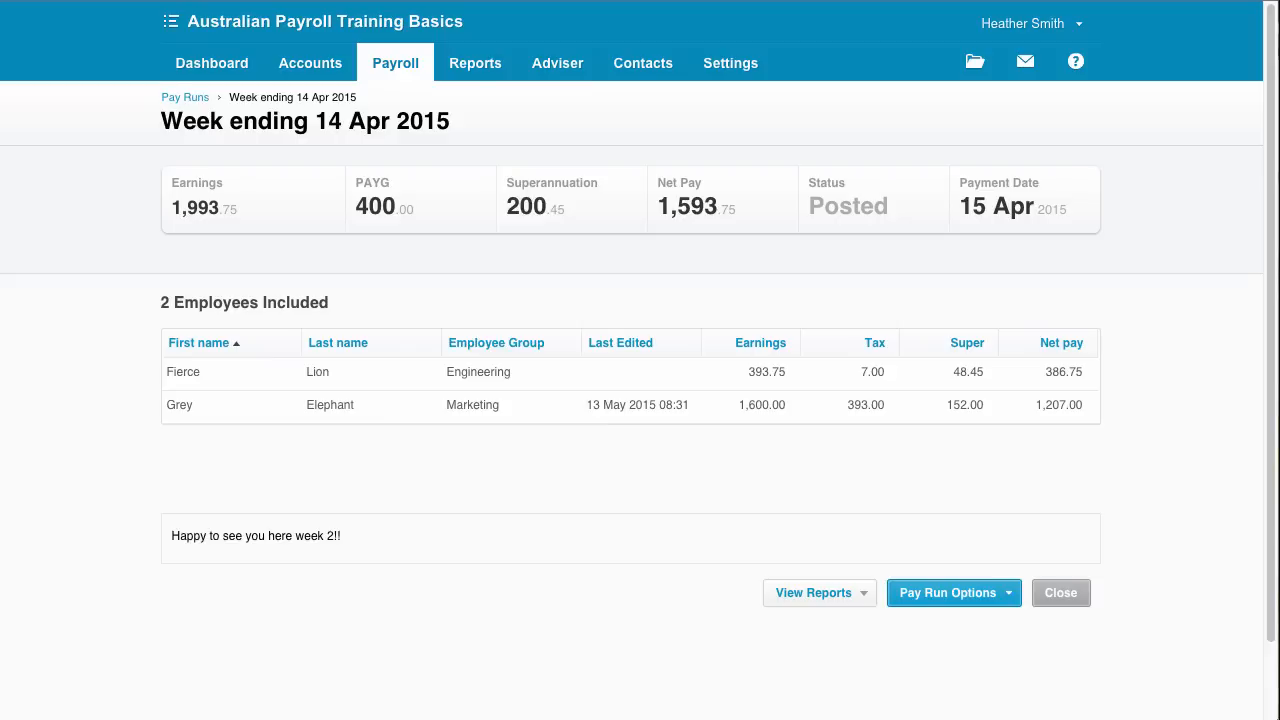
pyautogui.moveTo(474, 63)
pyautogui.click(508, 410)
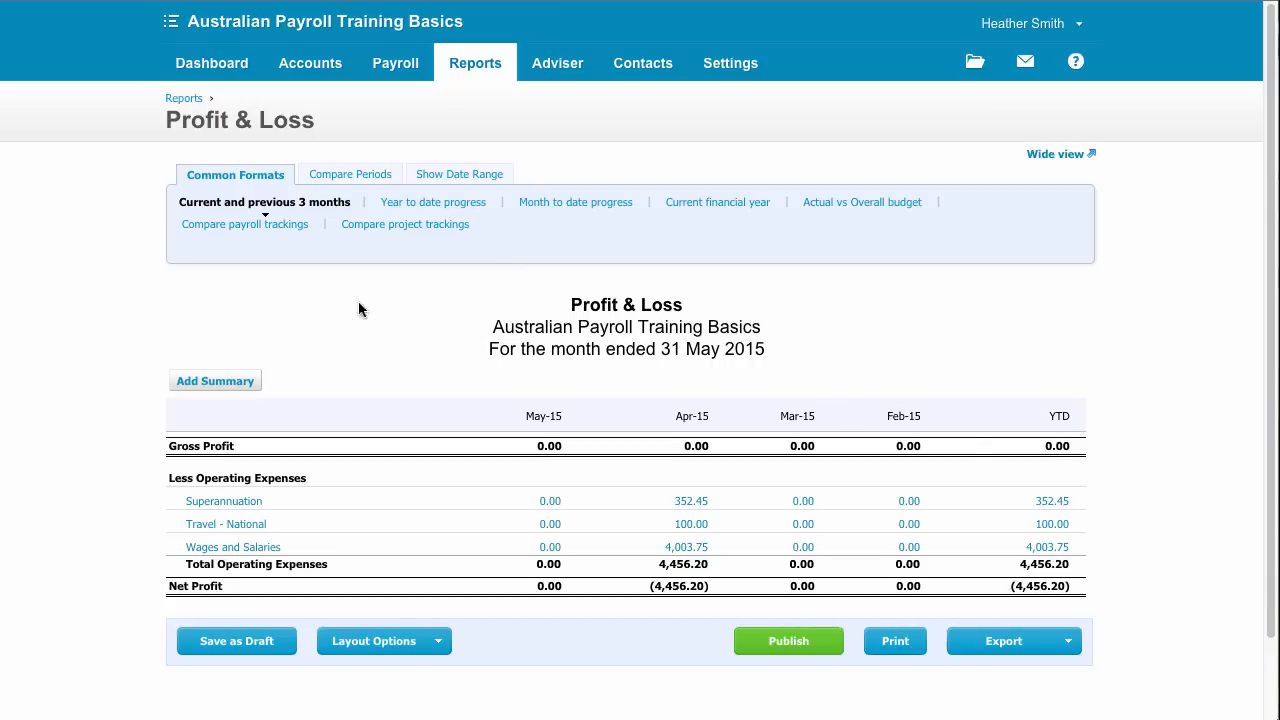
# Step: Compare Profit and Loss across project trackings, then start a new pay run
pyautogui.click(390, 224)
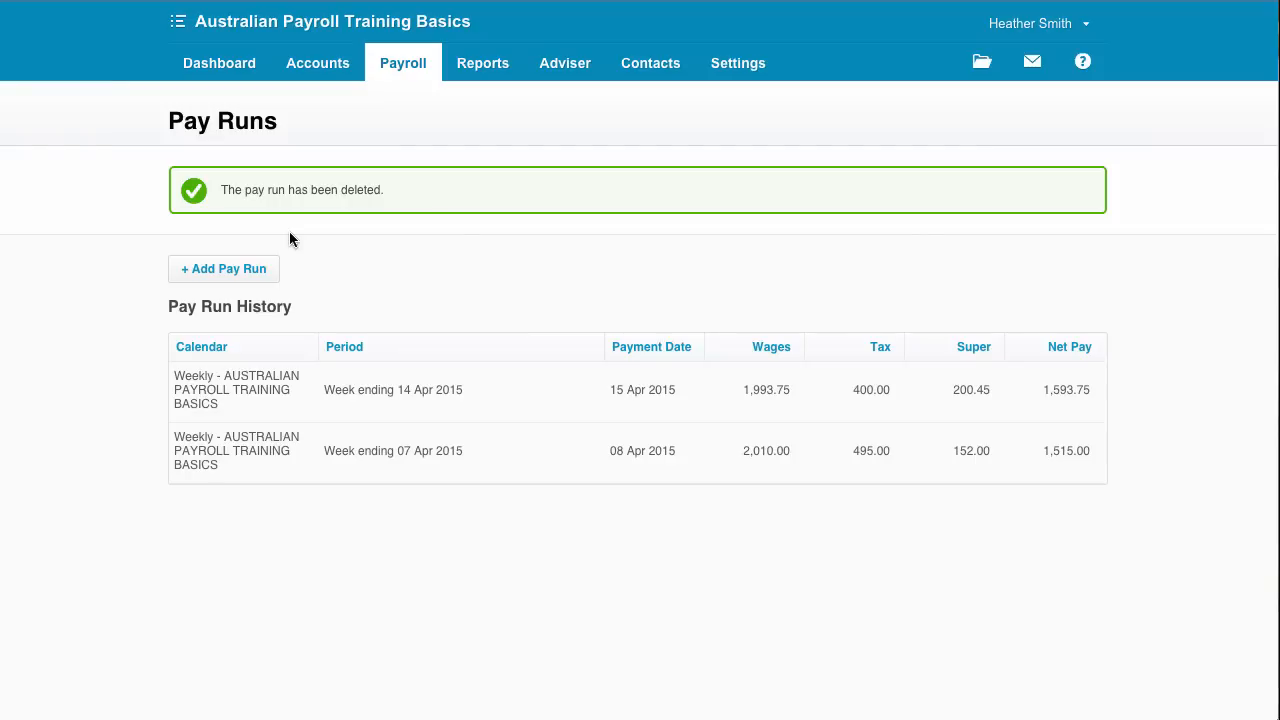
pyautogui.click(263, 271)
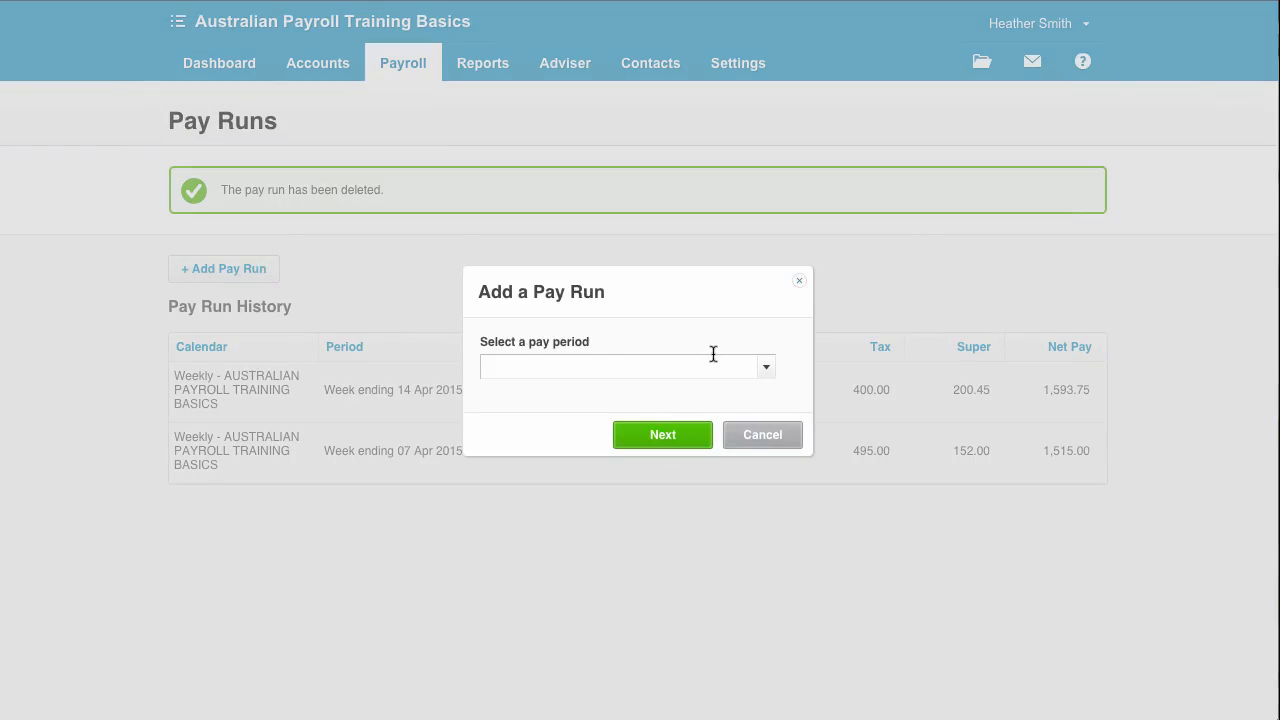
# Step: Create a pay run for the Monthly - SIMPLY MONTHLY: April 2015 period
pyautogui.click(766, 370)
pyautogui.click(717, 402)
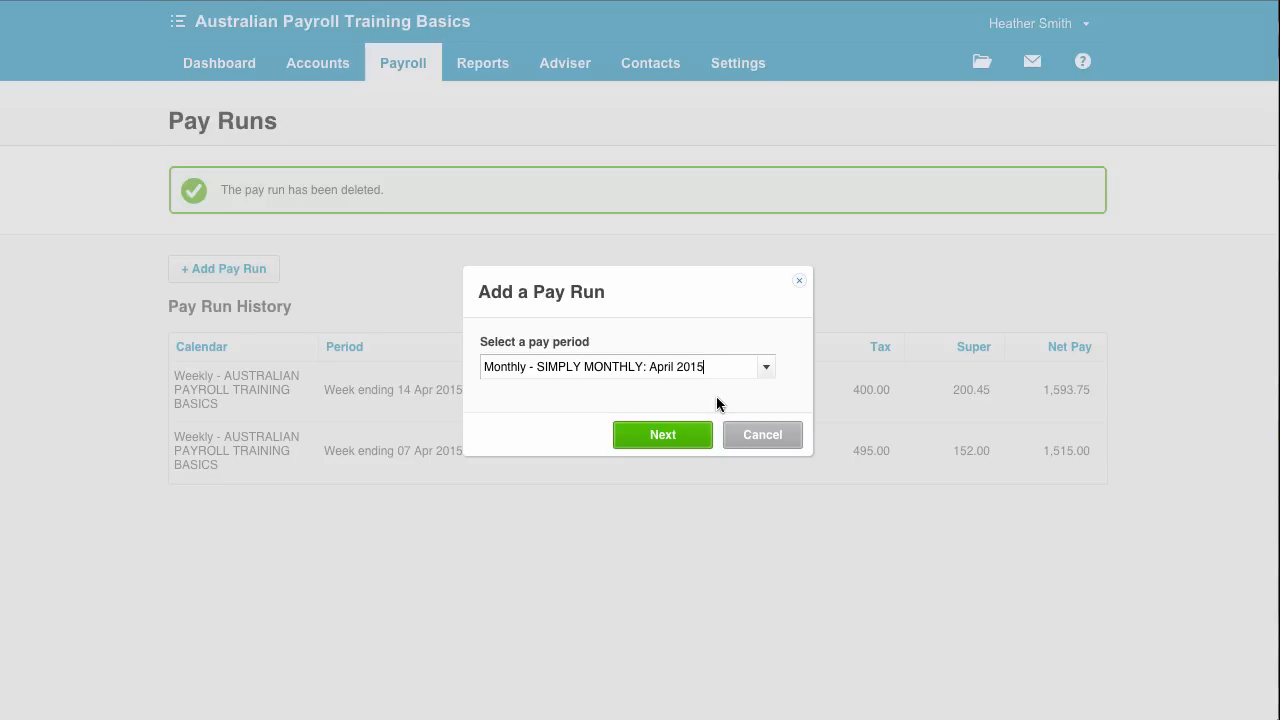
pyautogui.click(681, 437)
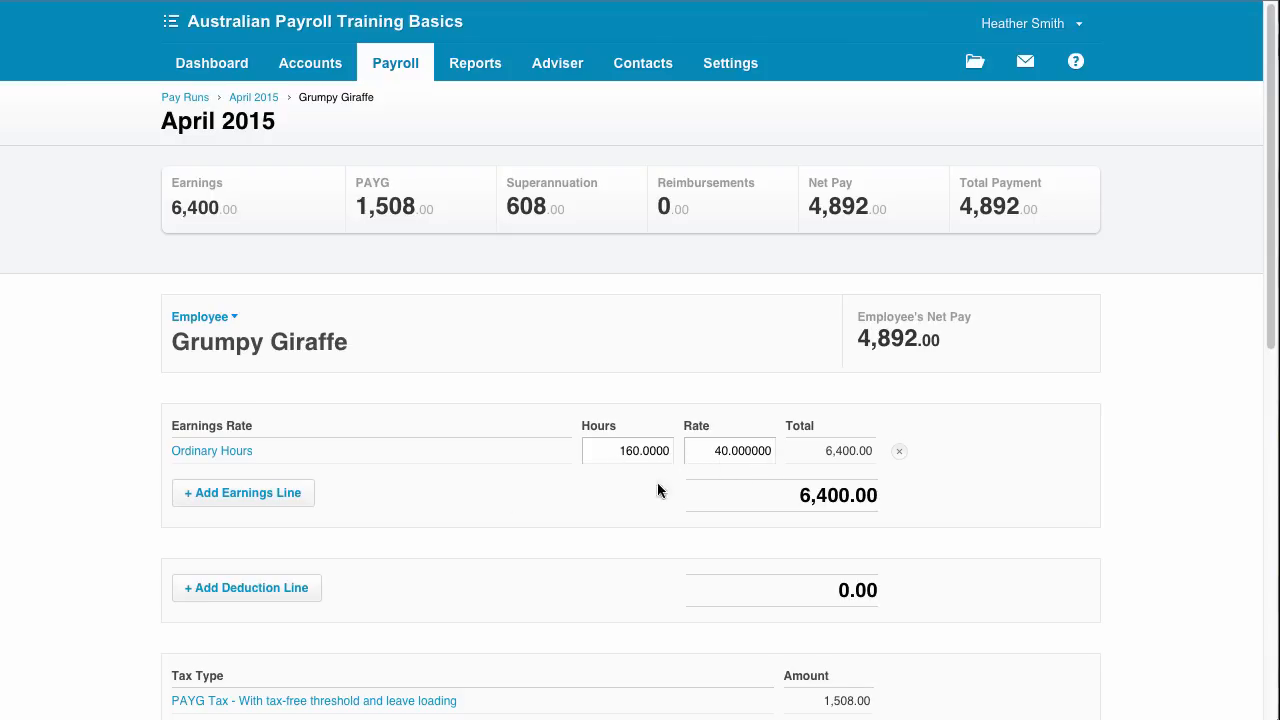
# Step: Review the available earnings rates without adding an earnings line, then go to Employees
pyautogui.click(278, 497)
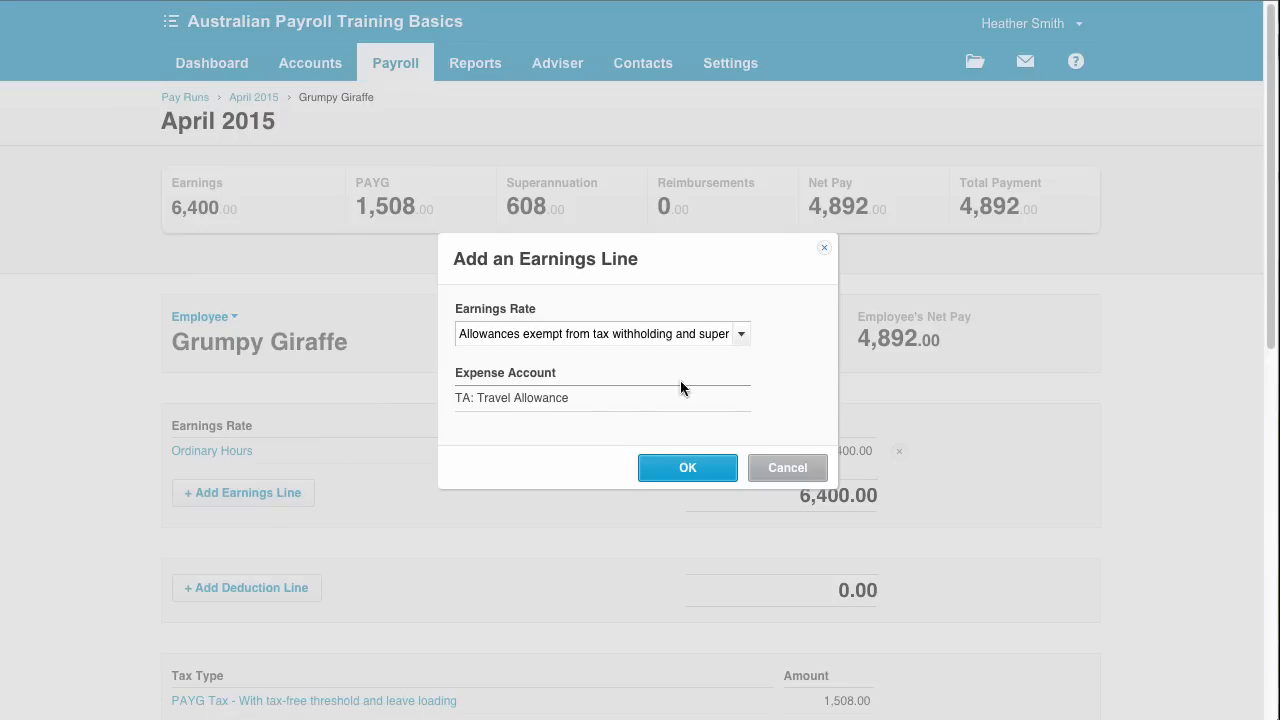
pyautogui.click(741, 341)
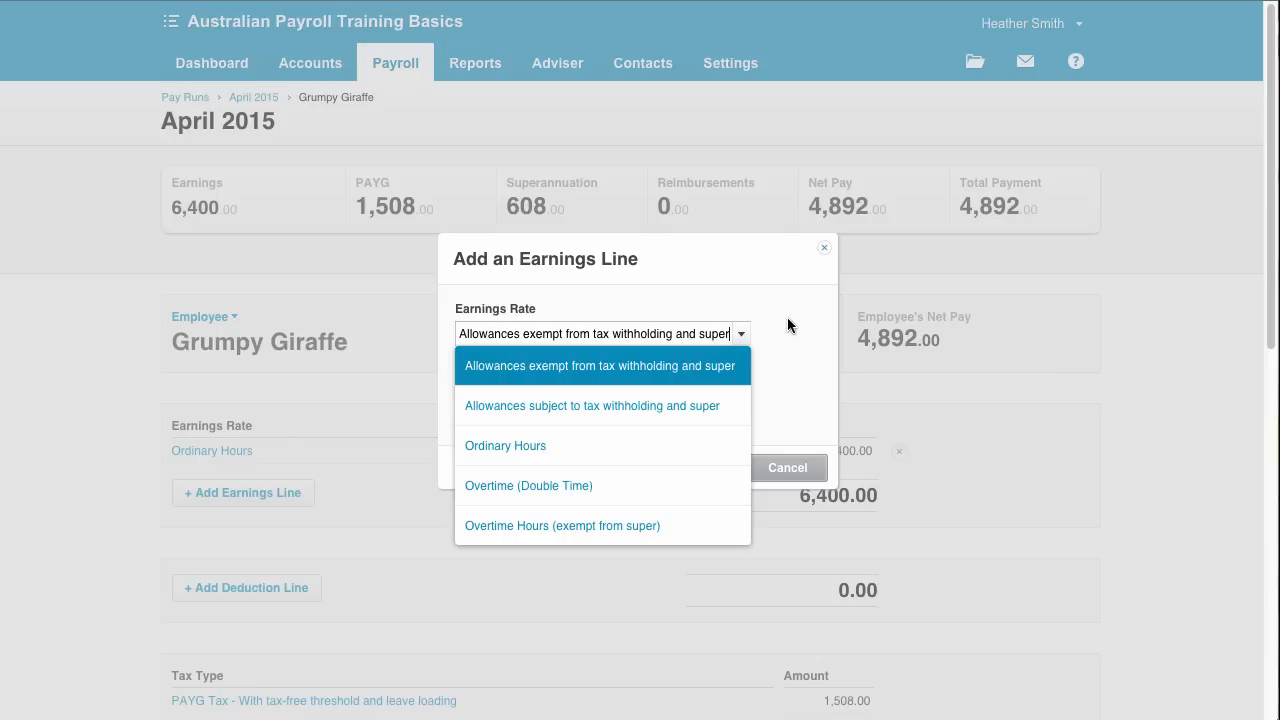
pyautogui.click(825, 252)
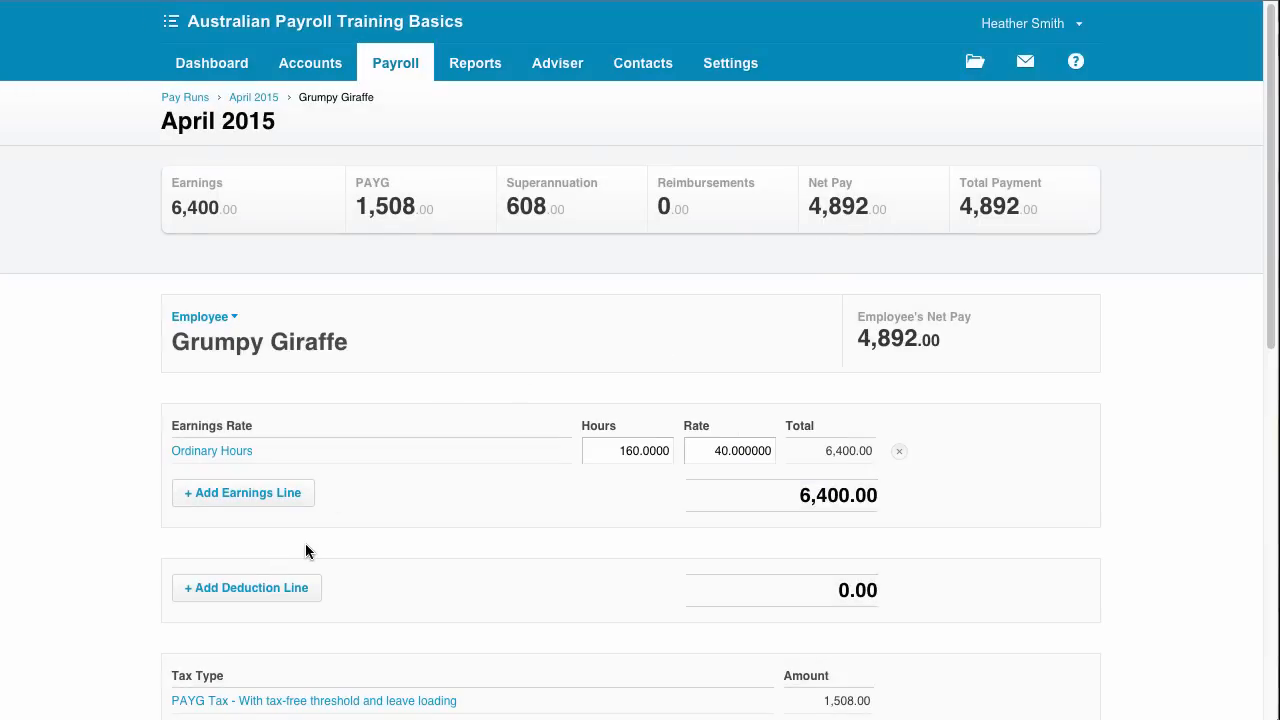
pyautogui.click(395, 63)
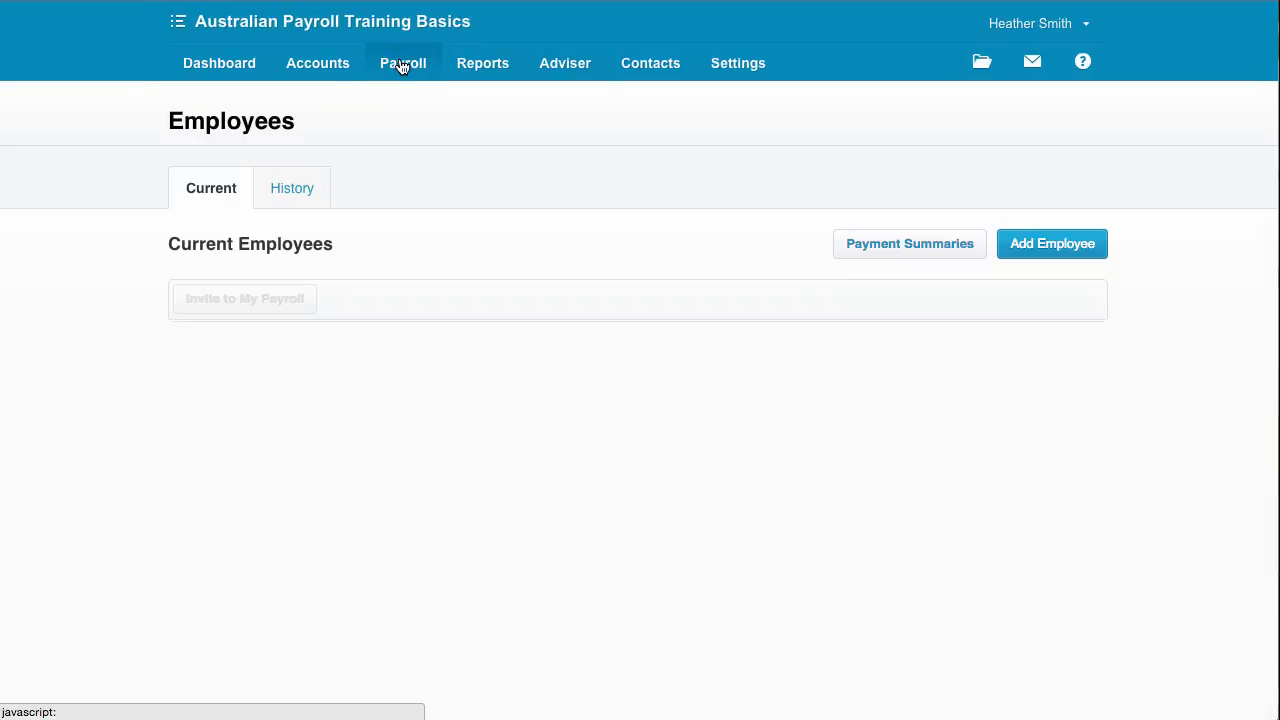
# Step: Start an Annual Leave application titled 'Sunshine Coast' for the monthly employee
pyautogui.click(401, 64)
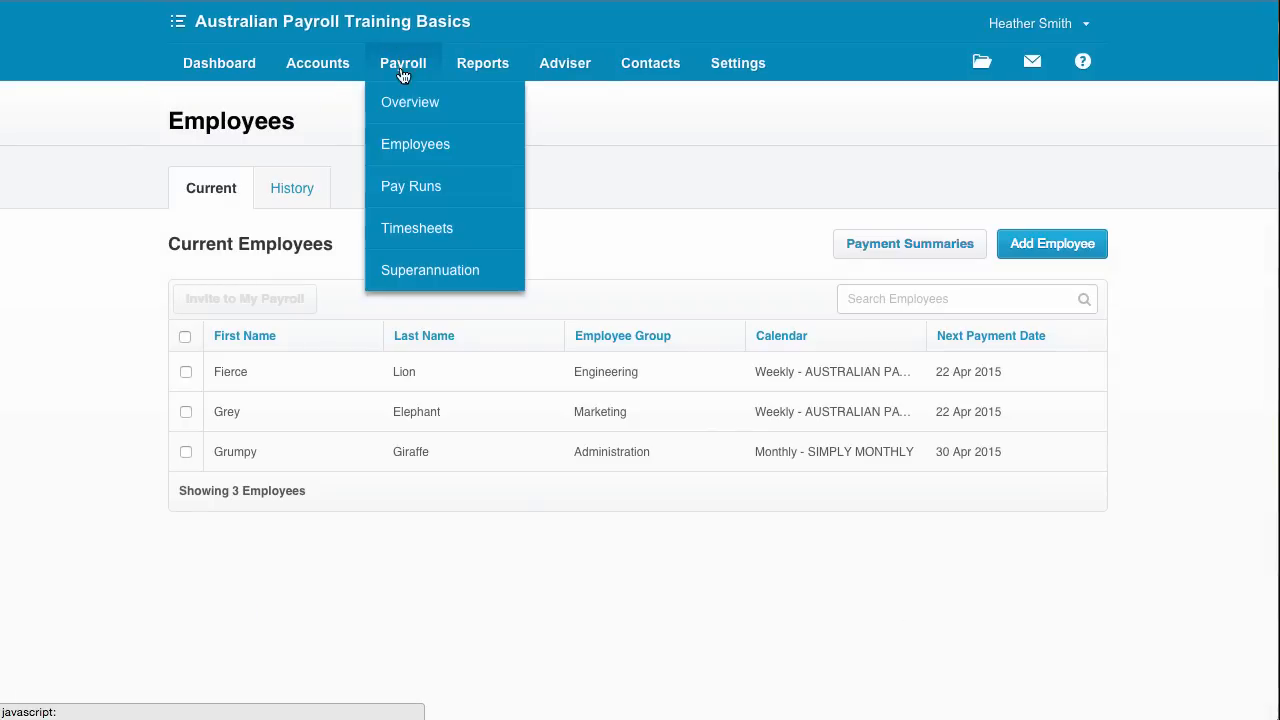
pyautogui.click(412, 456)
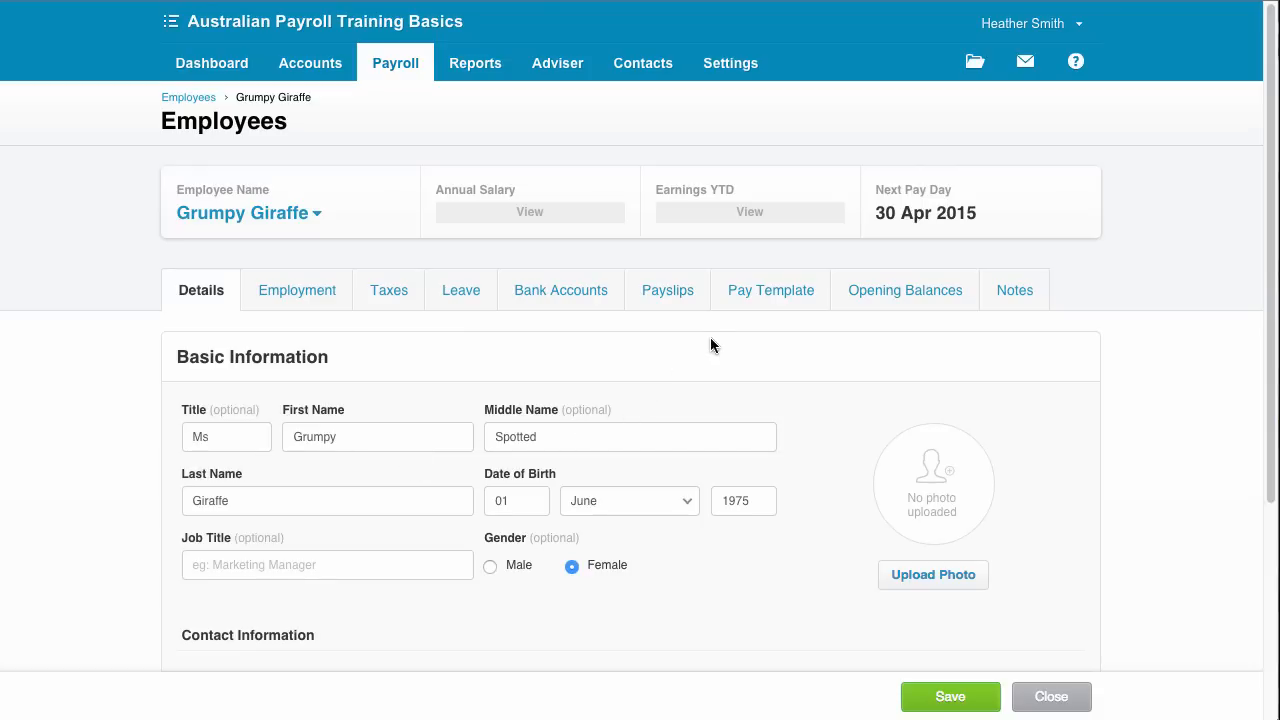
pyautogui.click(466, 295)
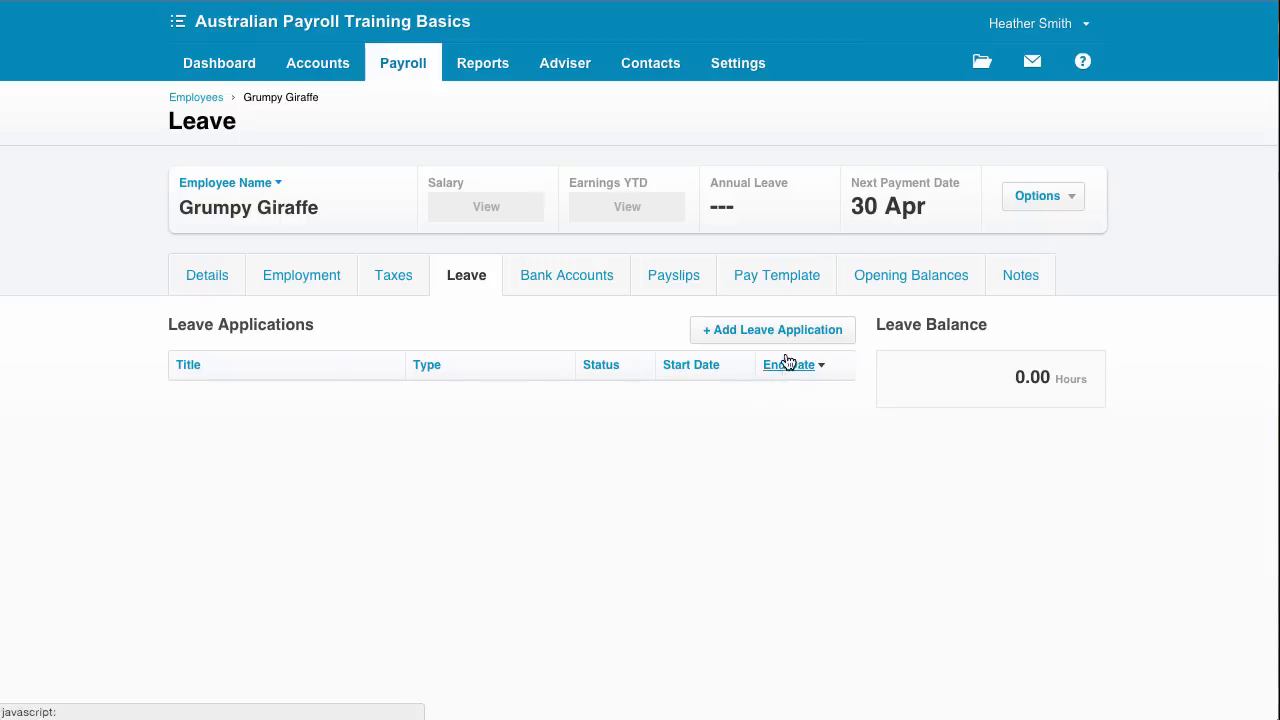
pyautogui.click(792, 333)
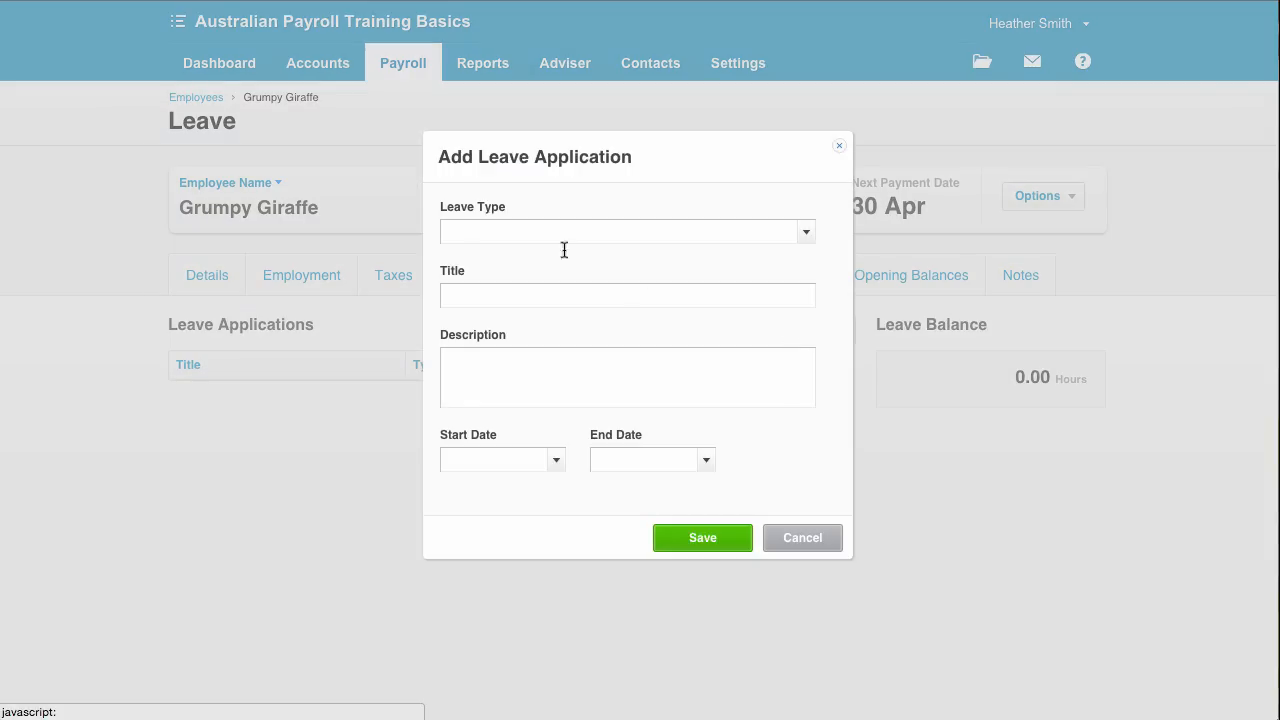
pyautogui.click(806, 234)
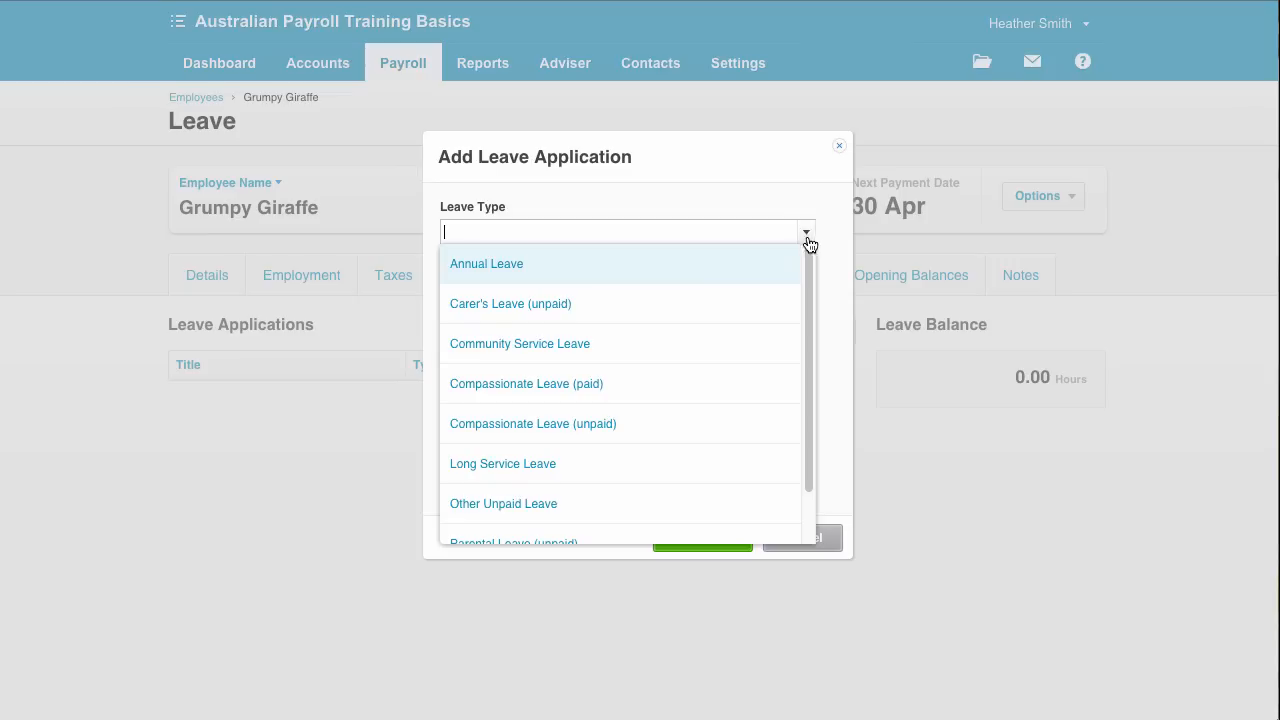
pyautogui.click(697, 272)
pyautogui.click(541, 290)
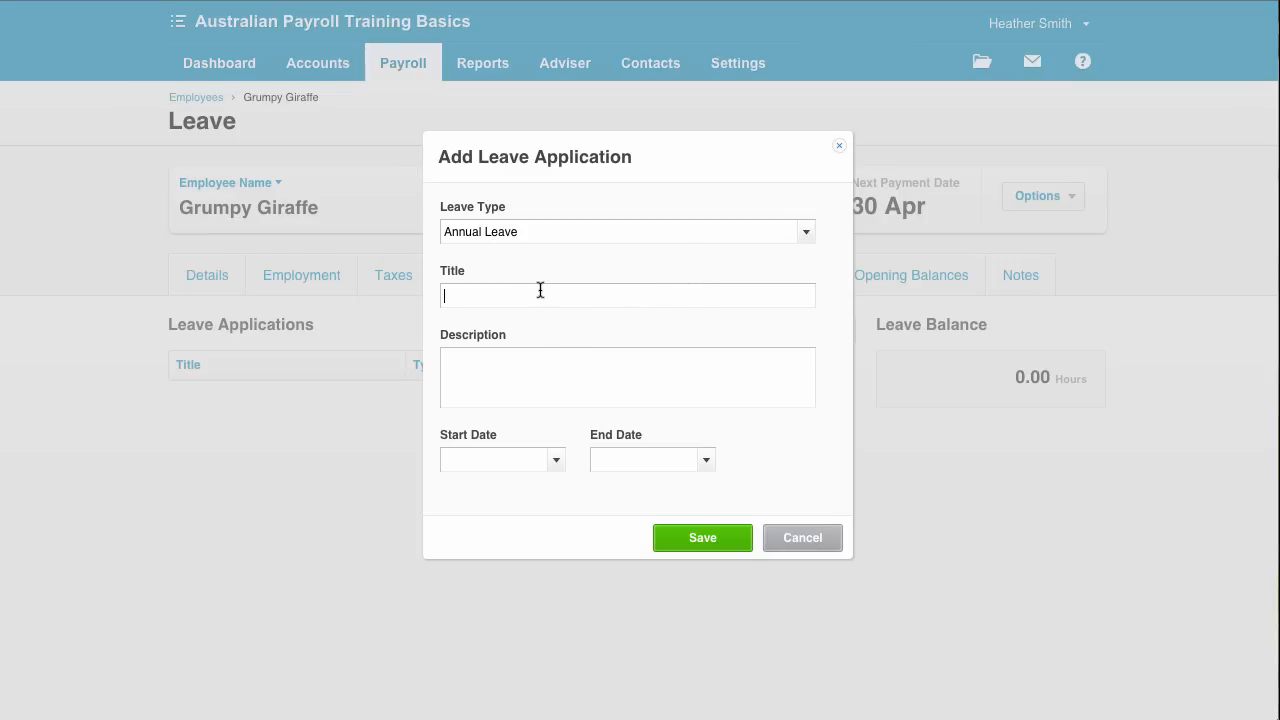
pyautogui.write('Sunshine Coast')
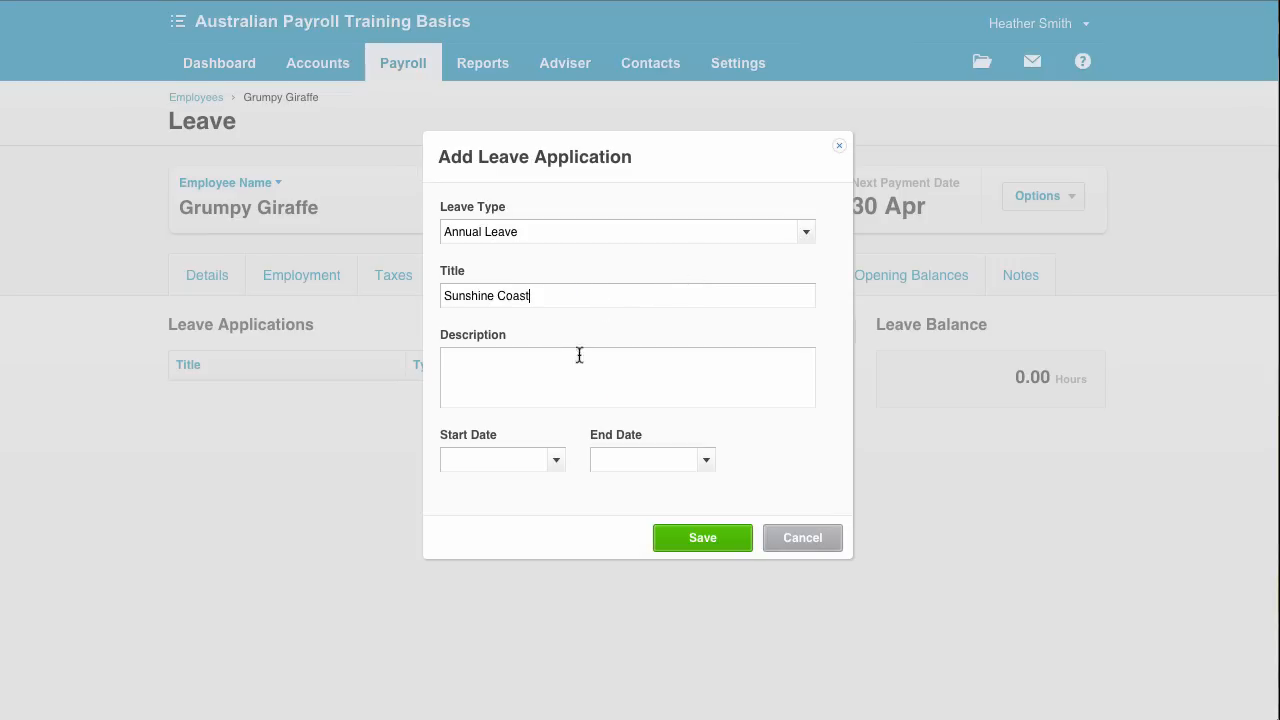
# Step: Set the leave to start and end on 24 Apr 2015 for 8 hours, and save it
pyautogui.click(556, 463)
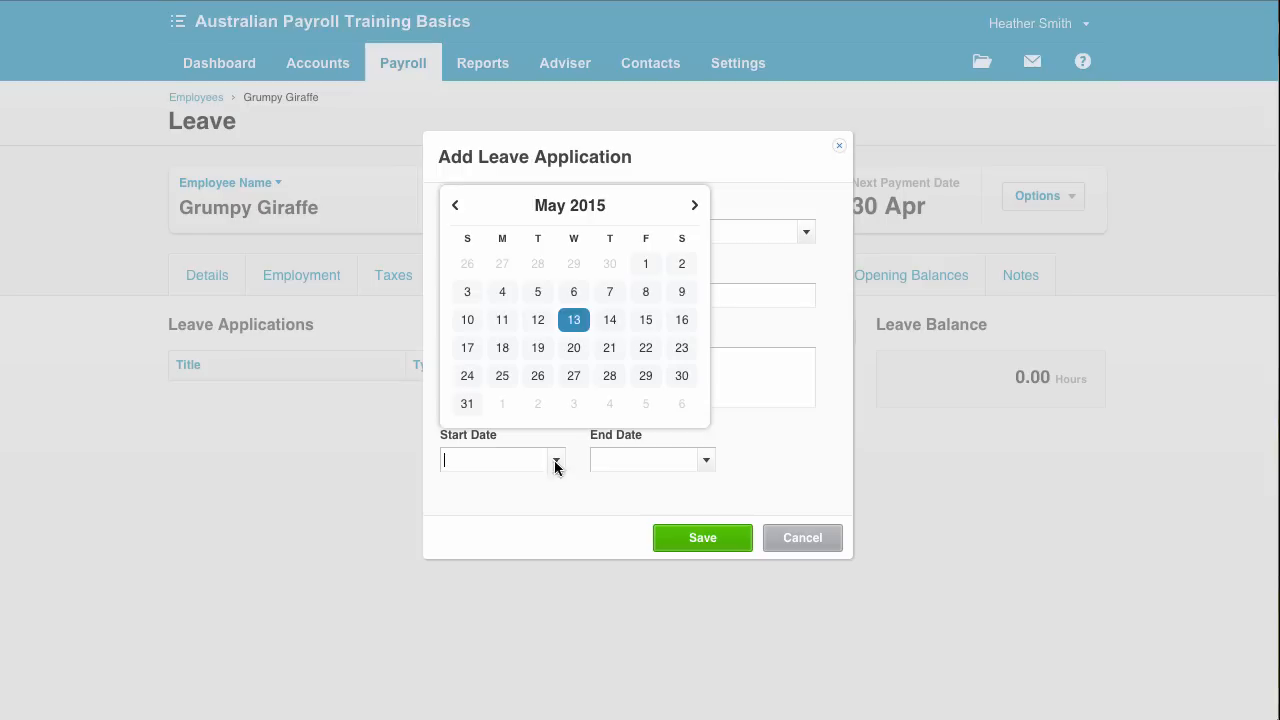
pyautogui.click(455, 205)
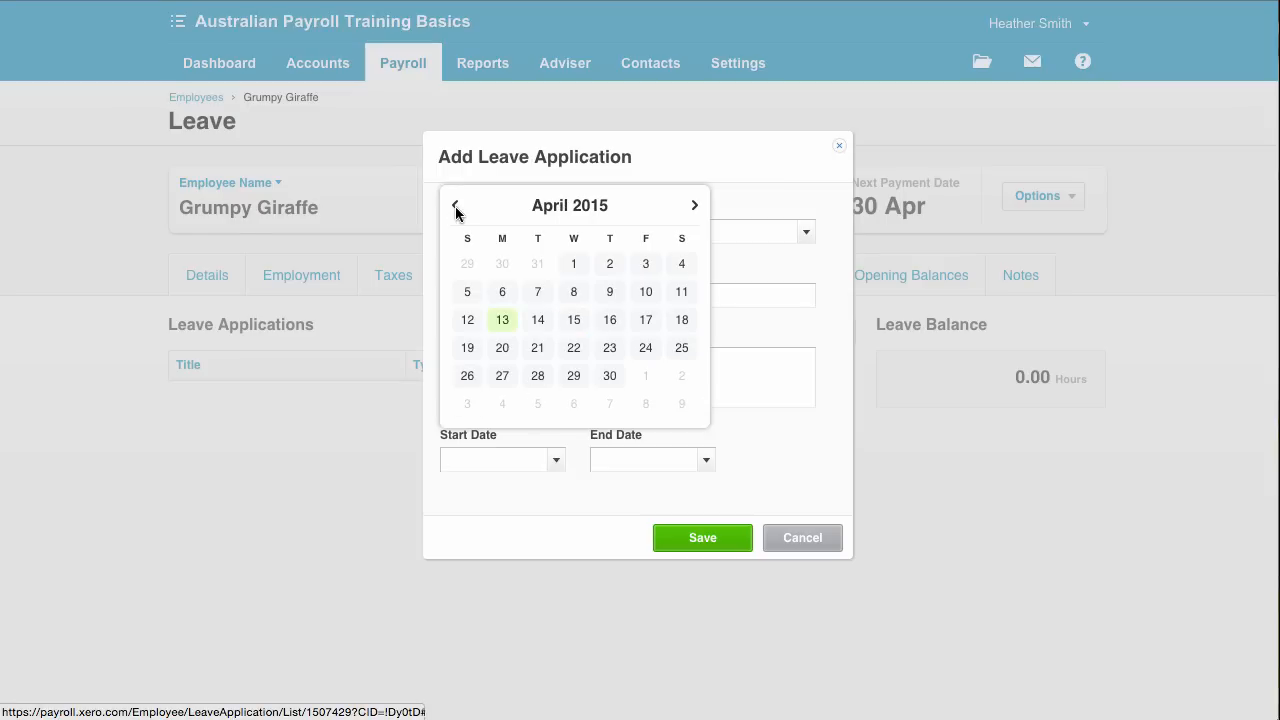
pyautogui.click(647, 352)
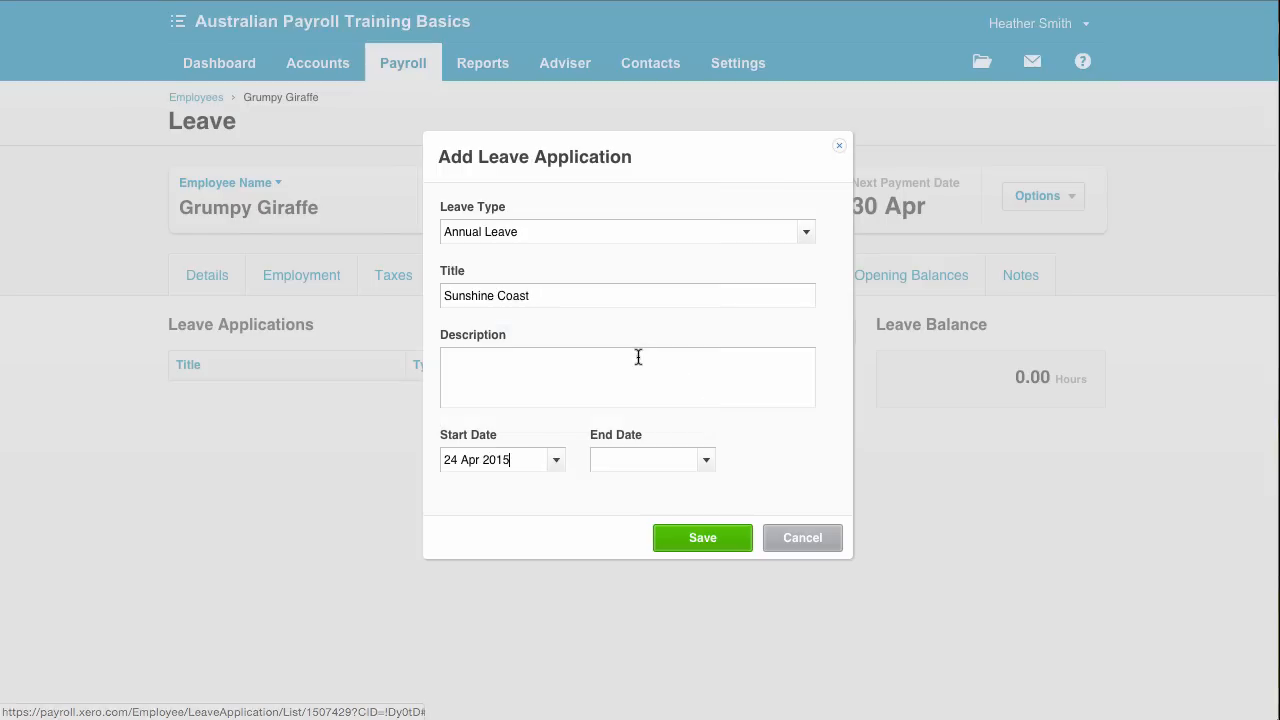
pyautogui.click(707, 463)
pyautogui.click(800, 348)
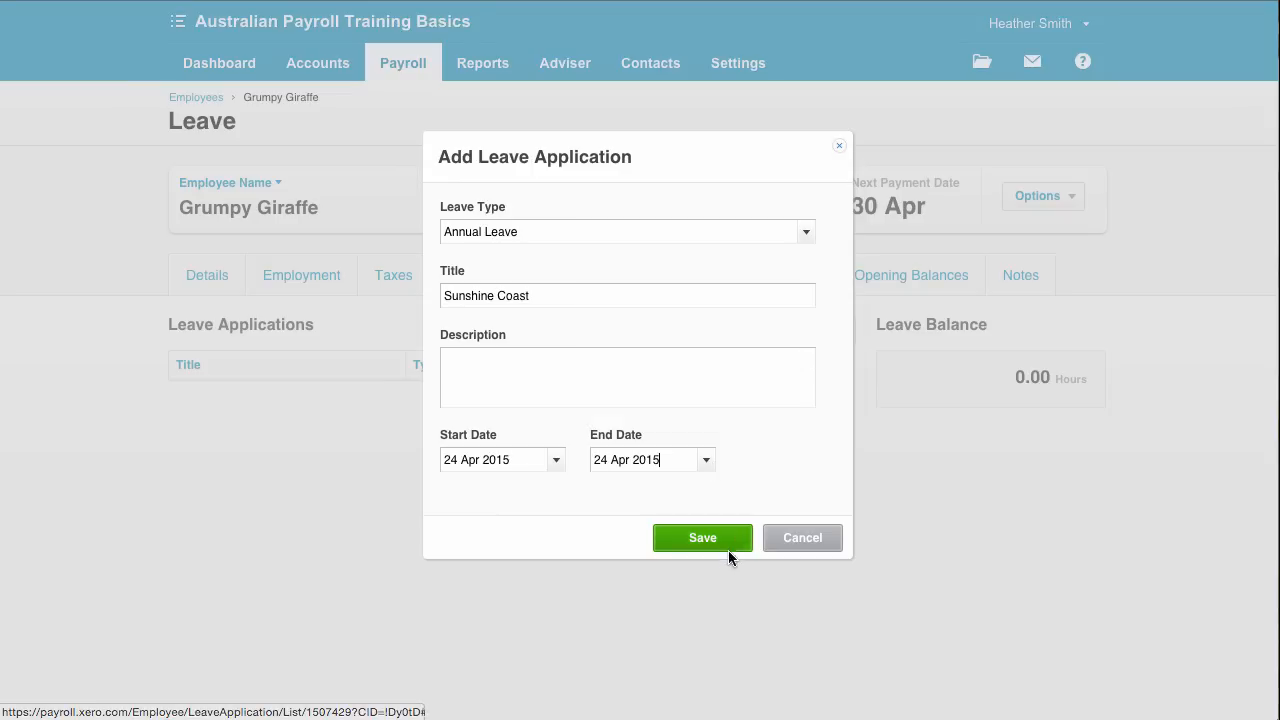
pyautogui.doubleClick(747, 522)
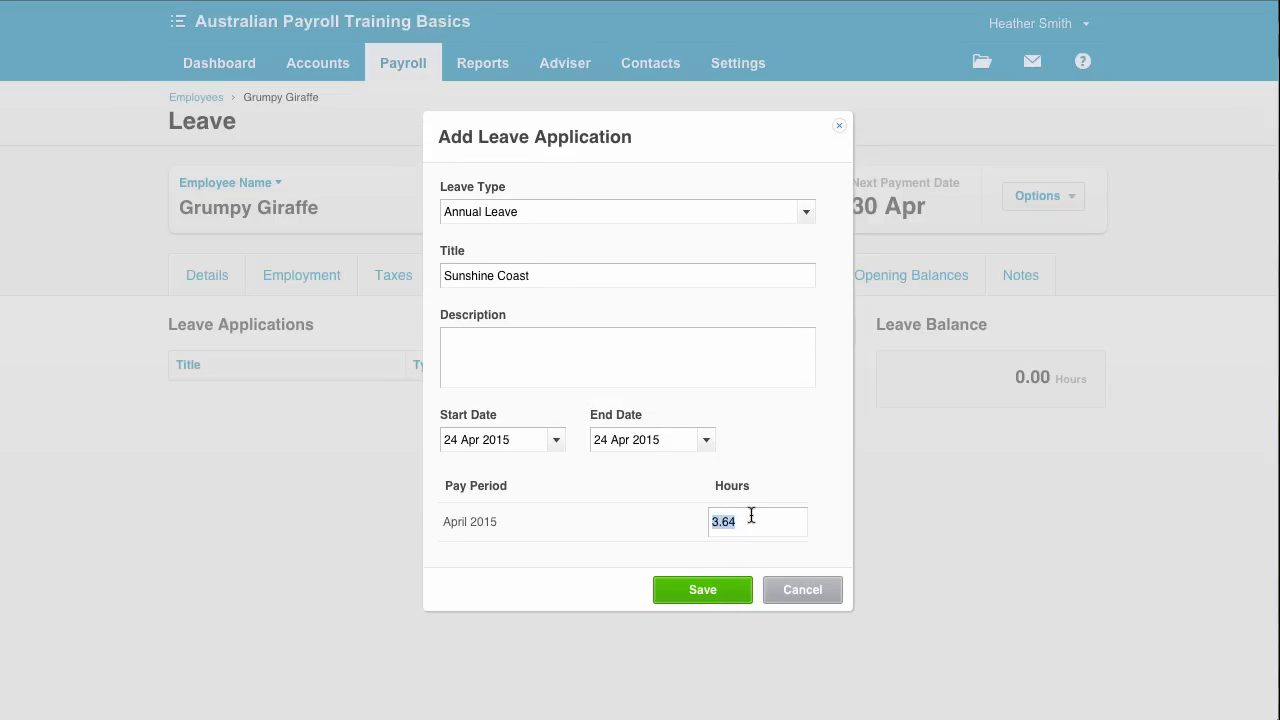
pyautogui.write('8')
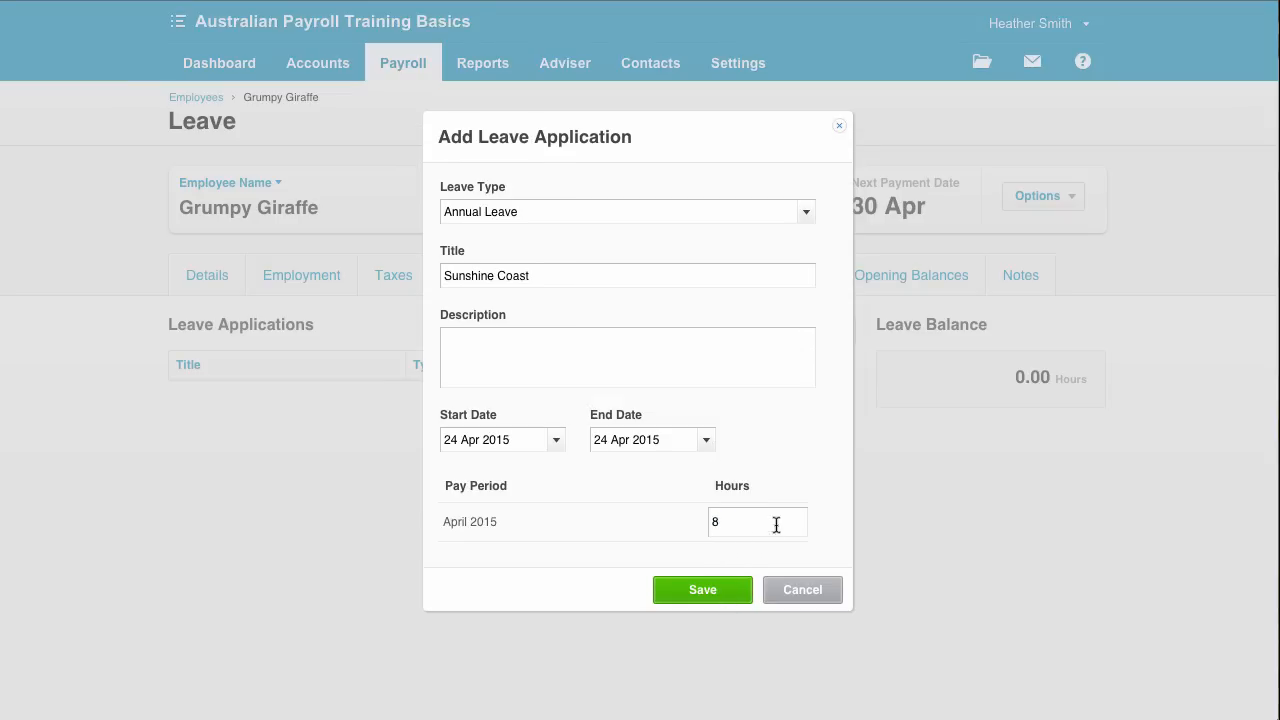
pyautogui.click(703, 590)
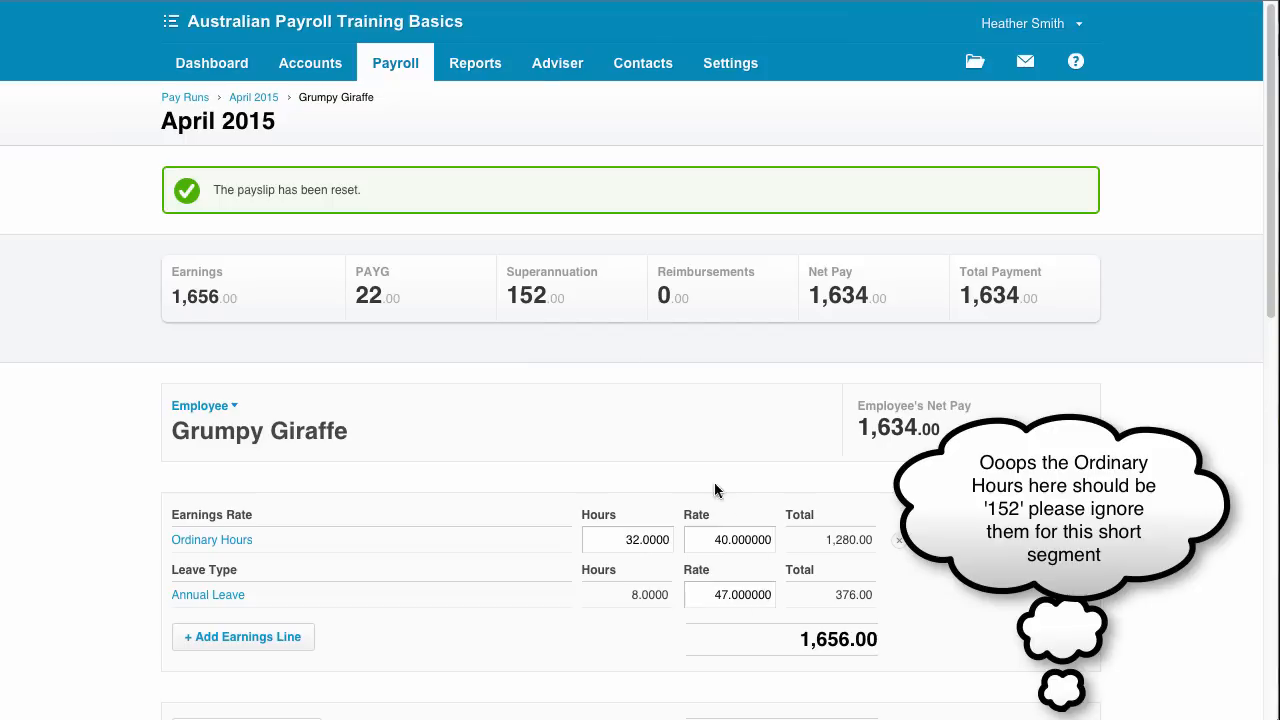
# Step: Switch to the Google results for the holiday leave loading rate
pyautogui.click(508, 1)
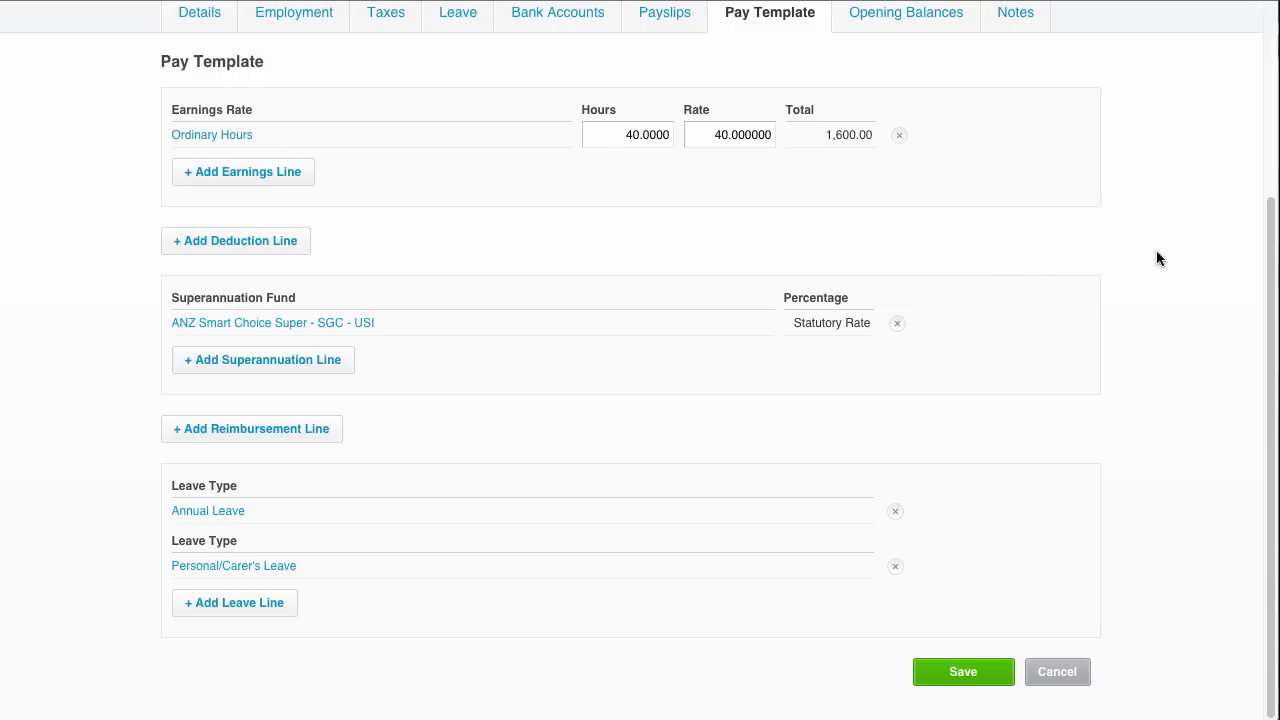
# Step: Check the employee's tax declaration, then open Payroll Settings
pyautogui.moveTo(1270, 238); pyautogui.dragTo(1268, 134)
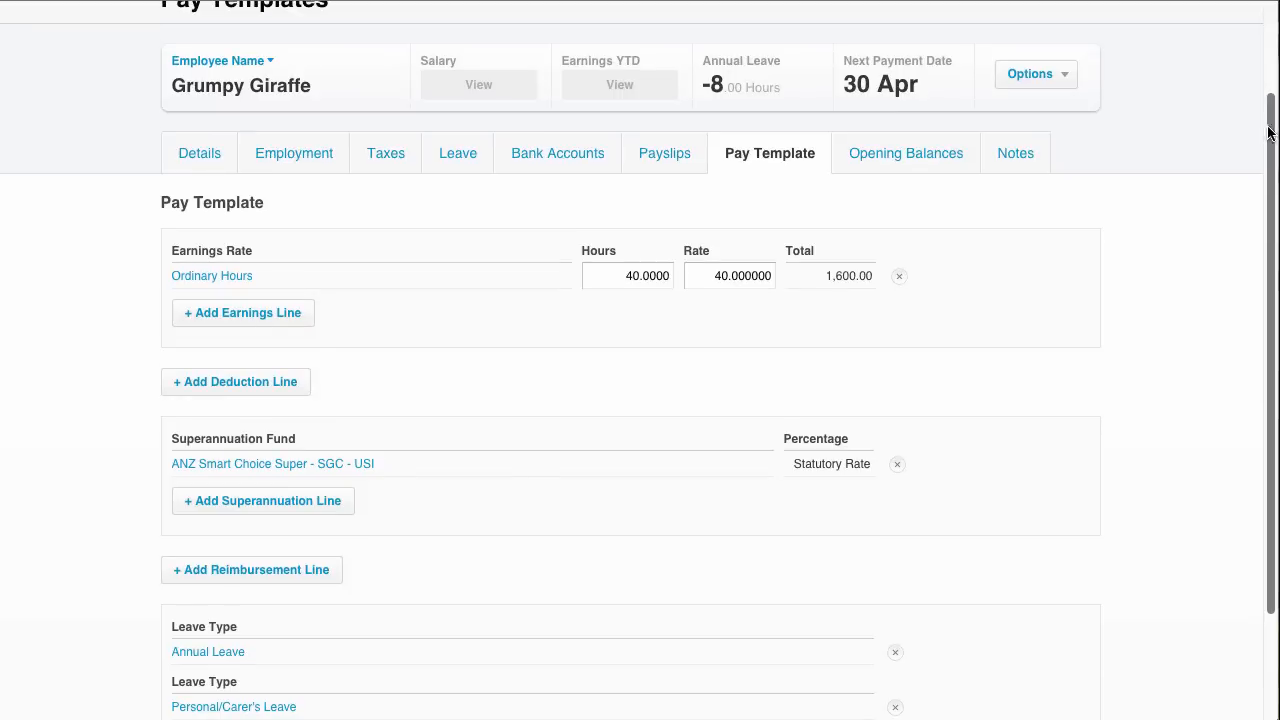
pyautogui.click(398, 159)
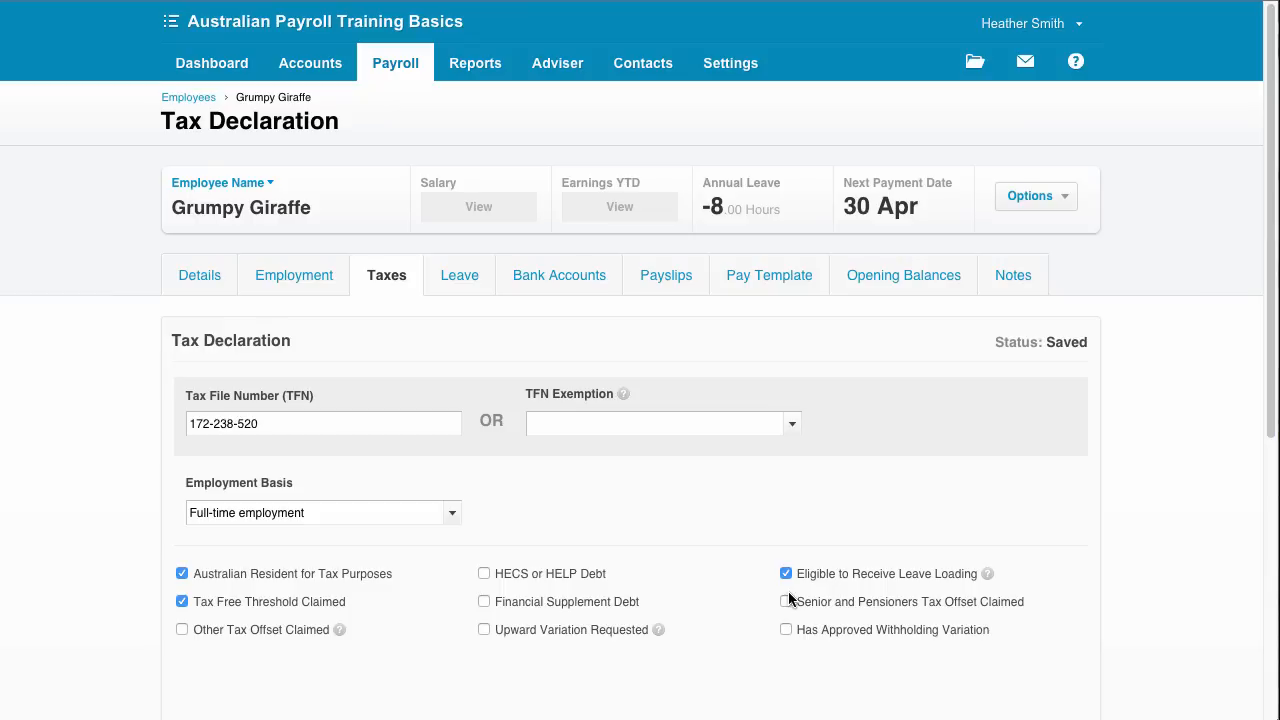
pyautogui.click(737, 65)
pyautogui.click(738, 210)
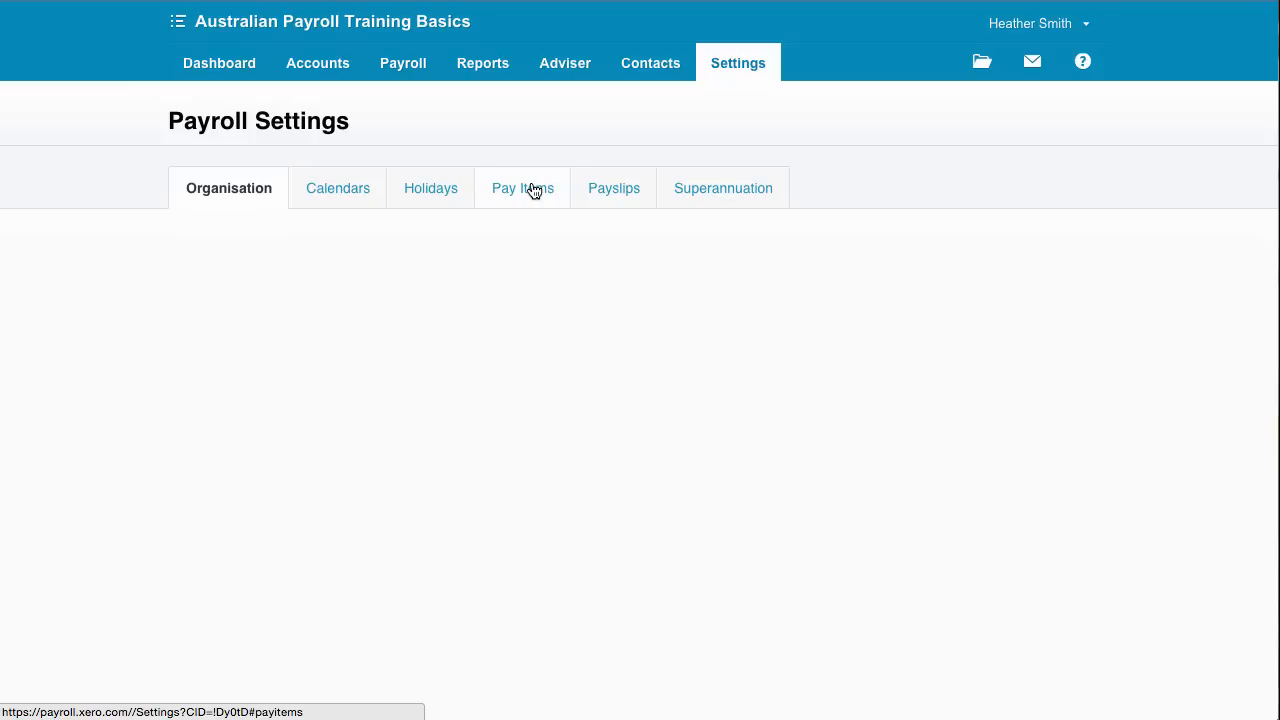
# Step: View the Leave pay items in Payroll Settings
pyautogui.click(529, 189)
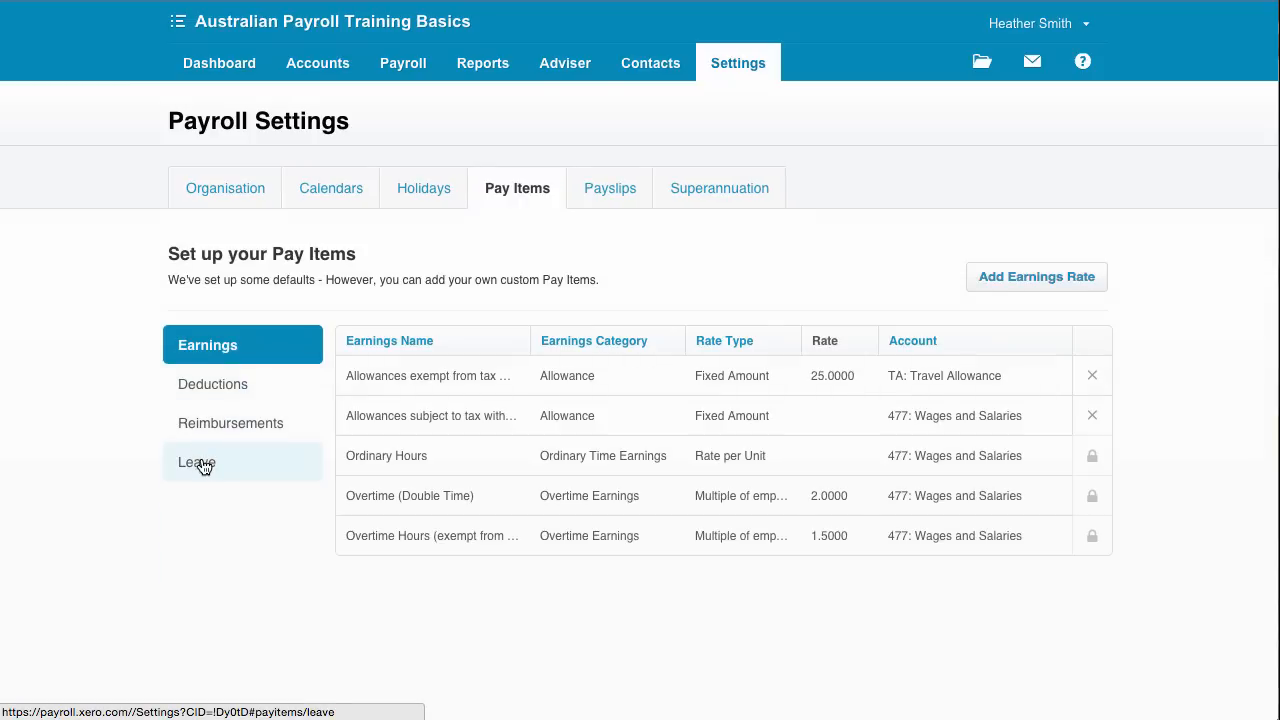
pyautogui.click(201, 463)
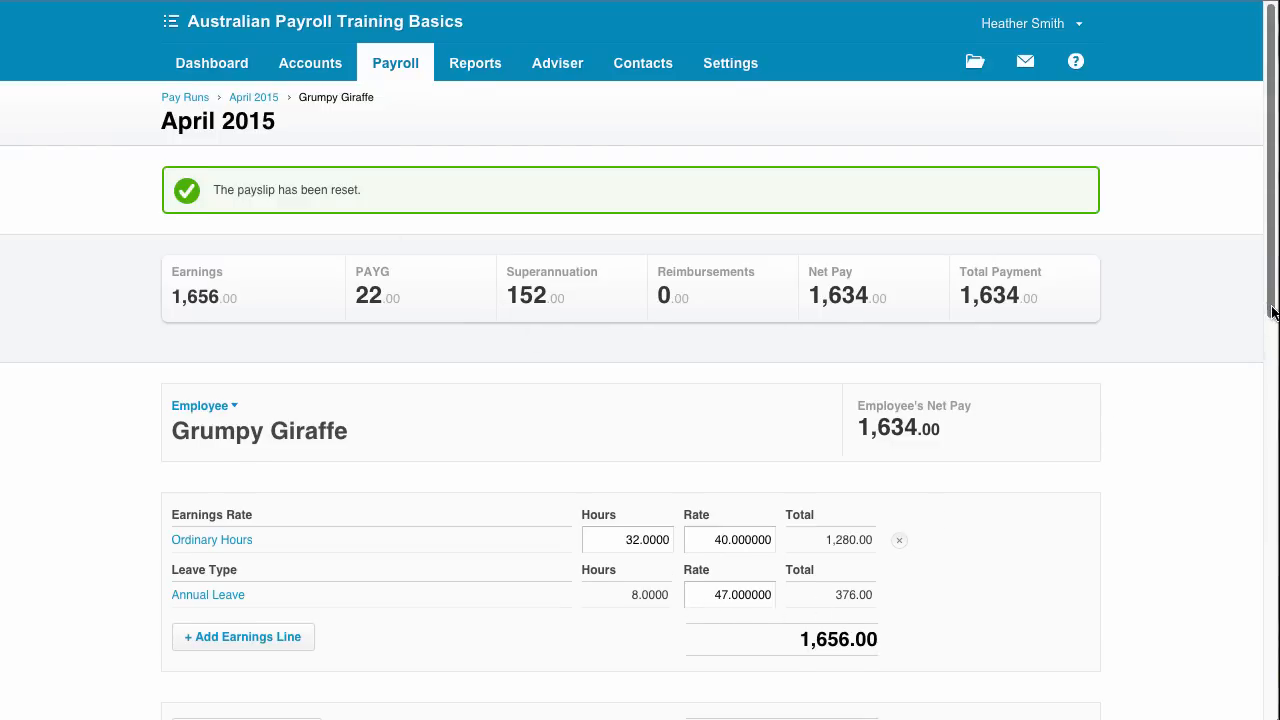
# Step: Save the payslip with 152 ordinary hours and close it, returning to the draft pay run
pyautogui.moveTo(1273, 314); pyautogui.dragTo(1273, 540)
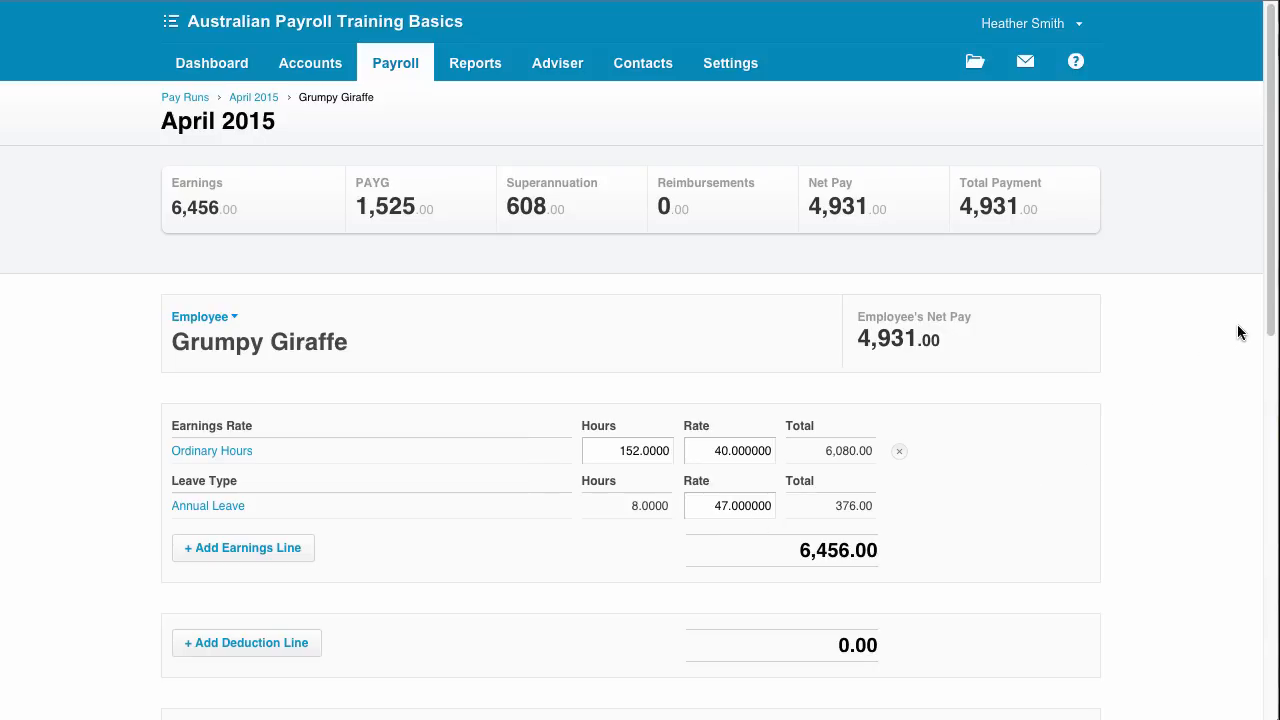
pyautogui.moveTo(1271, 330); pyautogui.dragTo(1275, 703)
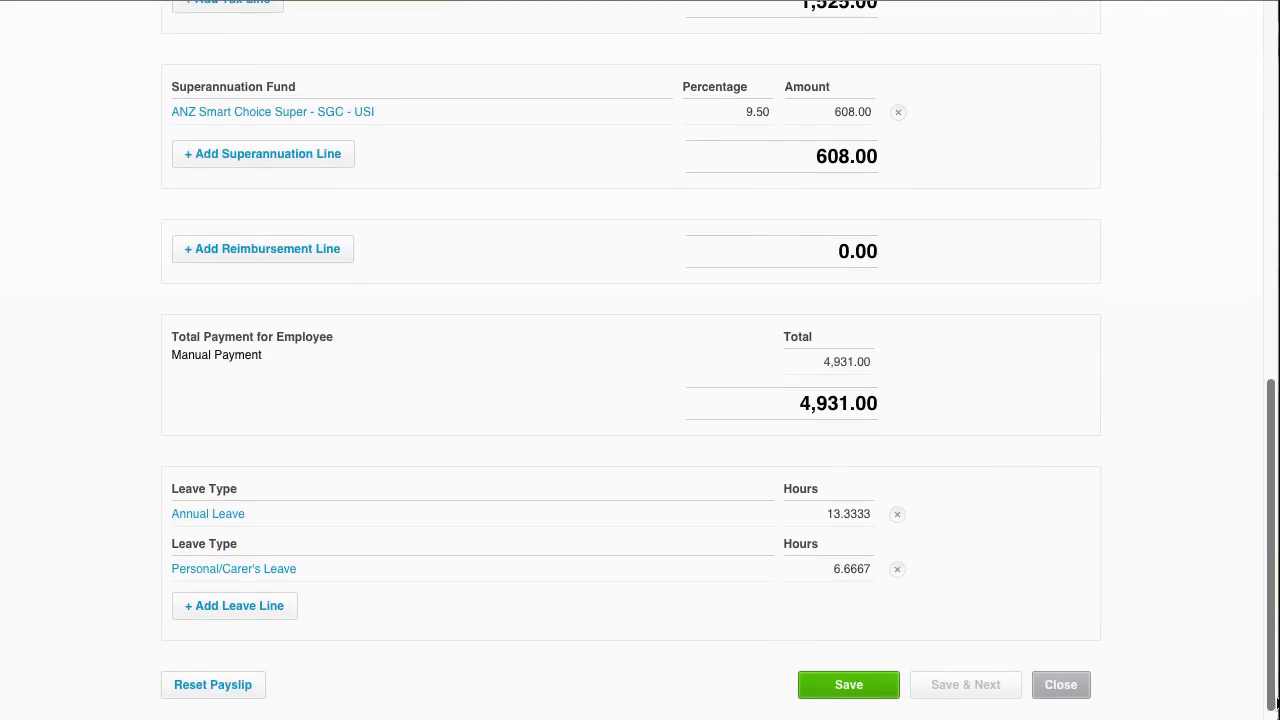
pyautogui.click(849, 684)
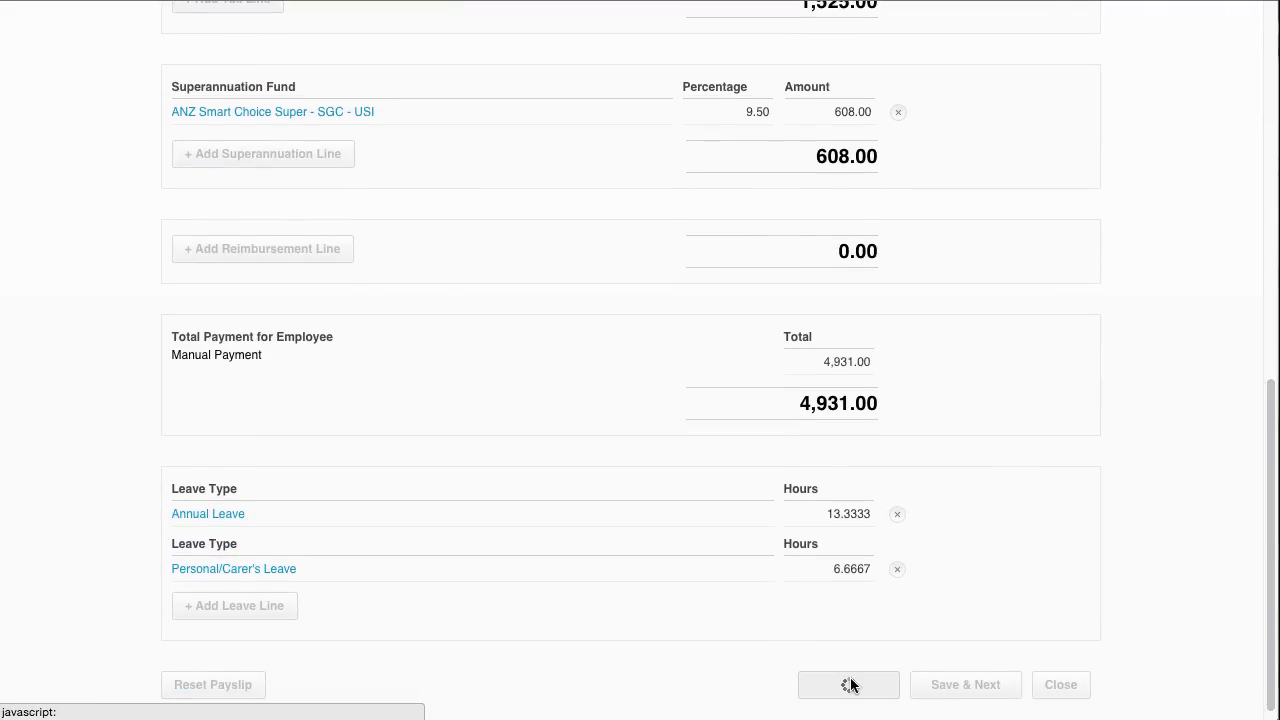
pyautogui.moveTo(1272, 308); pyautogui.dragTo(1273, 711)
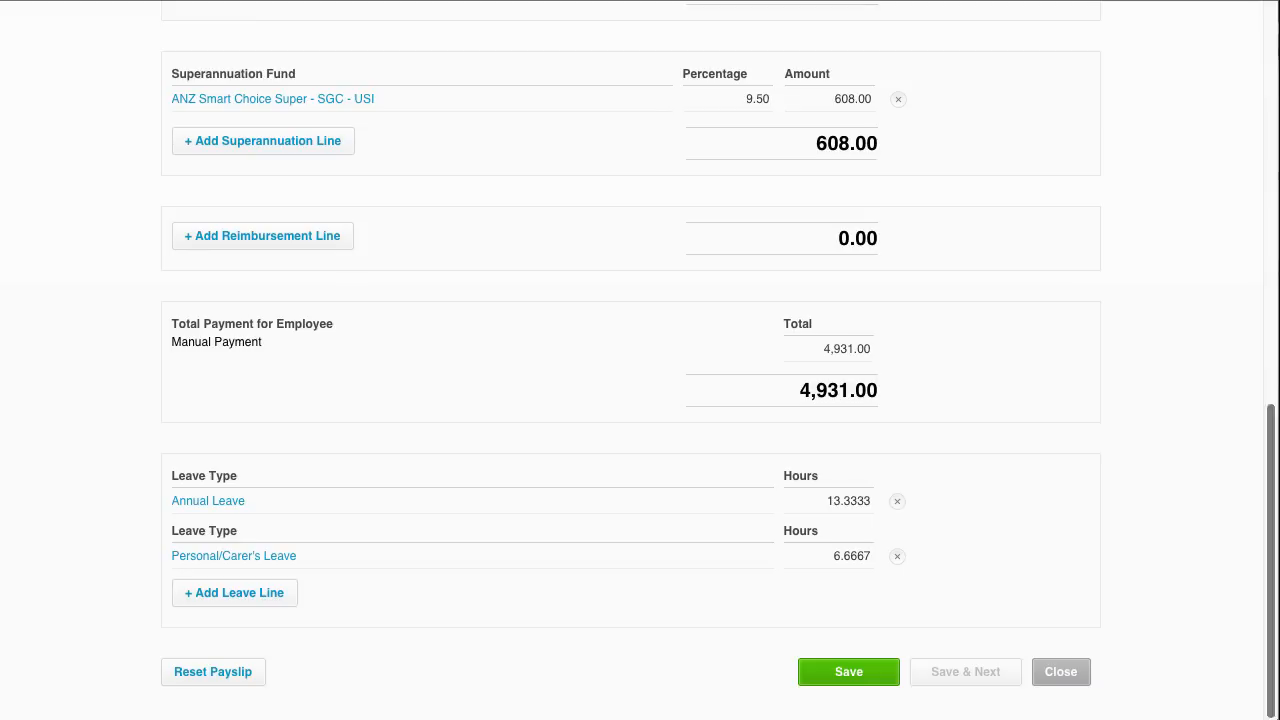
pyautogui.click(1060, 678)
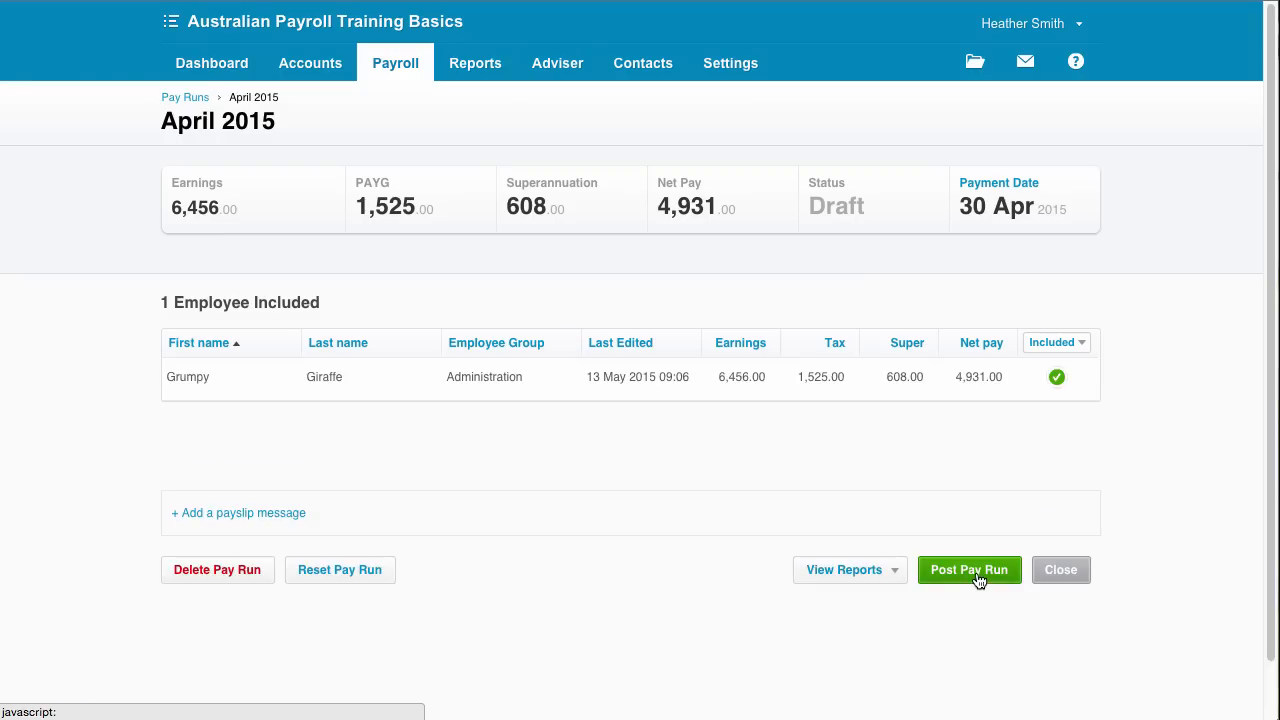
# Step: Post the April 2015 pay run and confirm it
pyautogui.click(978, 578)
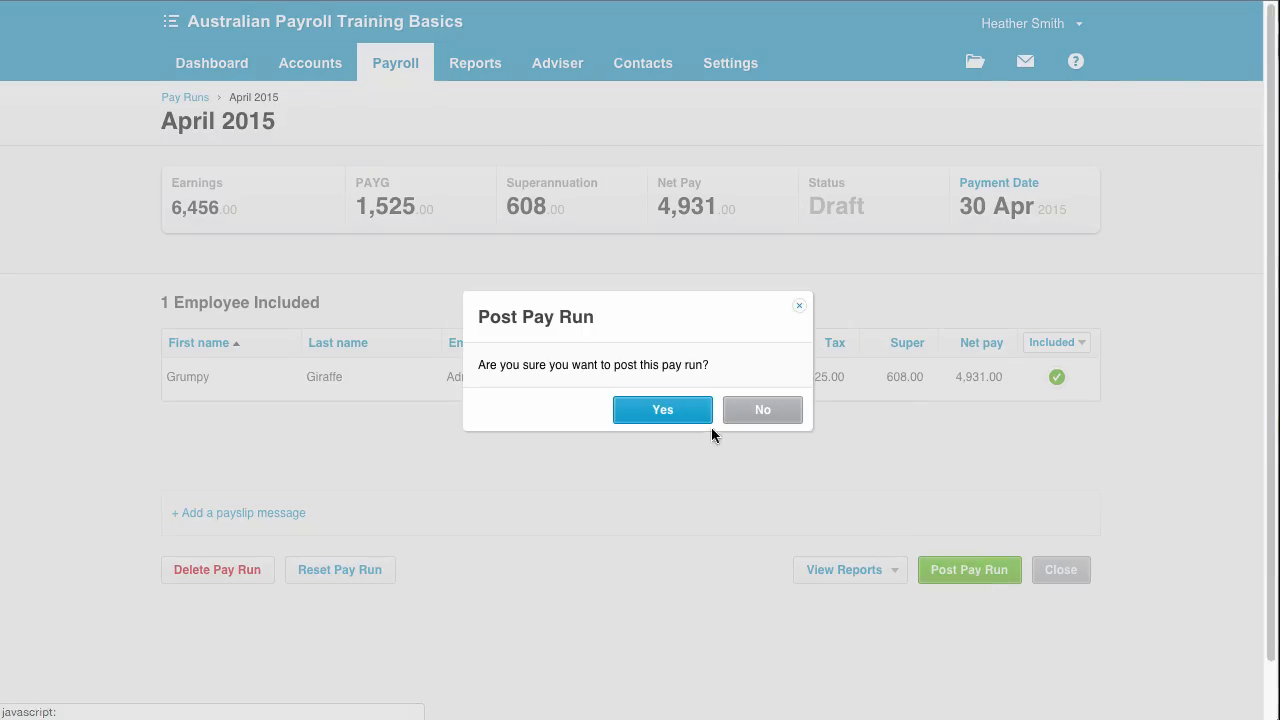
pyautogui.click(670, 405)
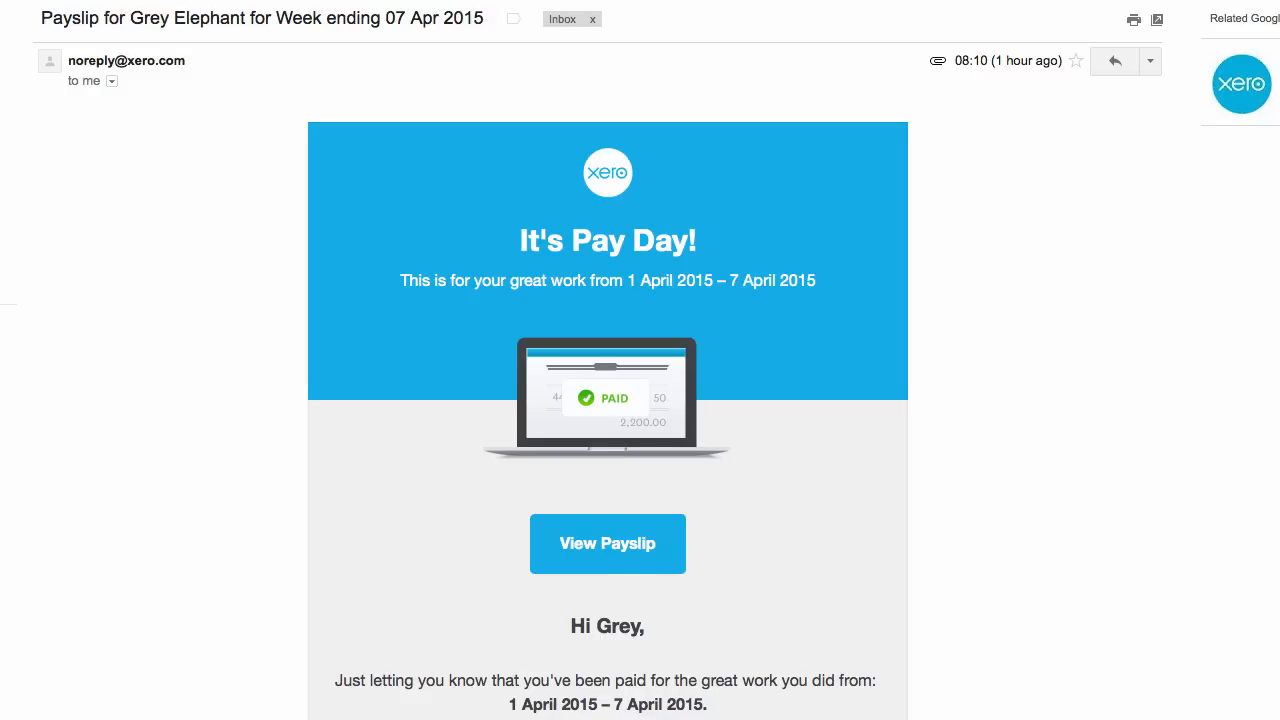
# Step: Preview the PaySlip.pdf attachment in the payslip email, then bring up the adviser options
pyautogui.scroll(-10, 608, 360)
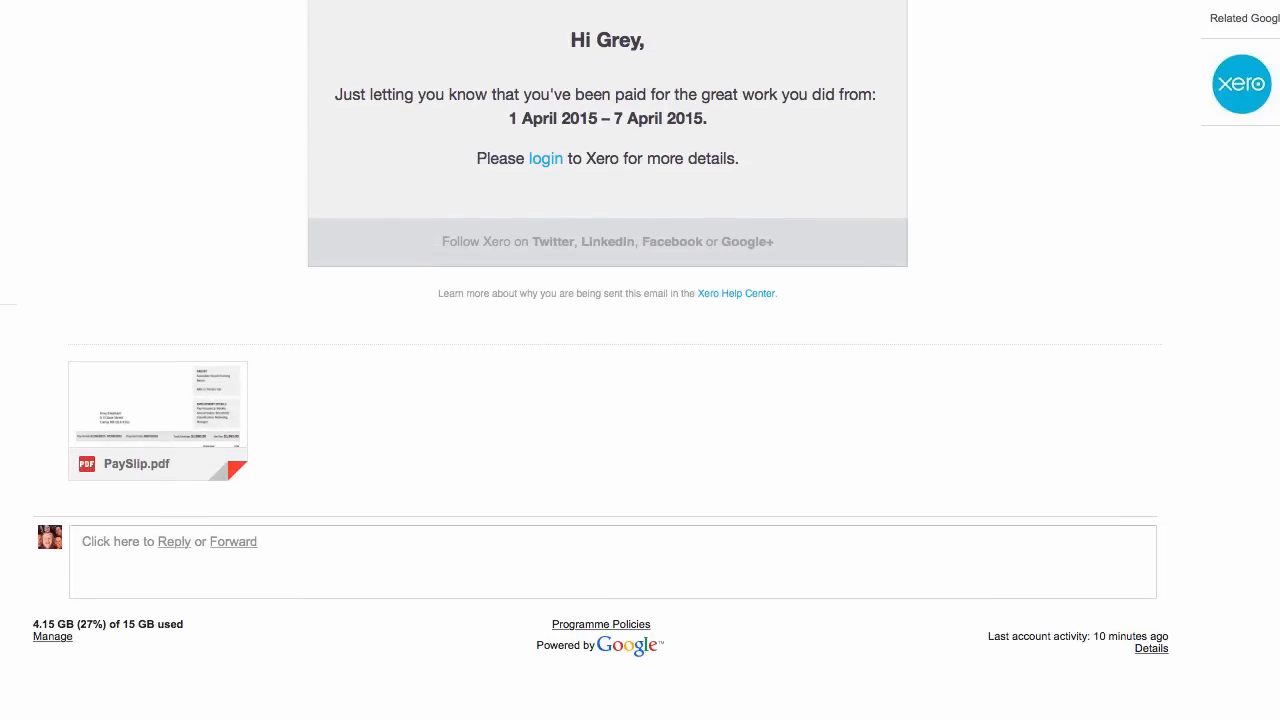
pyautogui.moveTo(160, 420)
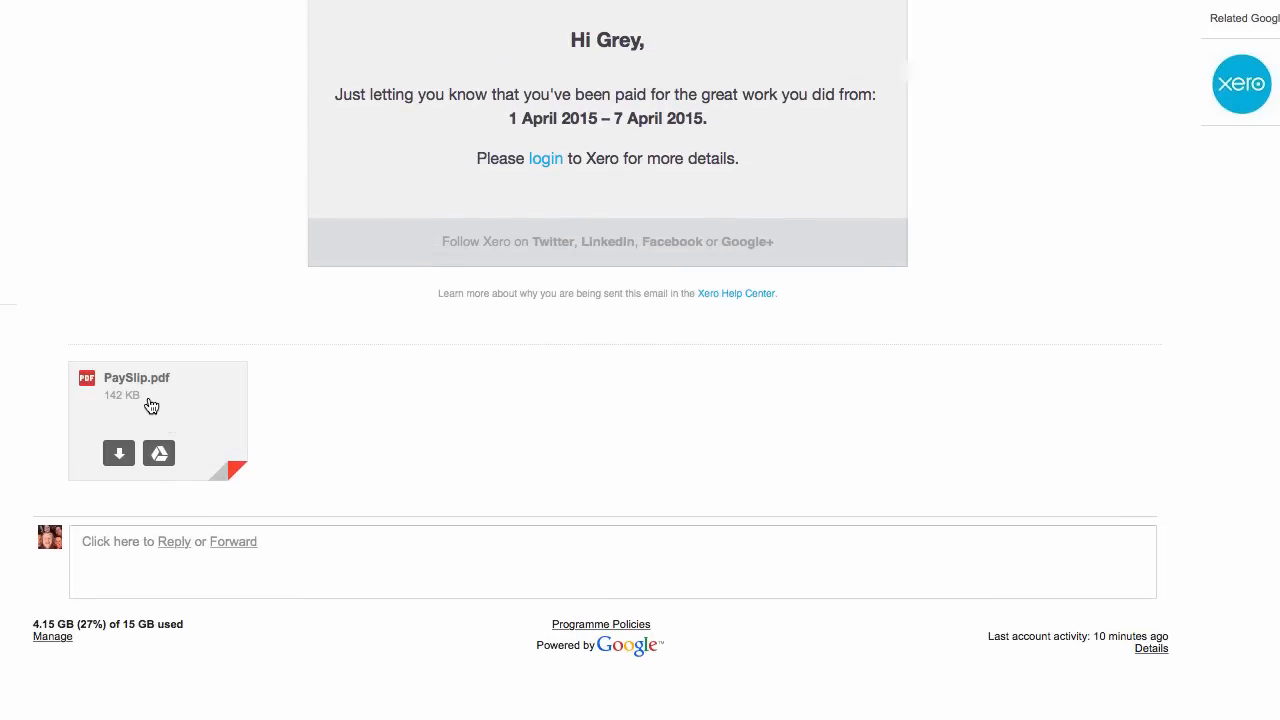
pyautogui.click(148, 400)
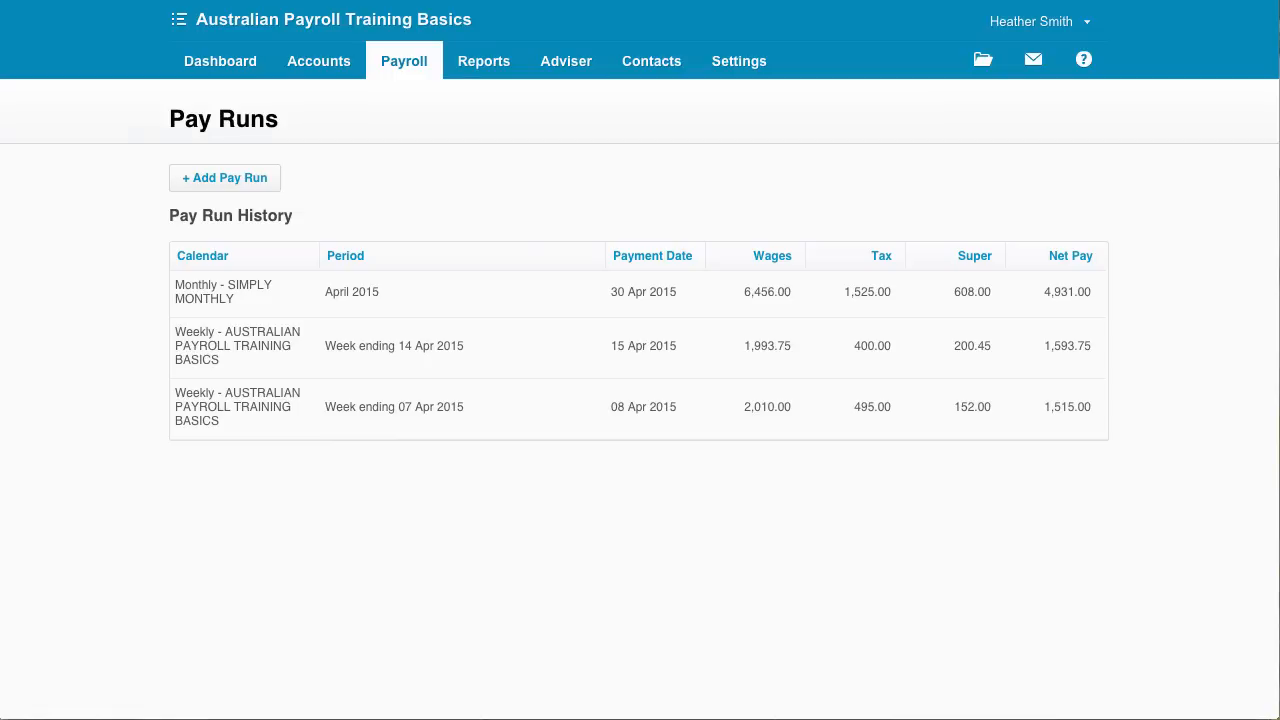
pyautogui.click(587, 64)
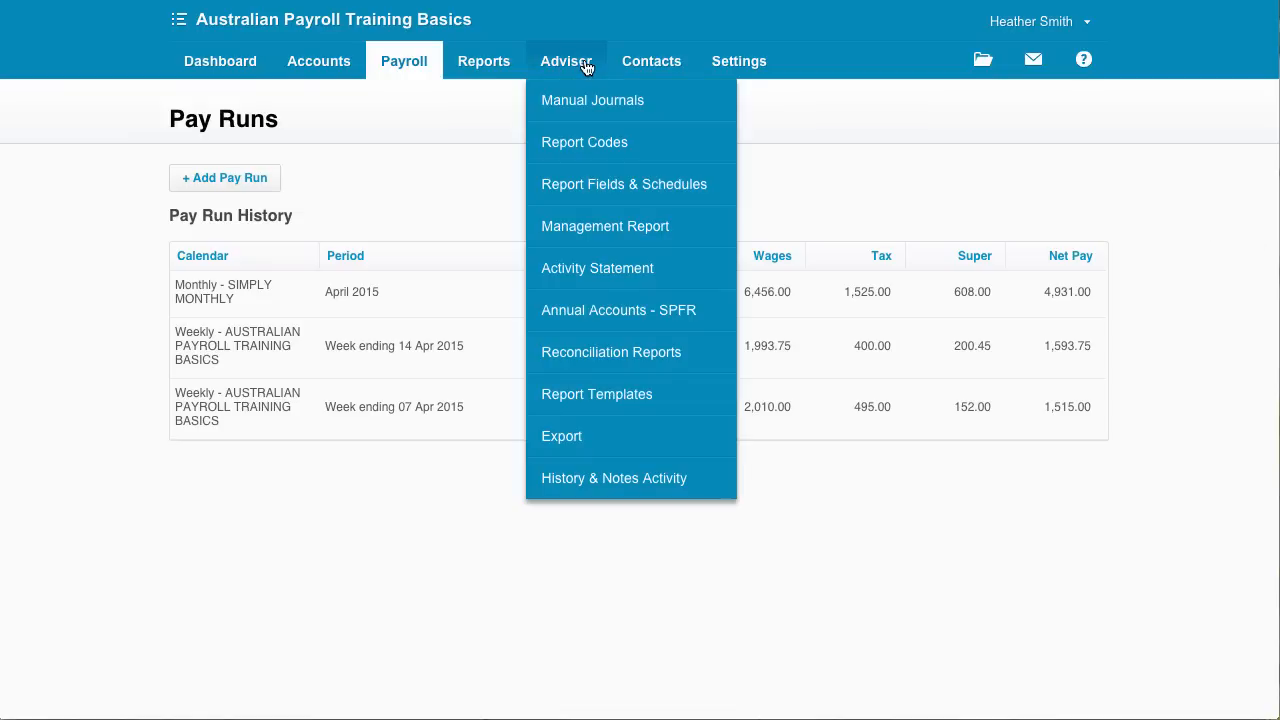
# Step: Open the Activity Statement report from the Adviser menu, initially covering 1 Jan–31 Mar 2015
pyautogui.click(600, 270)
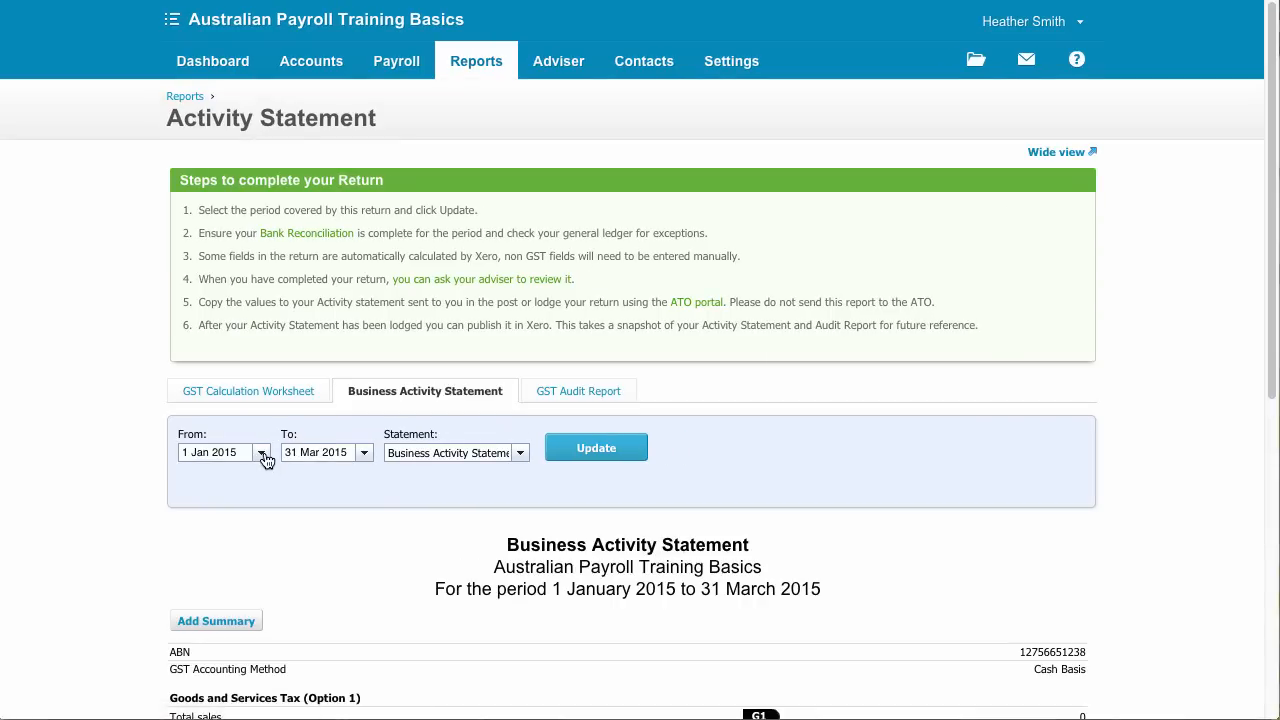
# Step: Change the Business Activity Statement period to 1 Apr 2015–30 Jun 2015 and update it
pyautogui.click(262, 453)
pyautogui.click(355, 479)
pyautogui.click(355, 479)
pyautogui.click(355, 479)
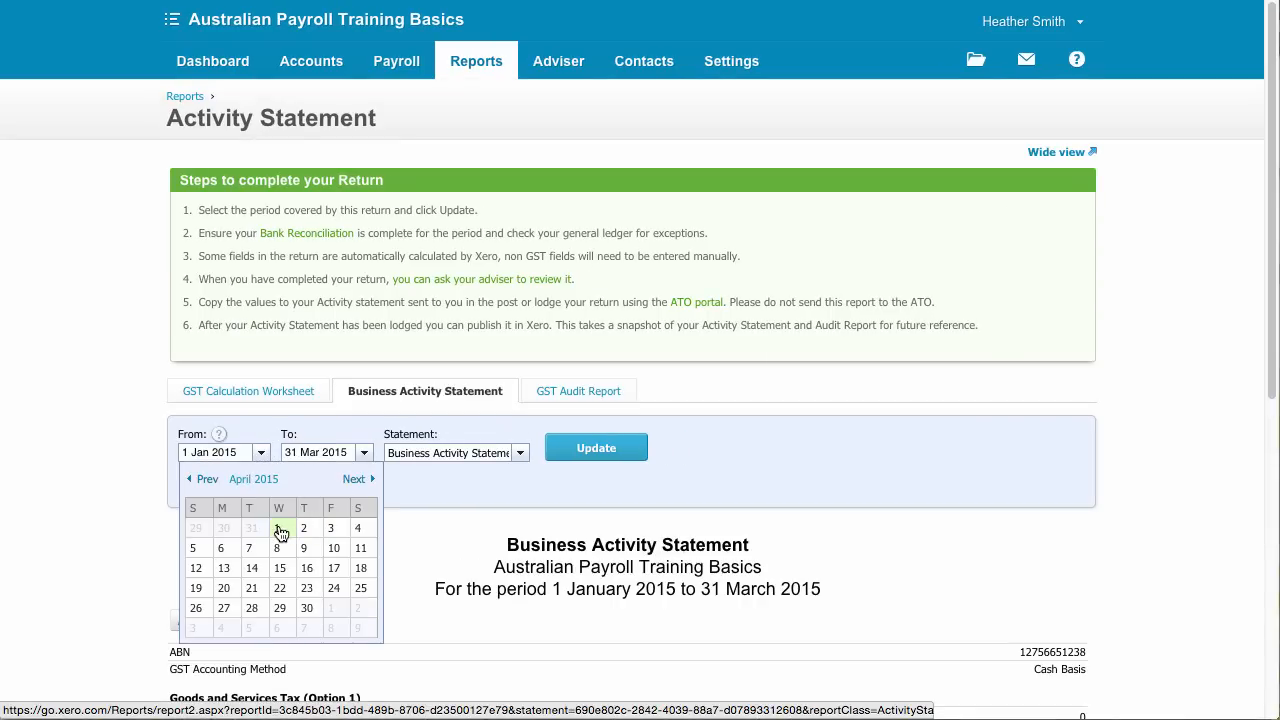
pyautogui.click(280, 532)
pyautogui.click(364, 453)
pyautogui.click(352, 610)
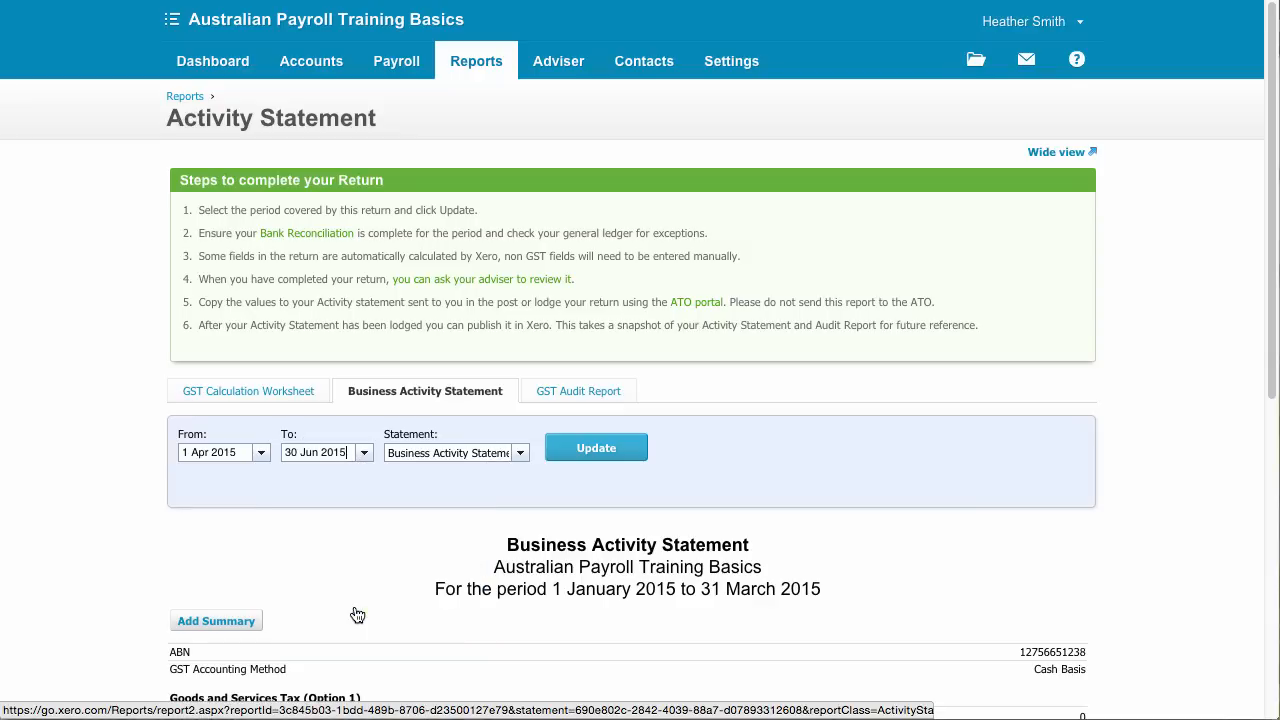
pyautogui.click(594, 450)
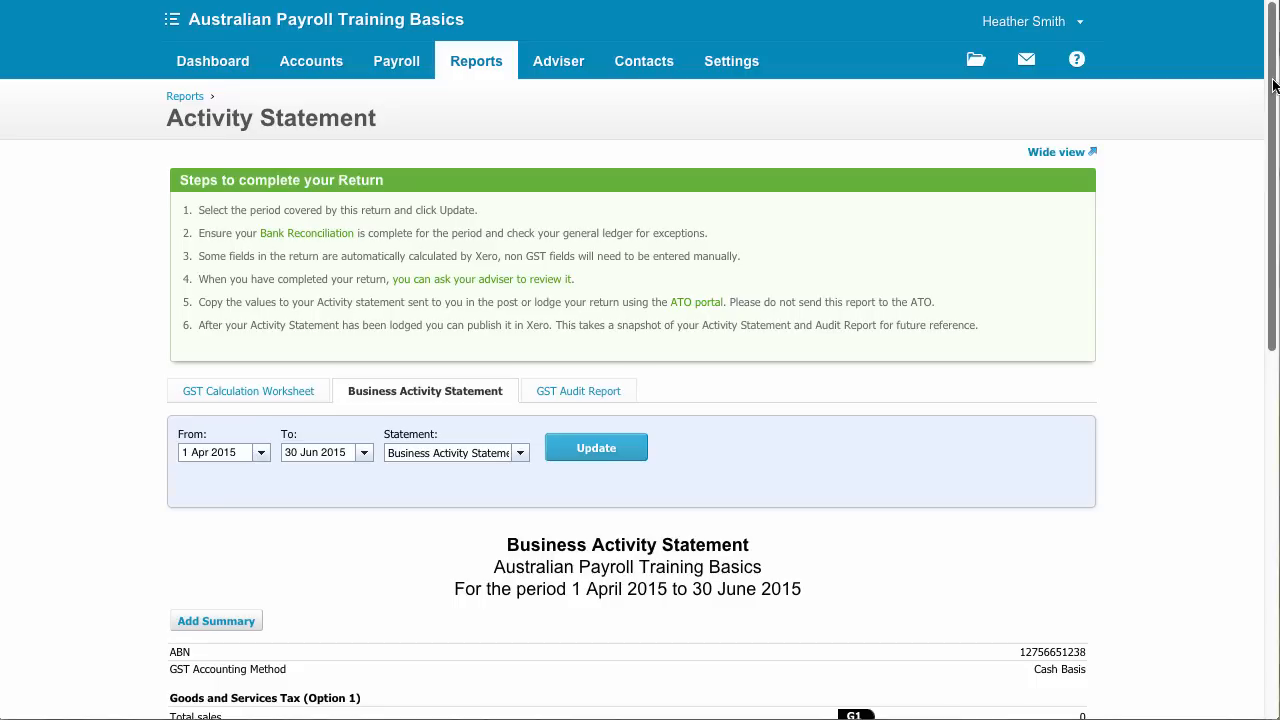
pyautogui.moveTo(1274, 86); pyautogui.dragTo(1260, 390)
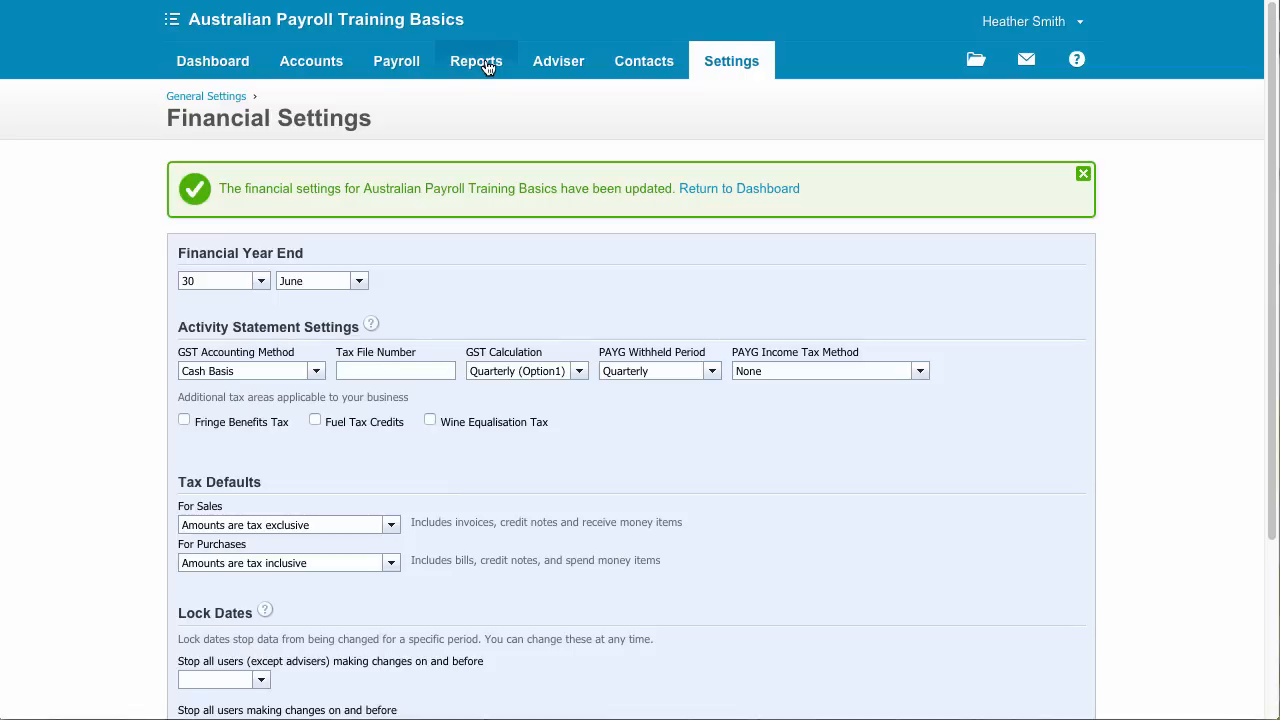
pyautogui.click(484, 63)
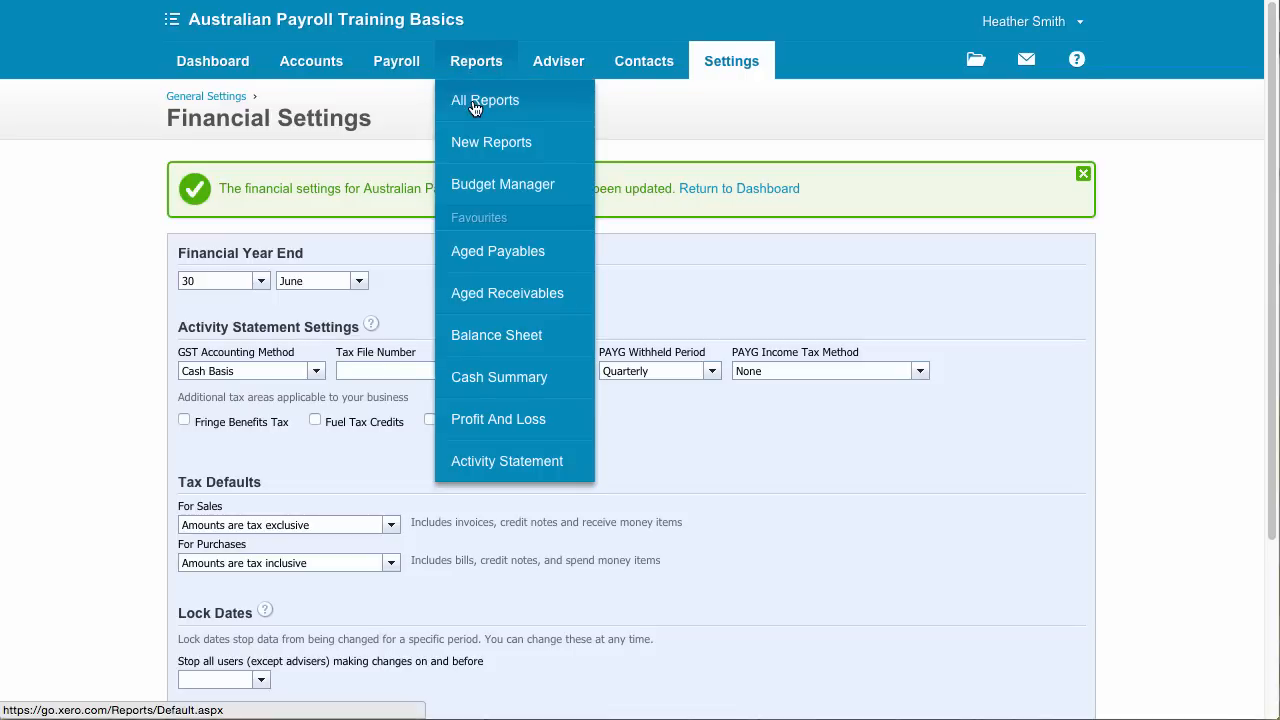
# Step: Run the Payroll Employee Summary report for This Quarter
pyautogui.click(475, 104)
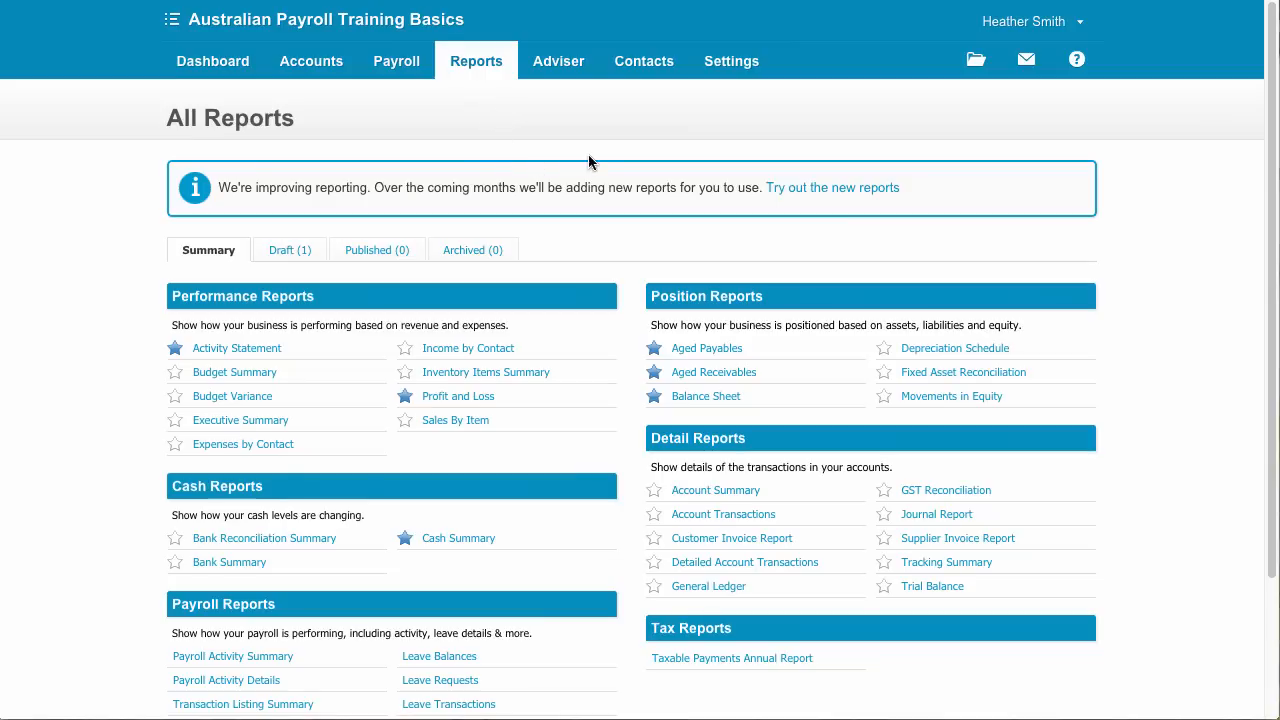
pyautogui.moveTo(1267, 161); pyautogui.dragTo(1267, 298)
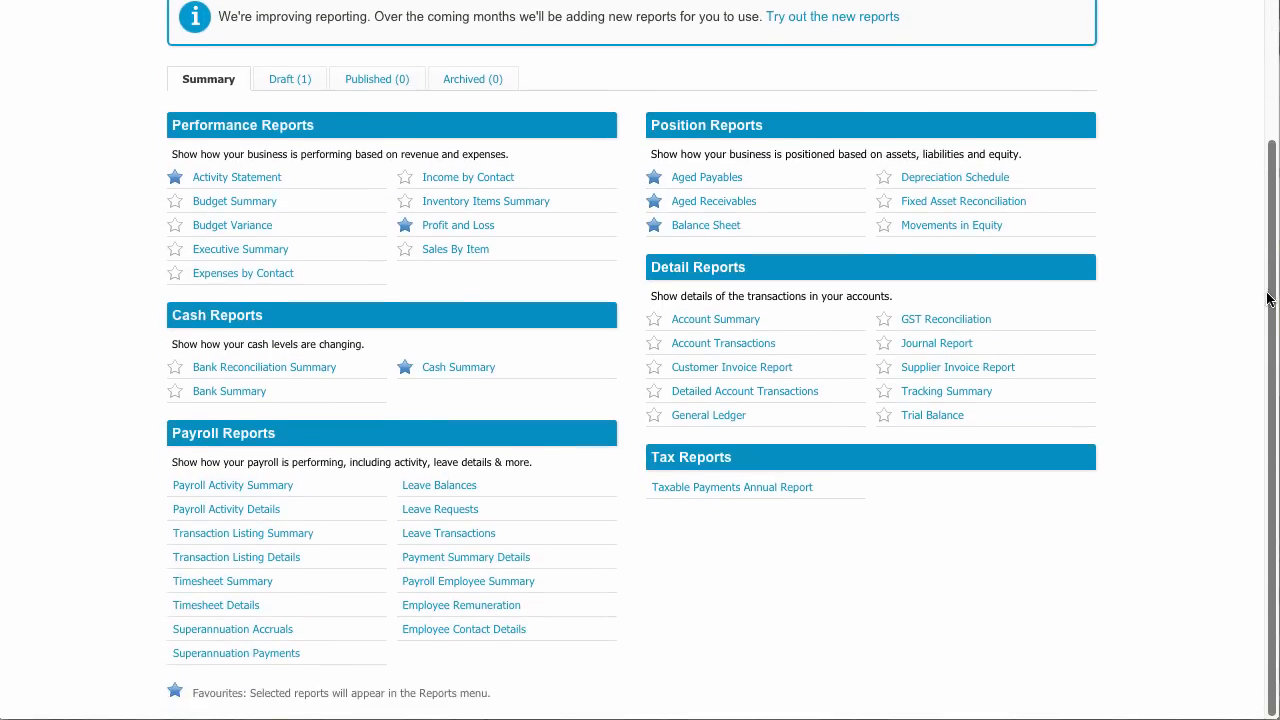
pyautogui.click(502, 589)
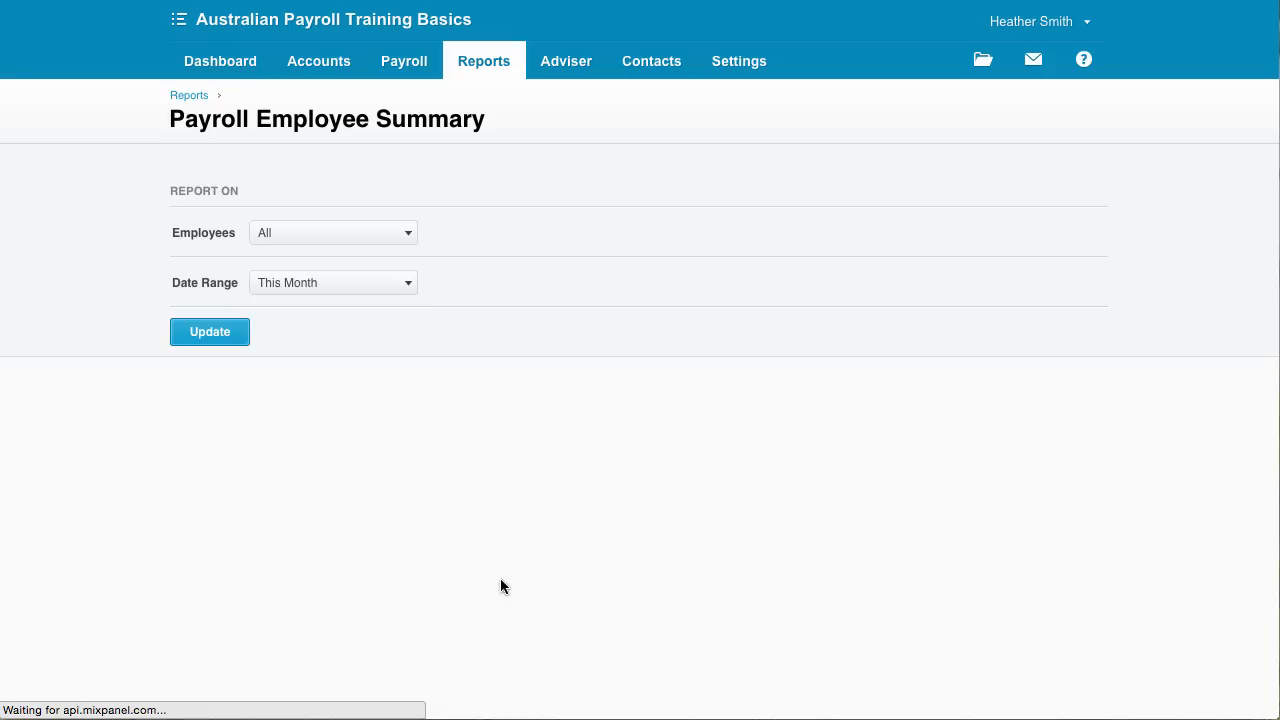
pyautogui.click(412, 297)
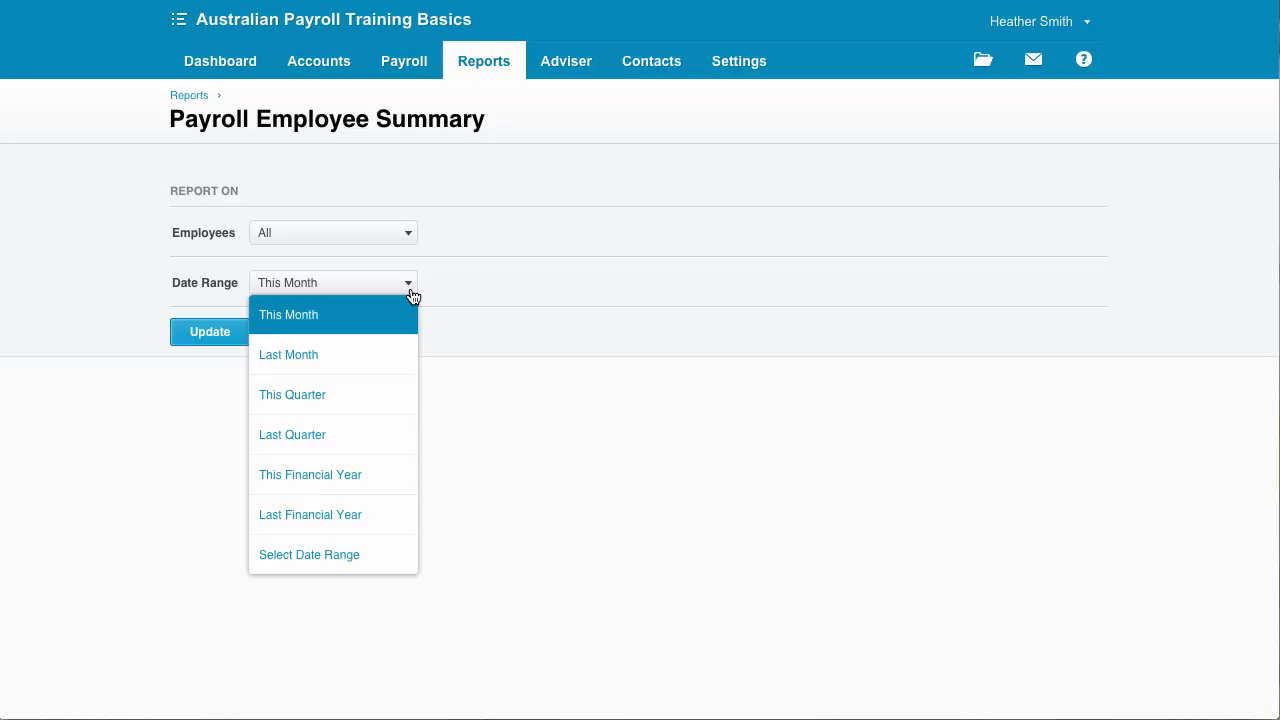
pyautogui.click(326, 398)
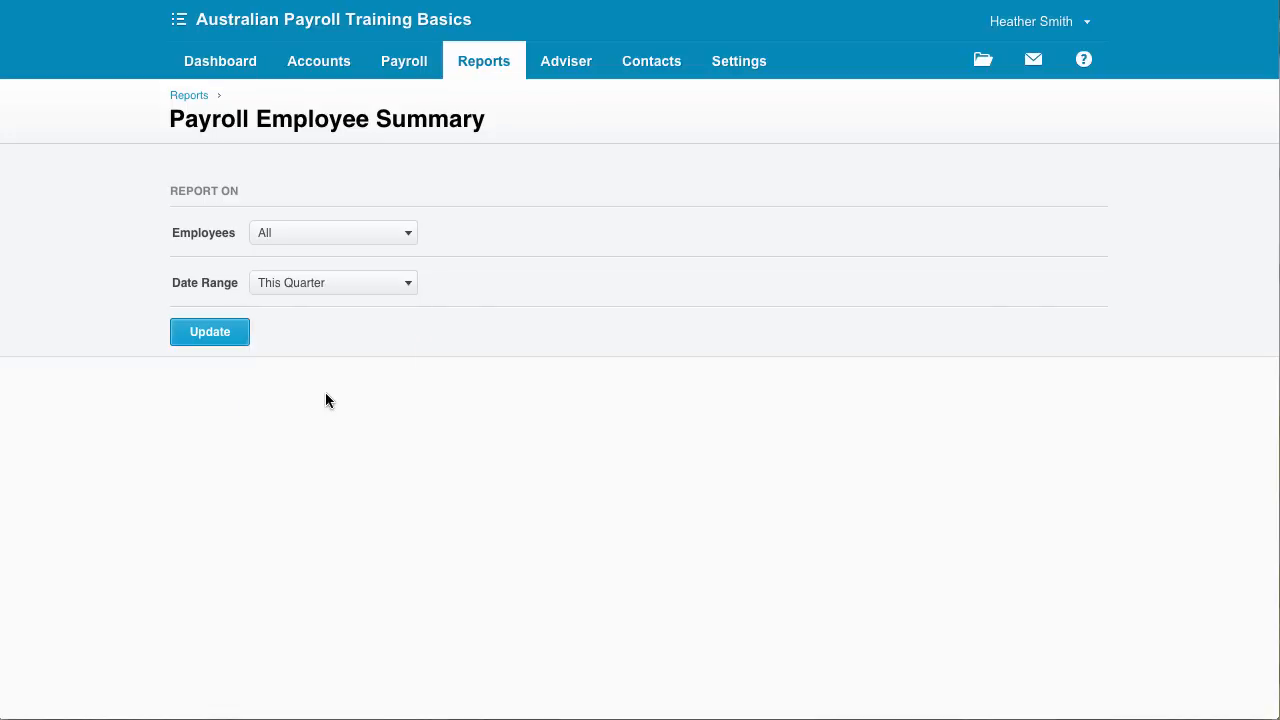
pyautogui.click(214, 332)
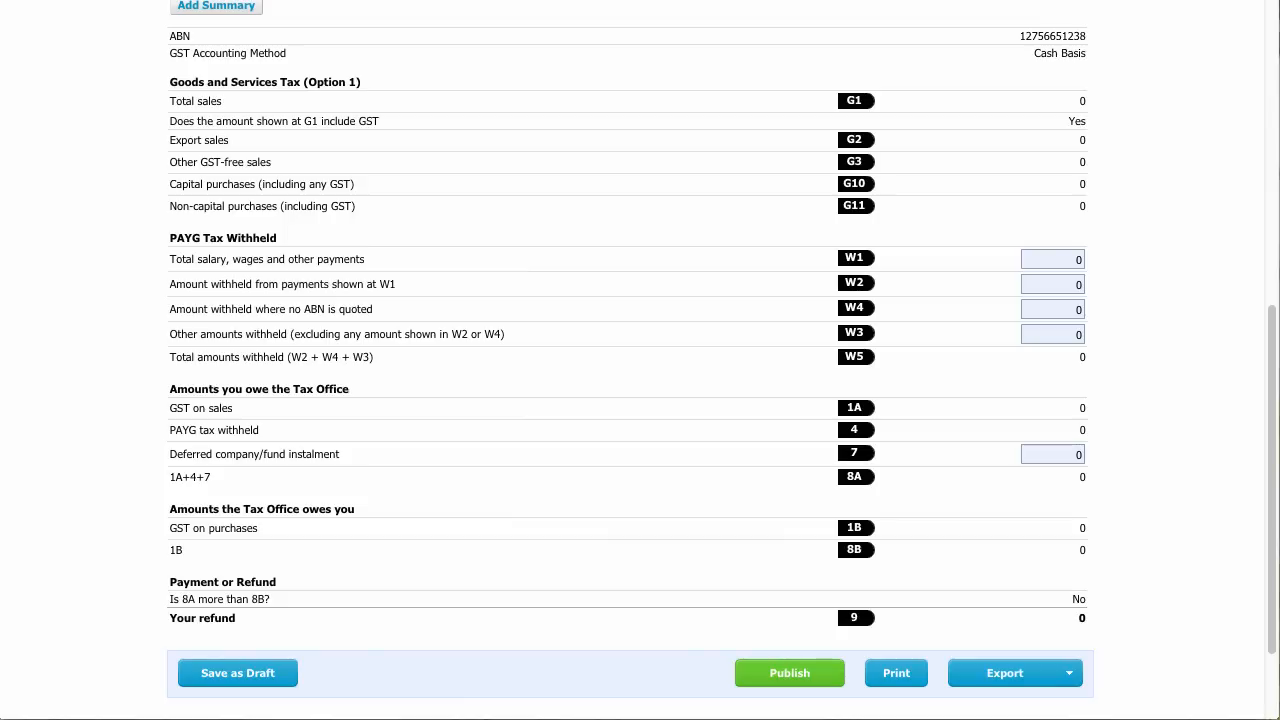
# Step: Enter W1 wages of 10459 and W2 withheld of 2420, then publish the draft statement
pyautogui.click(1071, 260)
pyautogui.write('10455')
pyautogui.write('2420')
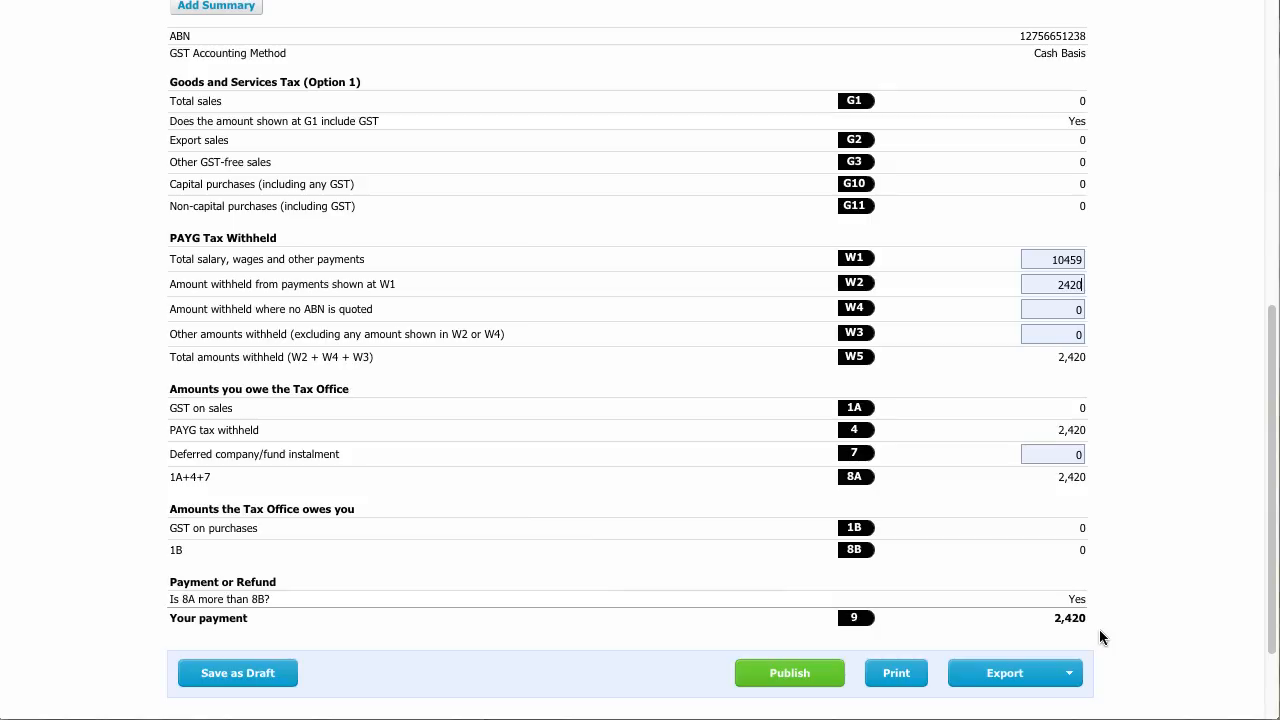
pyautogui.click(791, 675)
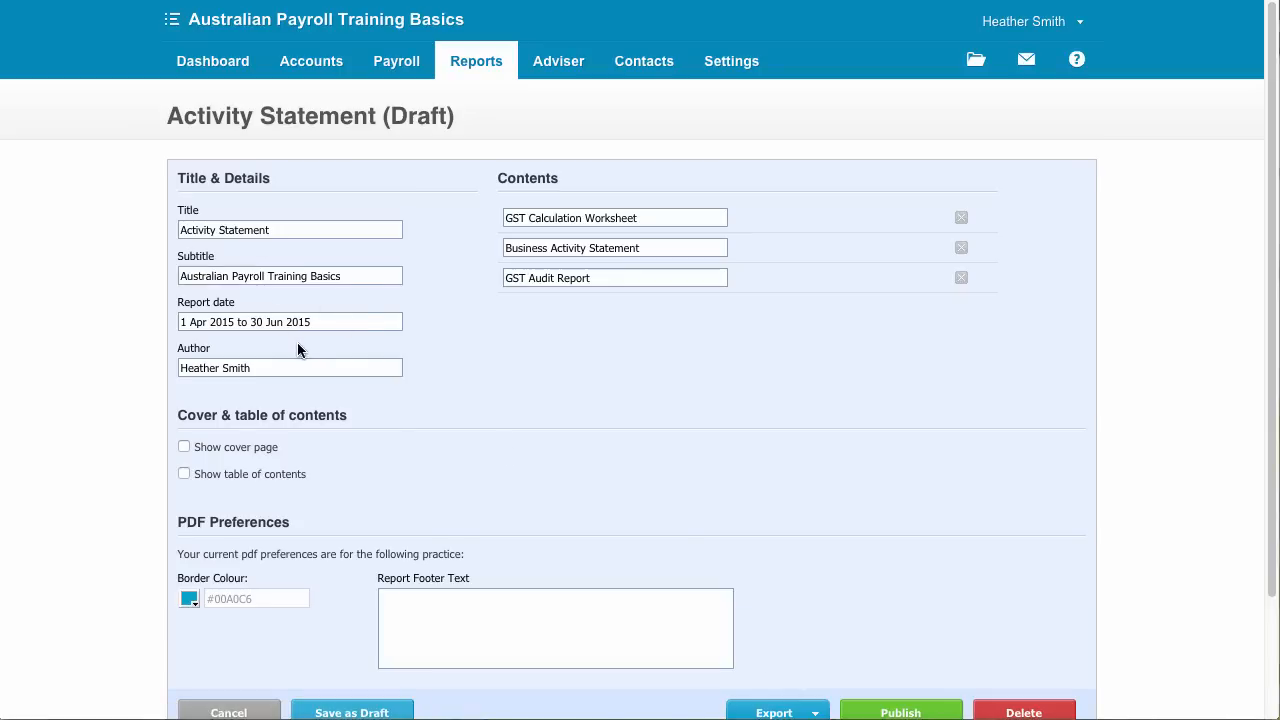
# Step: Publish and lock the 1 Apr–30 Jun 2015 Activity Statement
pyautogui.scroll(-2, 1262, 420)
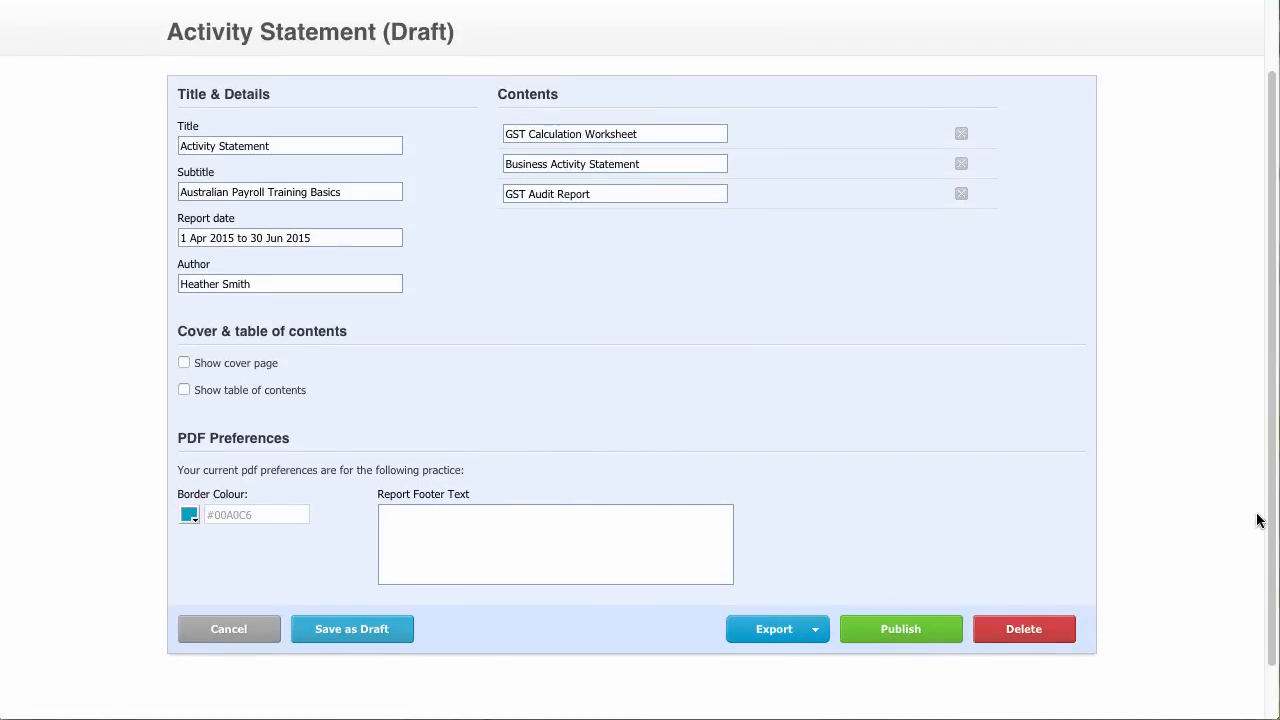
pyautogui.click(904, 634)
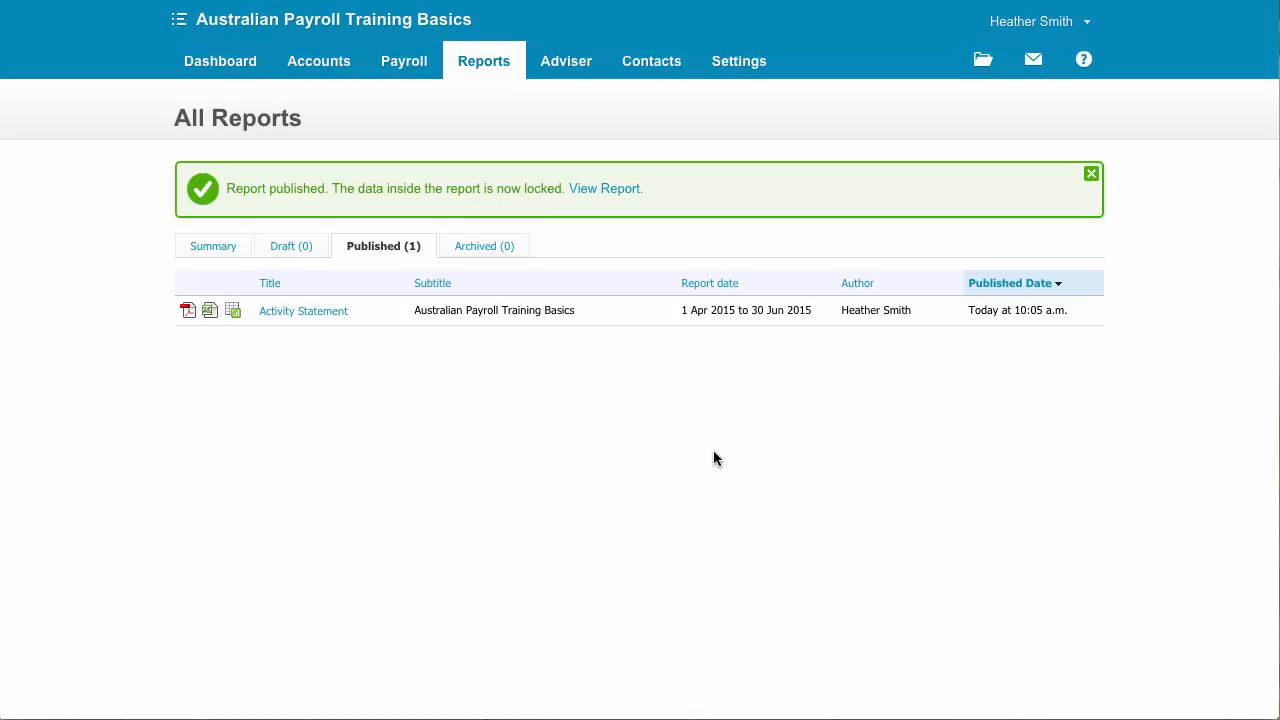
pyautogui.click(336, 66)
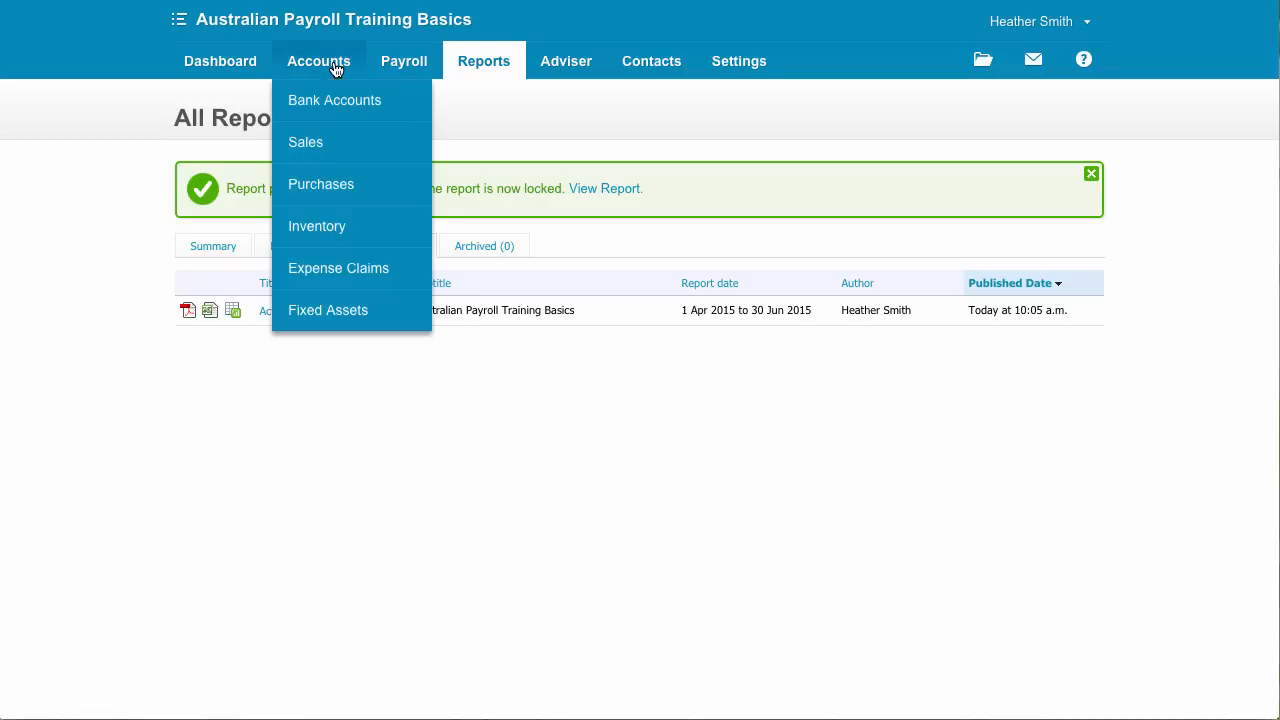
# Step: Start a new bill from Australian Taxation Office dated 10/7/2015, due 28/7/2015, reference BAS QTR4, total 2420
pyautogui.click(316, 188)
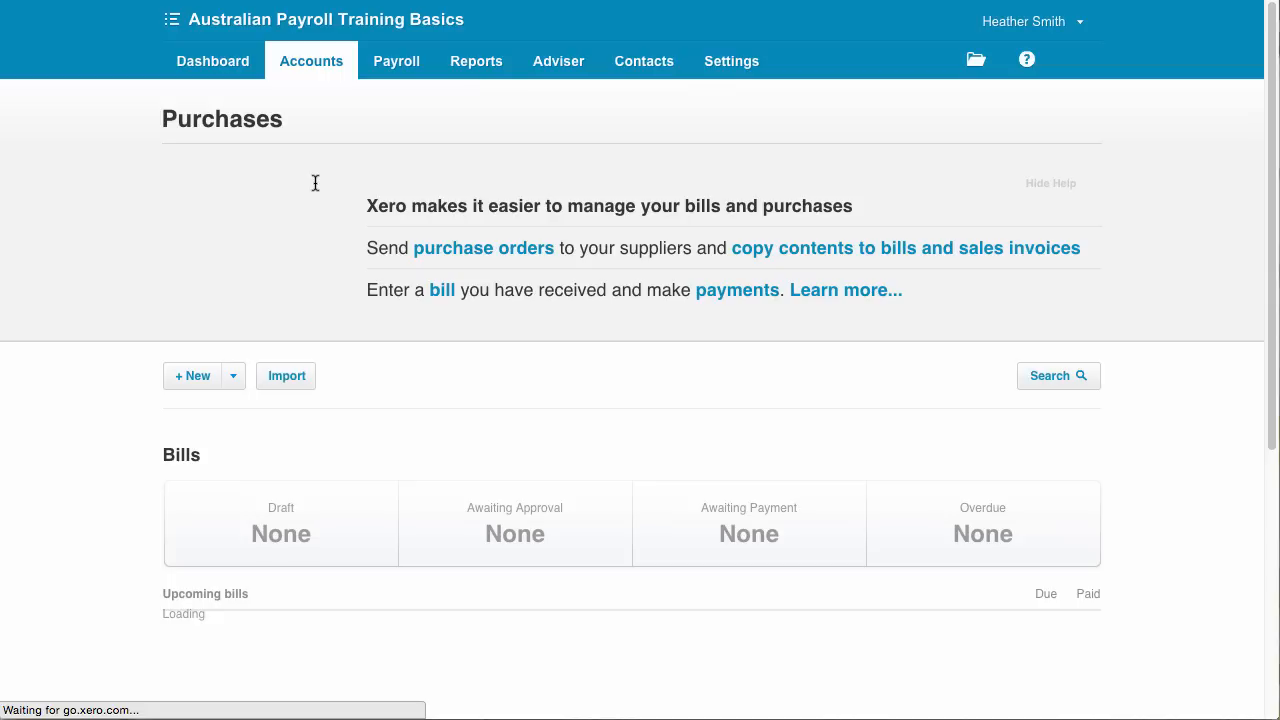
pyautogui.click(197, 385)
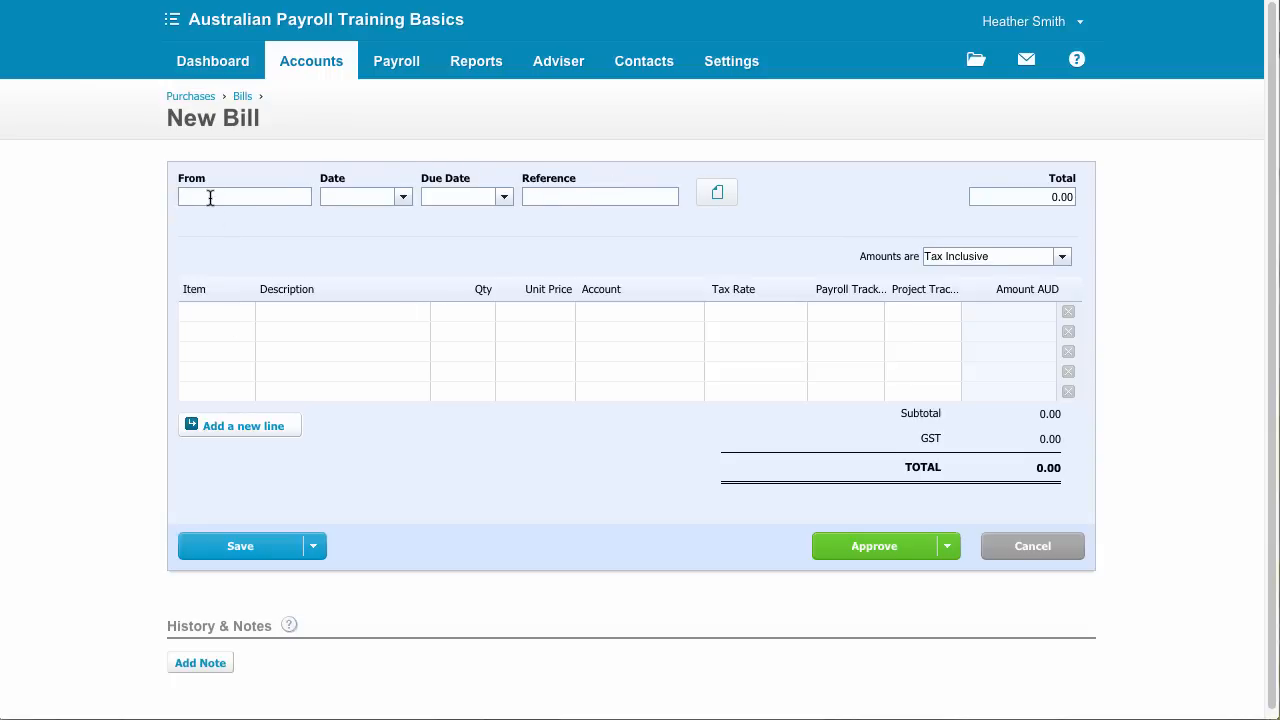
pyautogui.write('Australian Taxation Office')
pyautogui.click(237, 199)
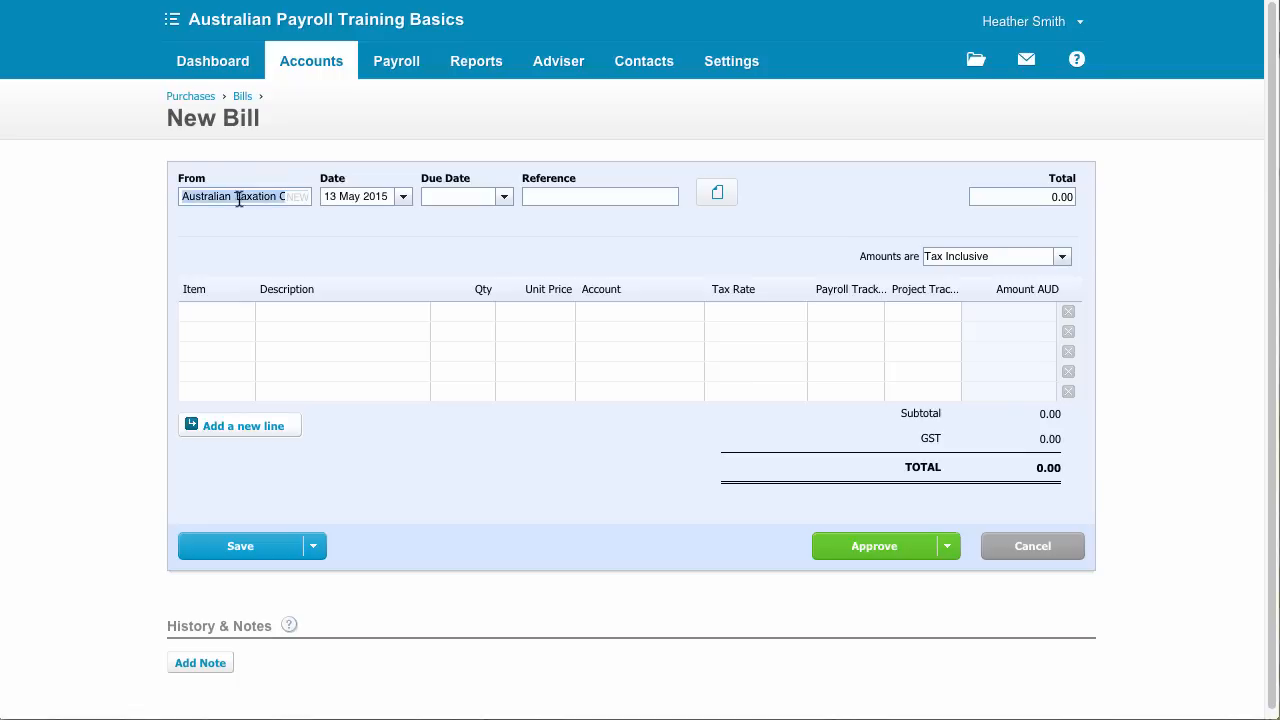
pyautogui.moveTo(324, 196); pyautogui.dragTo(400, 207)
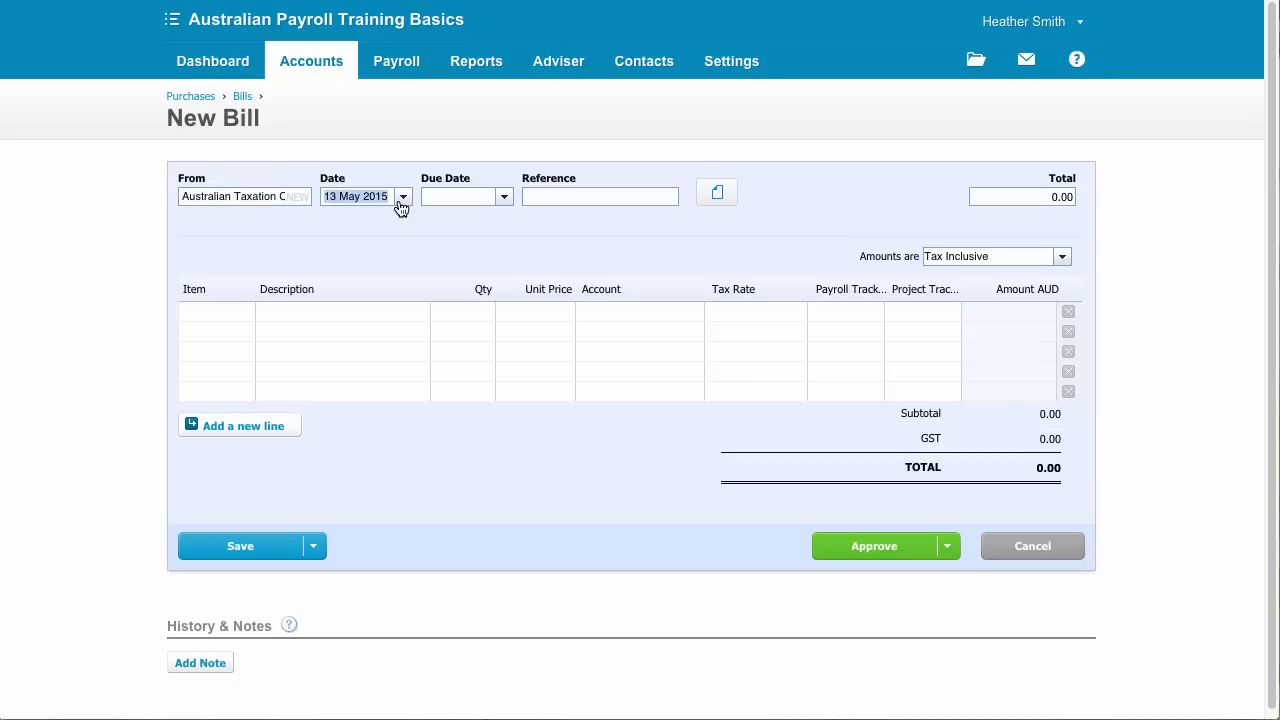
pyautogui.write('10/7/2015')
pyautogui.press('Tab')
pyautogui.write('28/7/2015')
pyautogui.press('Tab')
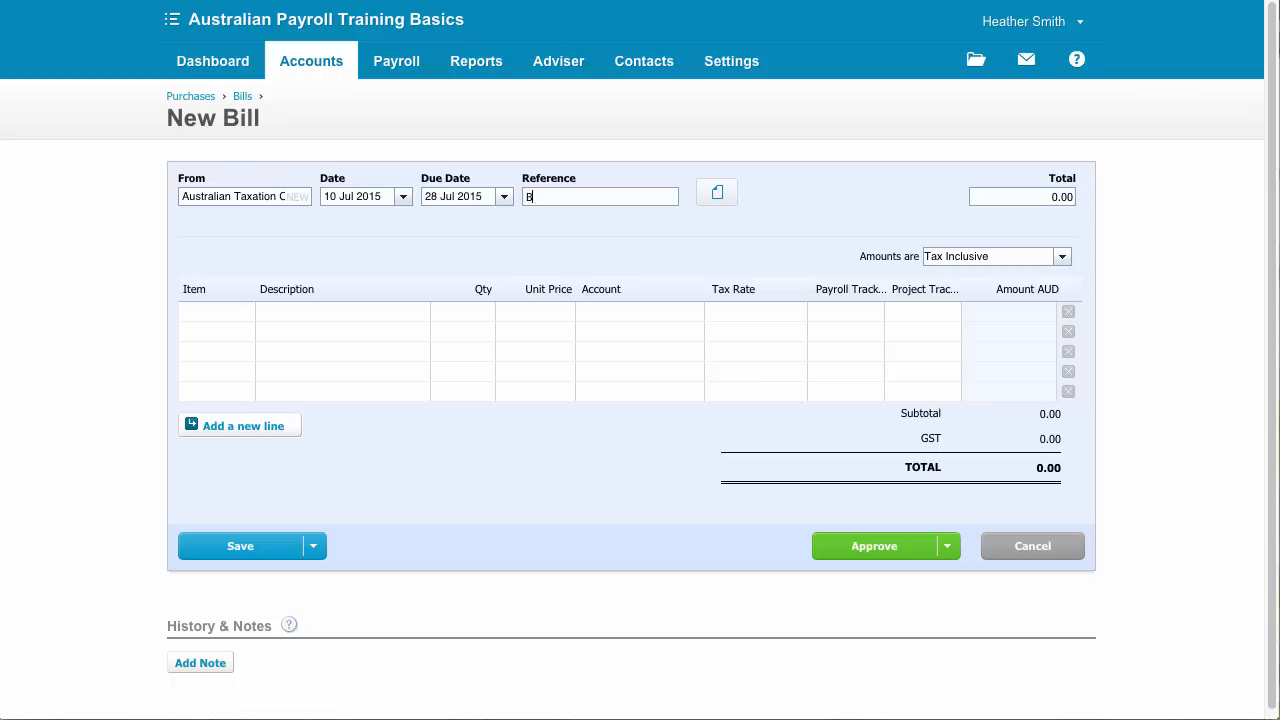
pyautogui.write('BAS QTR4')
pyautogui.press('Tab')
pyautogui.write('2420')
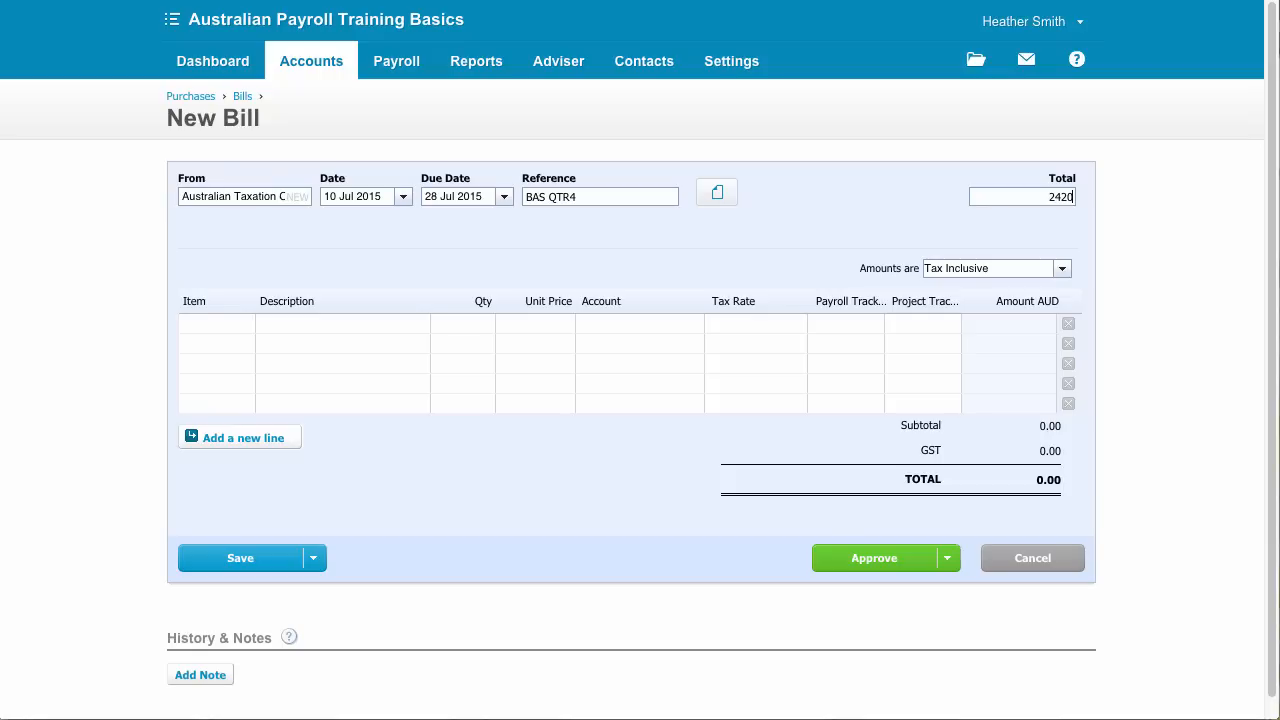
# Step: Add a PAYG Withholding line with quantity 1, unit price 2420 and account 825
pyautogui.click(354, 322)
pyautogui.write('PAYG Withholding')
pyautogui.press('Tab')
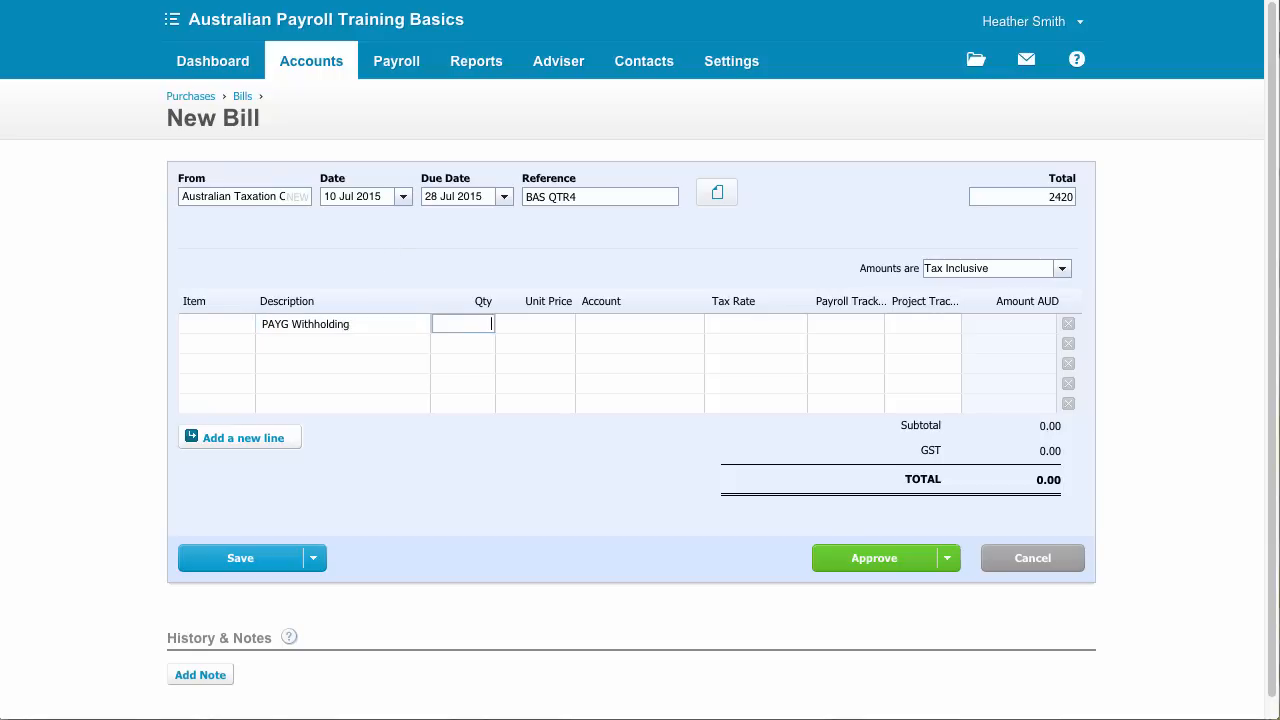
pyautogui.write('1')
pyautogui.press('Tab')
pyautogui.write('2420')
pyautogui.press('Tab')
pyautogui.write('825')
pyautogui.click(643, 347)
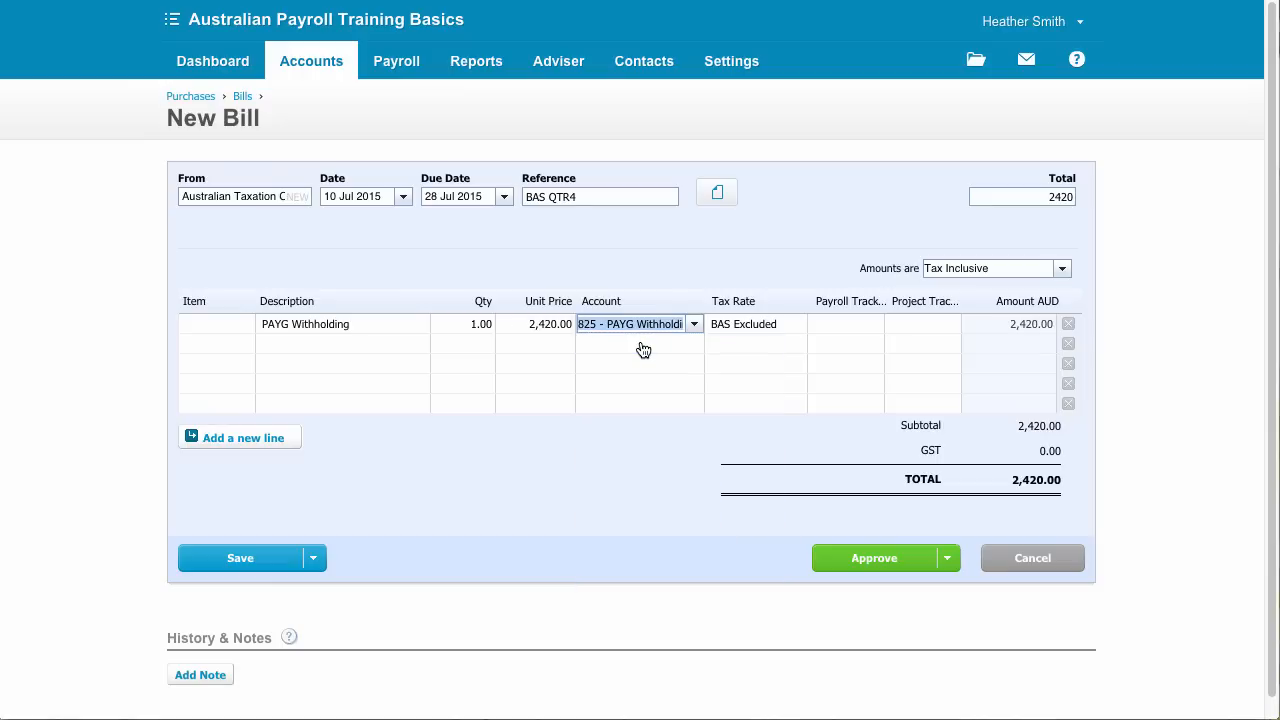
# Step: Re-enter the line as quantity 1, price 2420, coded to 825 PAYG Withholdings Payable
pyautogui.click(880, 560)
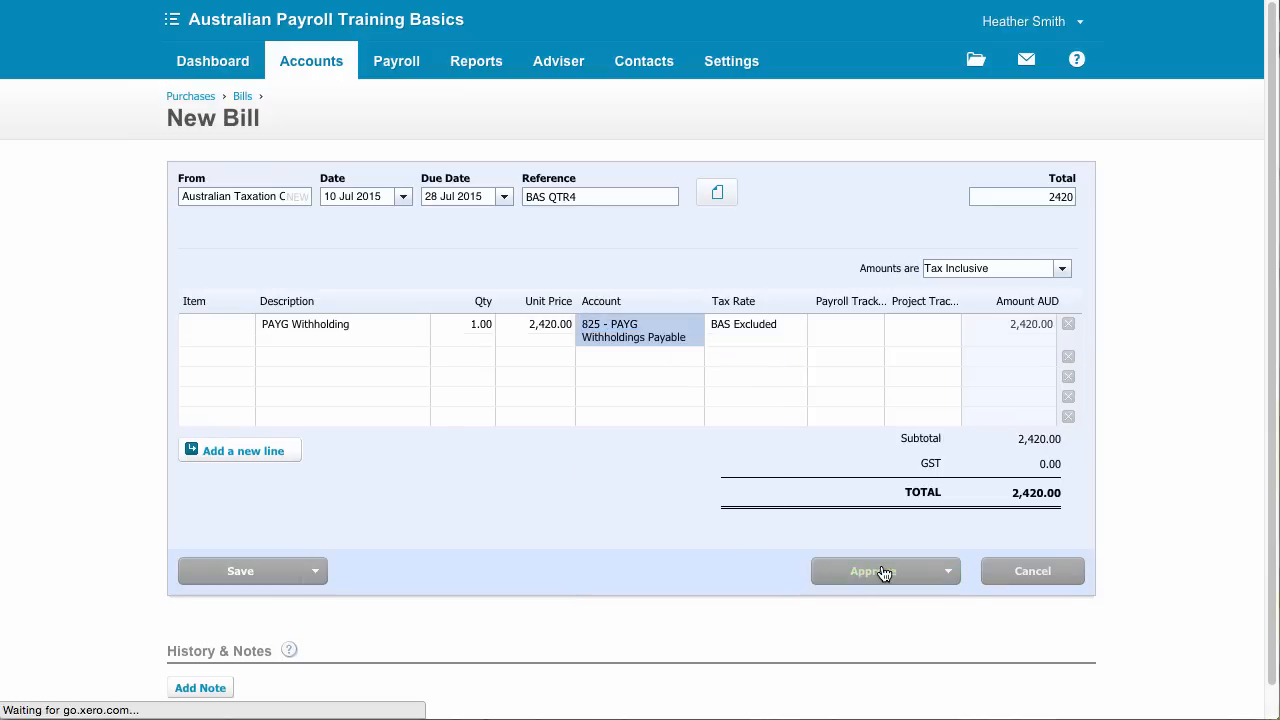
pyautogui.press('Tab')
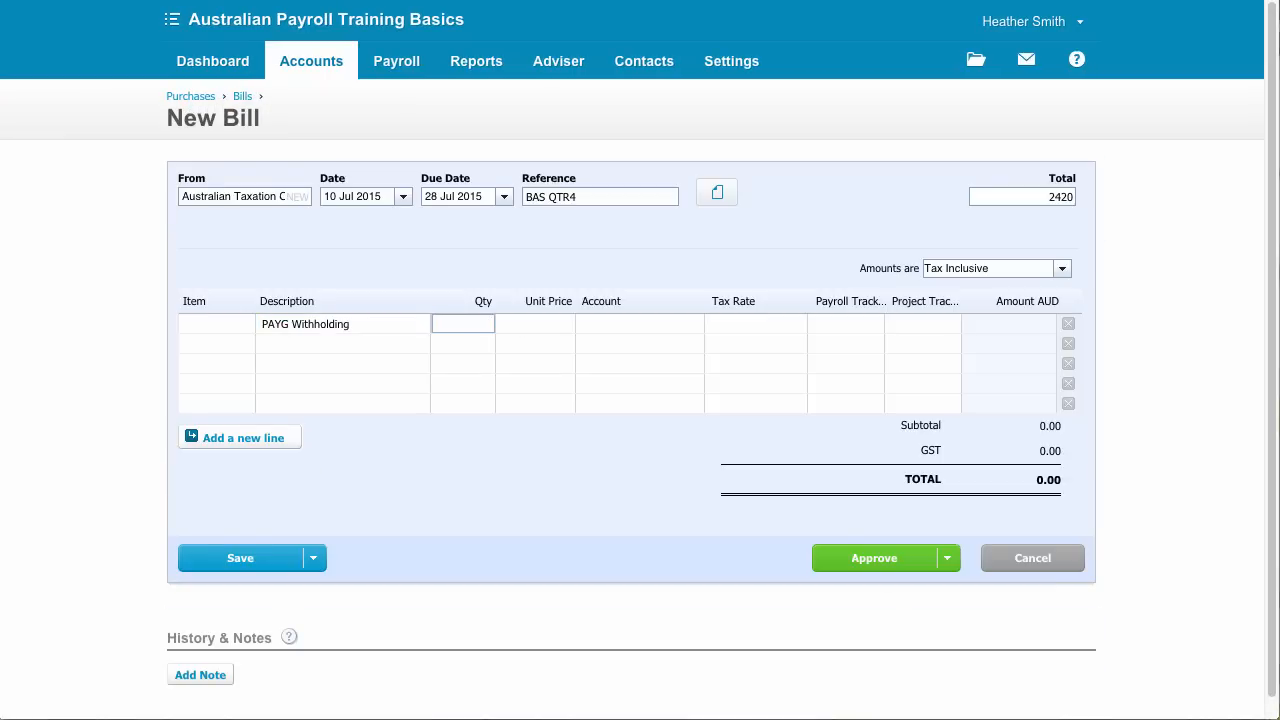
pyautogui.write('1')
pyautogui.press('Tab')
pyautogui.write('2420')
pyautogui.press('Tab')
pyautogui.write('825')
pyautogui.click(643, 347)
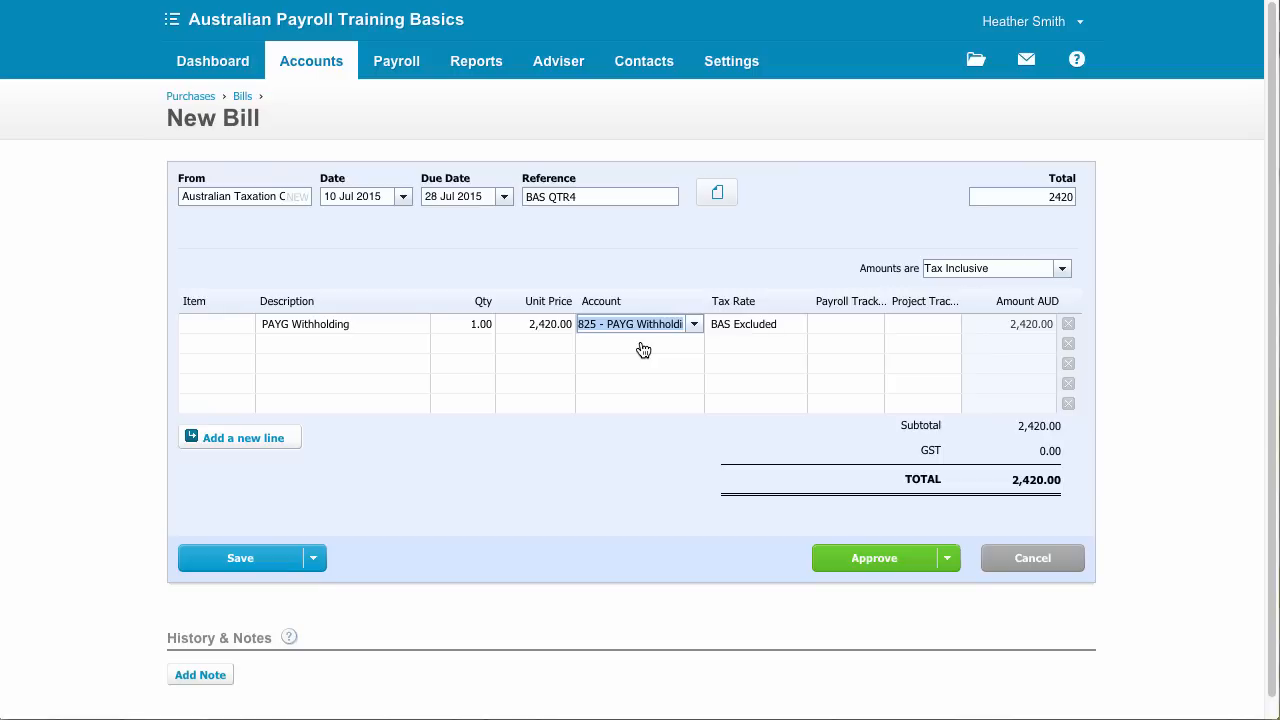
# Step: Approve the BAS QTR4 bill for 2,420.00
pyautogui.click(884, 572)
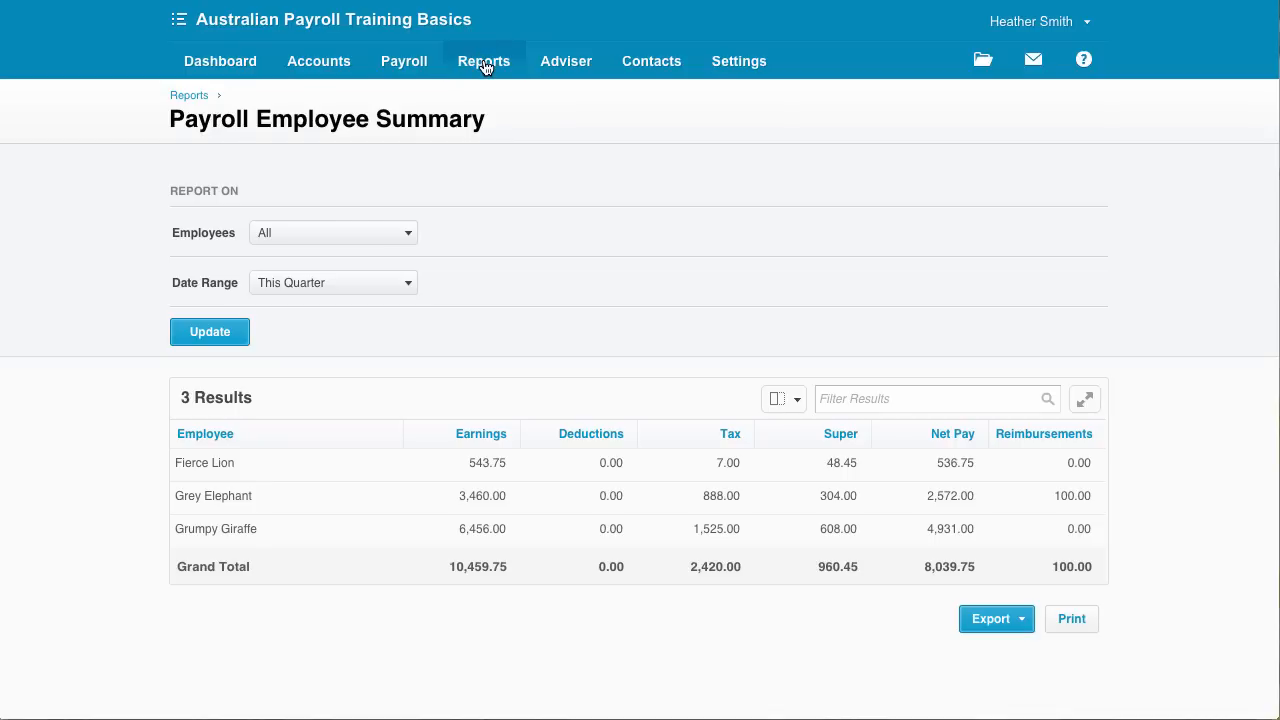
# Step: Open the Superannuation Accruals report for This Quarter
pyautogui.moveTo(485, 67)
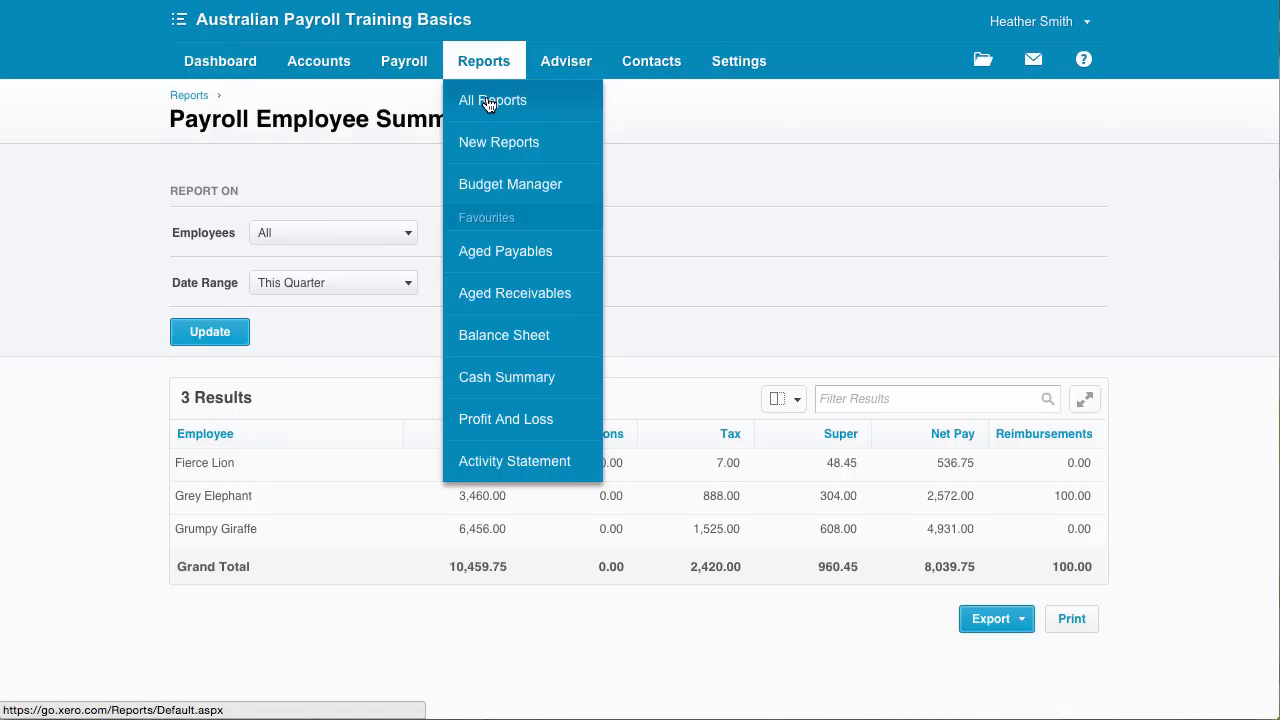
pyautogui.click(489, 104)
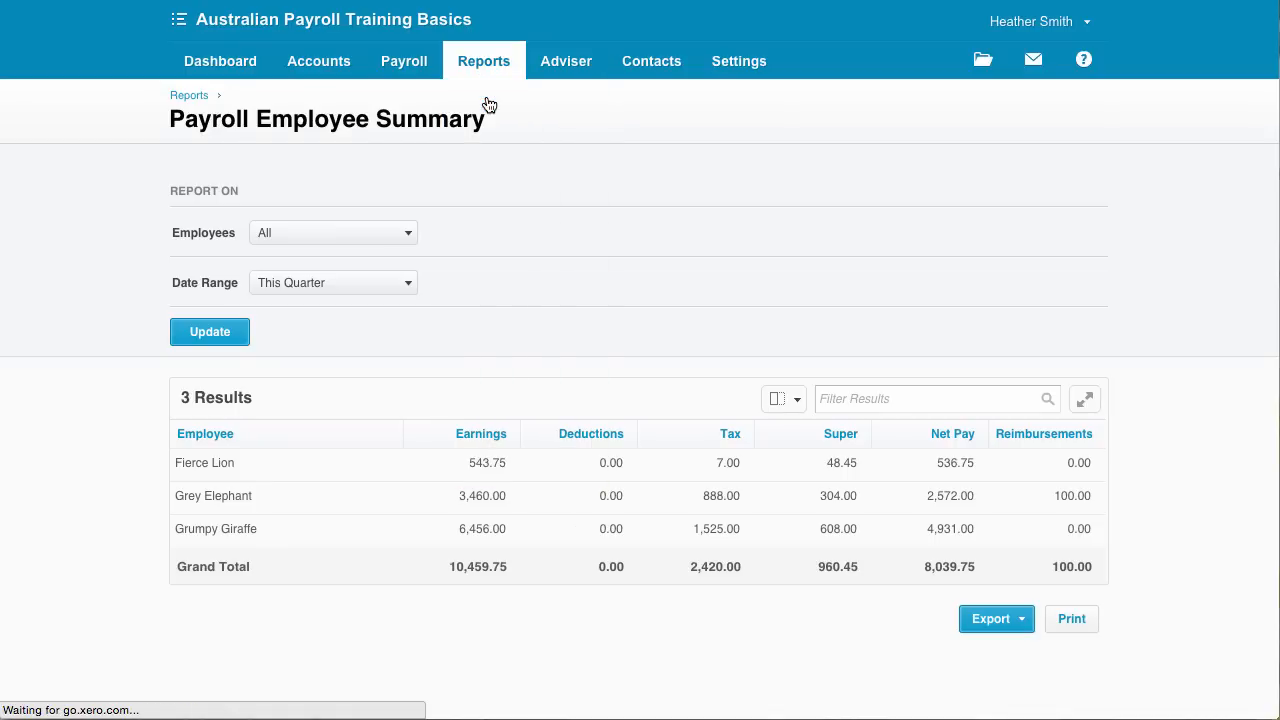
pyautogui.scroll(-3, 680, 420)
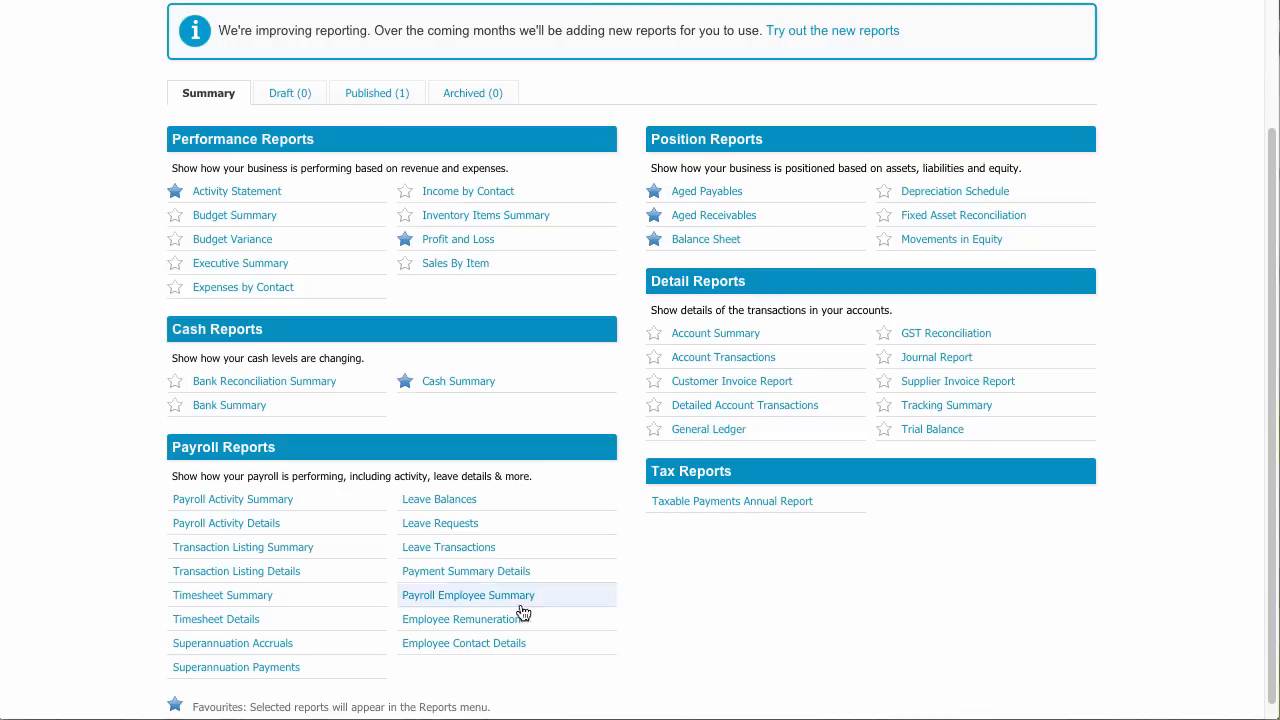
pyautogui.click(277, 646)
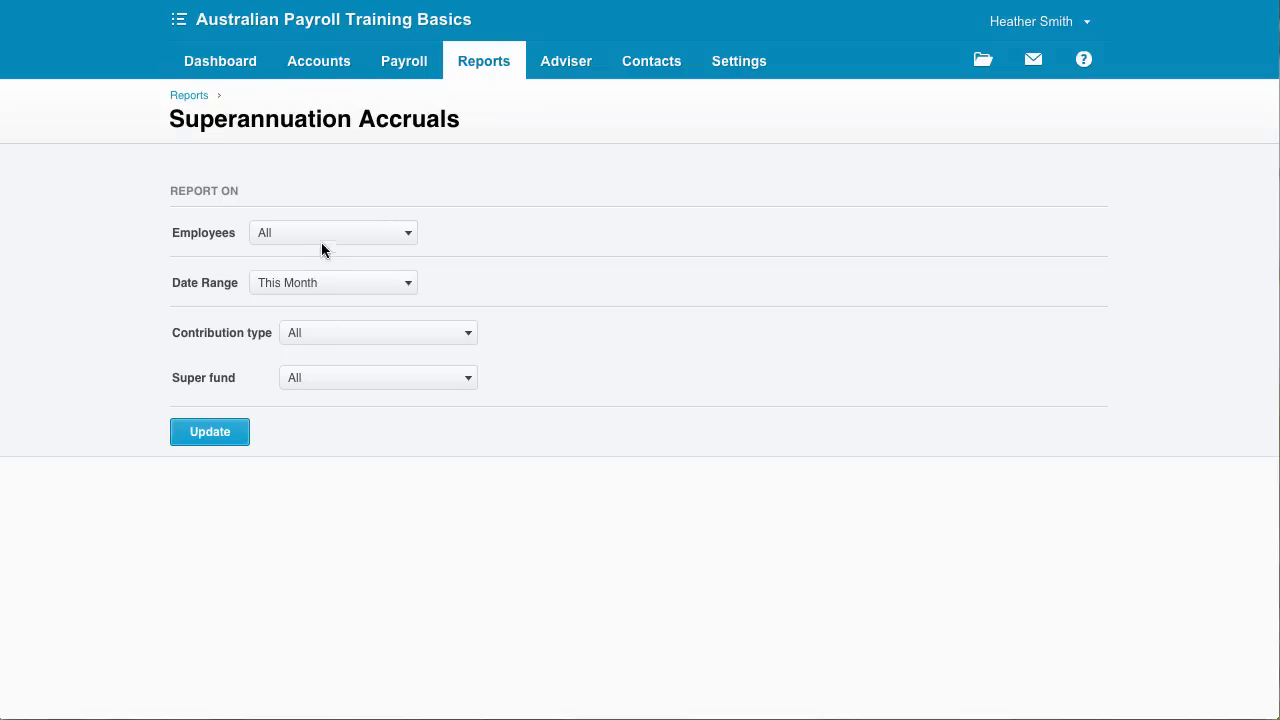
pyautogui.click(329, 285)
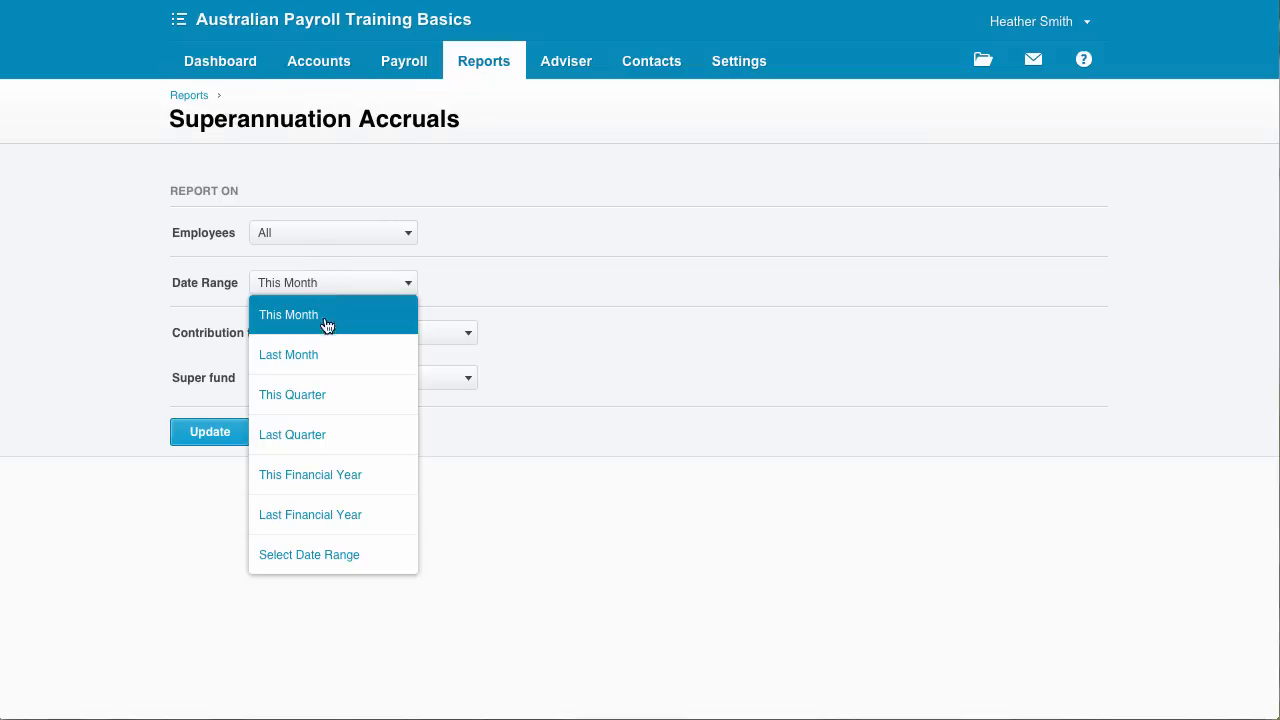
pyautogui.click(309, 398)
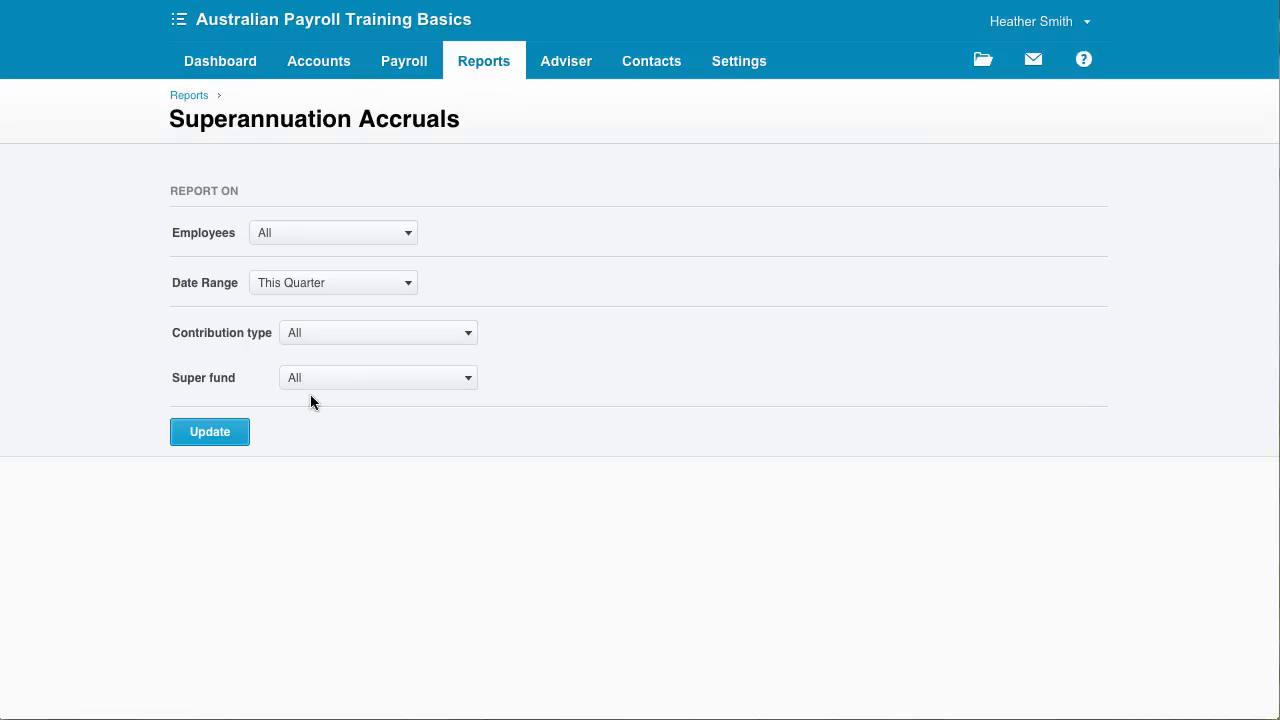
# Step: Filter the accruals to ANZ Smart Choice Super, then to Sunsuper, totalling 304.00
pyautogui.click(343, 386)
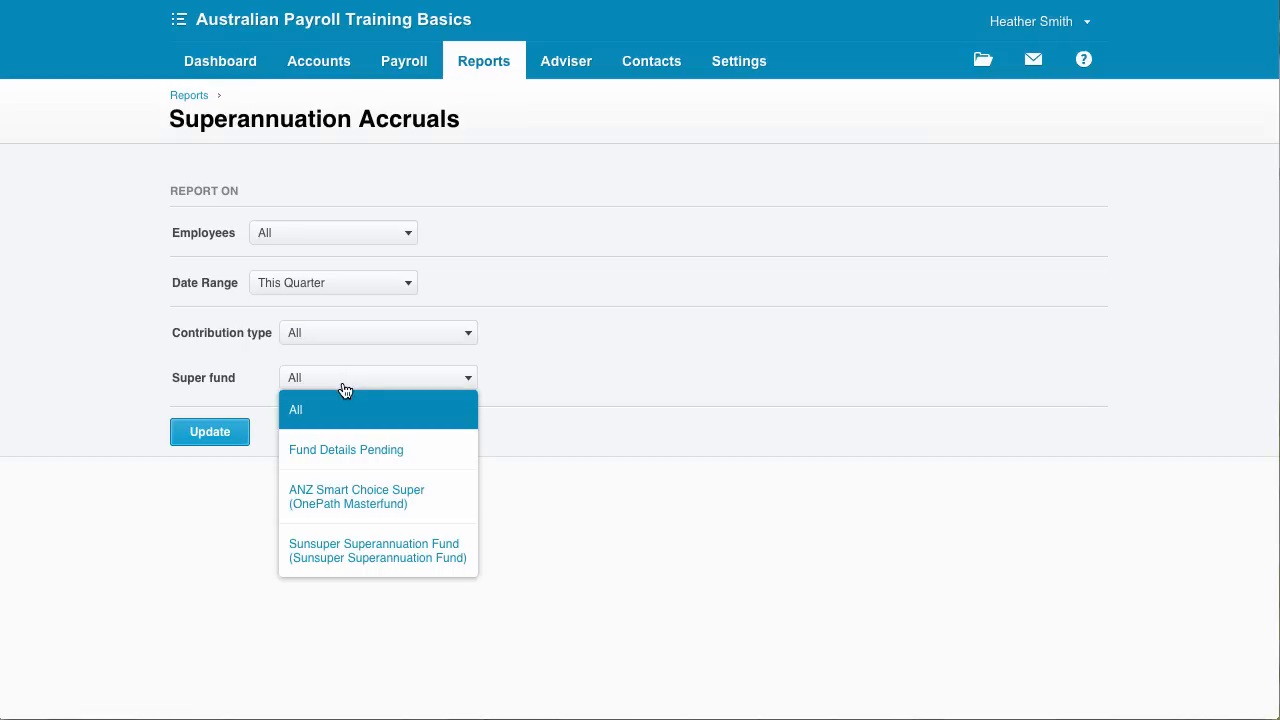
pyautogui.click(355, 500)
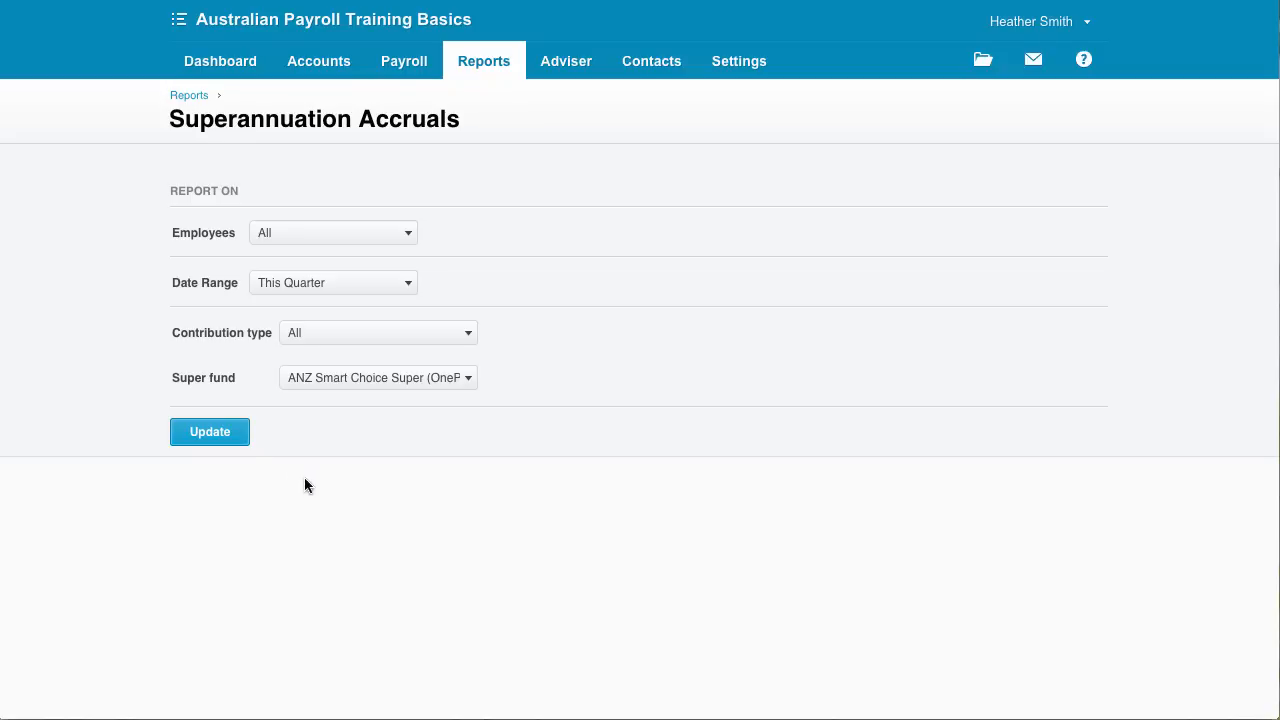
pyautogui.click(230, 436)
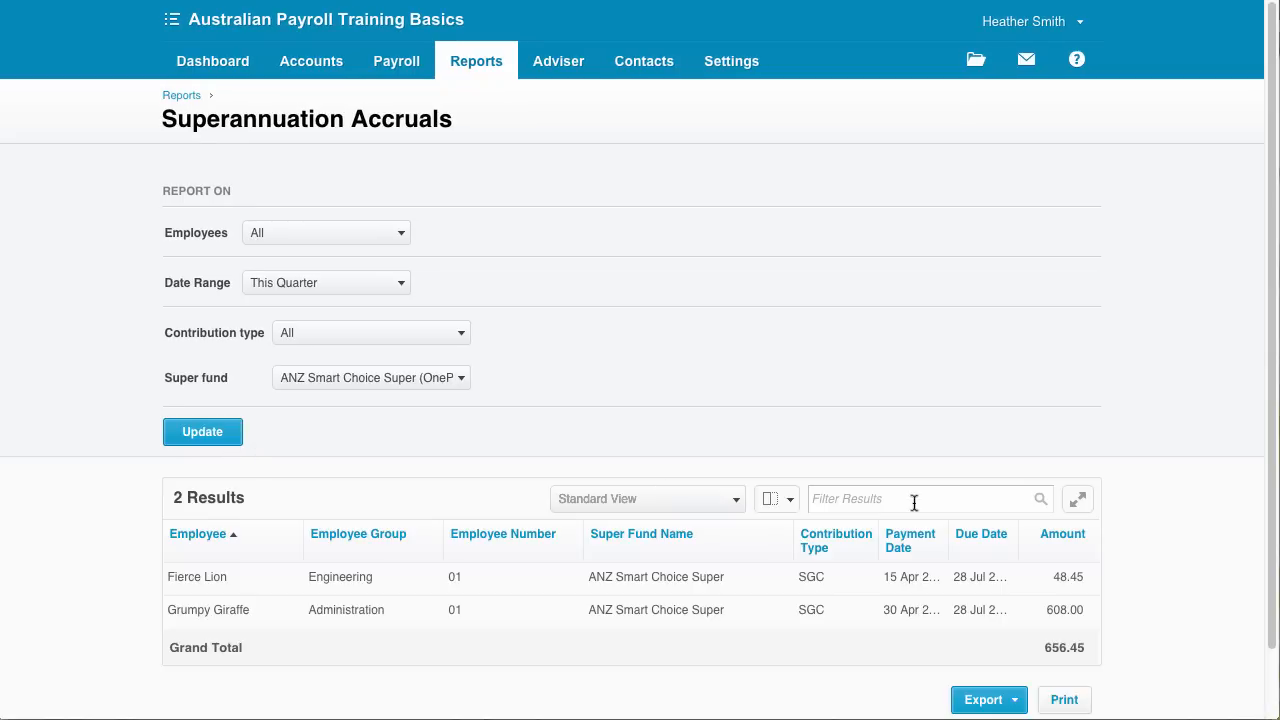
pyautogui.moveTo(1266, 600); pyautogui.dragTo(1270, 662)
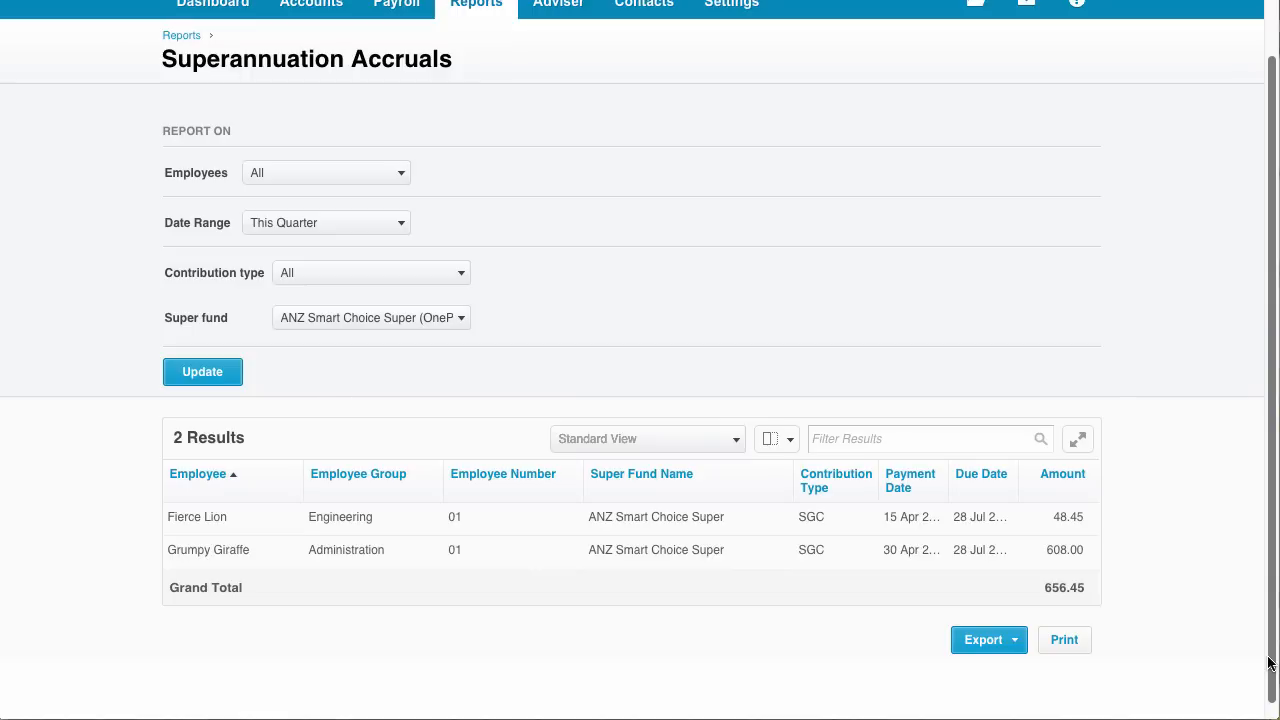
pyautogui.click(461, 326)
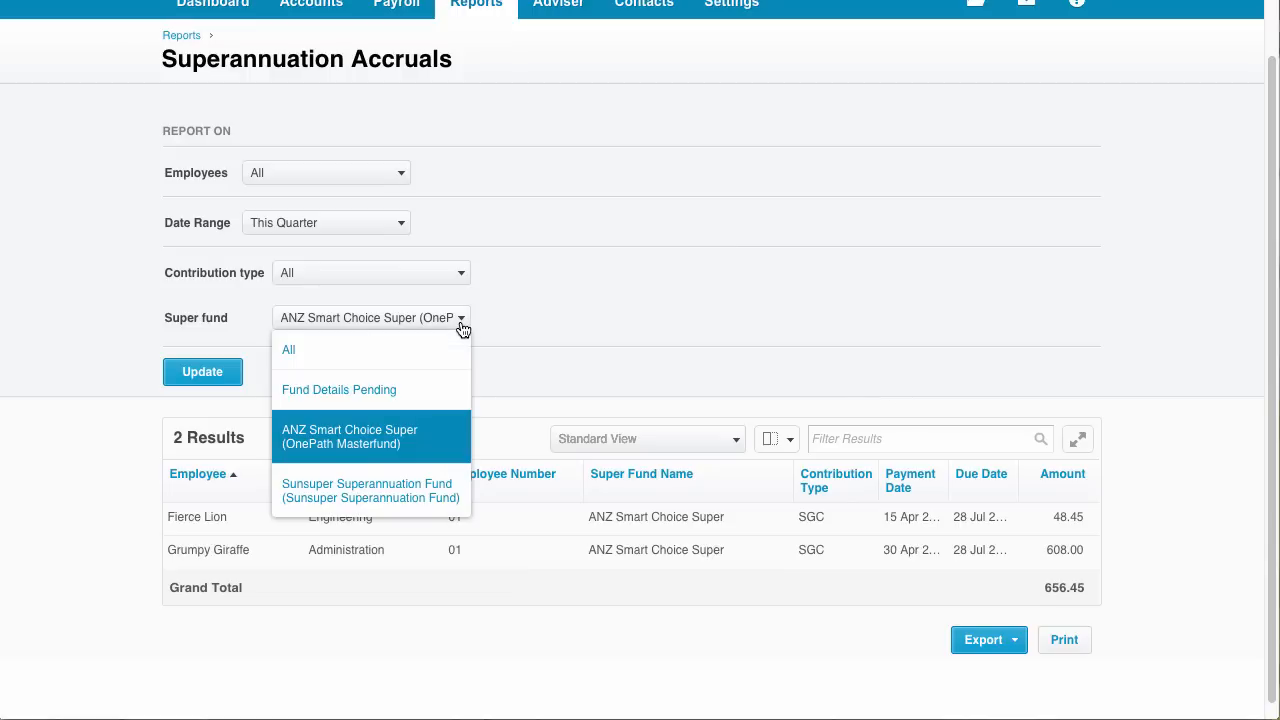
pyautogui.click(327, 492)
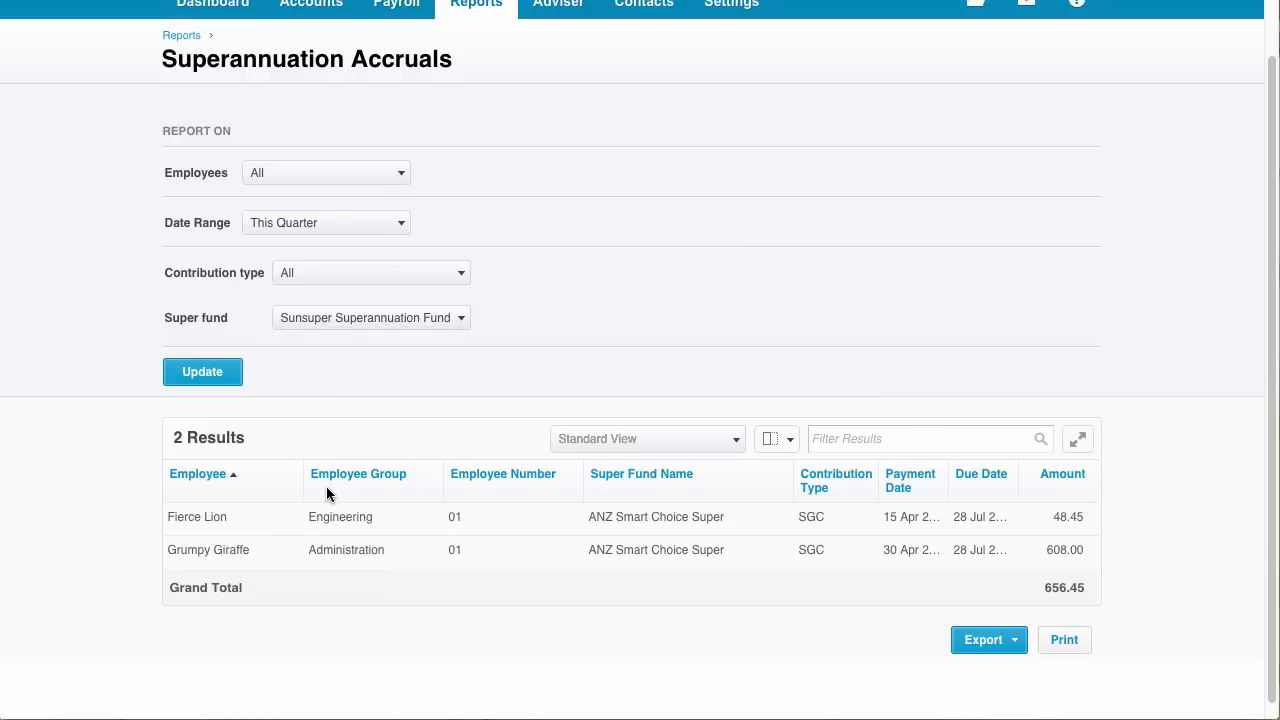
pyautogui.click(223, 371)
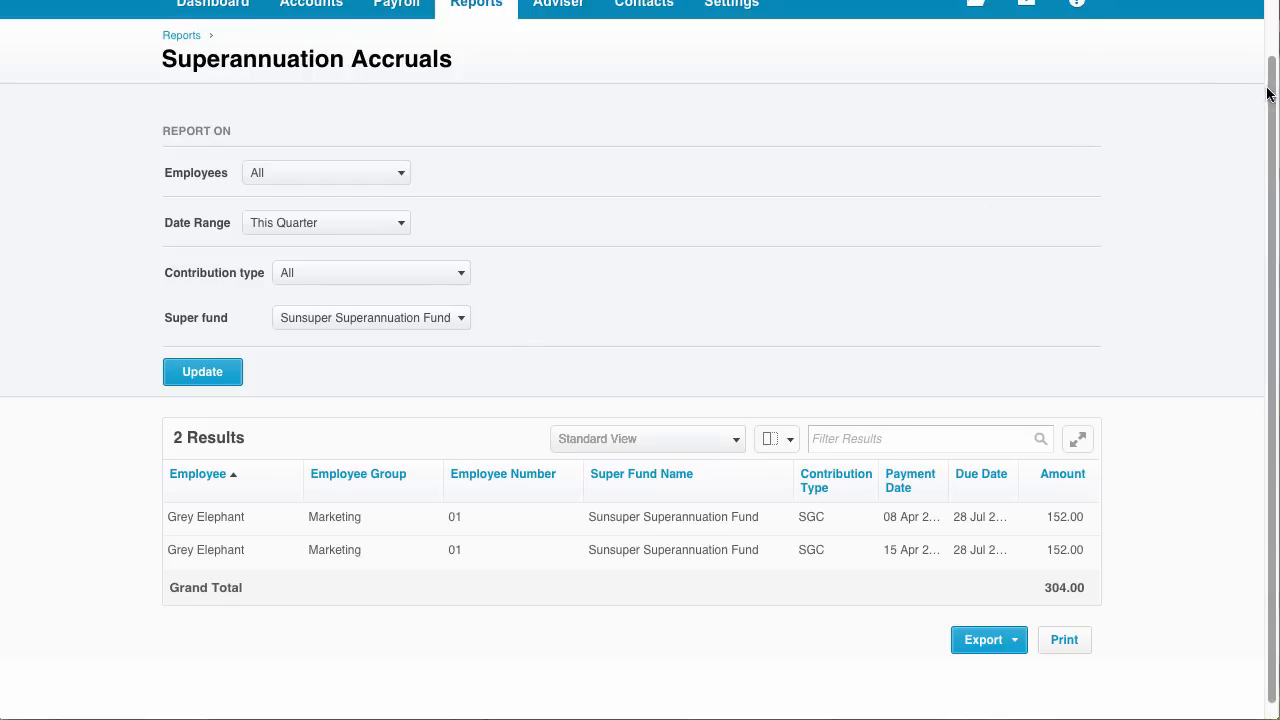
pyautogui.moveTo(1269, 92); pyautogui.dragTo(1267, 38)
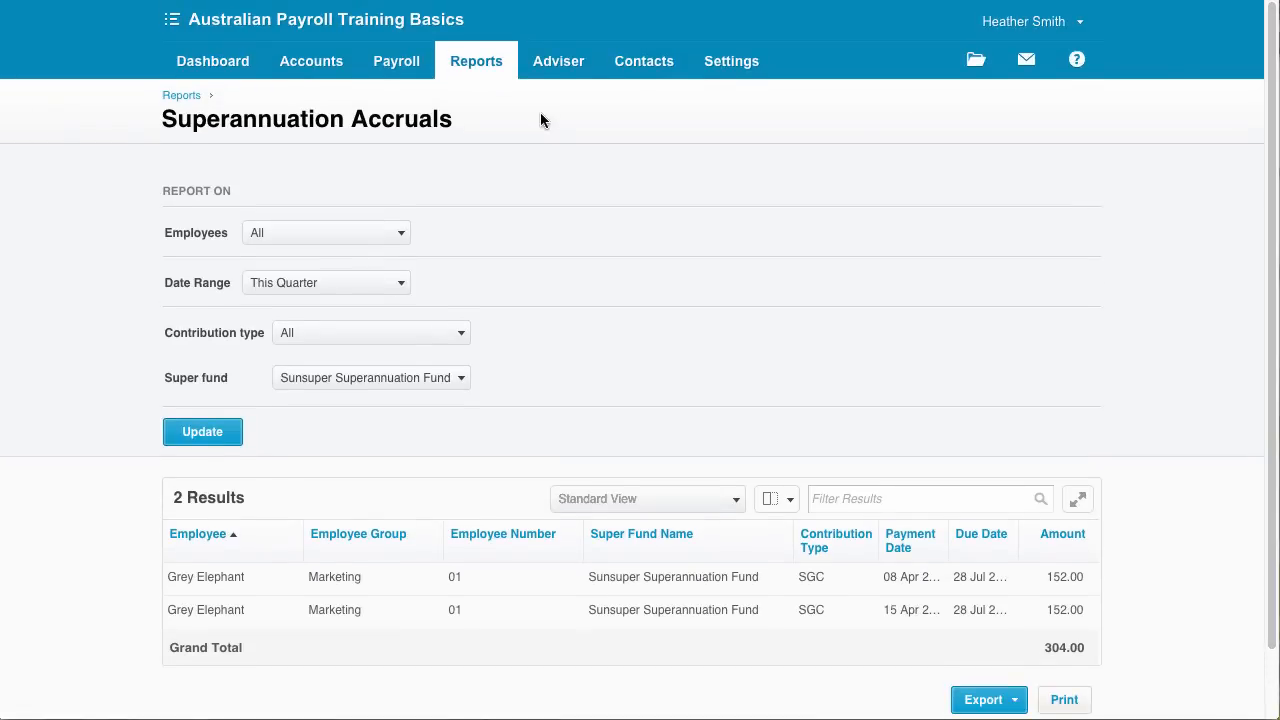
pyautogui.click(489, 67)
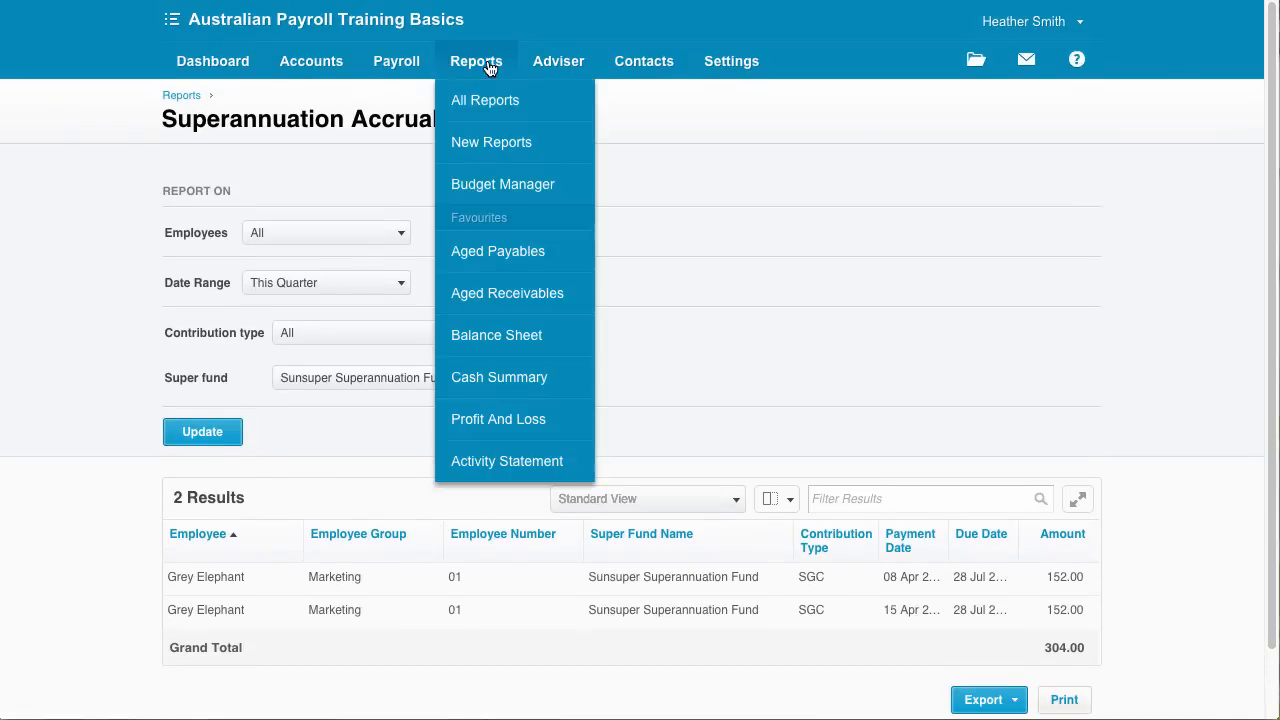
# Step: Show the Balance Sheet as at June 2015 with no comparison periods
pyautogui.click(494, 343)
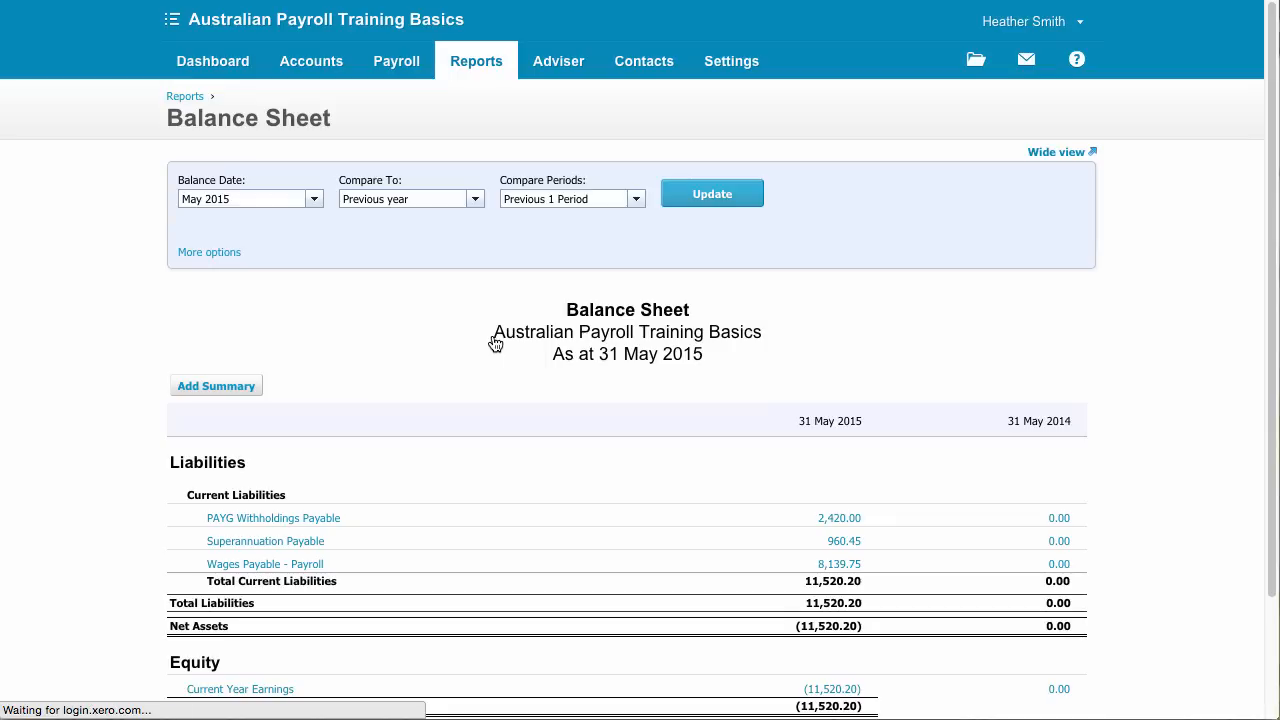
pyautogui.click(318, 201)
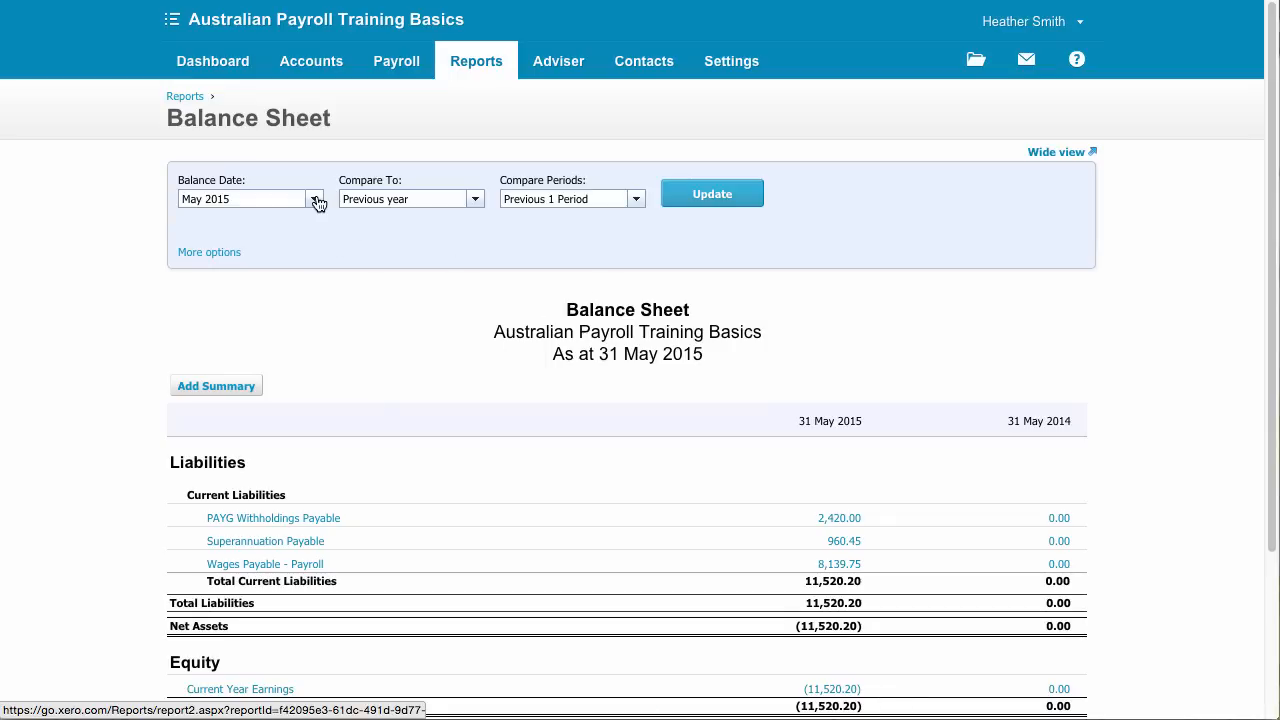
pyautogui.click(318, 201)
pyautogui.click(479, 201)
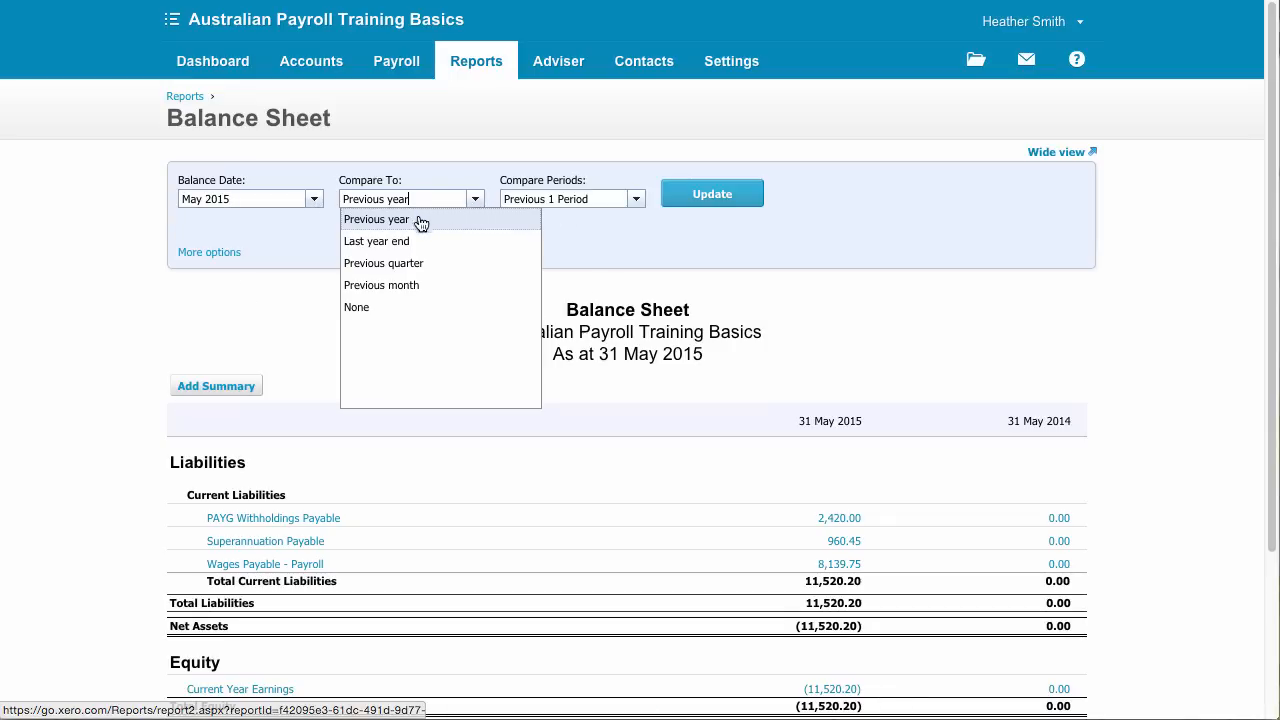
pyautogui.click(423, 308)
pyautogui.click(633, 200)
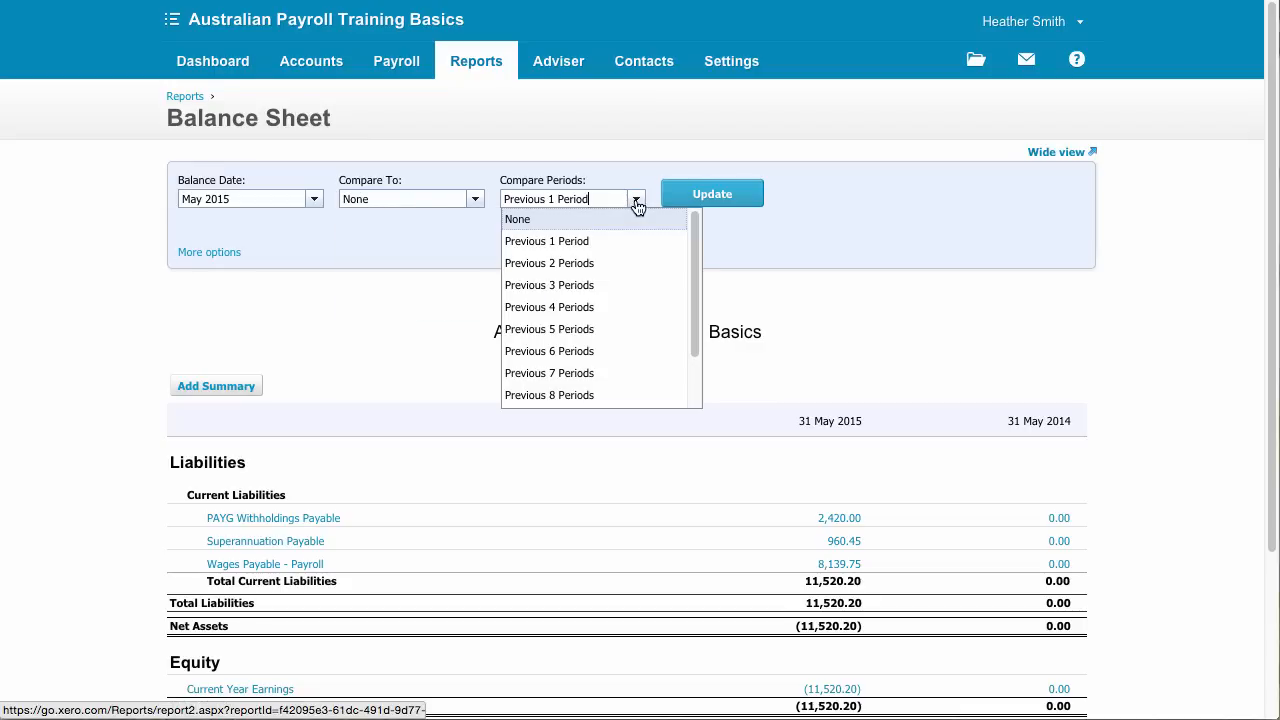
pyautogui.click(608, 216)
pyautogui.click(316, 201)
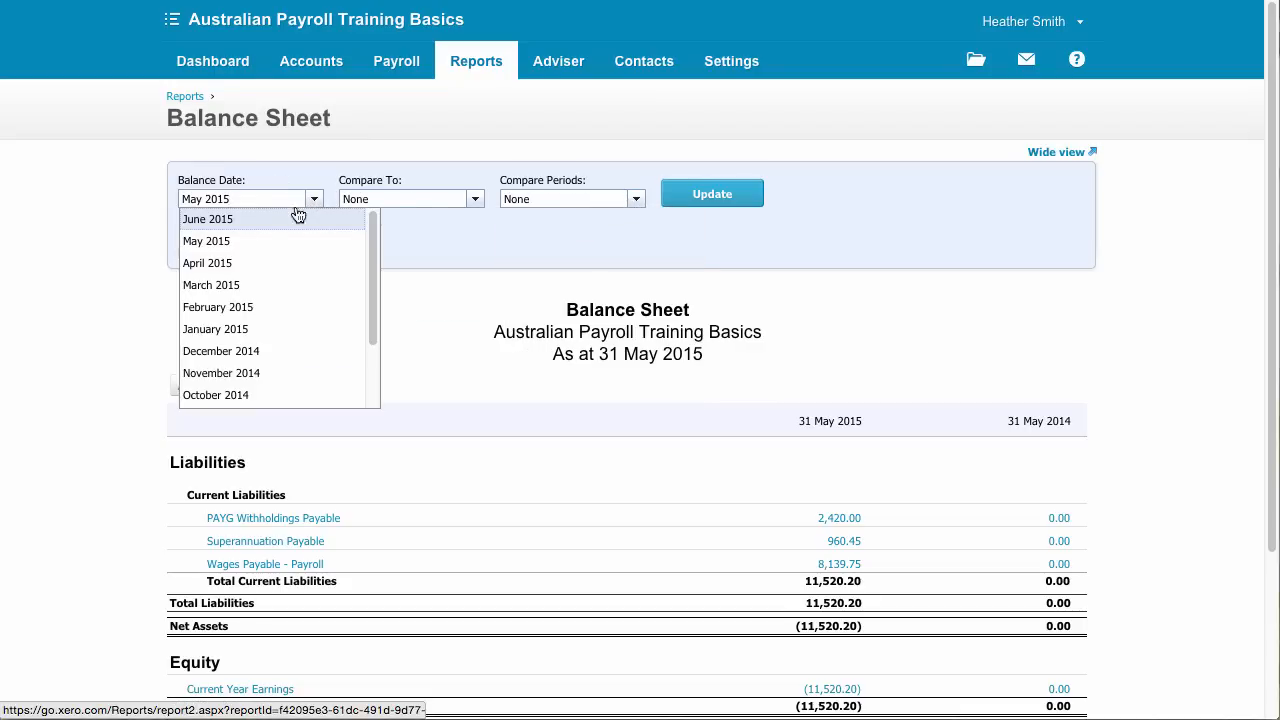
pyautogui.click(268, 220)
pyautogui.click(688, 204)
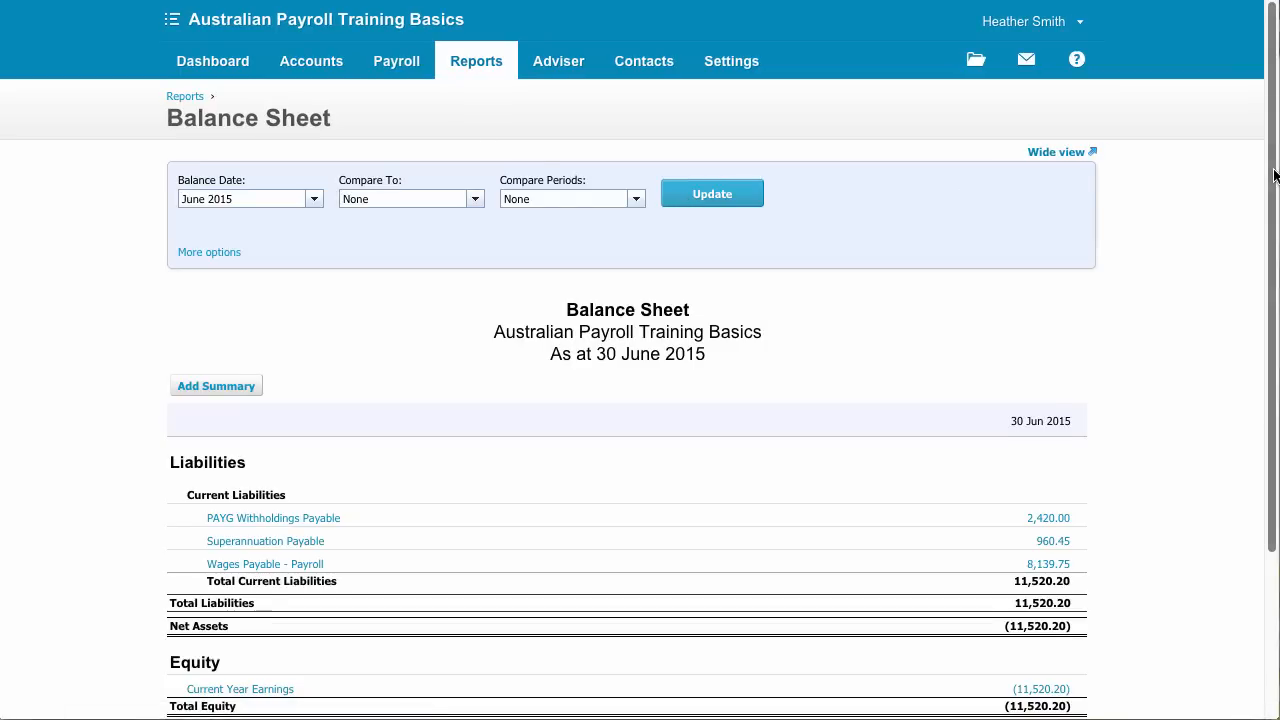
pyautogui.moveTo(1270, 170); pyautogui.dragTo(1272, 305)
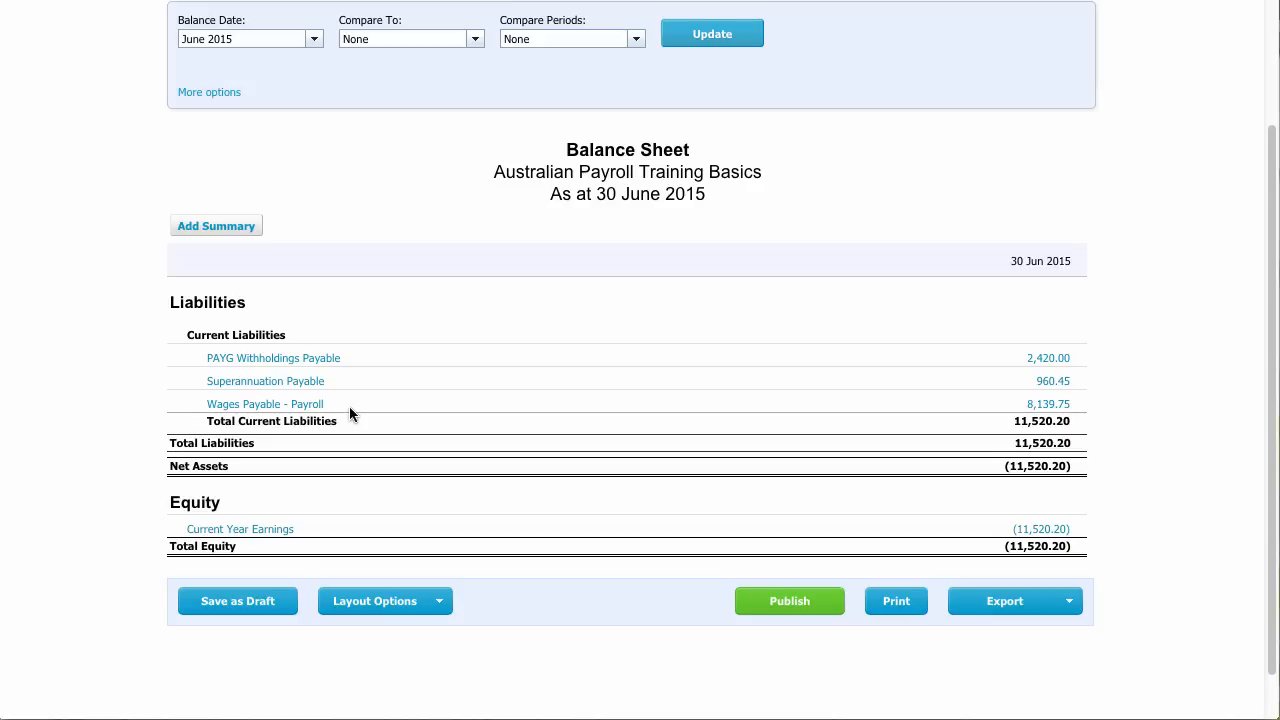
# Step: Duplicate the Balance Sheet's browser tab and review the liabilities
pyautogui.rightClick(379, 0)
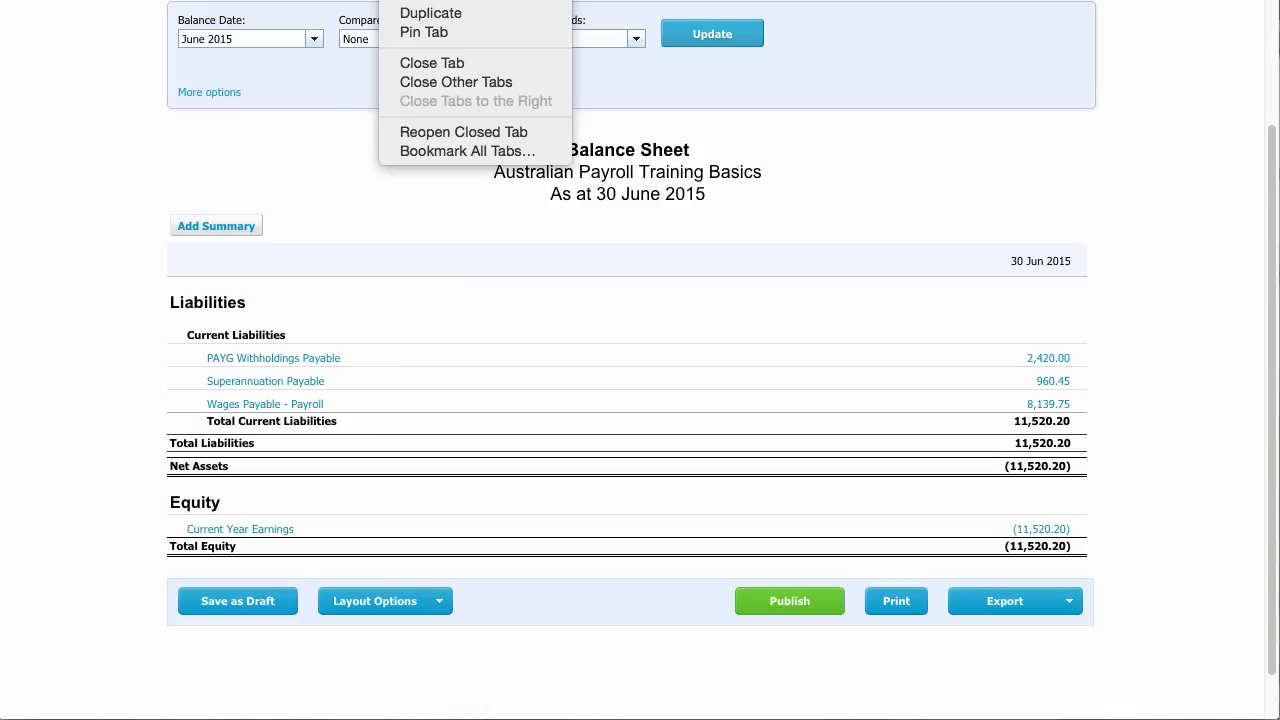
pyautogui.click(415, 15)
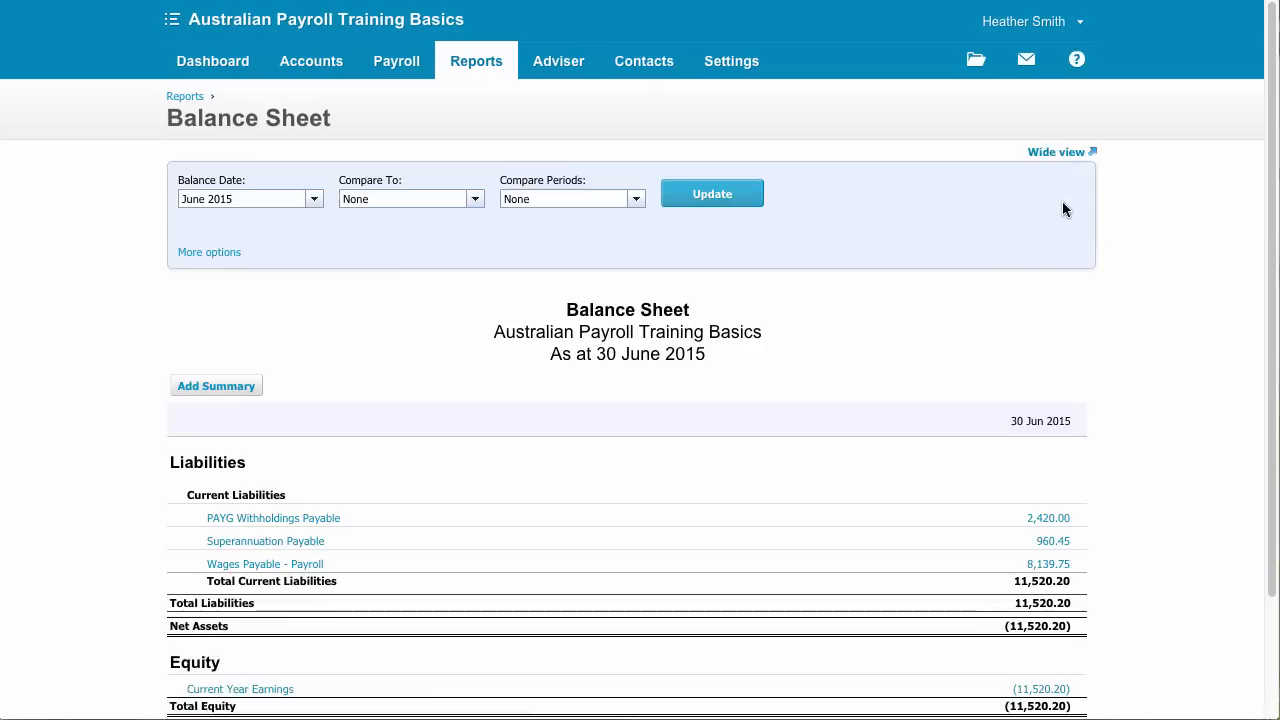
pyautogui.scroll(-3, 1063, 208)
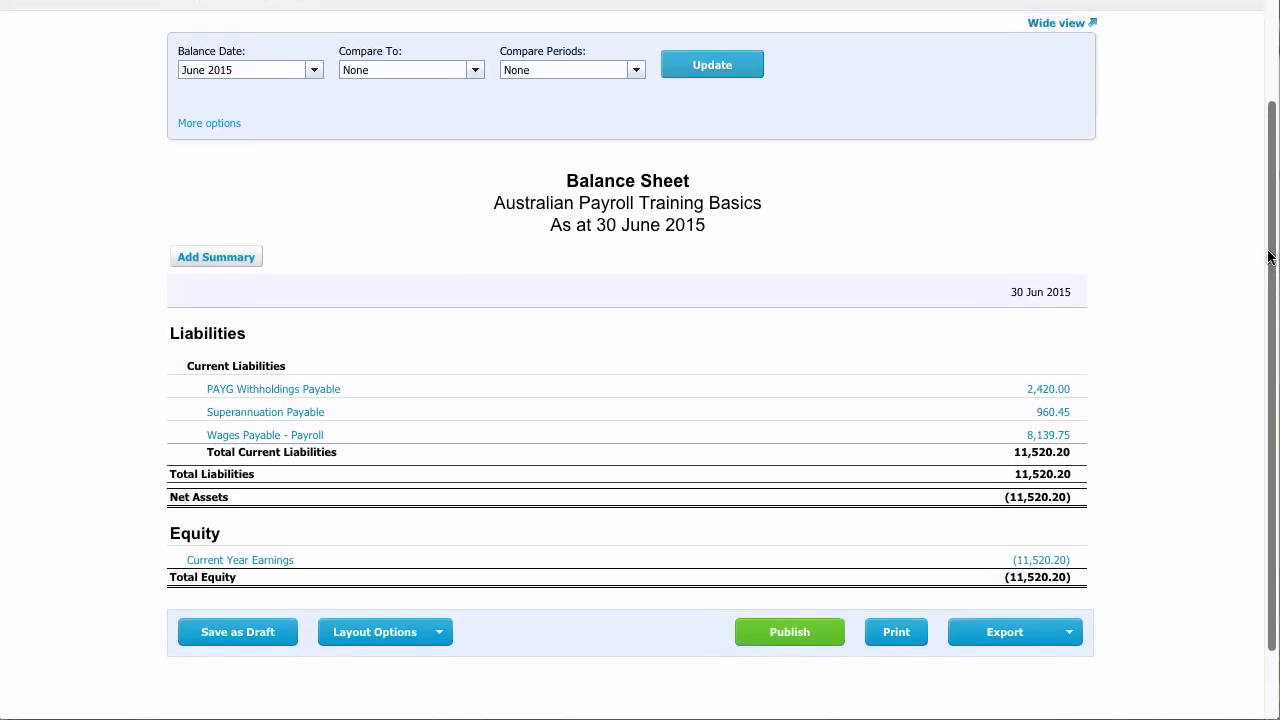
pyautogui.moveTo(1268, 257); pyautogui.dragTo(1260, 131)
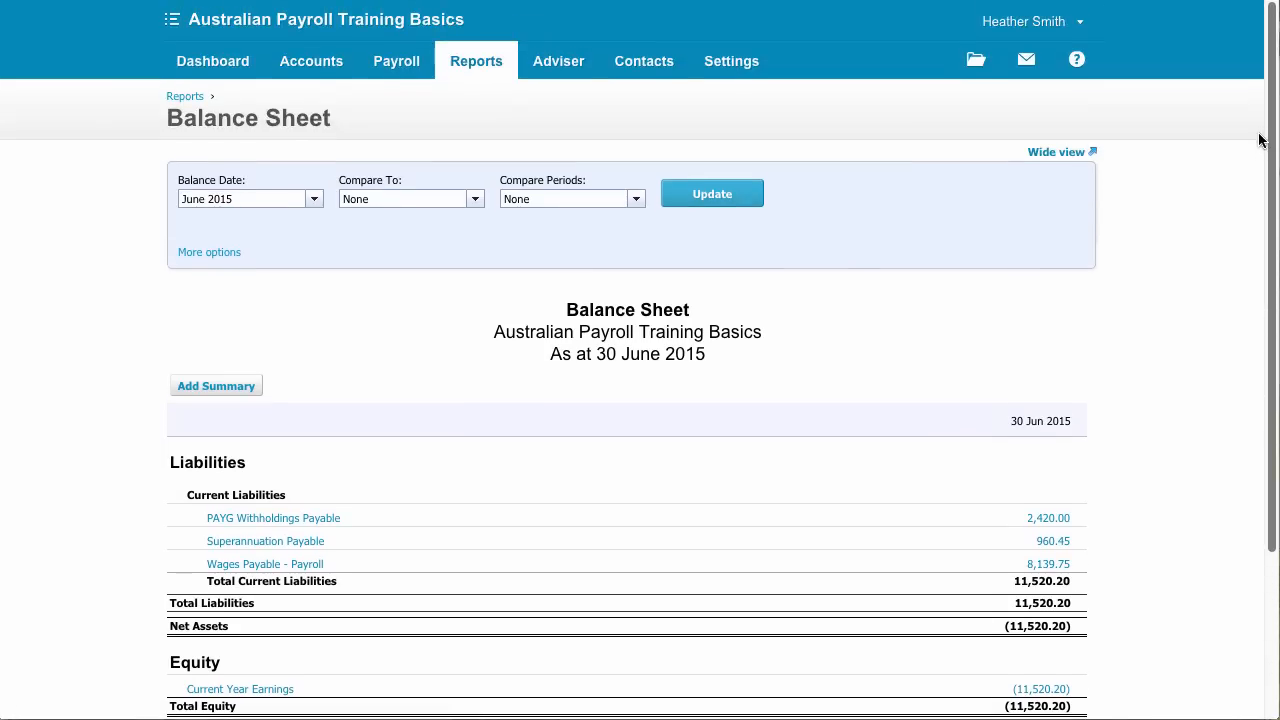
pyautogui.click(474, 62)
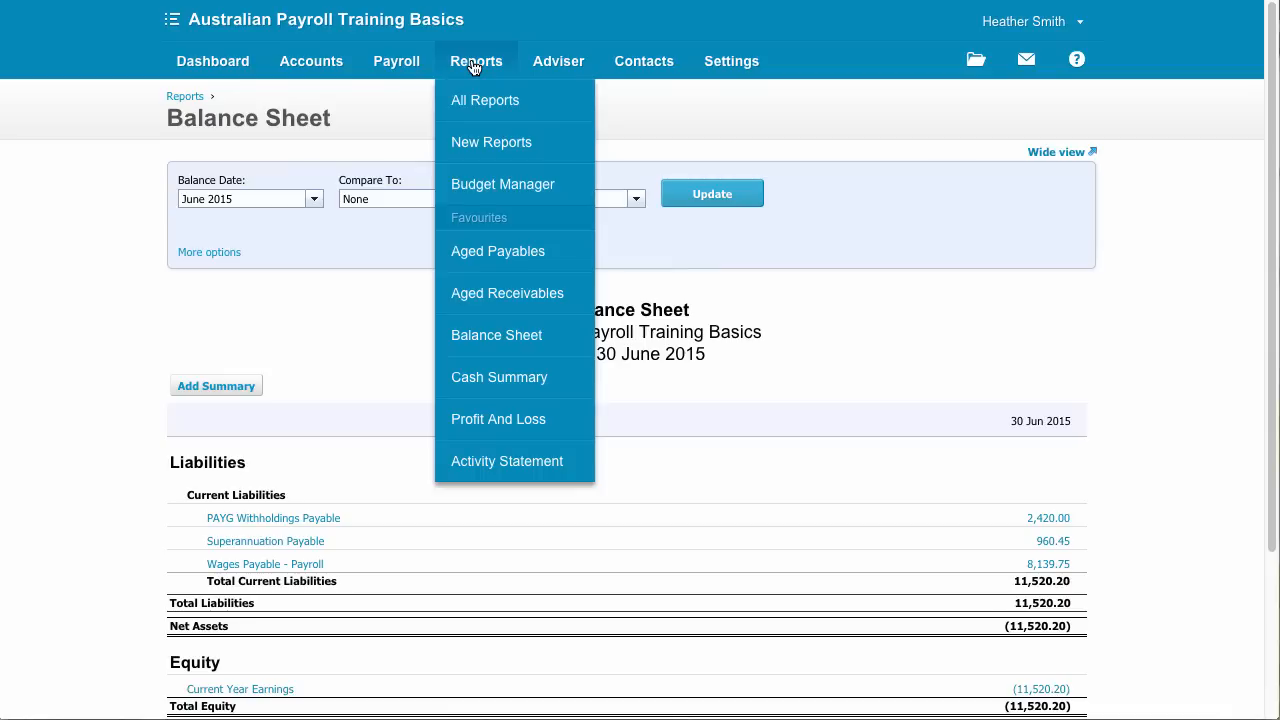
# Step: Run the Profit & Loss for 1 Apr–30 Jun 2015, showing 10,459.75 wages
pyautogui.click(501, 425)
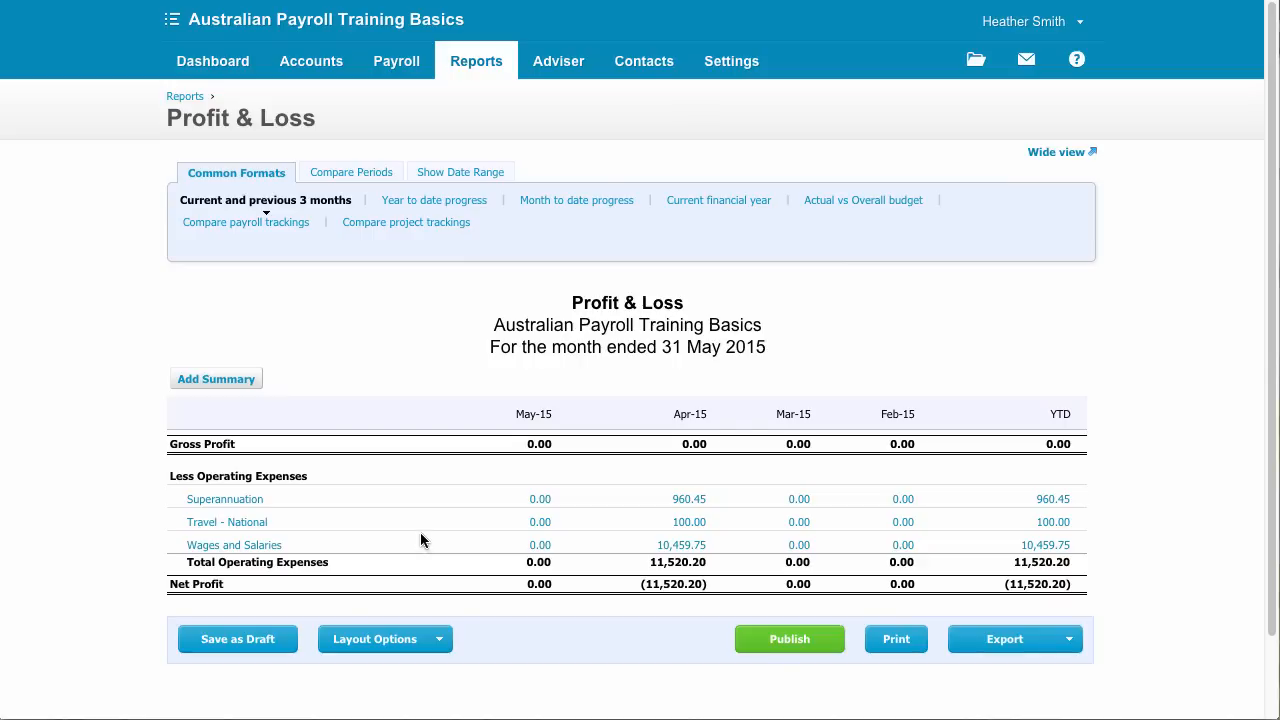
pyautogui.click(470, 172)
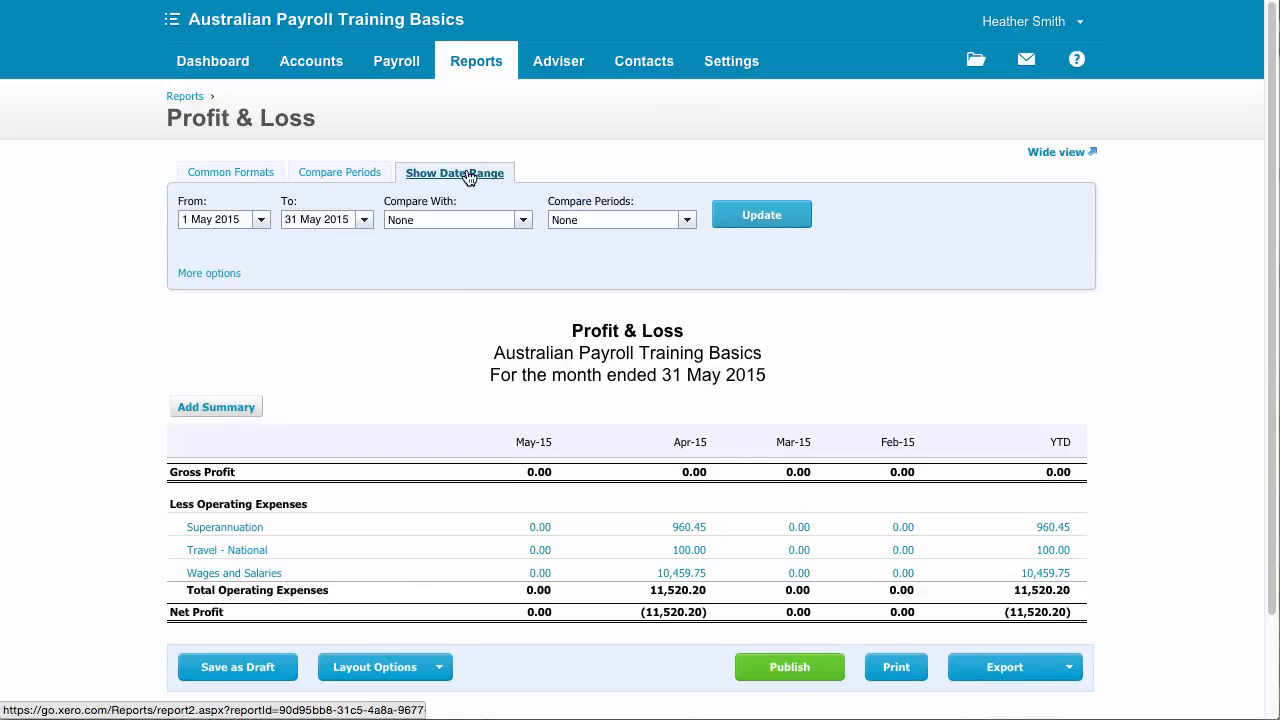
pyautogui.click(358, 219)
pyautogui.click(456, 248)
pyautogui.click(357, 374)
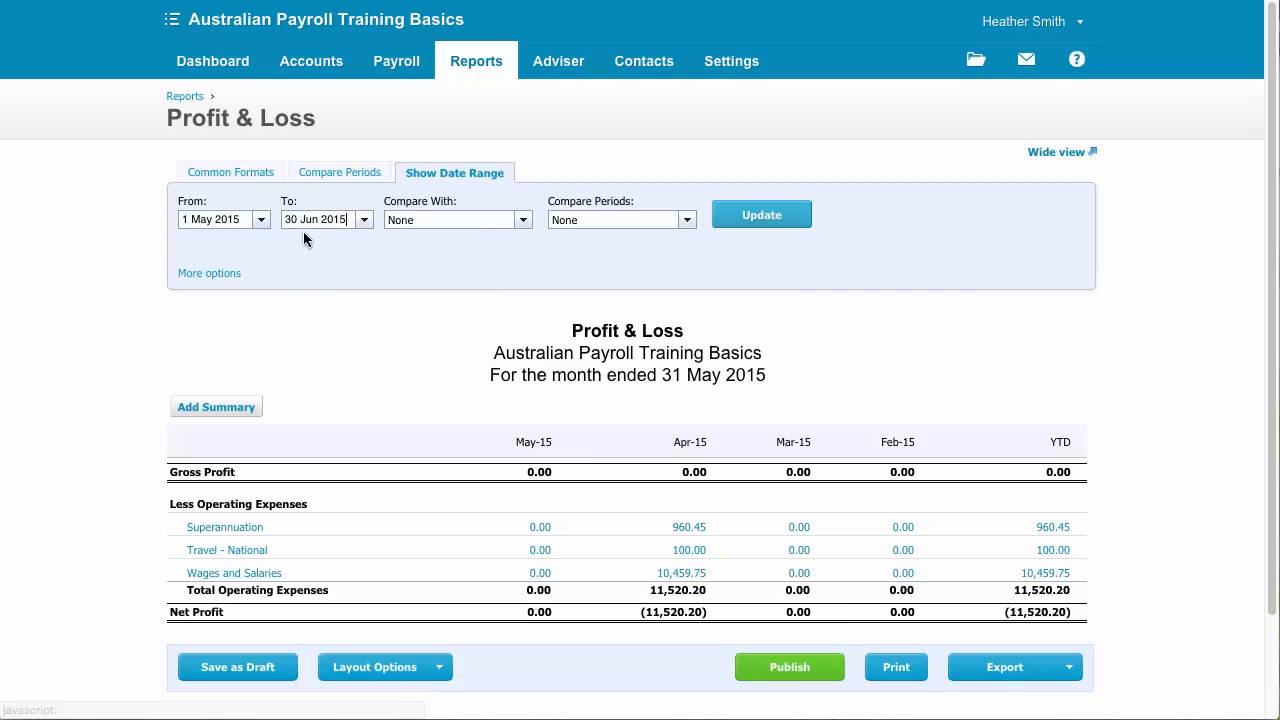
pyautogui.click(260, 219)
pyautogui.click(202, 248)
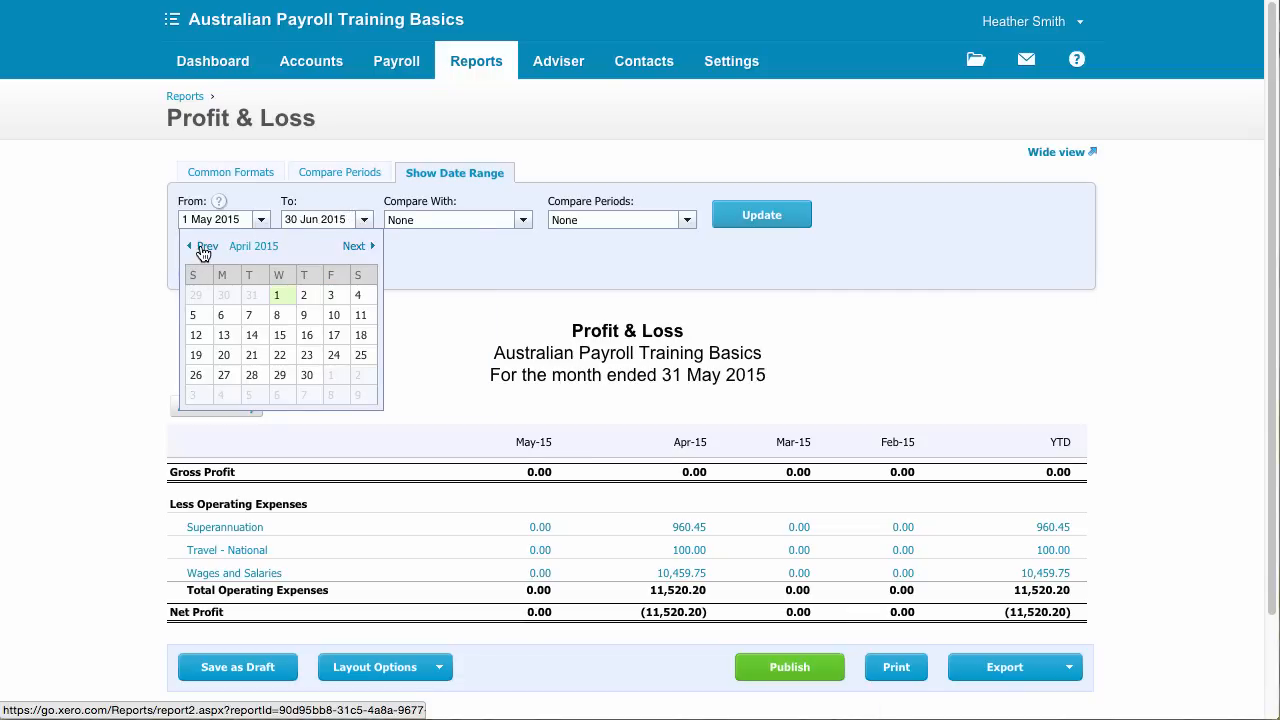
pyautogui.click(281, 296)
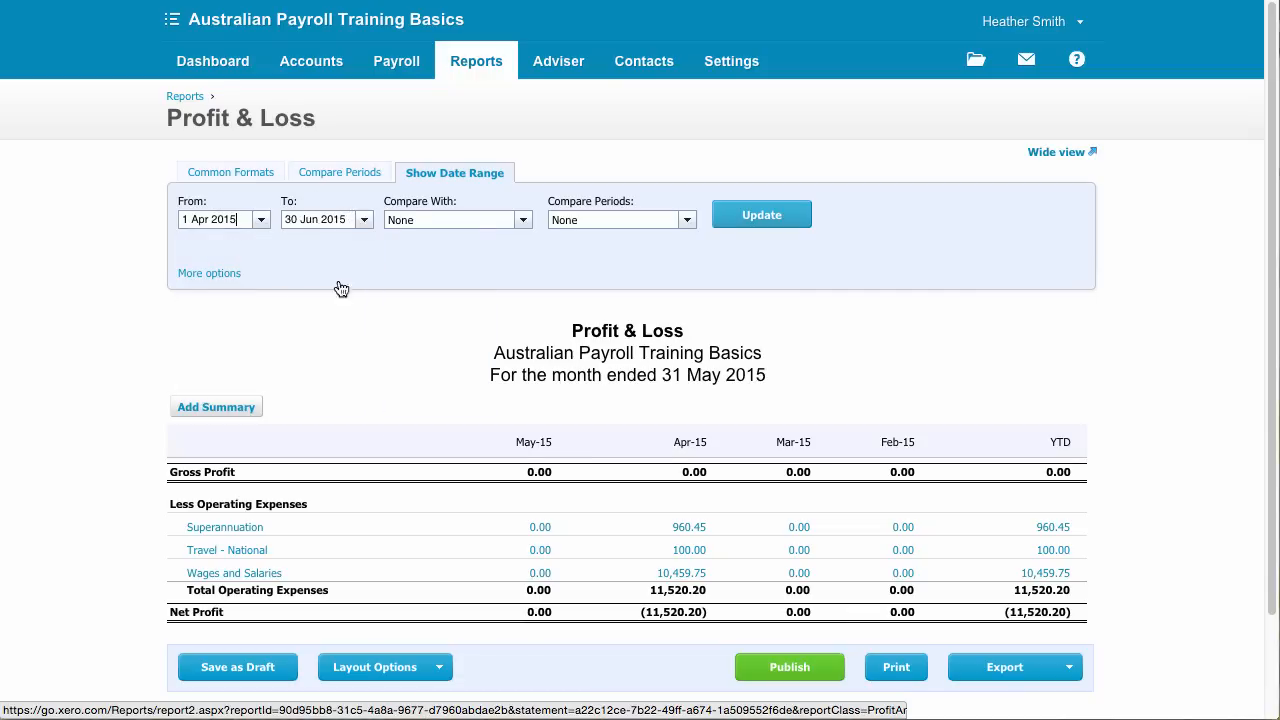
pyautogui.click(748, 218)
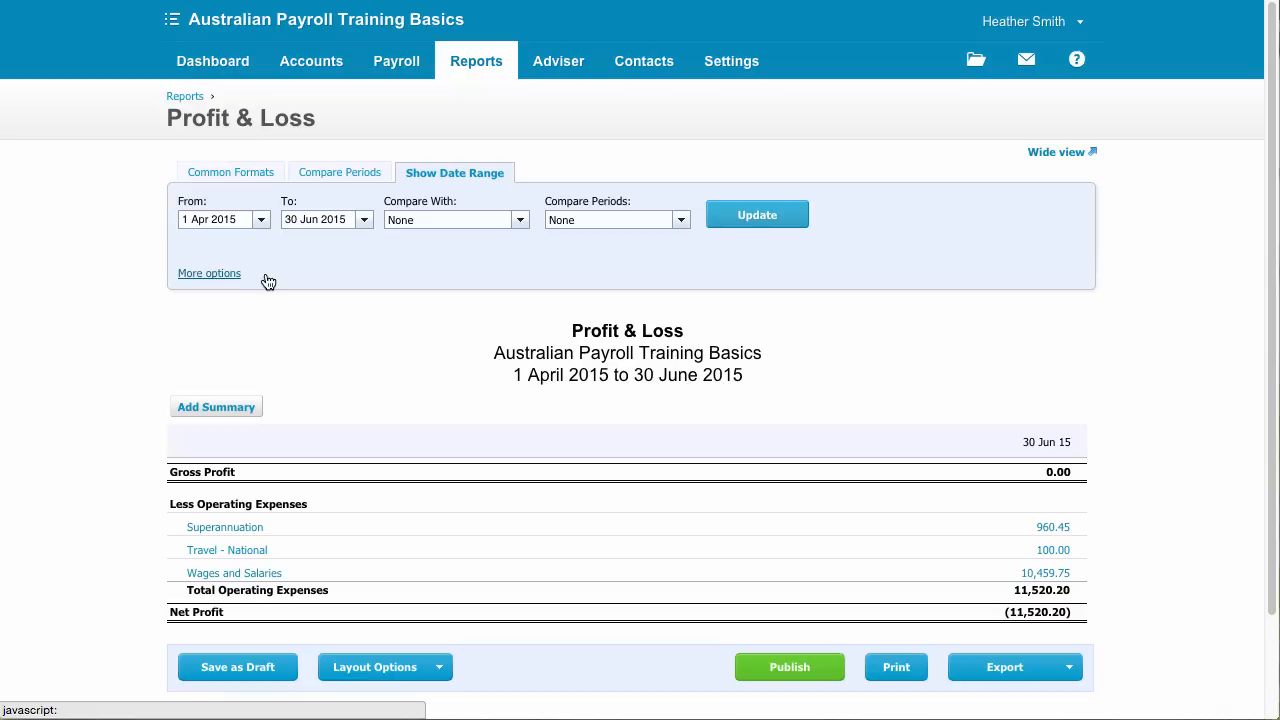
pyautogui.click(240, 176)
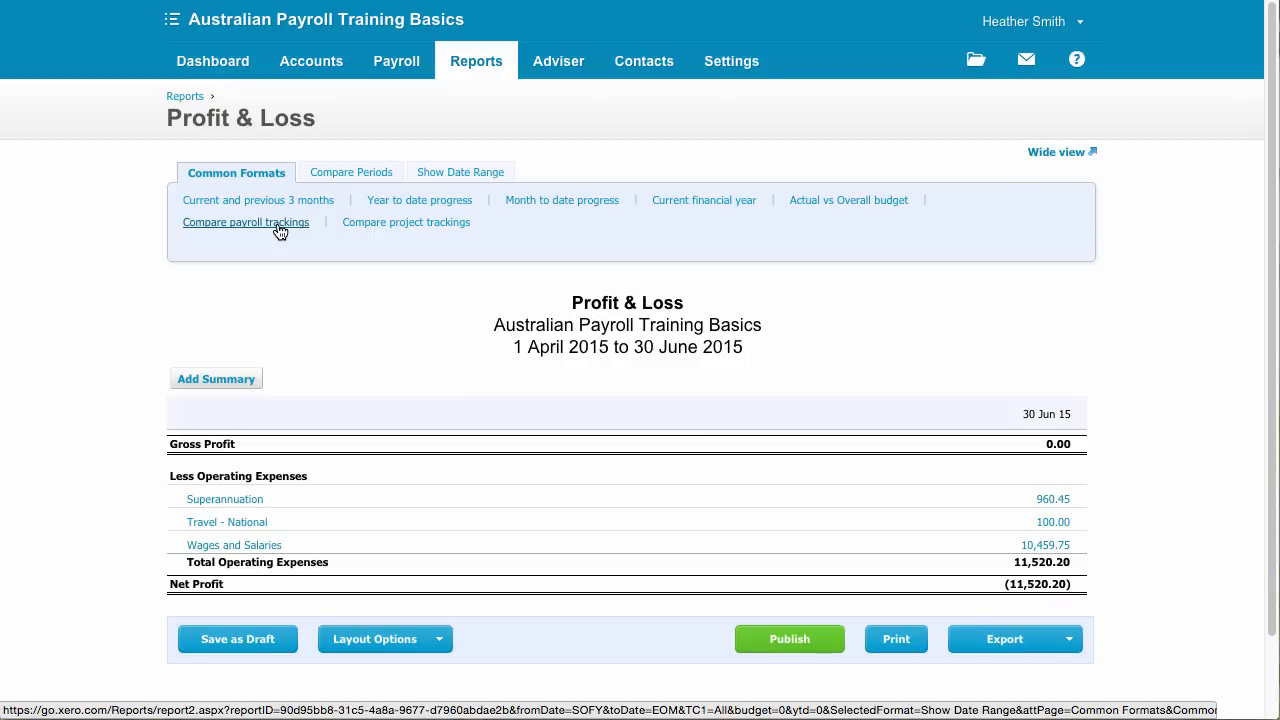
# Step: Compare profit and loss by payroll and project trackings, then reconcile the payroll wages bank account
pyautogui.click(280, 225)
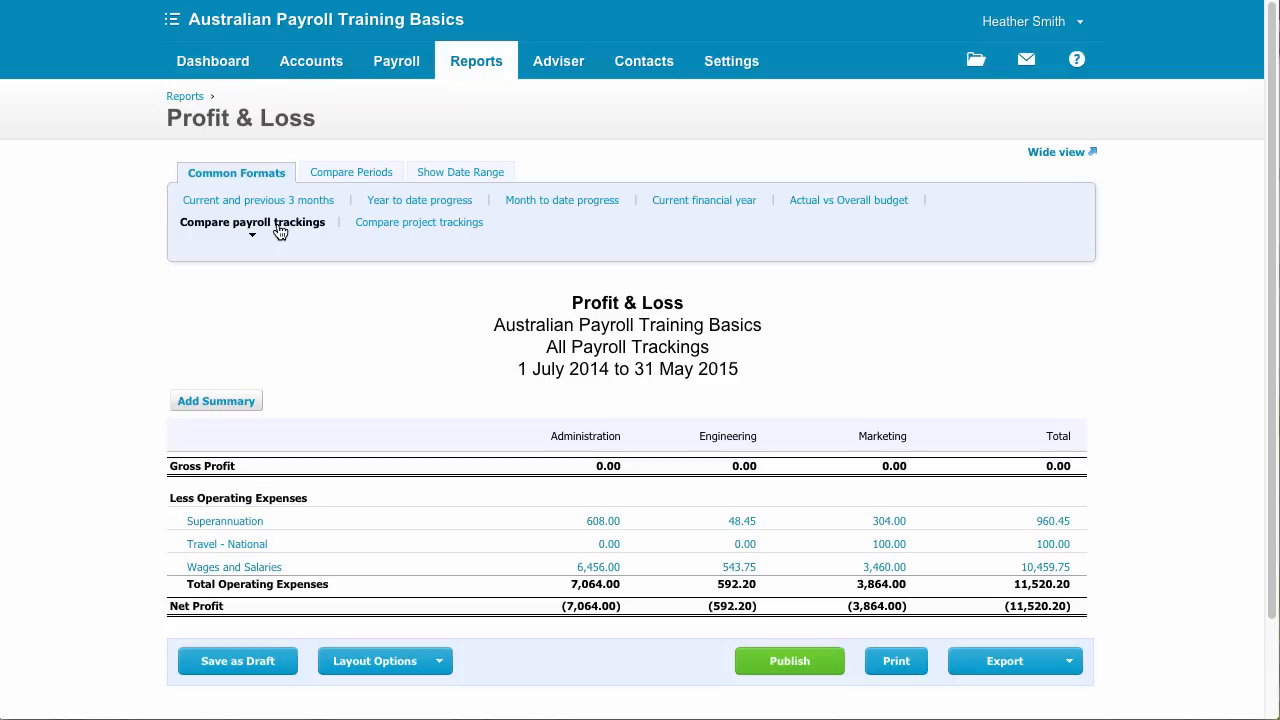
pyautogui.click(388, 228)
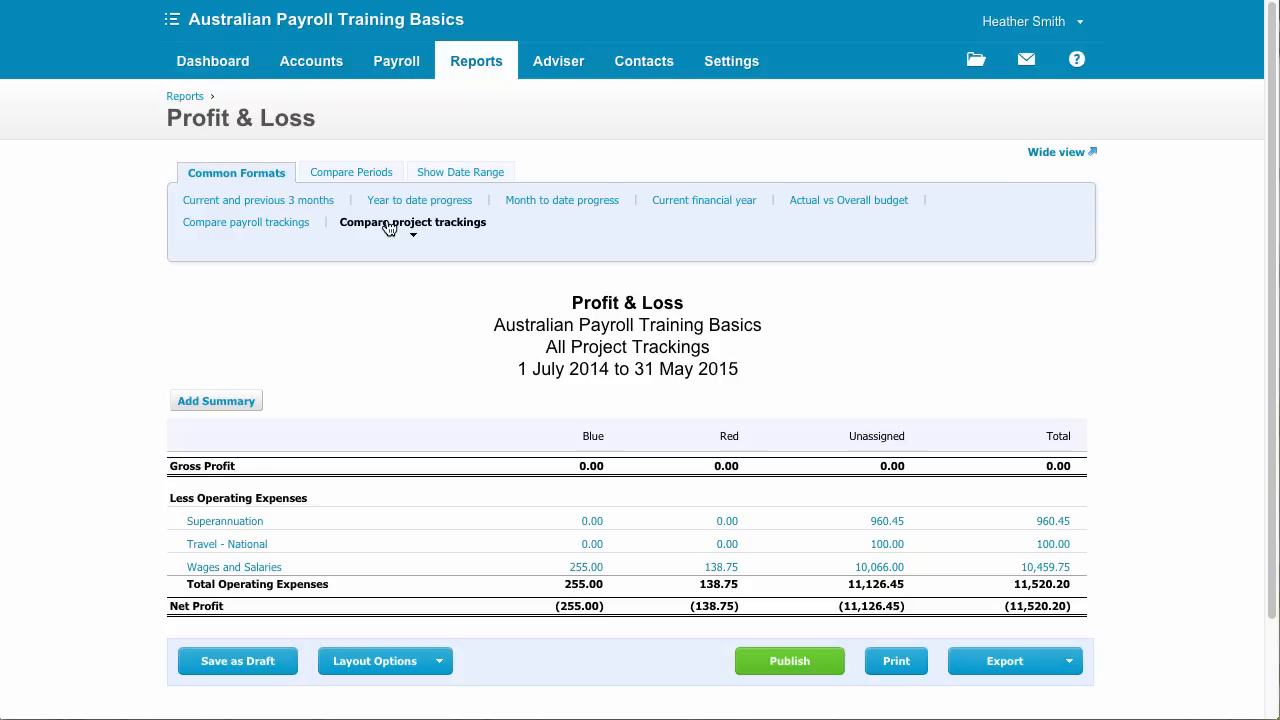
pyautogui.click(275, 230)
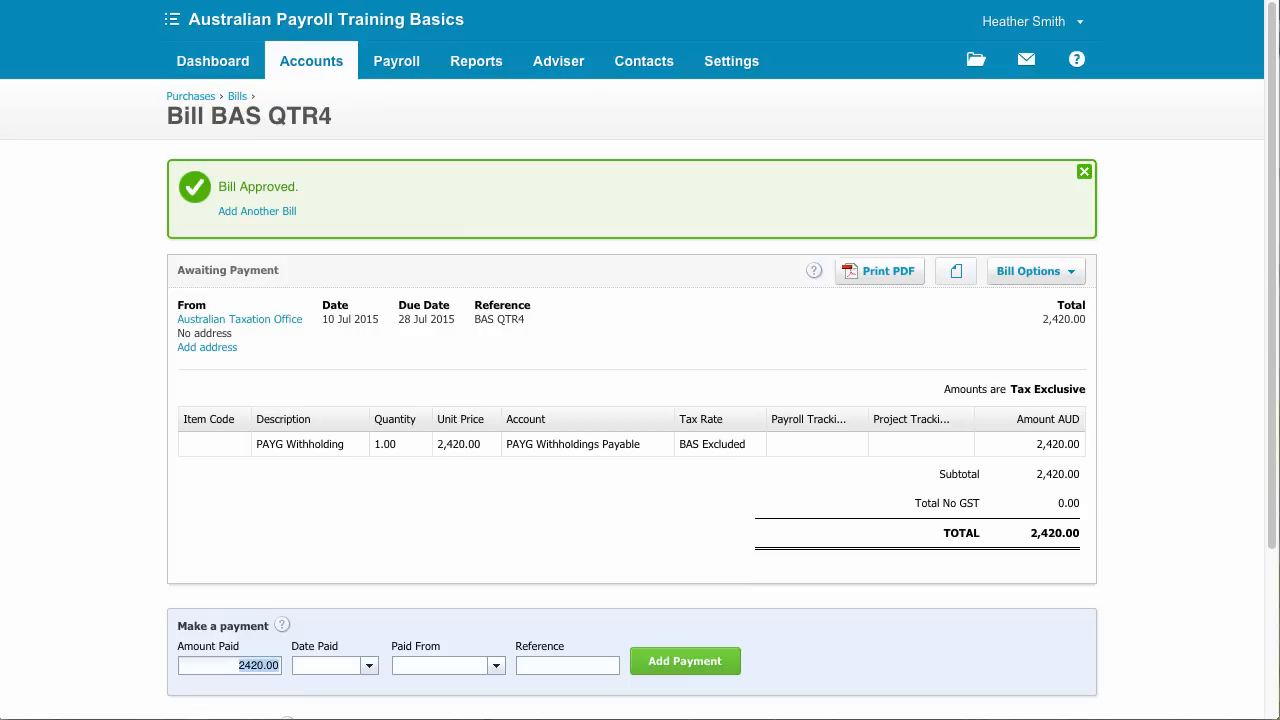
pyautogui.click(220, 63)
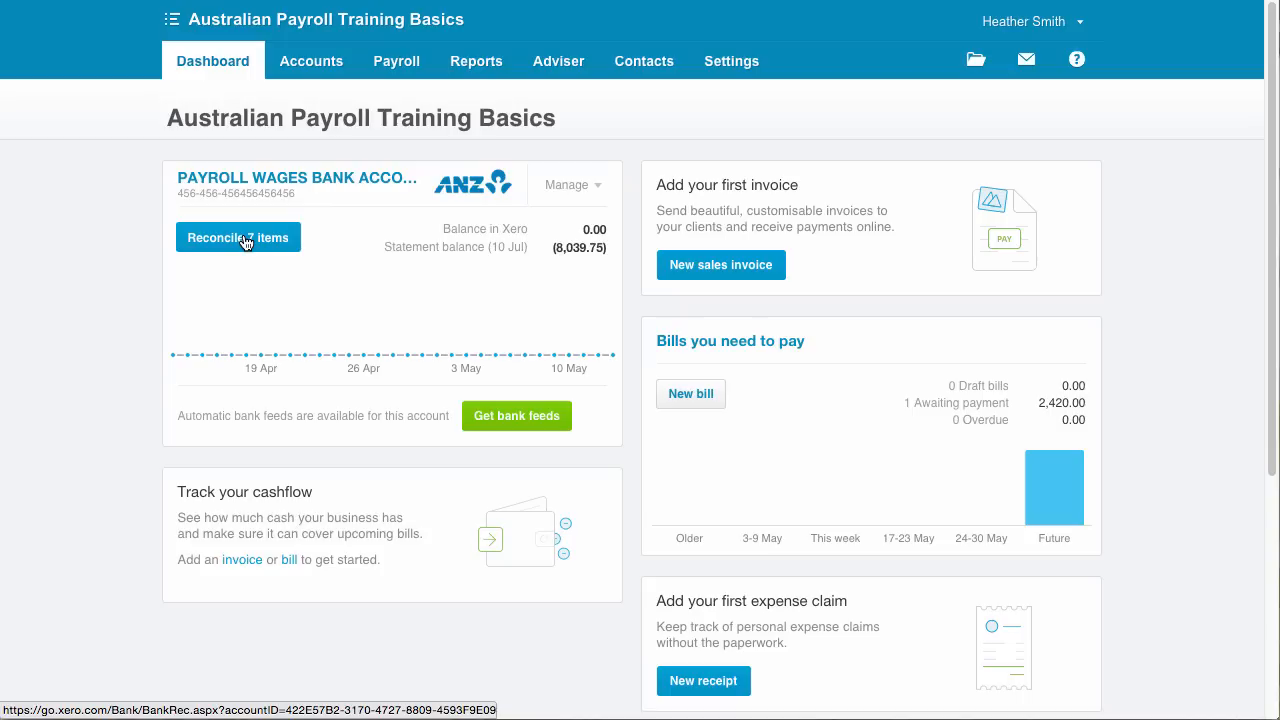
pyautogui.click(245, 242)
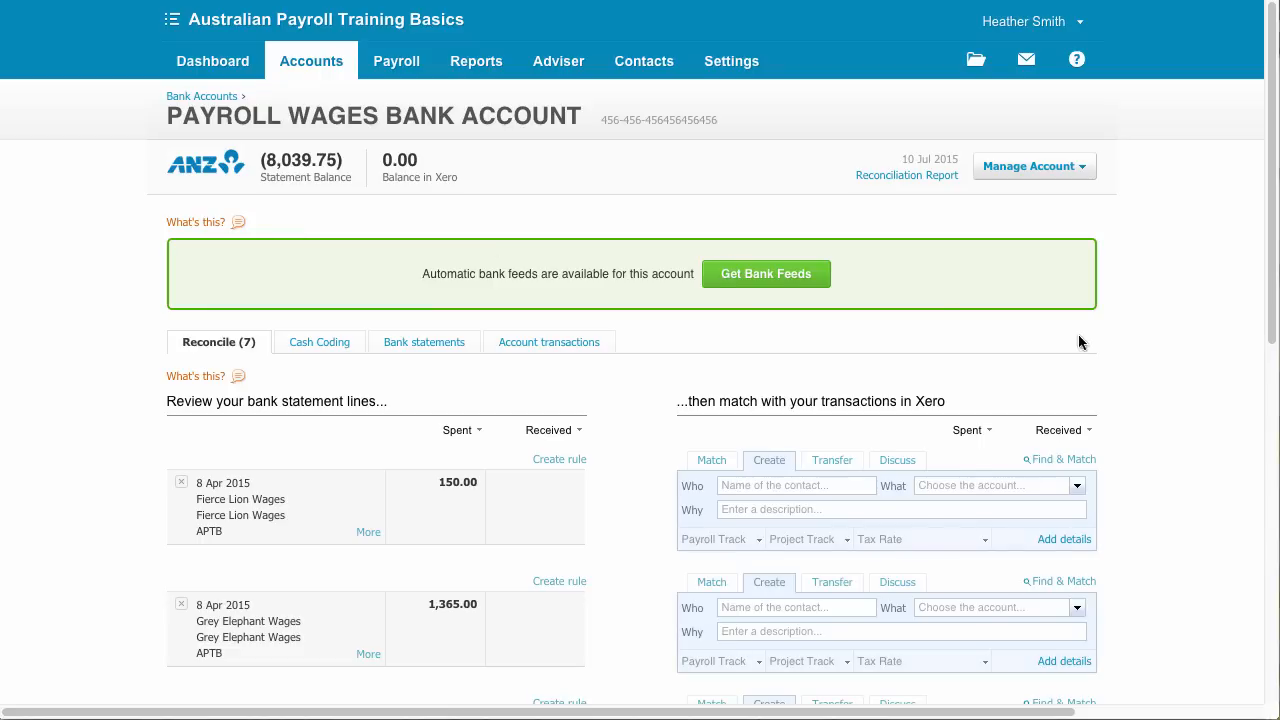
# Step: Set the first 8 Apr line's contact to new contact Fierce Lion, coded to Wages Payable - Payroll
pyautogui.scroll(-2, 1265, 395)
pyautogui.moveTo(1262, 395); pyautogui.dragTo(1264, 523)
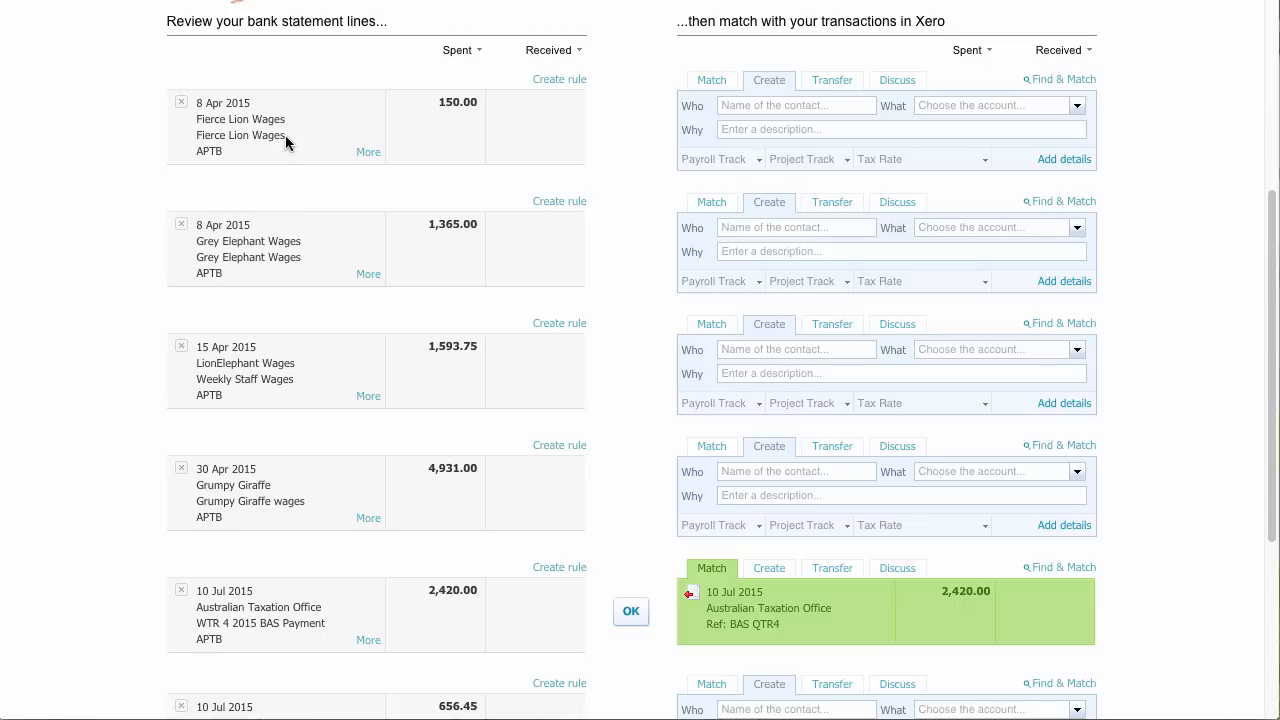
pyautogui.moveTo(285, 118); pyautogui.dragTo(195, 119)
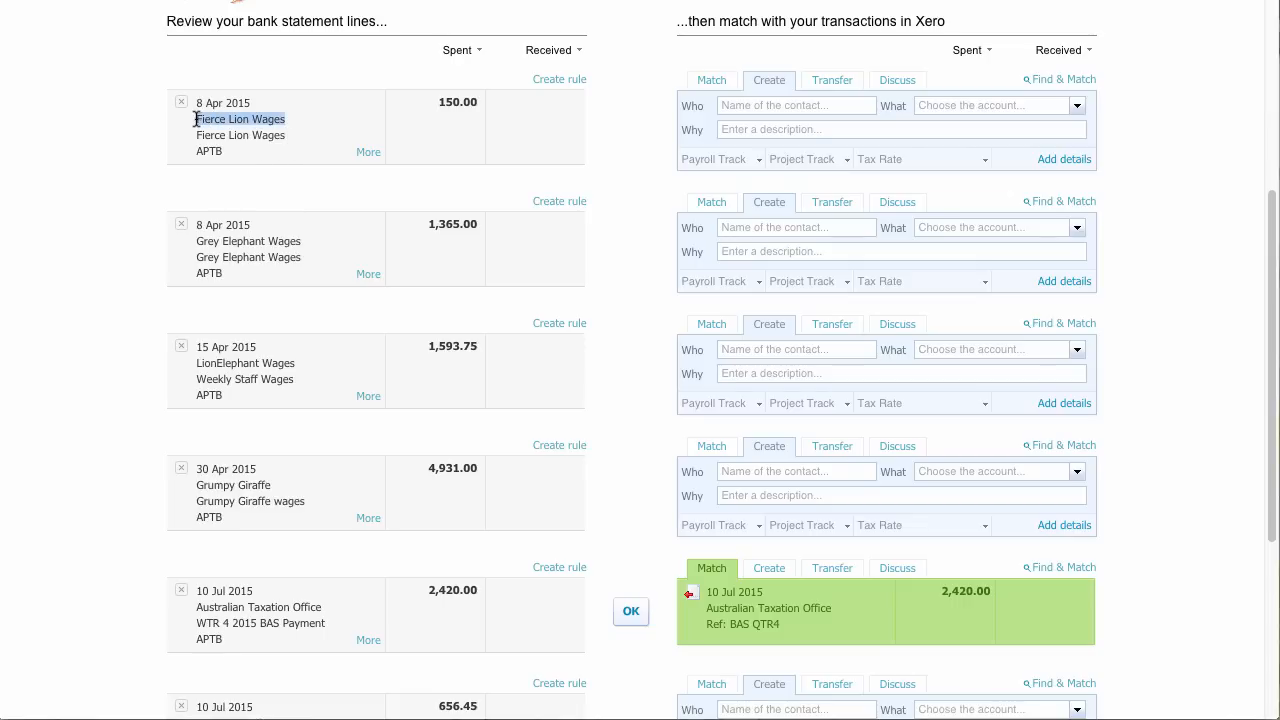
pyautogui.click(737, 110)
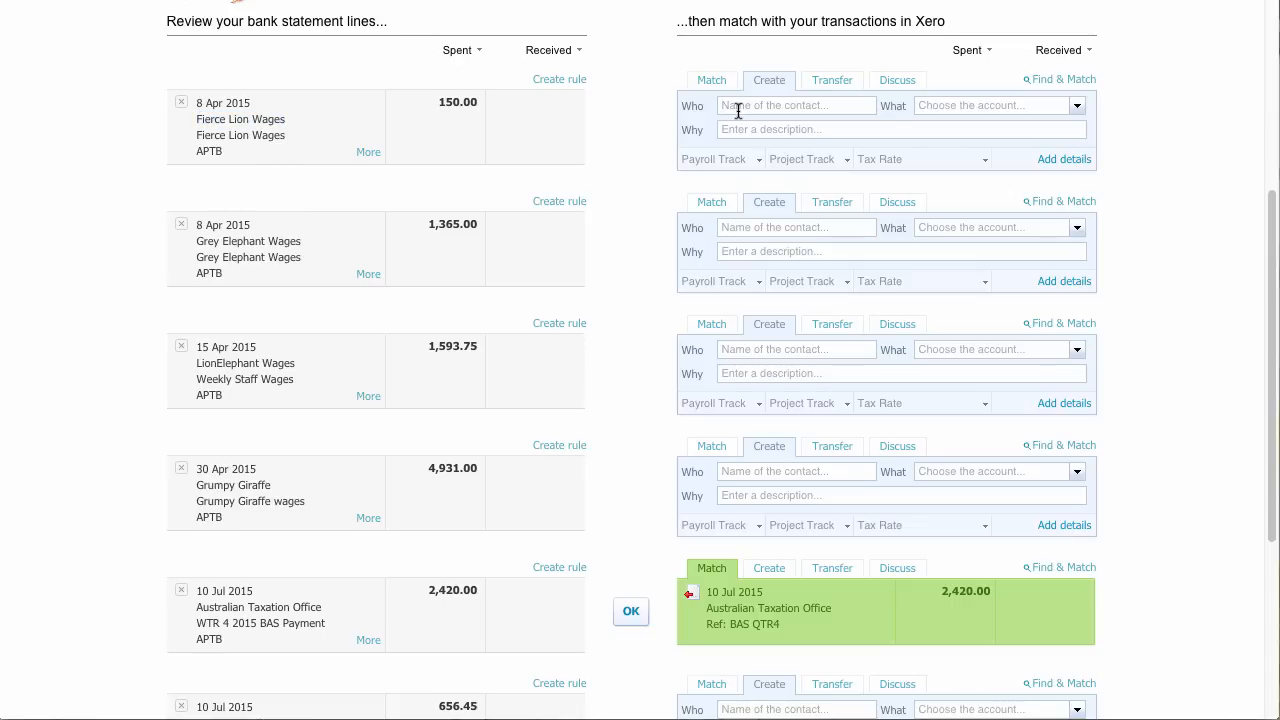
pyautogui.write('Fierce Lion')
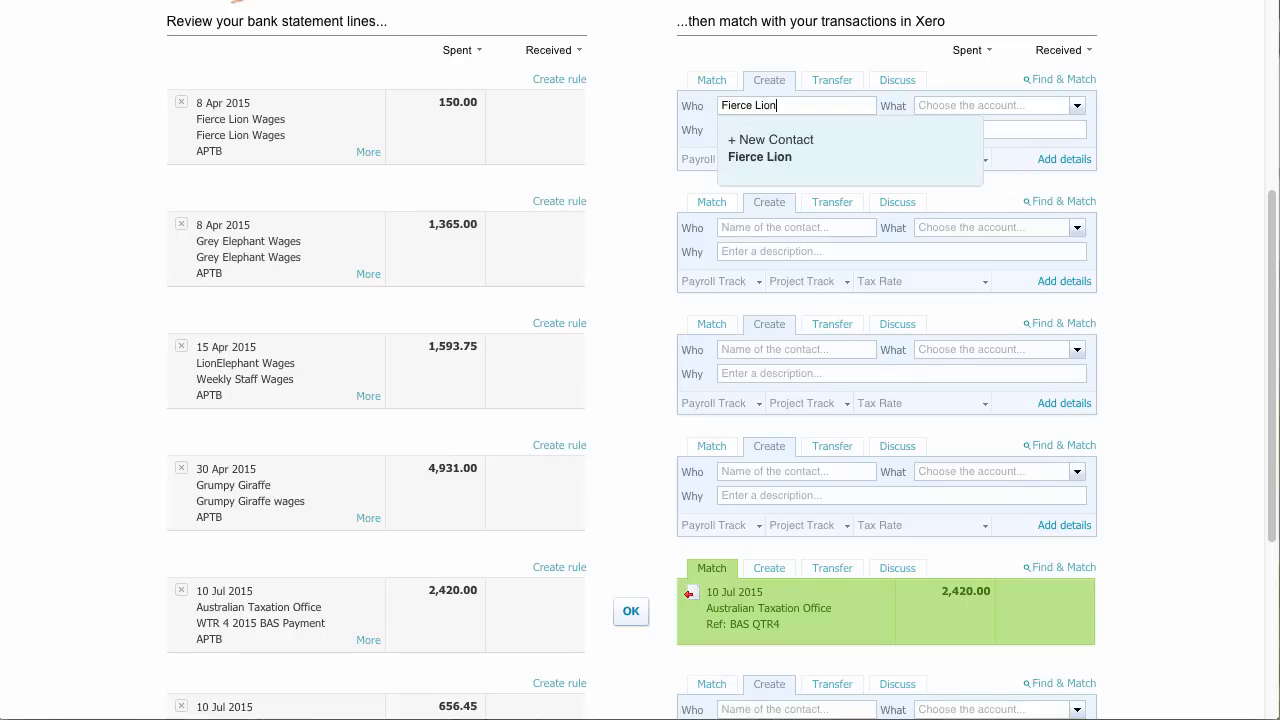
pyautogui.press('Tab')
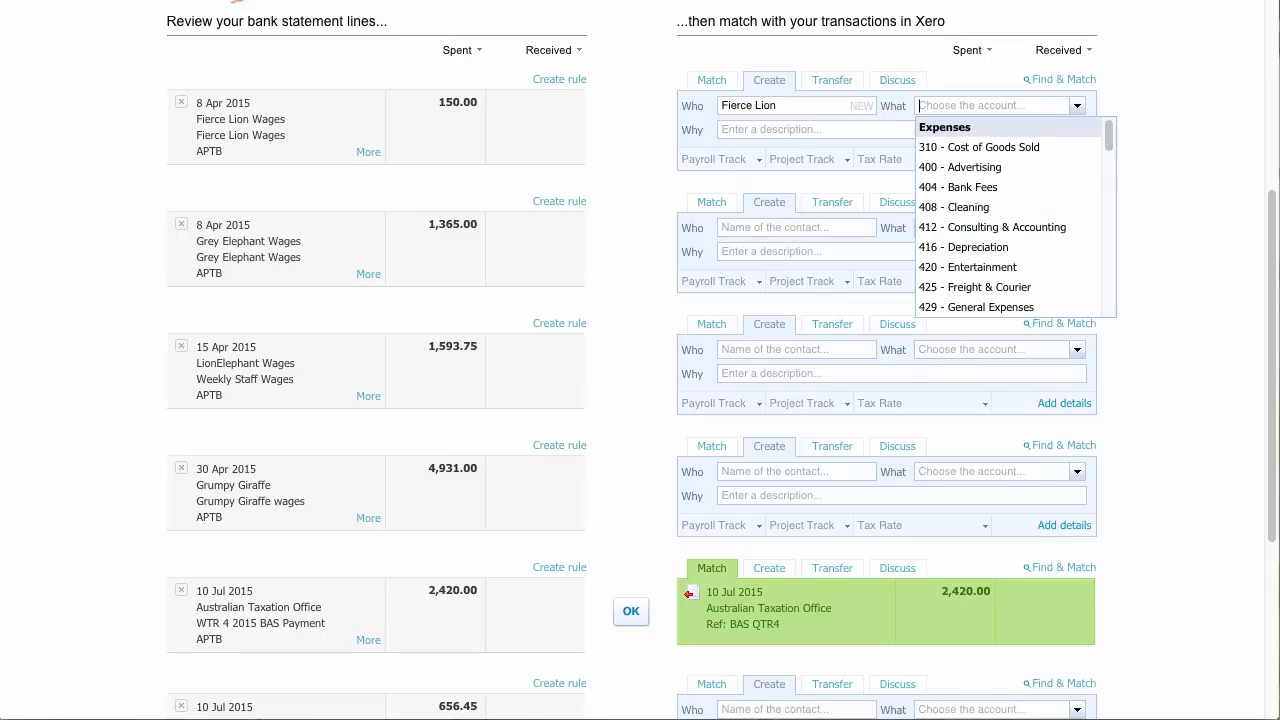
pyautogui.write('Wag')
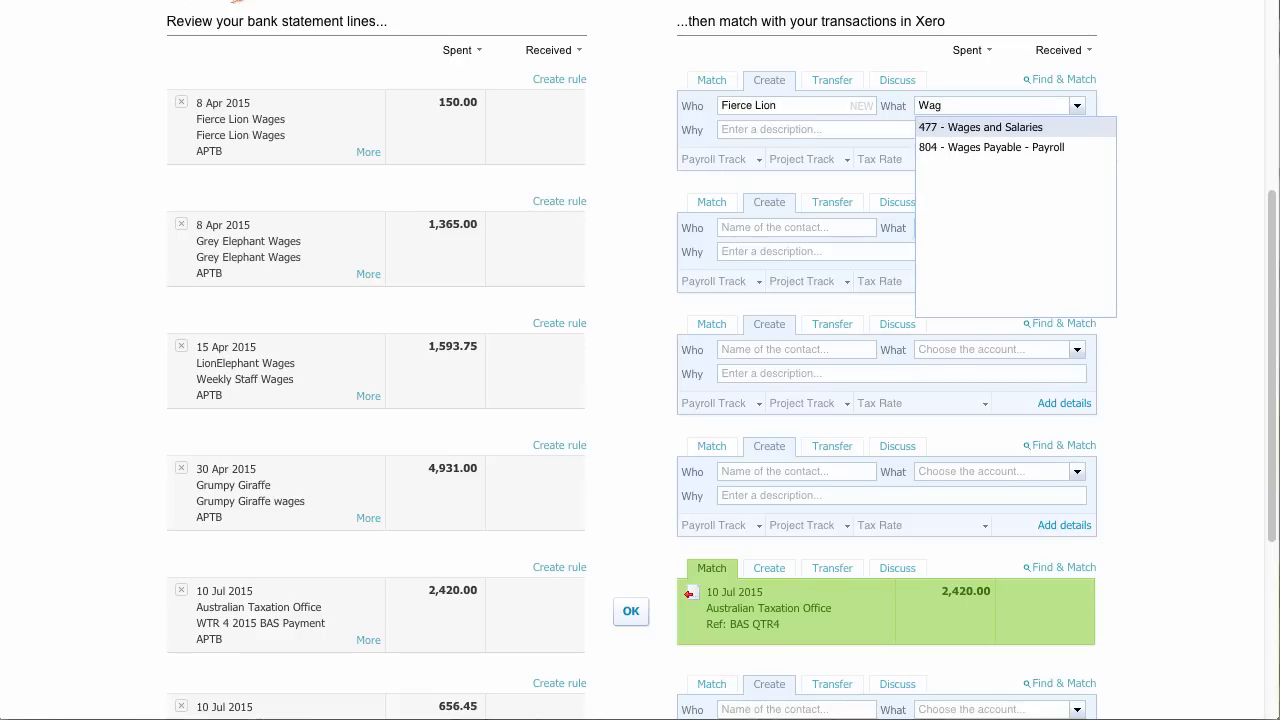
pyautogui.click(940, 147)
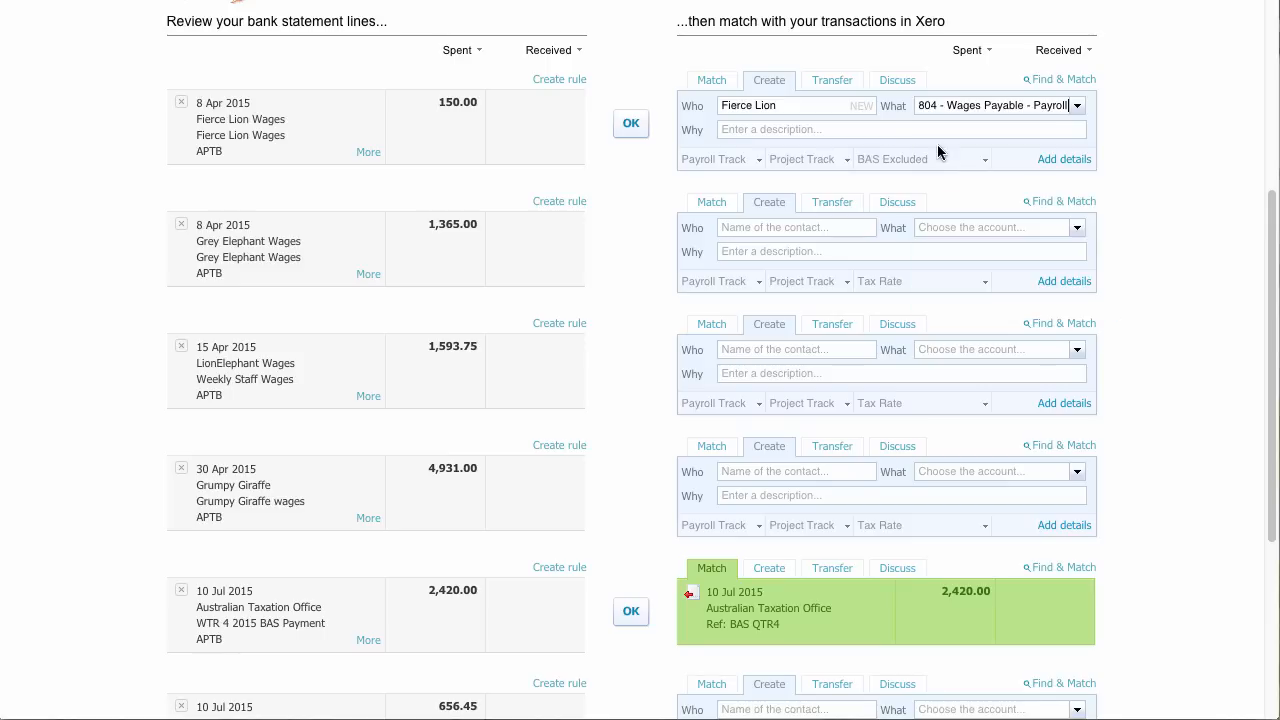
pyautogui.click(833, 131)
# Step: Copy 'Fierce Lion Wages' from the statement into the first line's description
pyautogui.moveTo(306, 120); pyautogui.dragTo(197, 120)
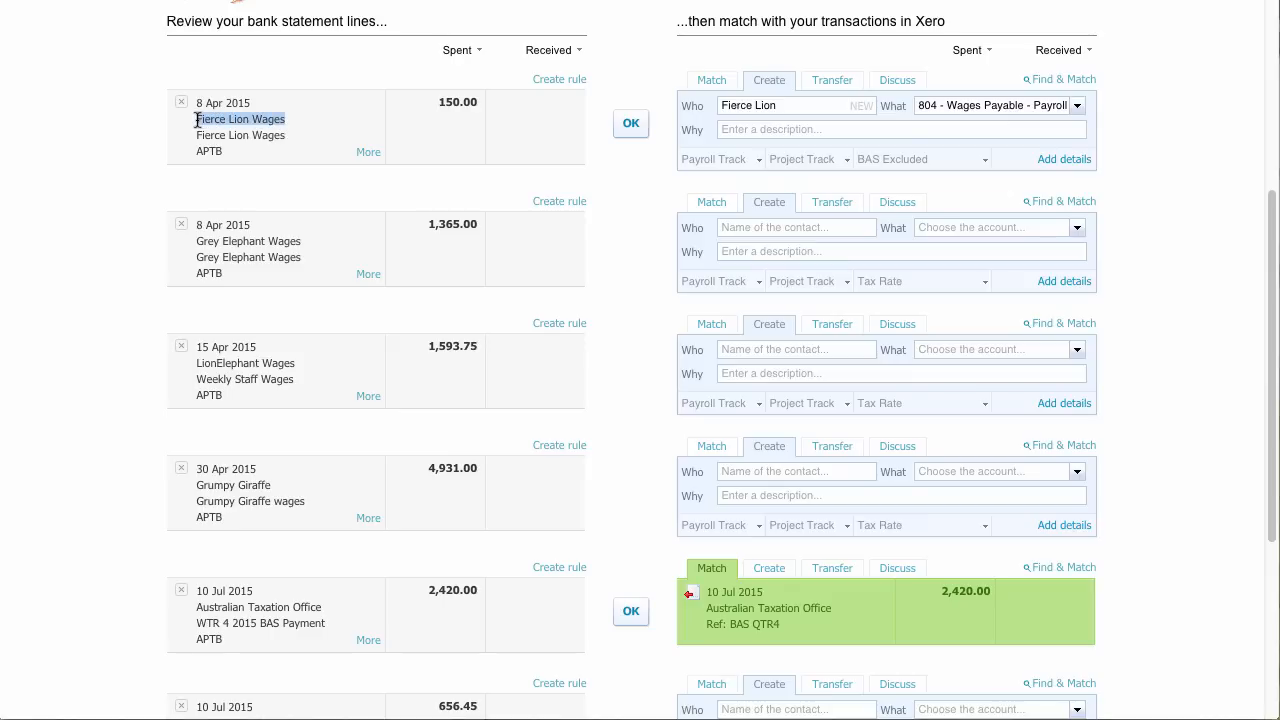
pyautogui.rightClick(202, 116)
pyautogui.click(245, 127)
pyautogui.click(724, 130)
pyautogui.rightClick(729, 134)
pyautogui.click(768, 225)
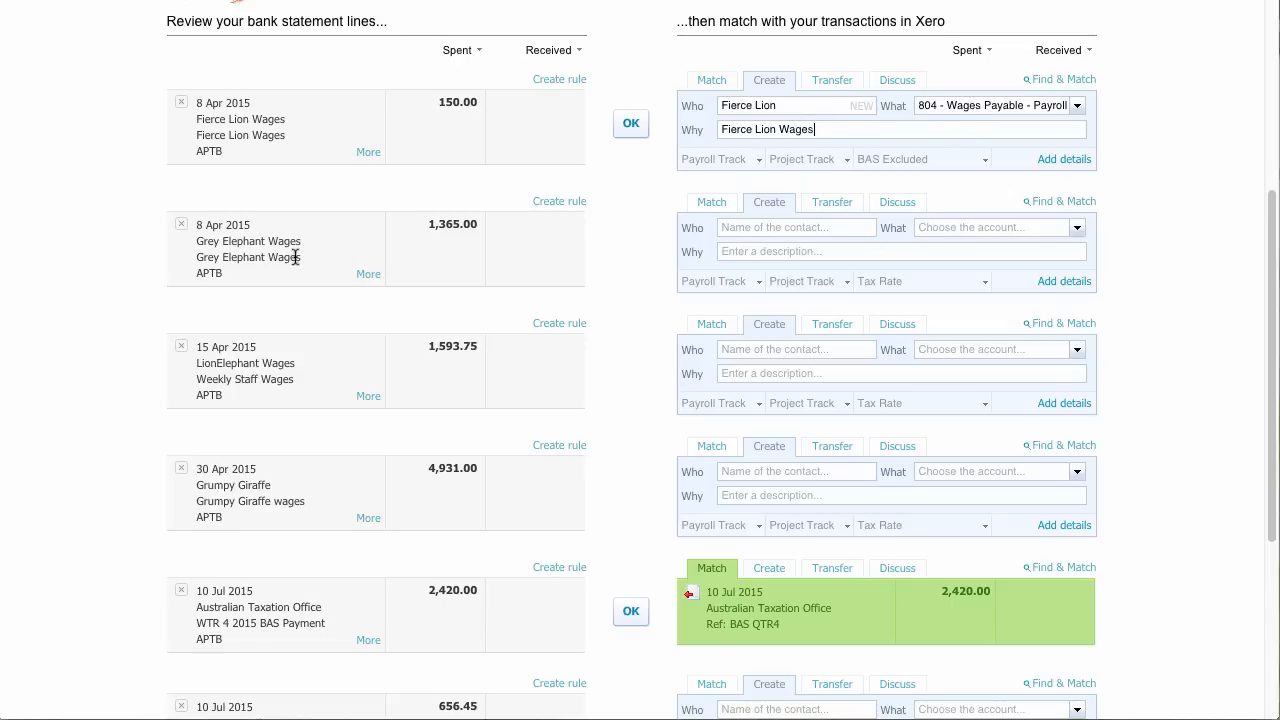
# Step: Set the second line's contact to Grey Elephant and code it to 804 - Wages Payable - Payroll
pyautogui.click(775, 227)
pyautogui.write('Gre')
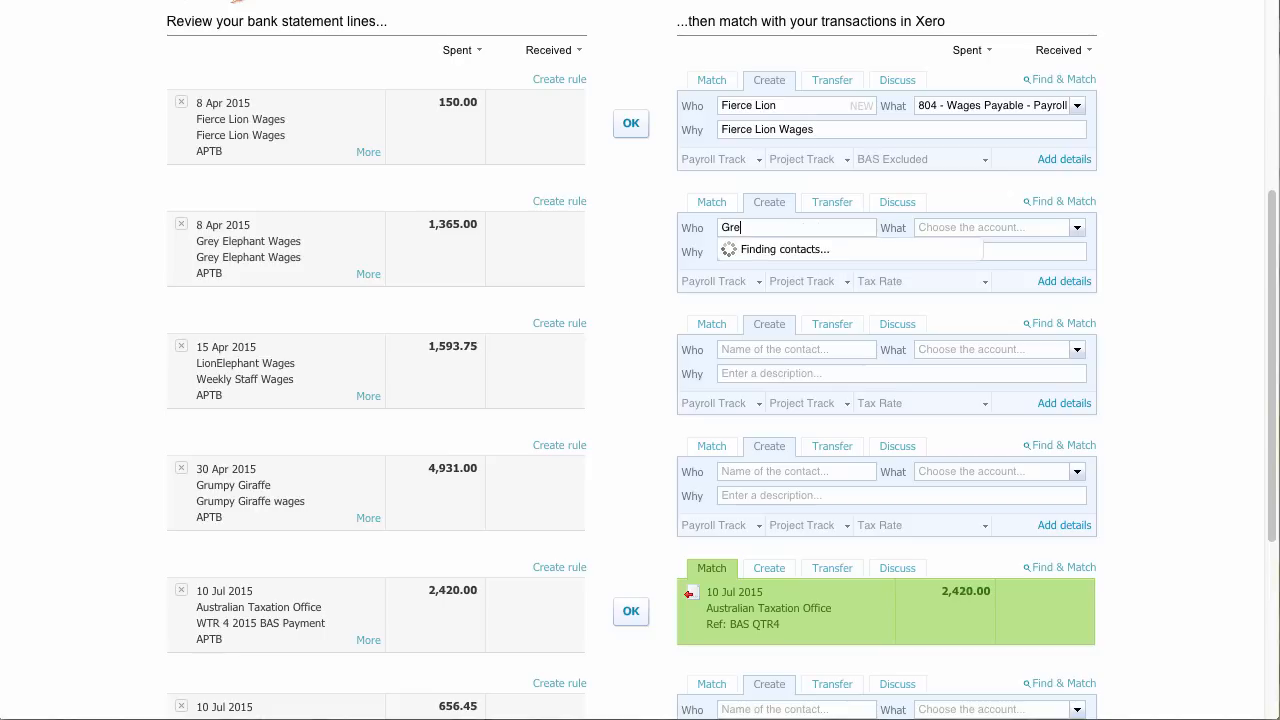
pyautogui.write('y Elepo')
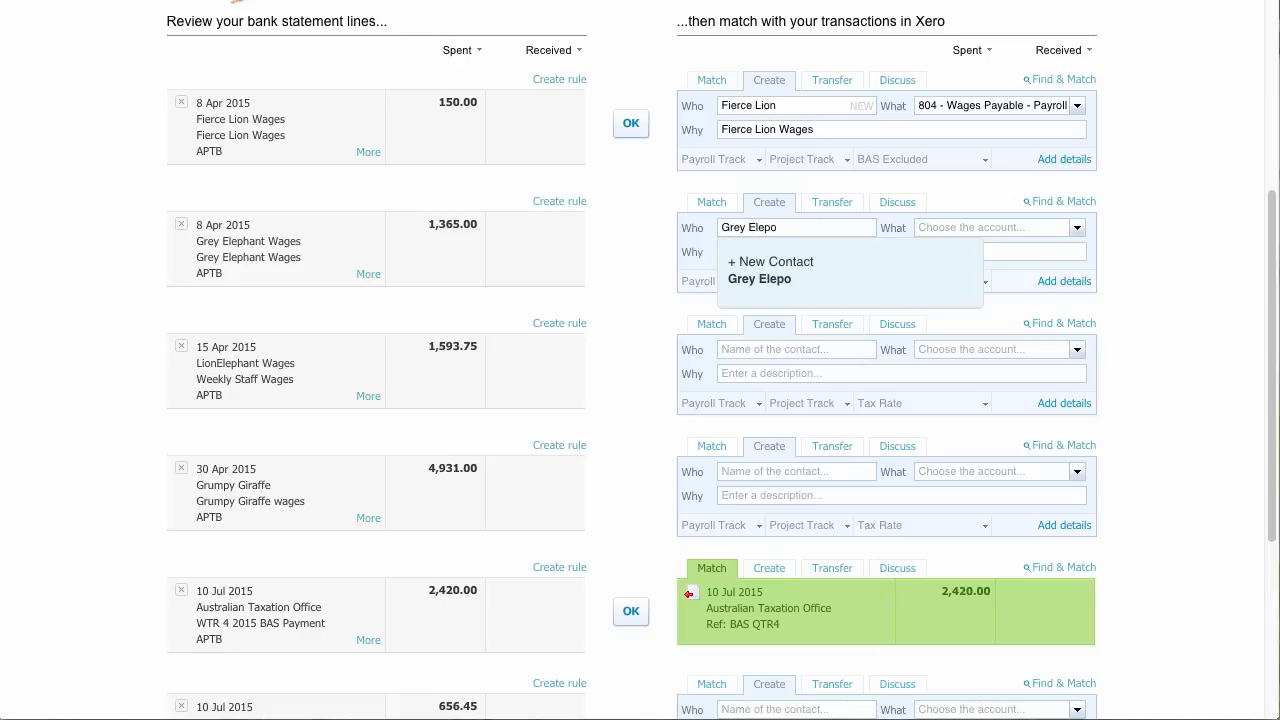
pyautogui.press('BackSpace')
pyautogui.write('hant')
pyautogui.click(869, 283)
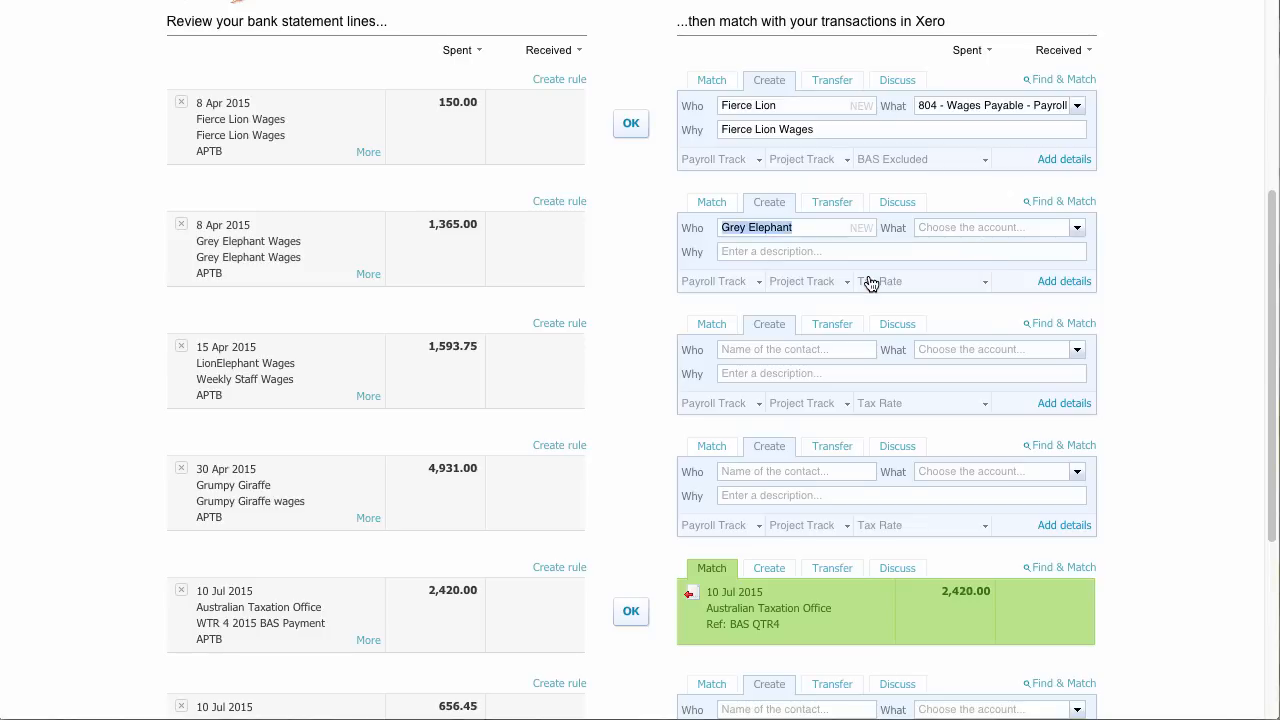
pyautogui.click(952, 230)
pyautogui.write('804')
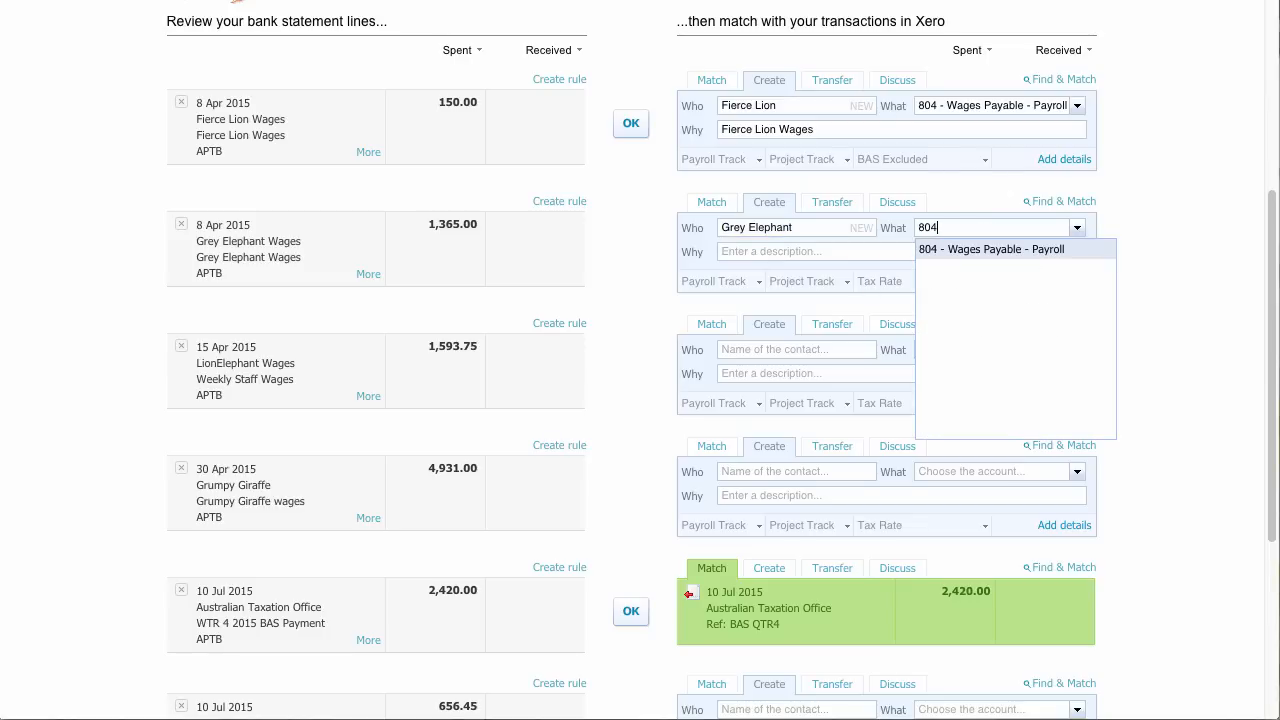
pyautogui.click(985, 252)
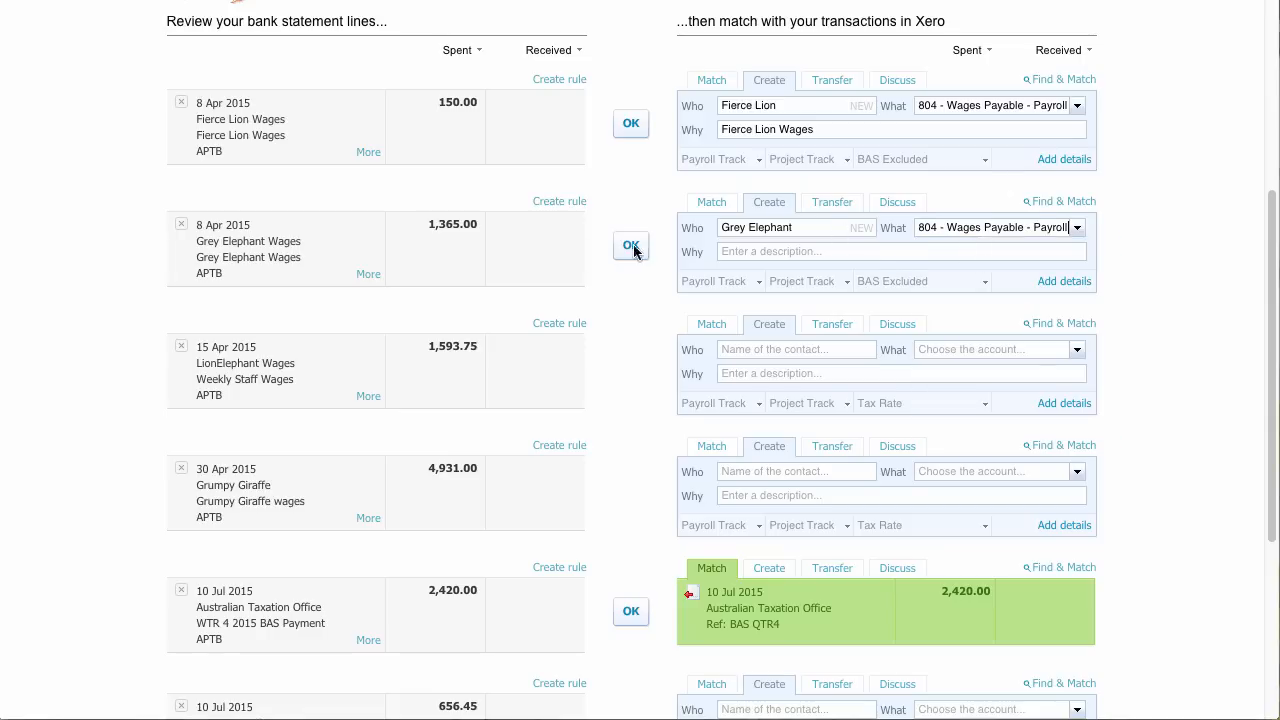
# Step: Copy the 'Grey Elephant Wages' statement text for the Grey Elephant description
pyautogui.moveTo(332, 260); pyautogui.dragTo(194, 257)
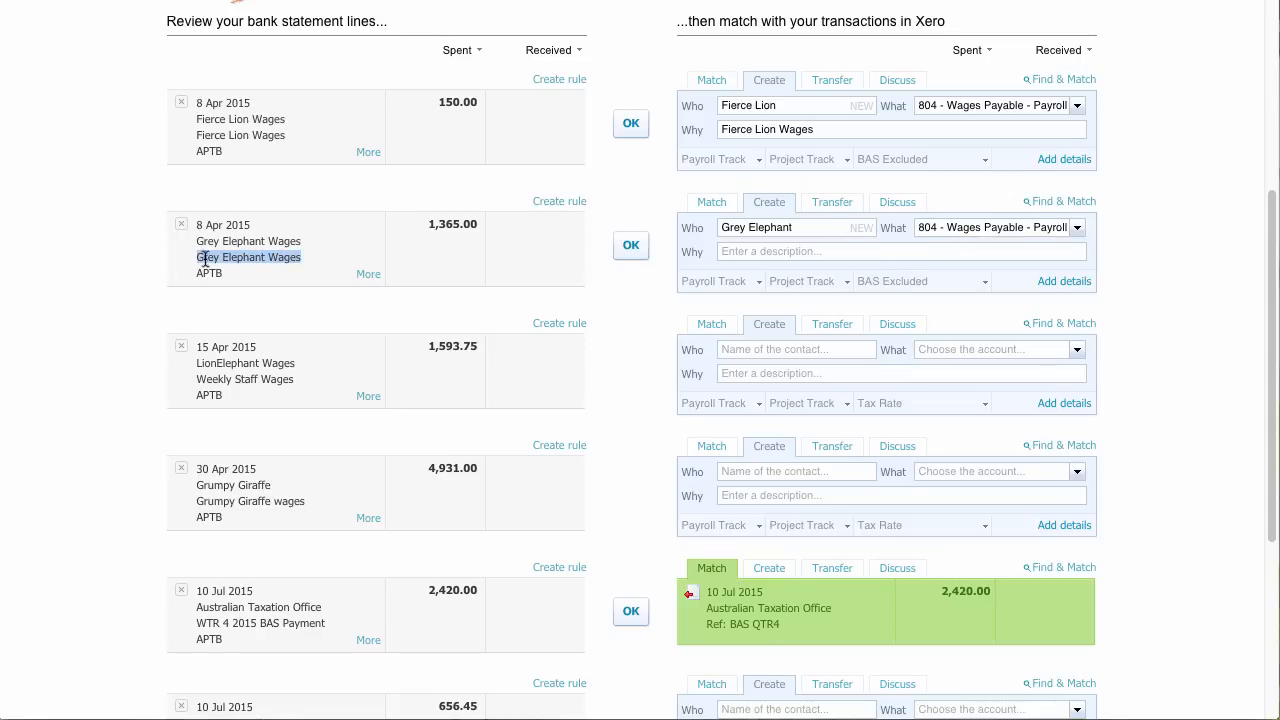
pyautogui.rightClick(213, 259)
pyautogui.click(250, 268)
pyautogui.click(740, 251)
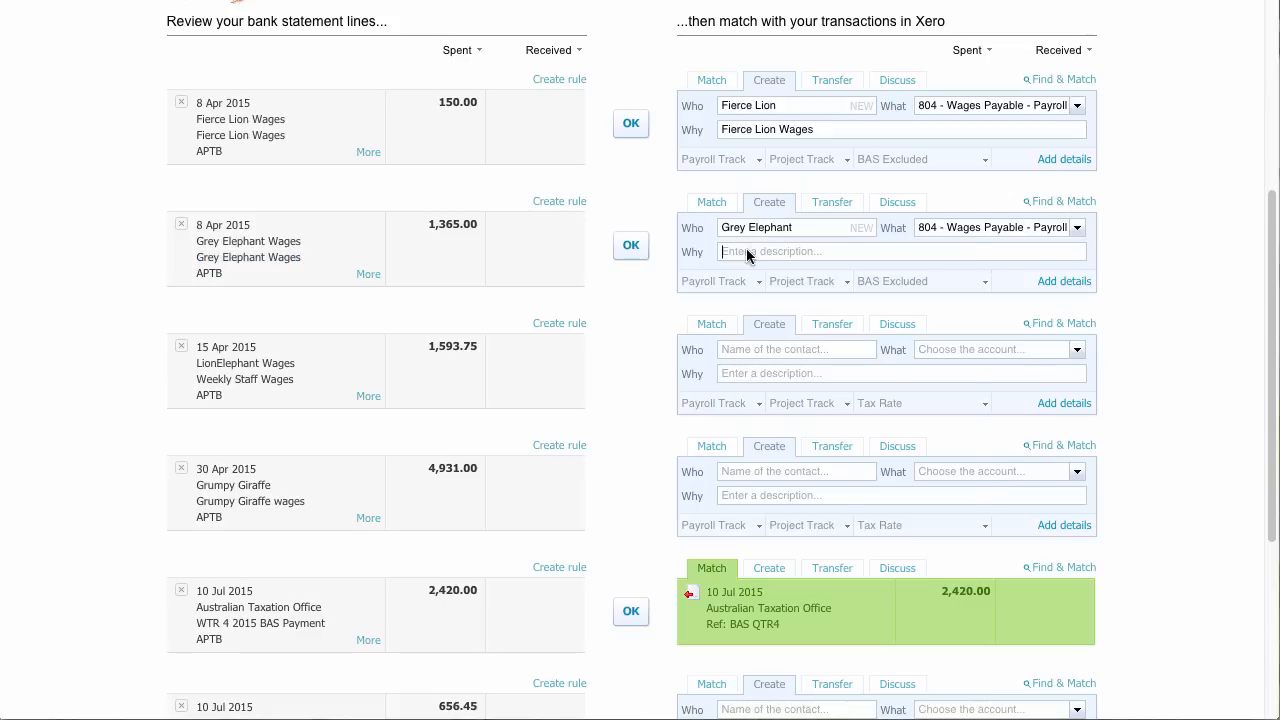
pyautogui.rightClick(747, 253)
# Step: Paste 'Grey Elephant Wages' as its description; set the 15 Apr line to new contact Staff Wages, coded 804
pyautogui.click(787, 347)
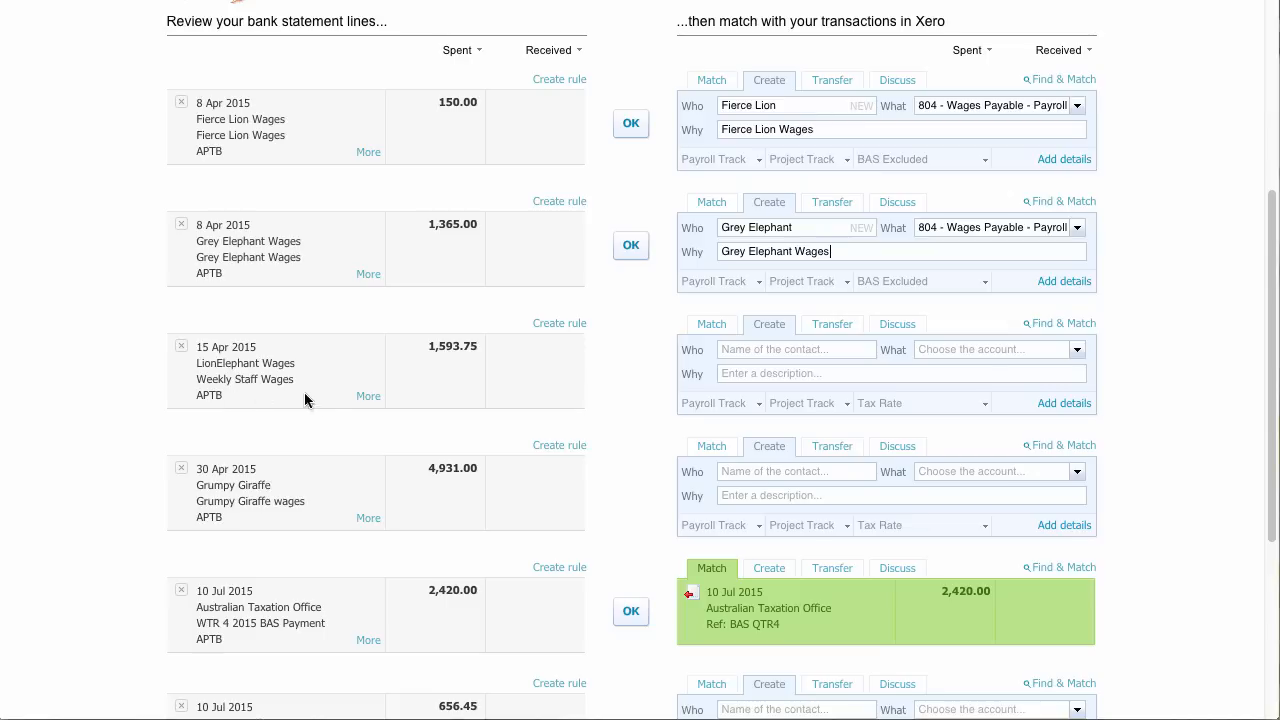
pyautogui.click(749, 349)
pyautogui.write('Staff Wages')
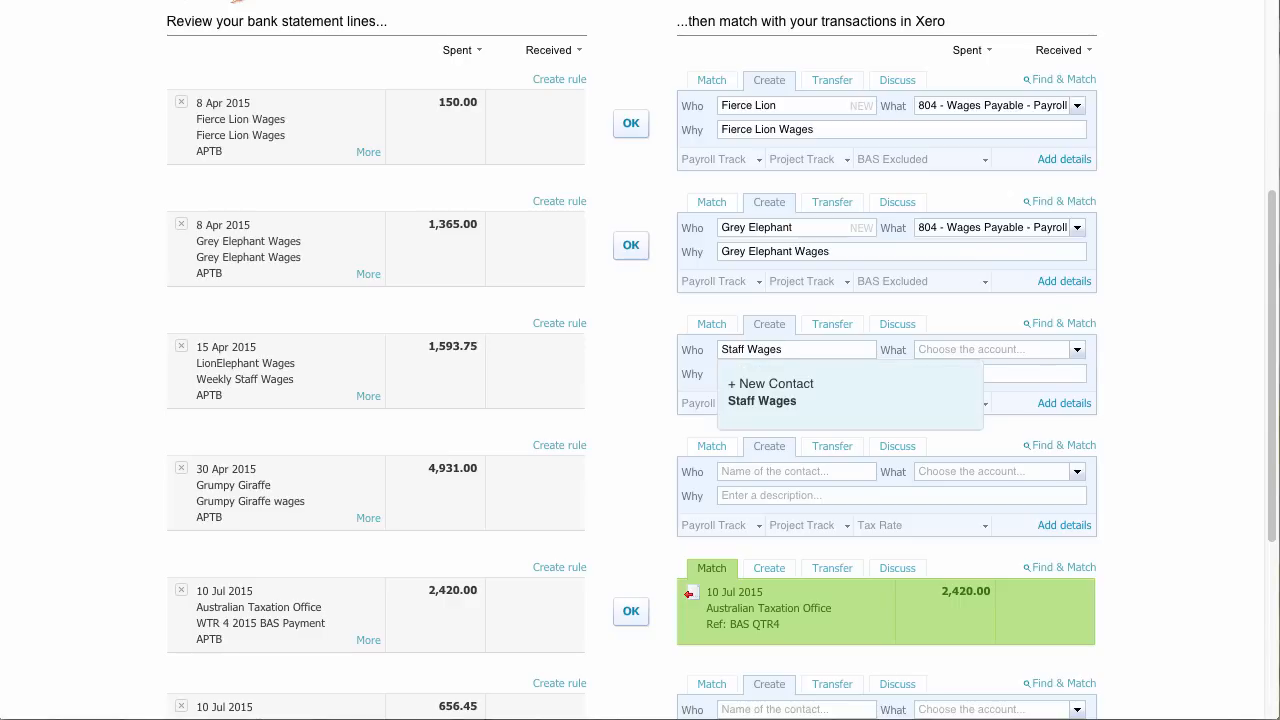
pyautogui.press('Tab')
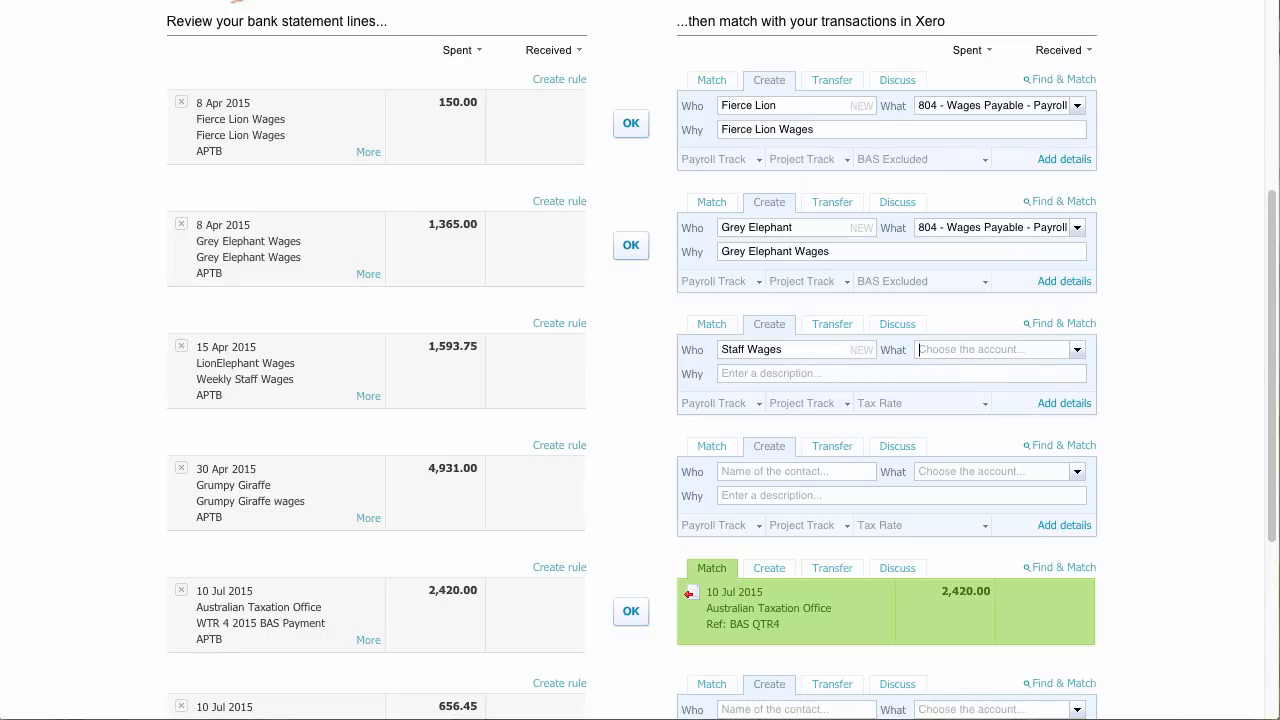
pyautogui.write('804')
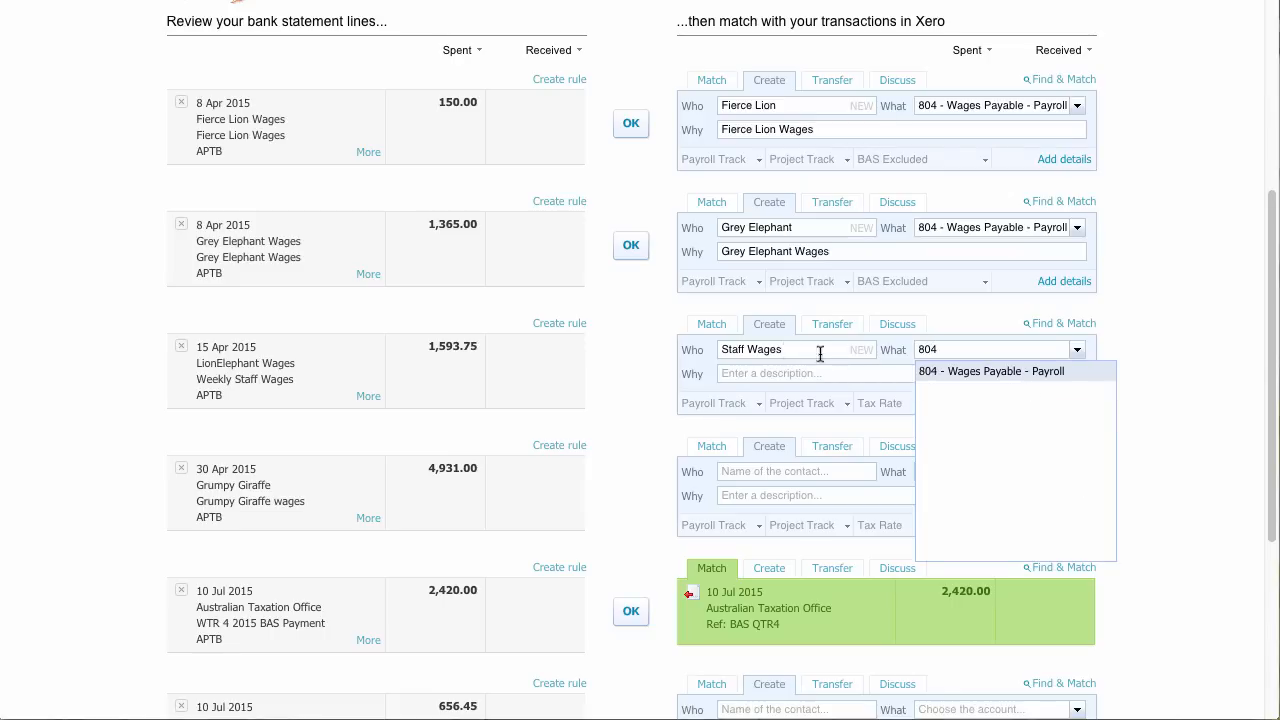
pyautogui.click(922, 374)
# Step: Copy 'Weekly Staff Wages' from the statement into the 15 Apr line's description
pyautogui.moveTo(295, 379); pyautogui.dragTo(209, 379)
pyautogui.rightClick(209, 379)
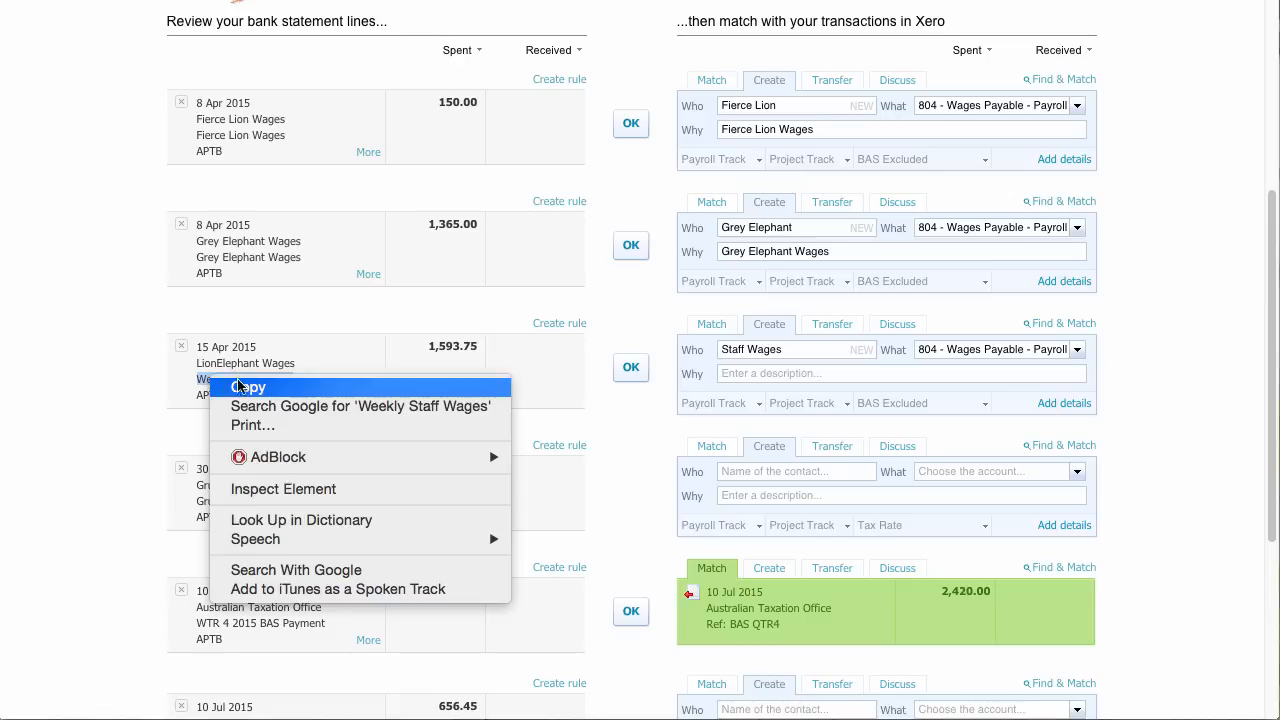
pyautogui.click(557, 388)
pyautogui.rightClick(749, 379)
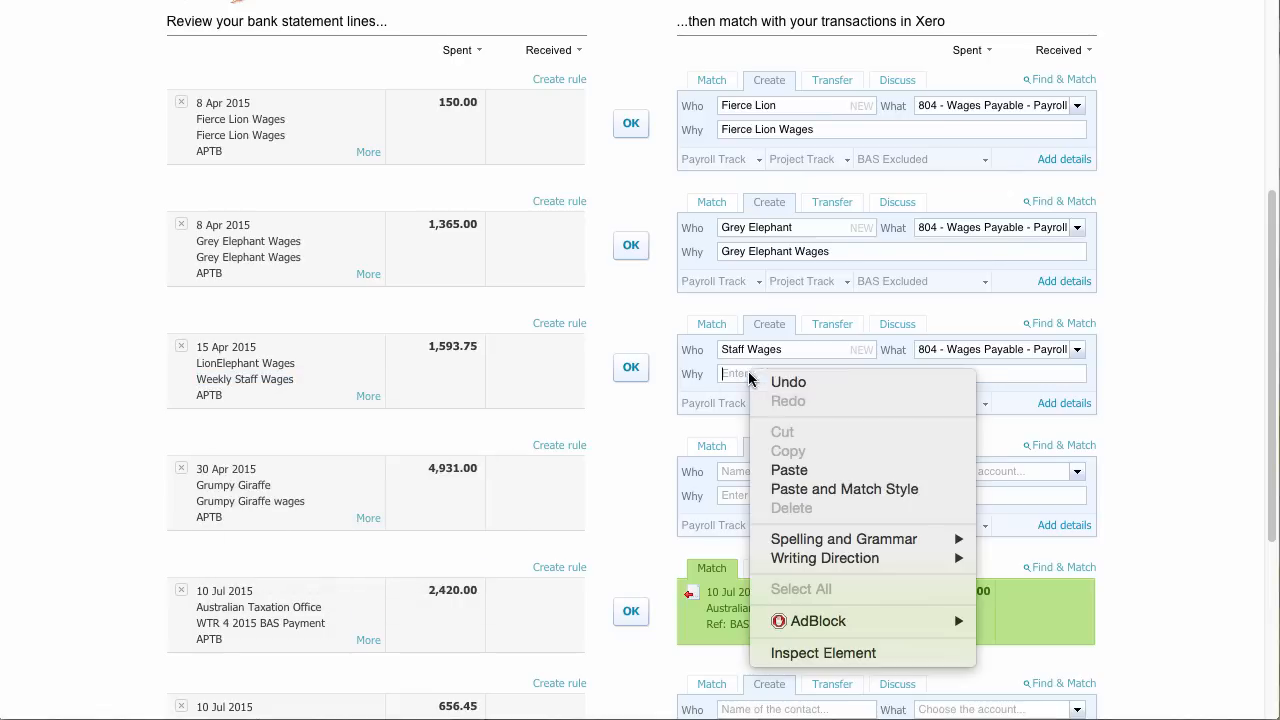
pyautogui.click(800, 469)
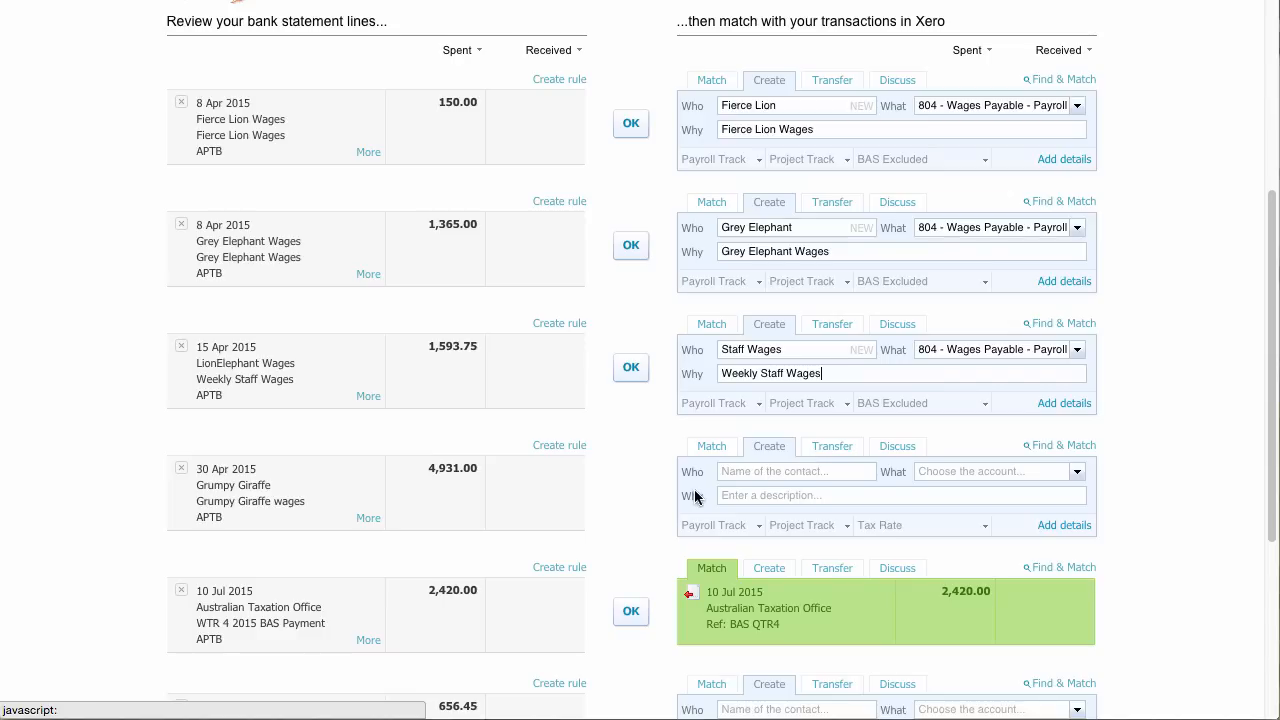
# Step: Set the Grumpy Giraffe line's contact to new contact Grumpy Giraffe, coded to 804 - Wages Payable - Payroll
pyautogui.scroll(1, 656, 498)
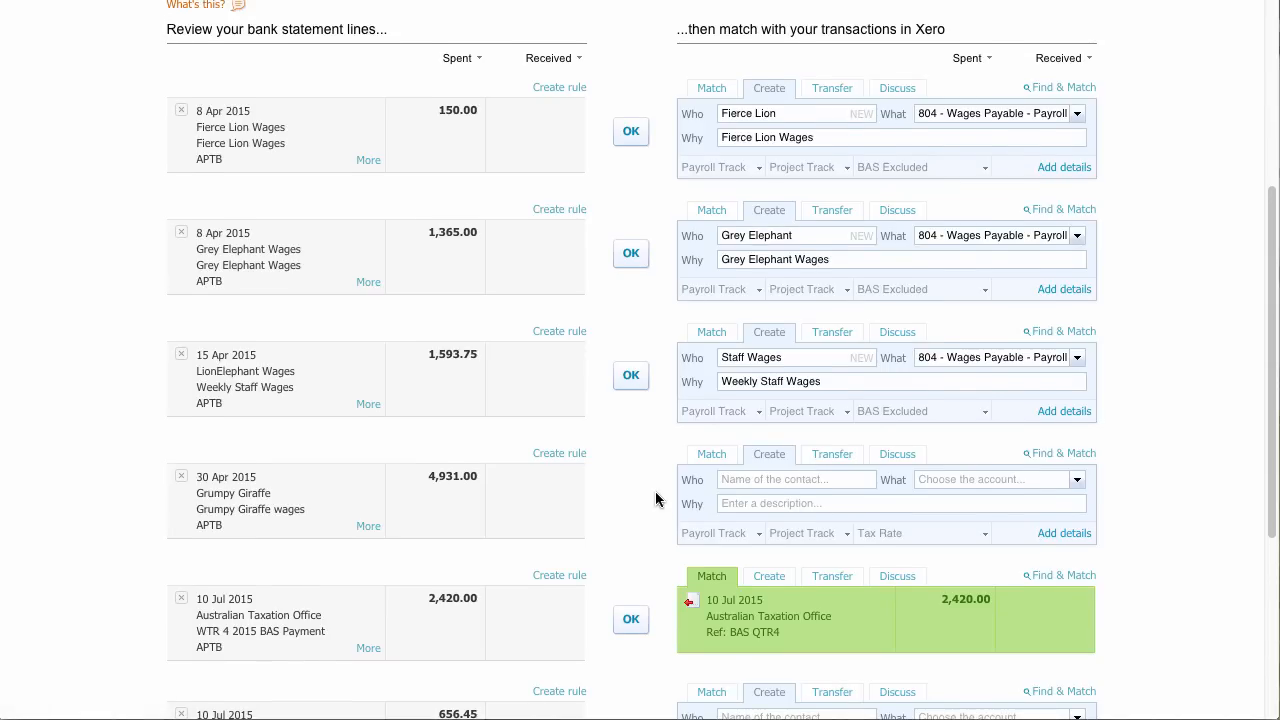
pyautogui.scroll(-2, 656, 498)
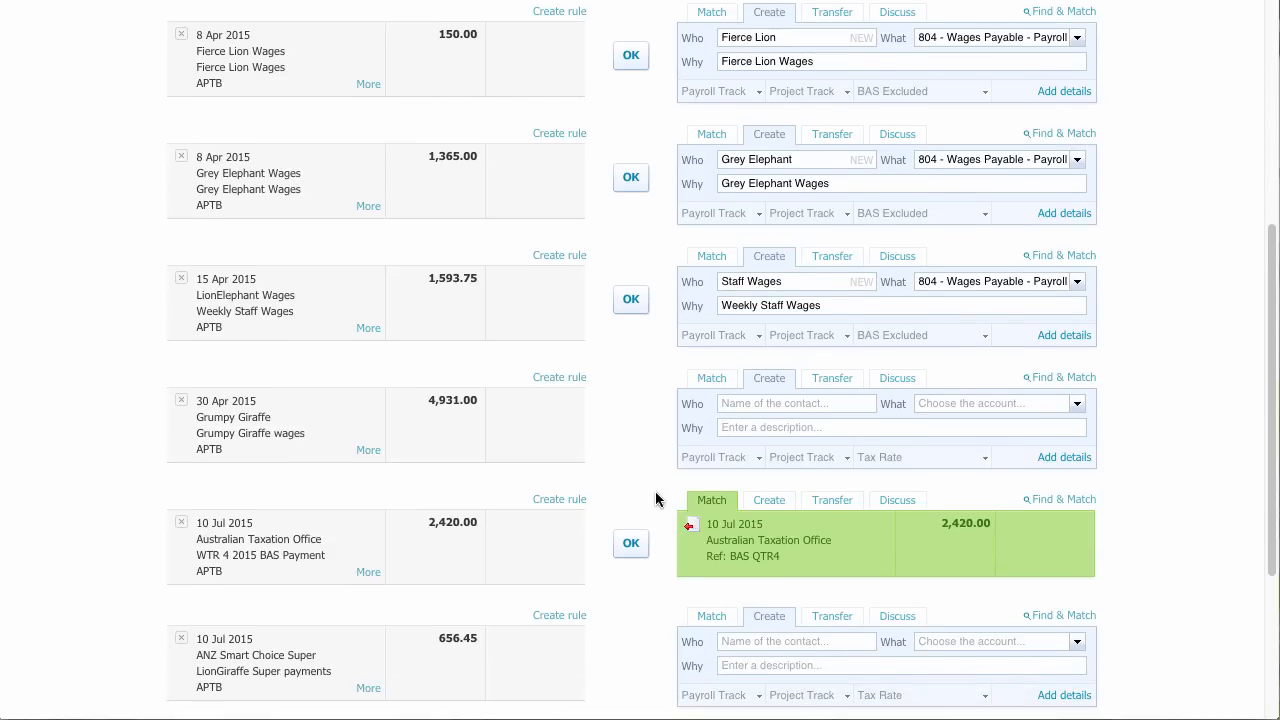
pyautogui.scroll(-1, 640, 475)
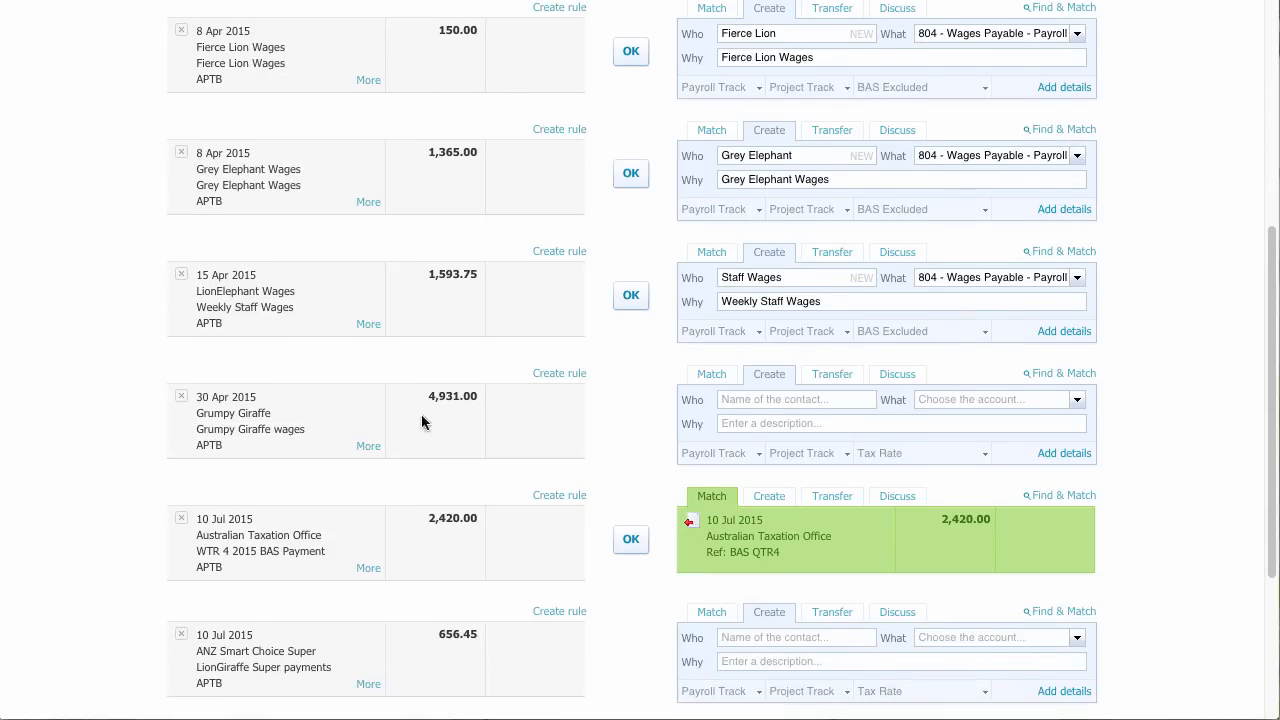
pyautogui.click(733, 401)
pyautogui.write('Grumpy G')
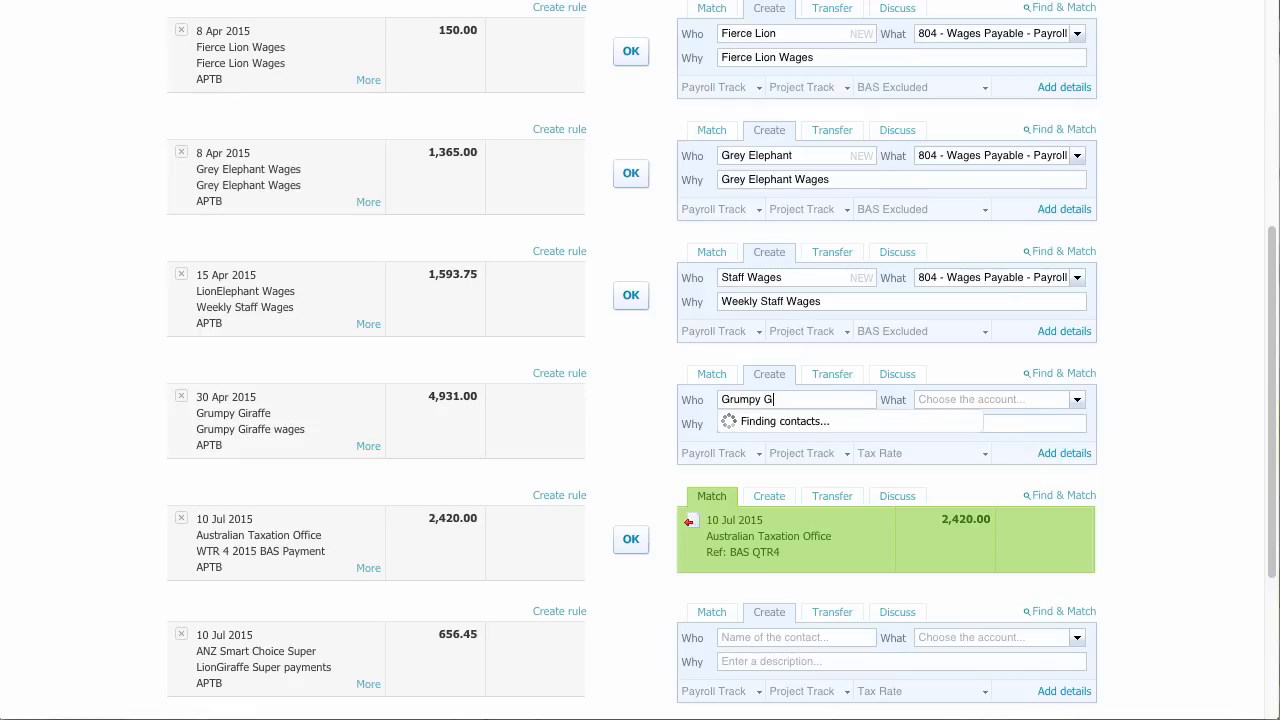
pyautogui.write('iraffe')
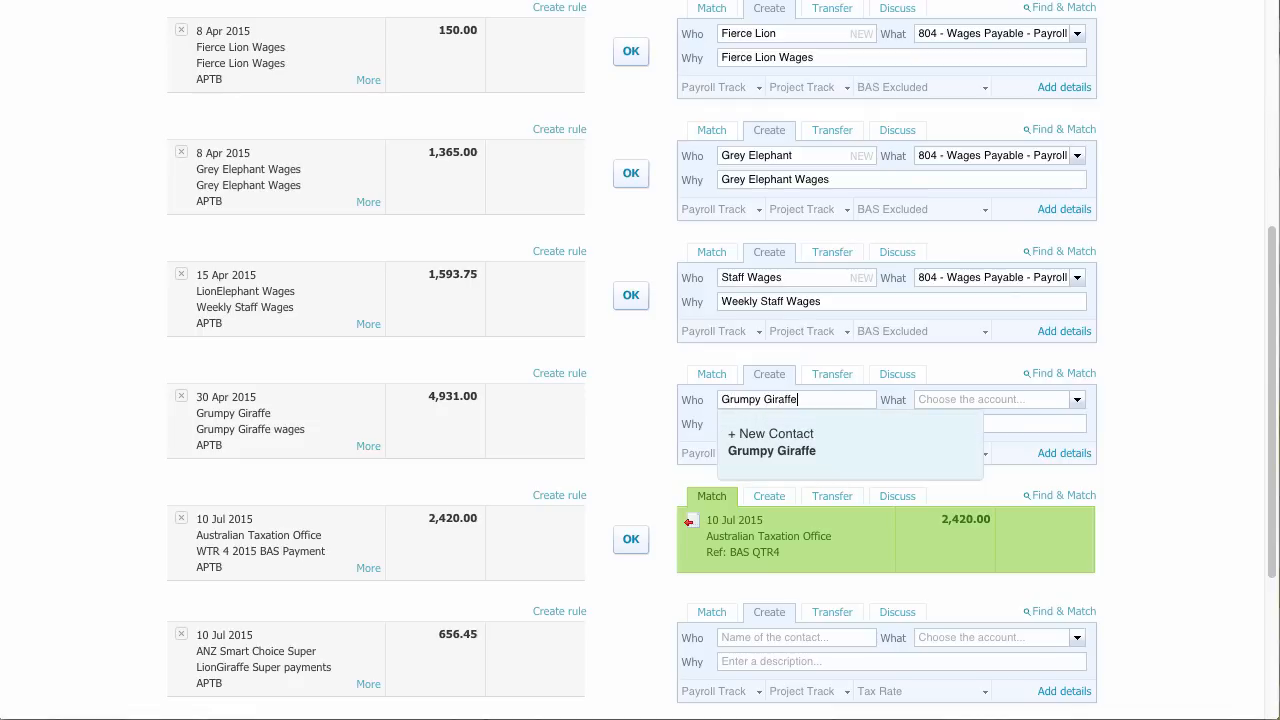
pyautogui.press('Tab')
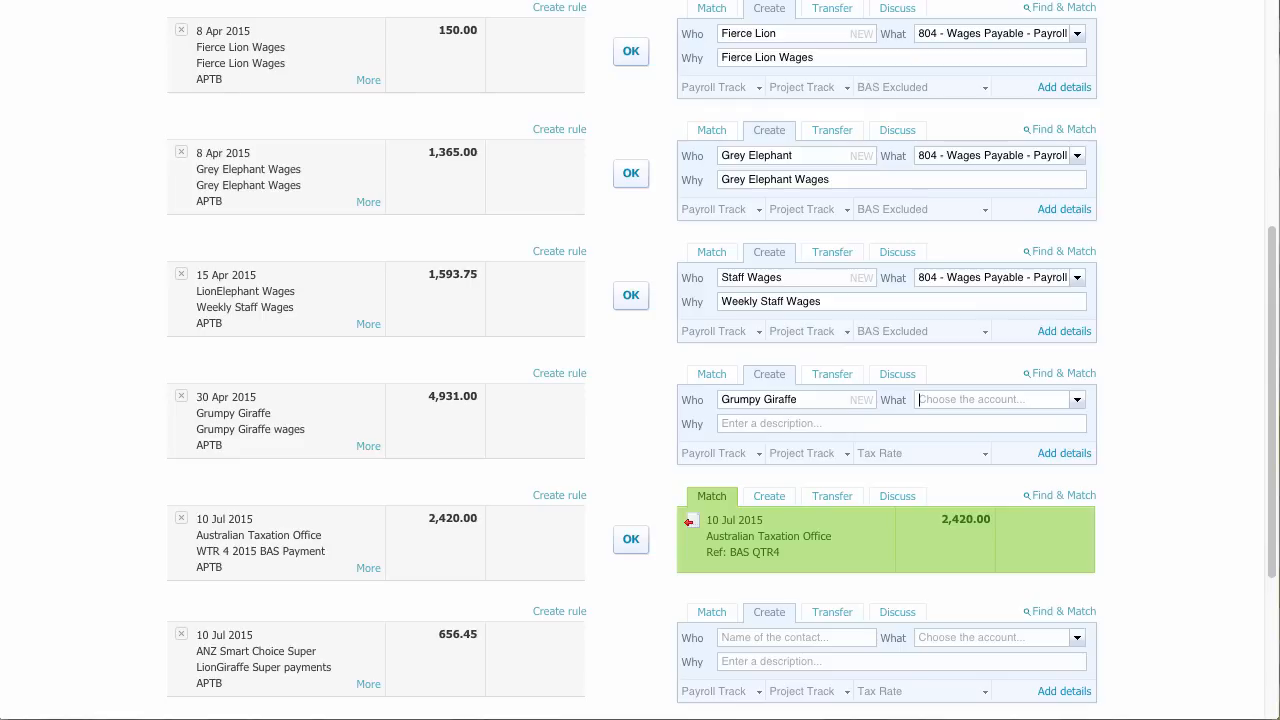
pyautogui.write('804')
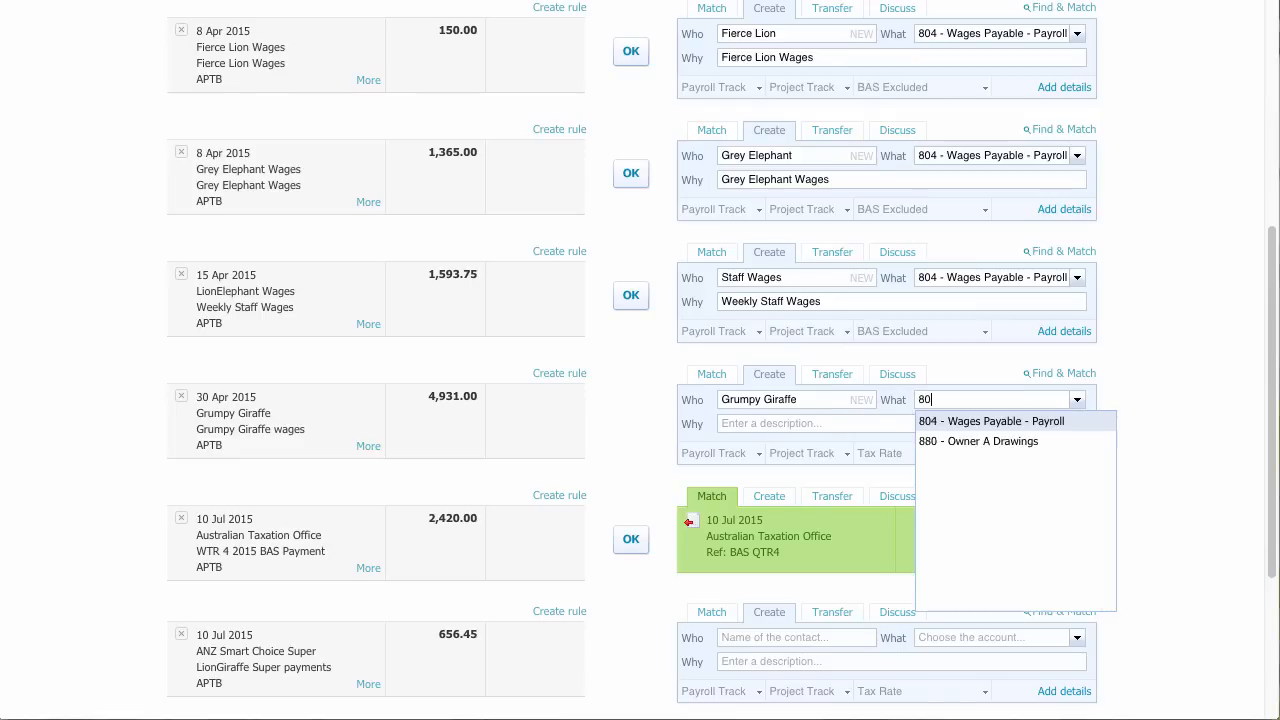
pyautogui.click(952, 426)
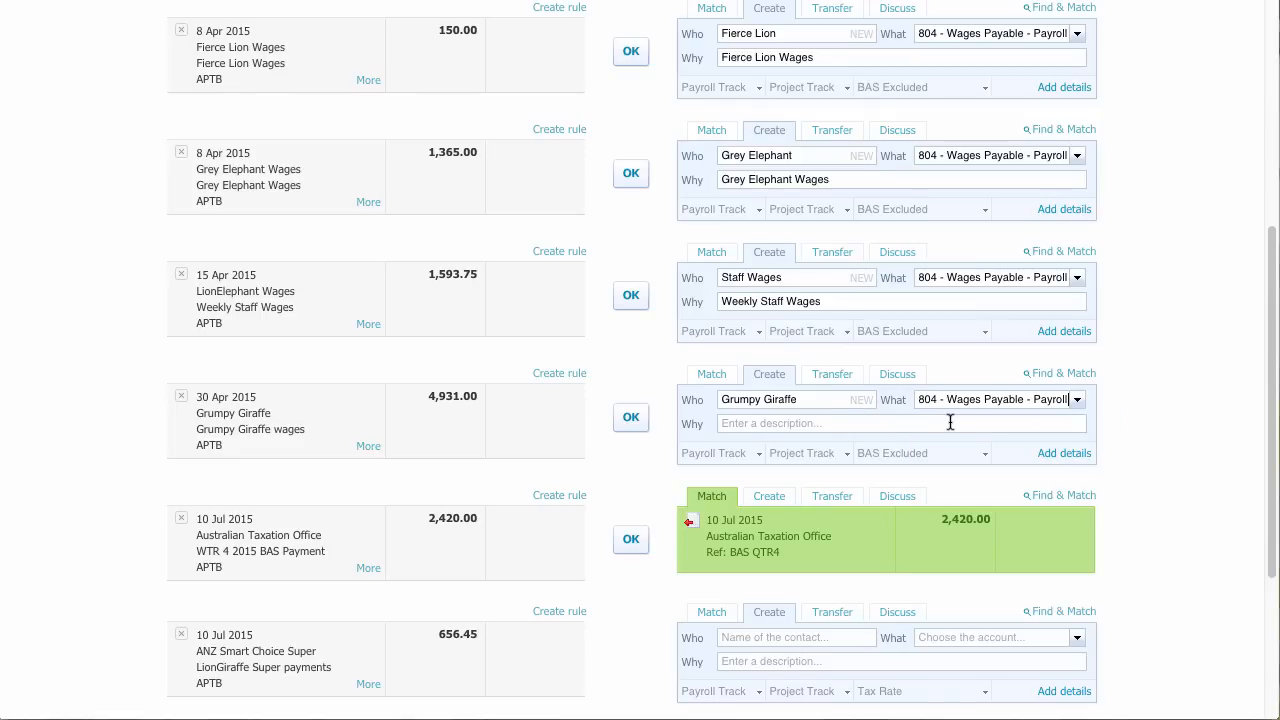
# Step: Copy the Grumpy Giraffe wages statement text into that line's description
pyautogui.moveTo(306, 430); pyautogui.dragTo(198, 430)
pyautogui.rightClick(212, 428)
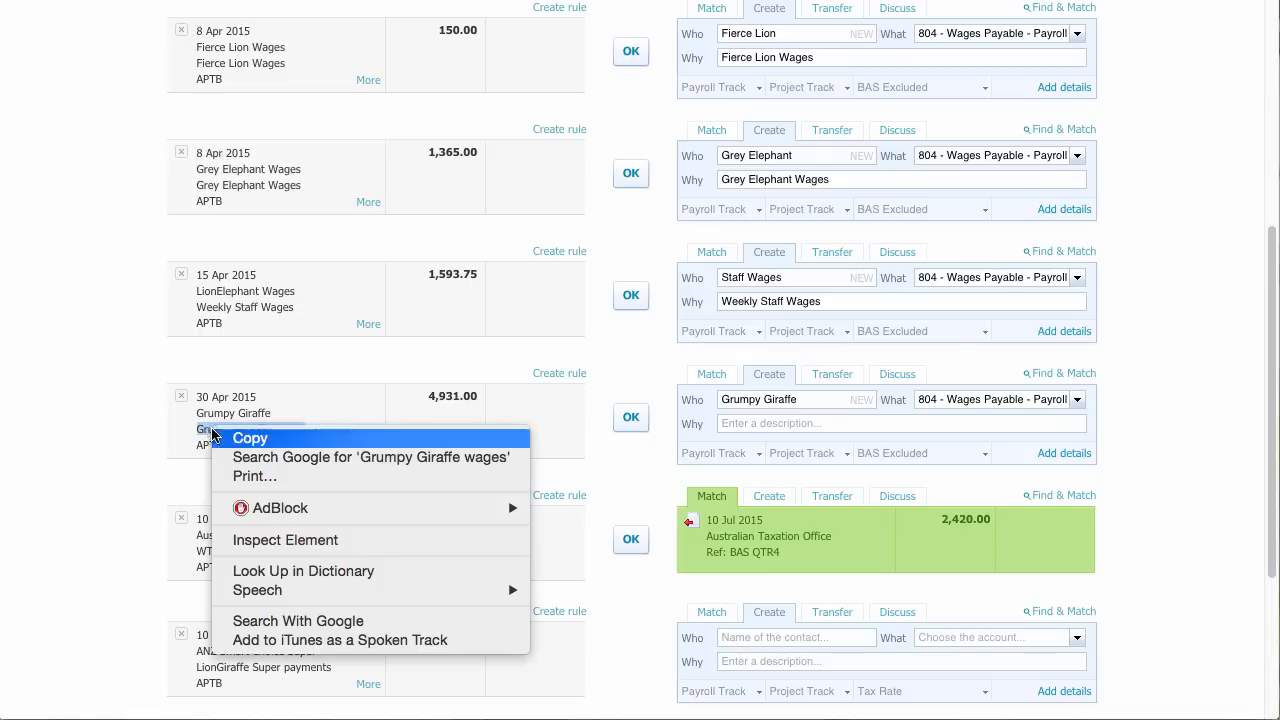
pyautogui.click(236, 438)
pyautogui.click(742, 423)
pyautogui.rightClick(742, 420)
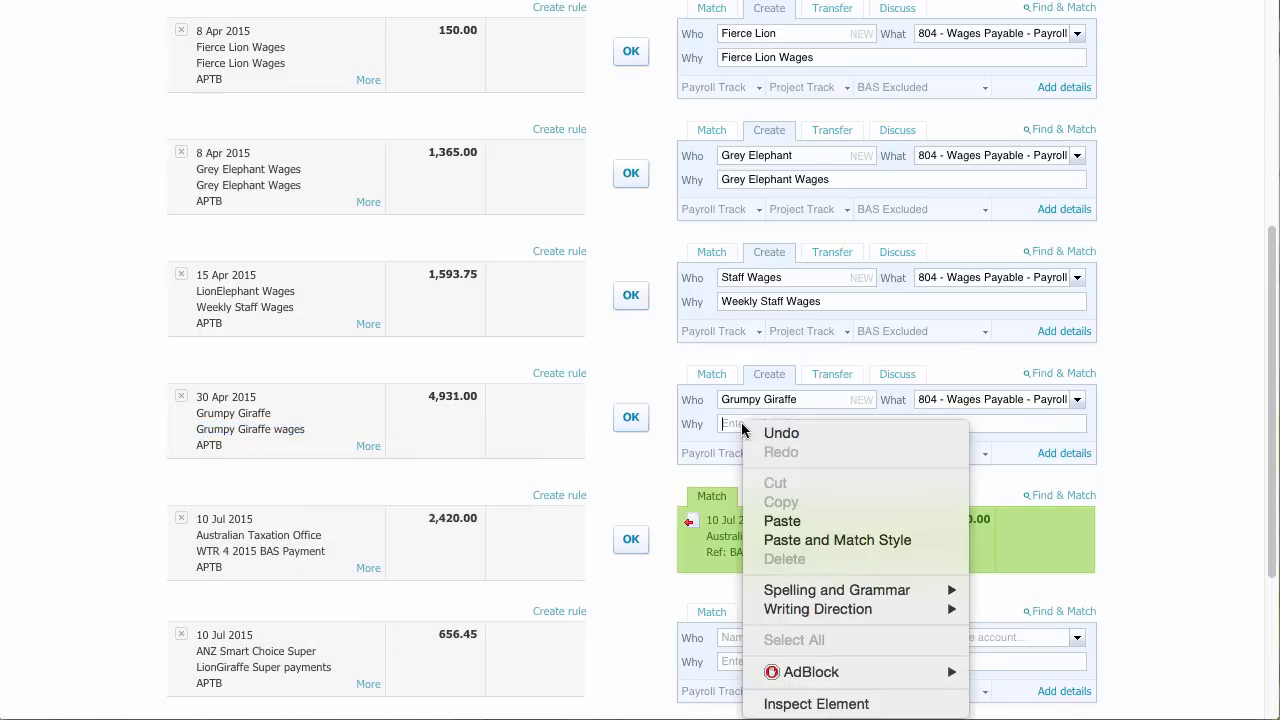
pyautogui.click(782, 521)
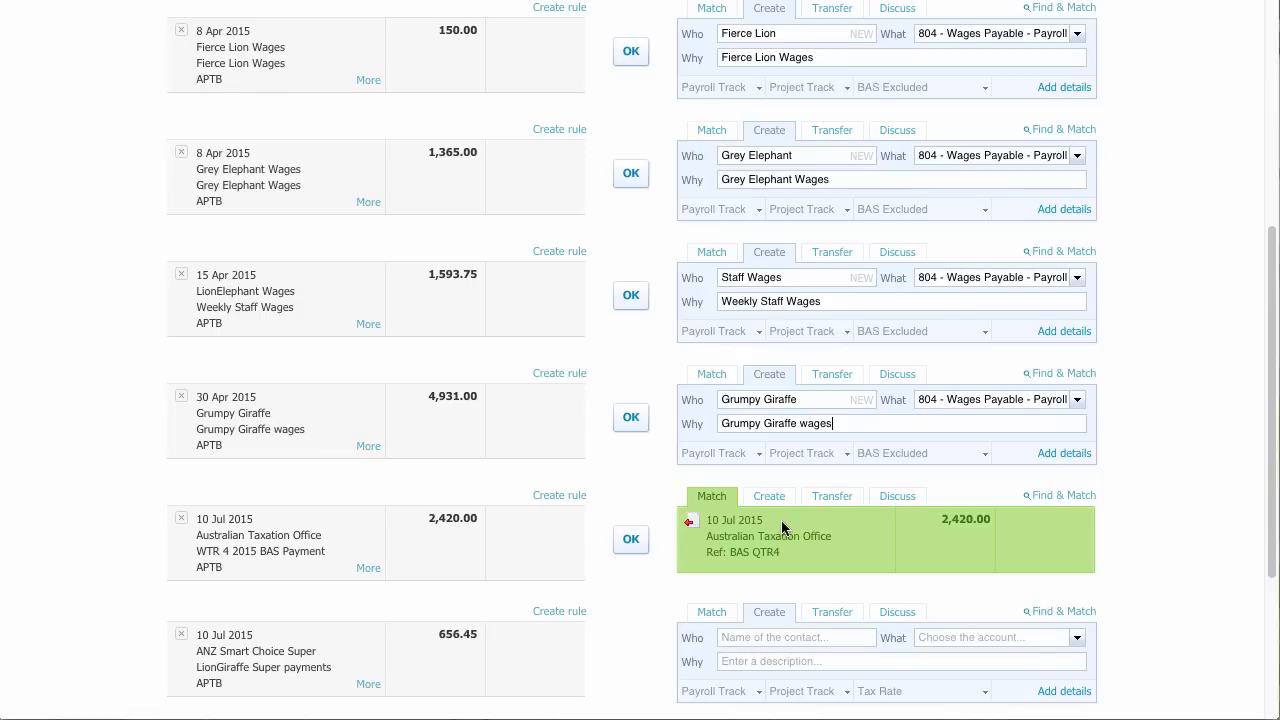
# Step: Reconcile the Fierce Lion, Grey Elephant, Staff Wages and Grumpy Giraffe wage lines
pyautogui.click(640, 61)
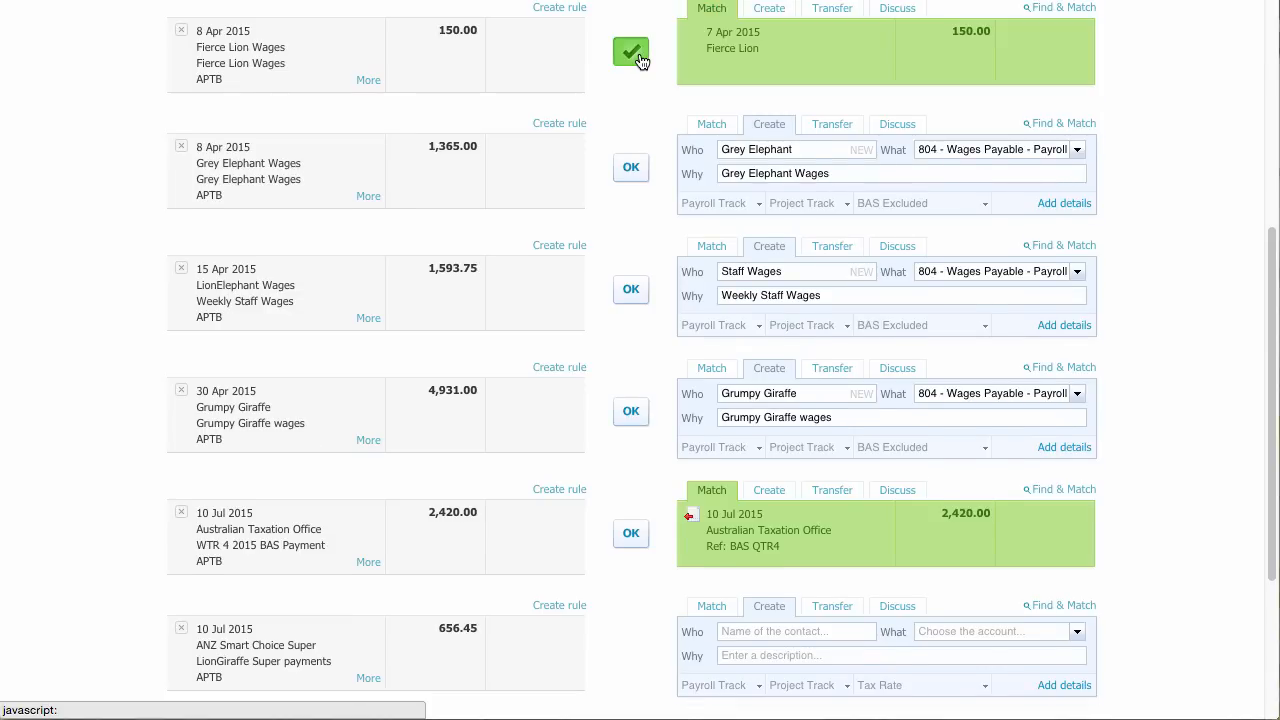
pyautogui.click(640, 61)
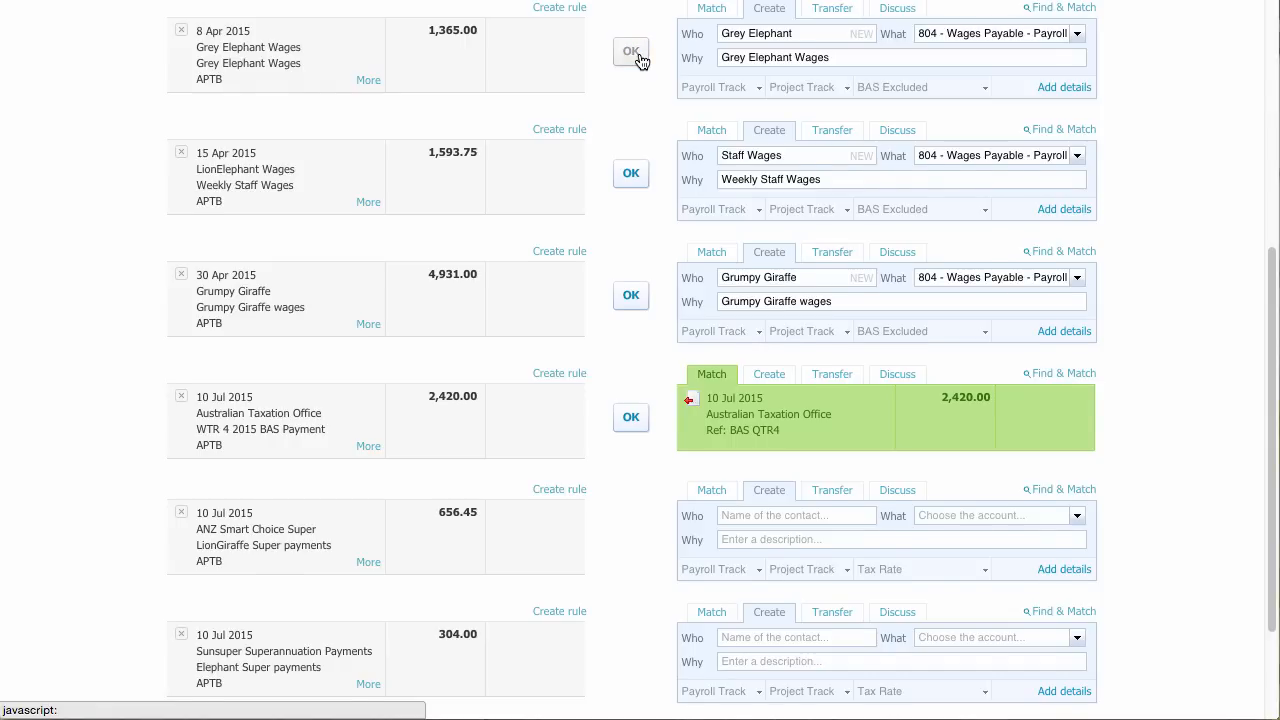
pyautogui.click(640, 61)
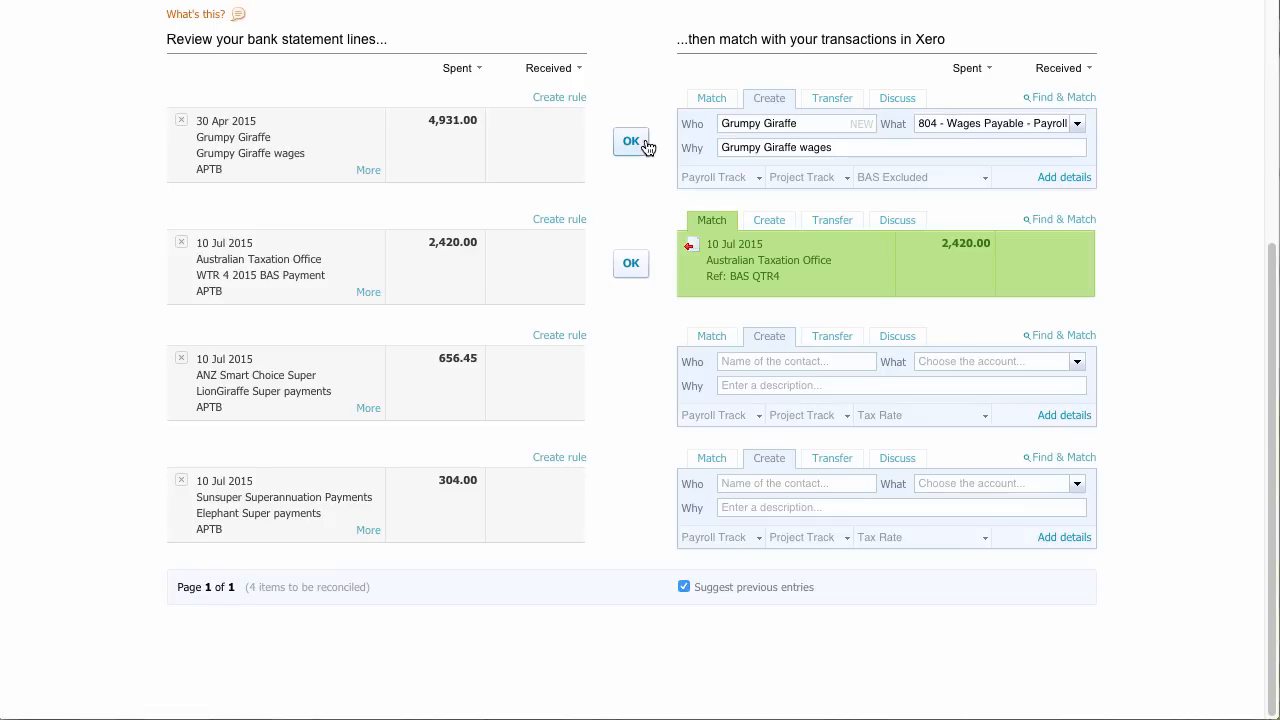
pyautogui.click(636, 148)
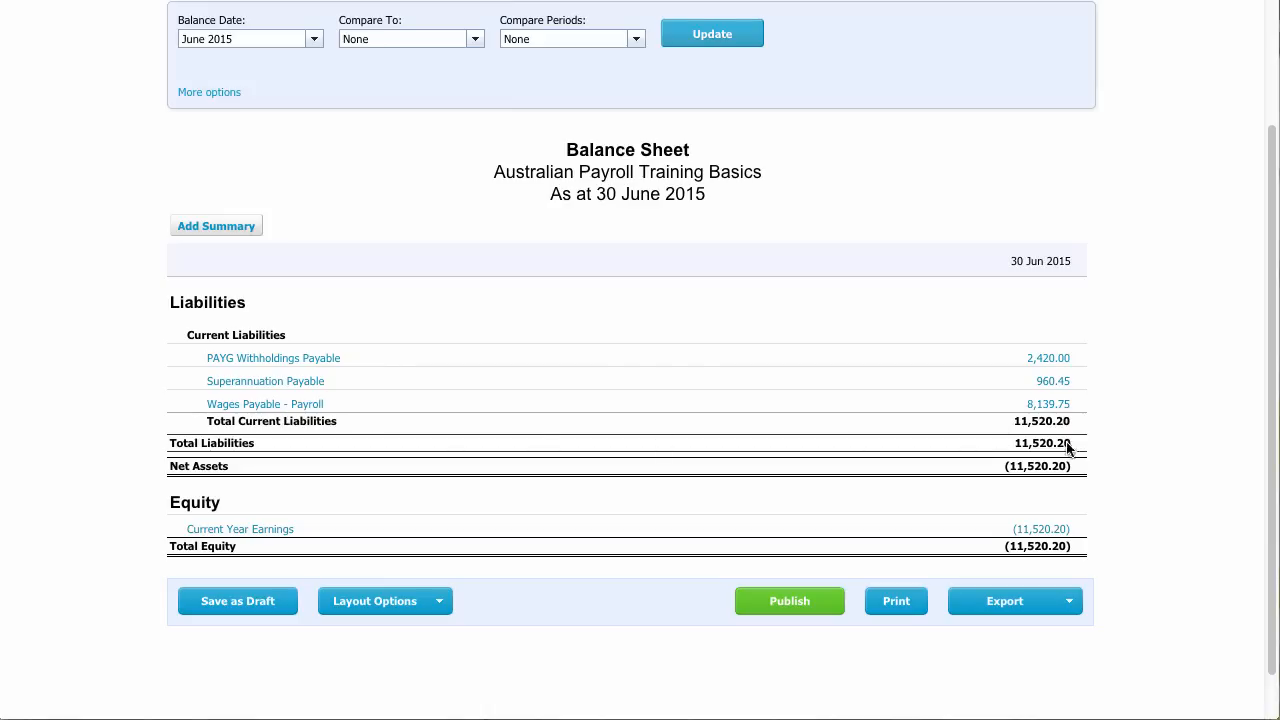
# Step: Update the 30 June 2015 Balance Sheet to show Wages Payable at 100.00 and the wages bank at (8,039.75)
pyautogui.click(712, 35)
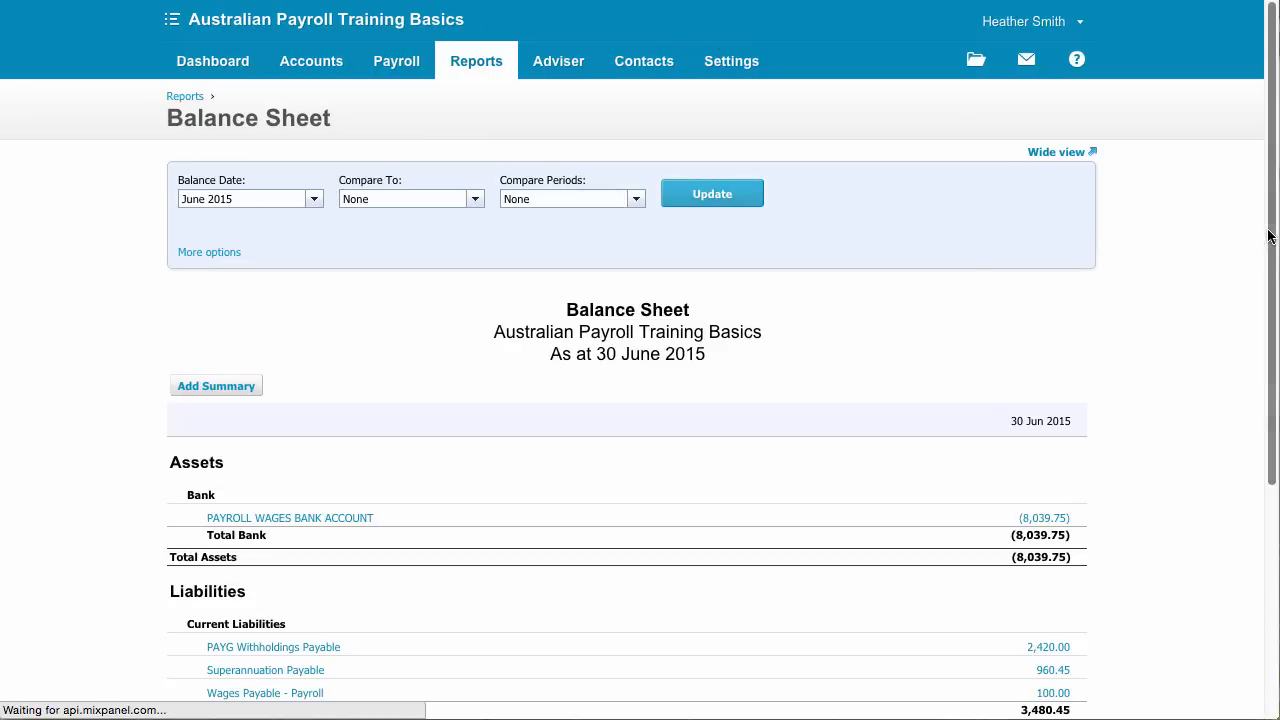
pyautogui.moveTo(1268, 235); pyautogui.dragTo(1274, 320)
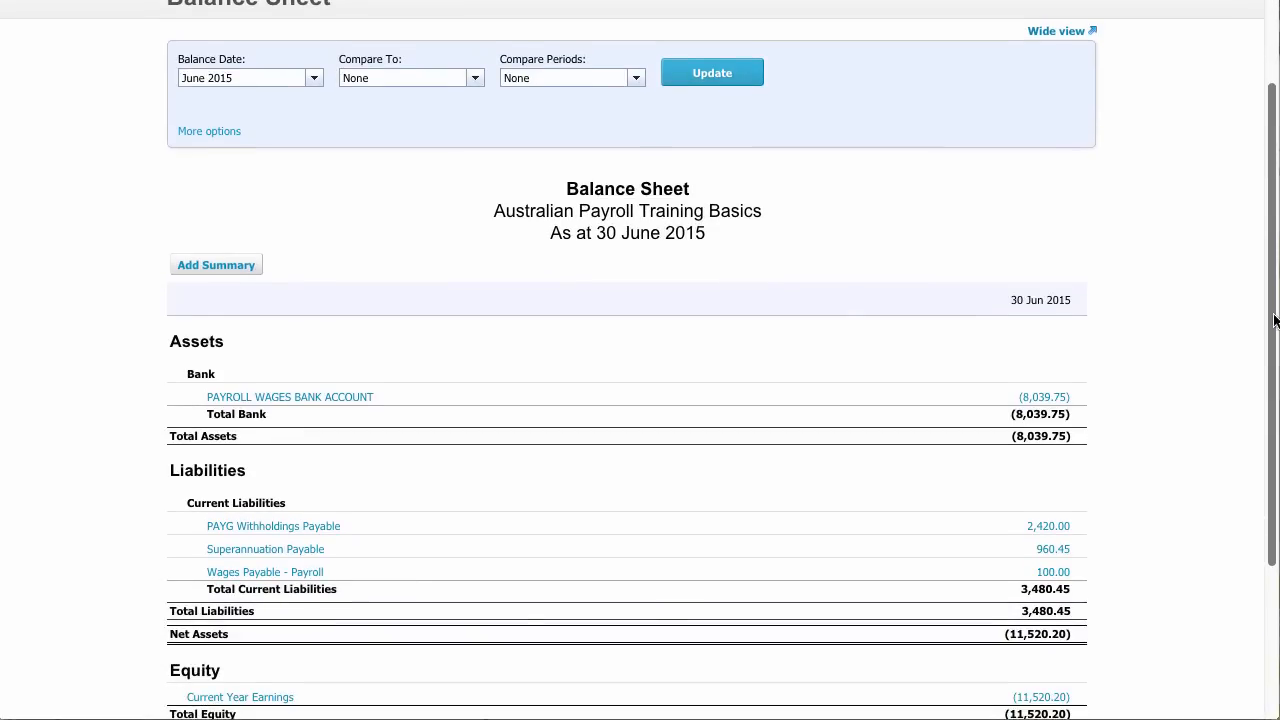
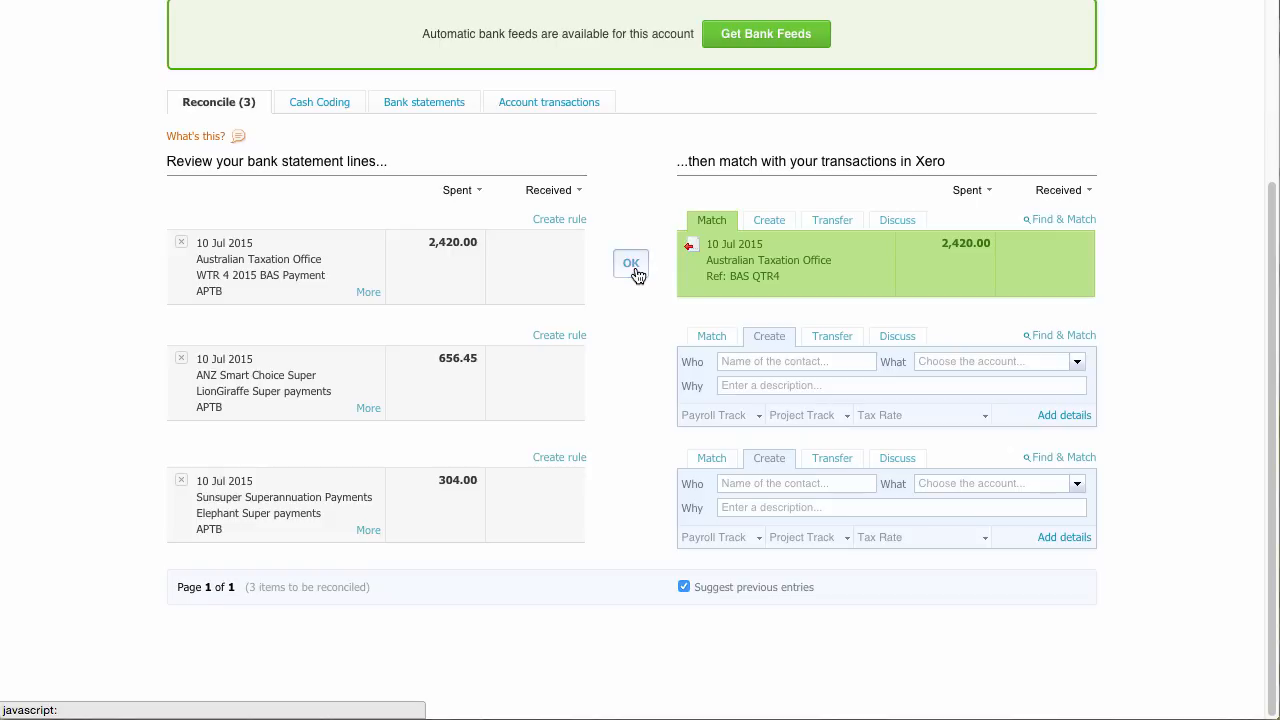
# Step: Reconcile the 10 Jul 2015 Australian Taxation Office BAS payment of 2,420.00
pyautogui.click(633, 268)
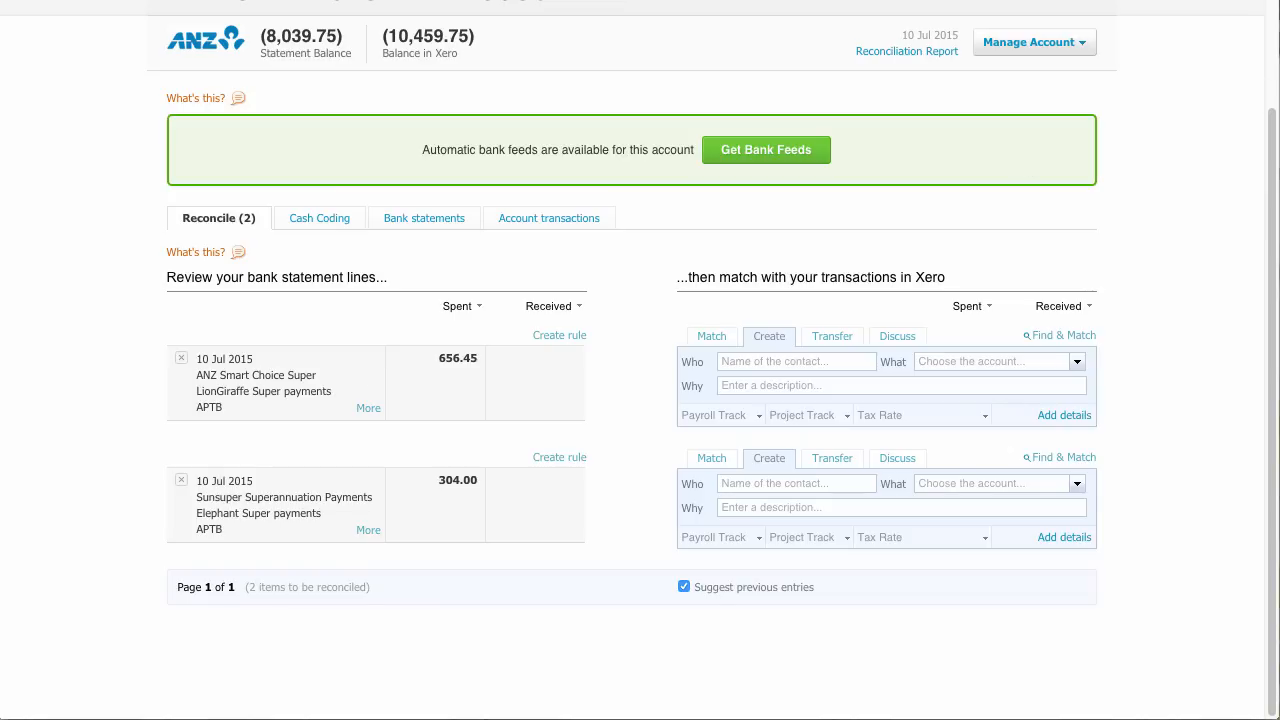
pyautogui.moveTo(1274, 117); pyautogui.dragTo(1273, 8)
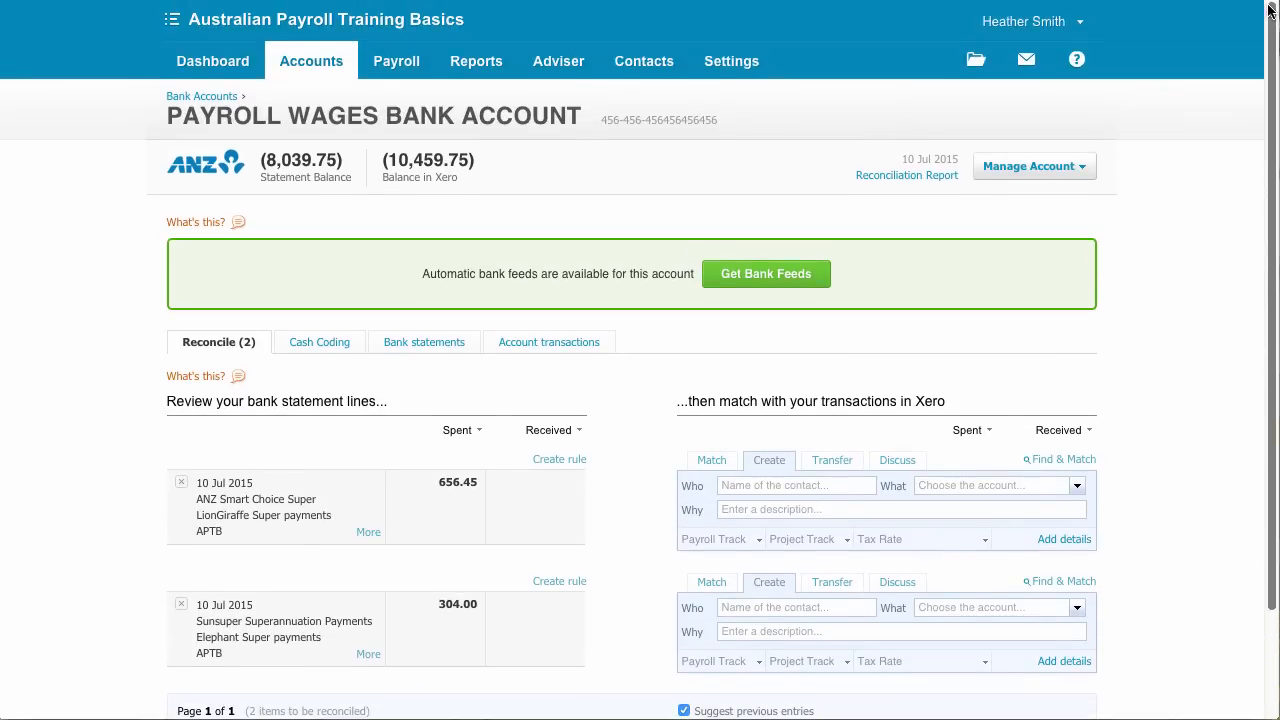
pyautogui.click(390, 72)
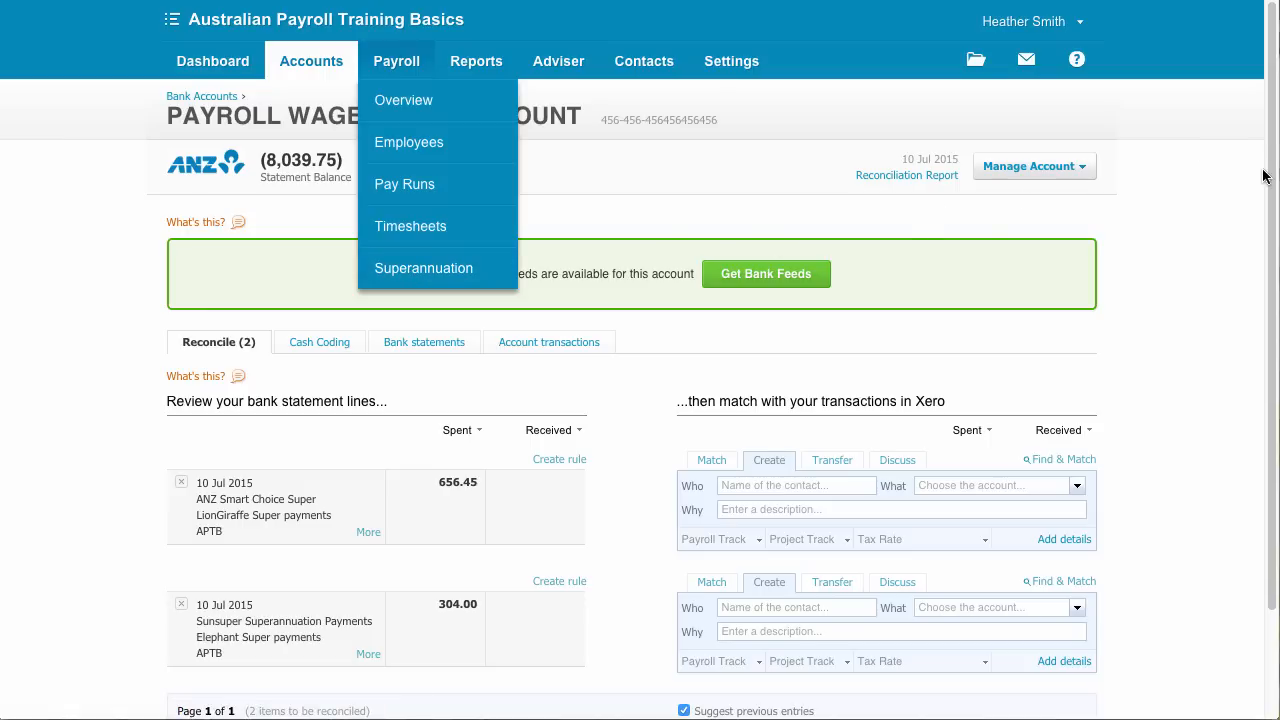
pyautogui.scroll(-2, 1263, 180)
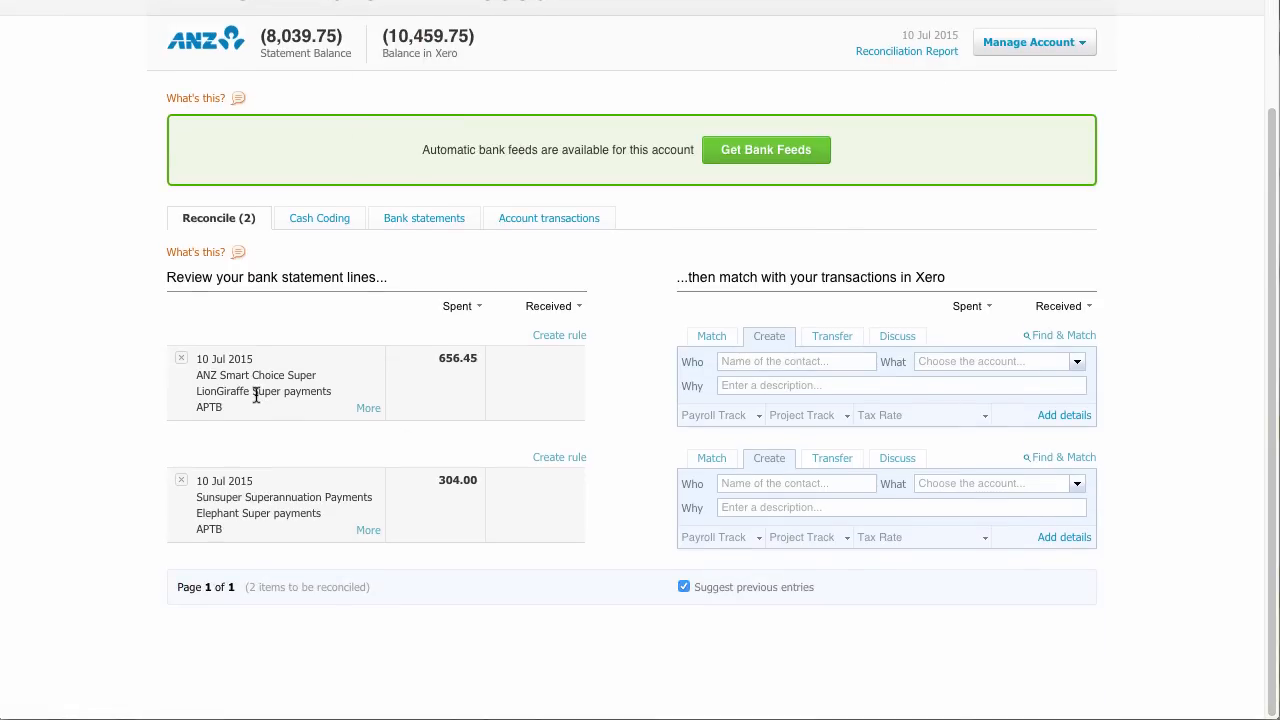
# Step: Code the 656.45 line to contact ANZ Smart Choice Super and account 826 - Superannuation Payable
pyautogui.moveTo(333, 392); pyautogui.dragTo(197, 390)
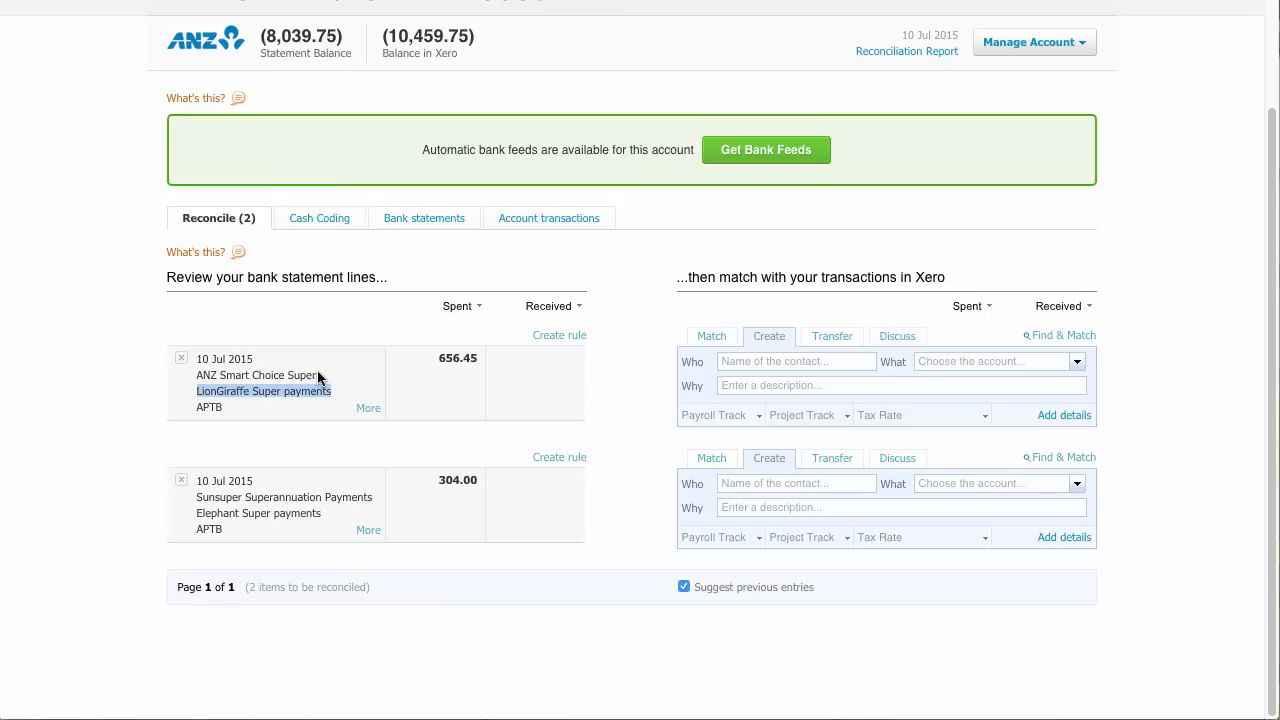
pyautogui.moveTo(318, 376); pyautogui.dragTo(196, 375)
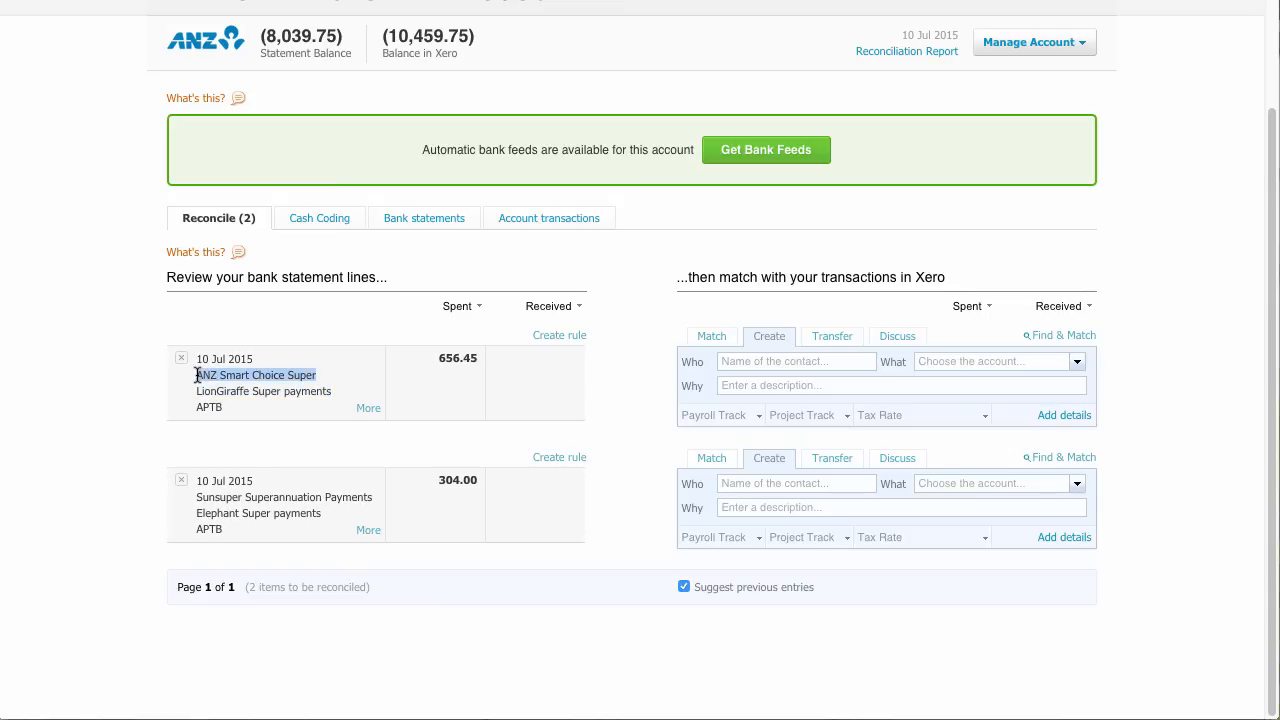
pyautogui.rightClick(197, 375)
pyautogui.click(228, 381)
pyautogui.rightClick(738, 362)
pyautogui.click(779, 456)
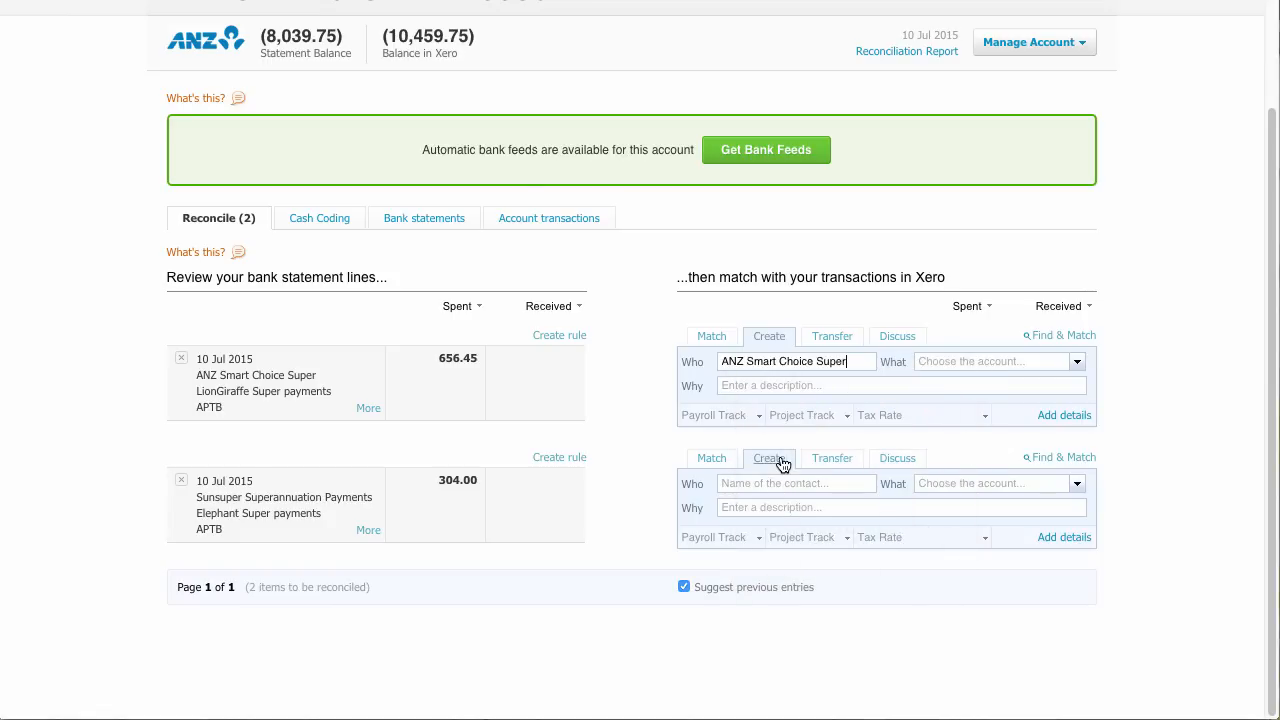
pyautogui.click(932, 361)
pyautogui.write('sup')
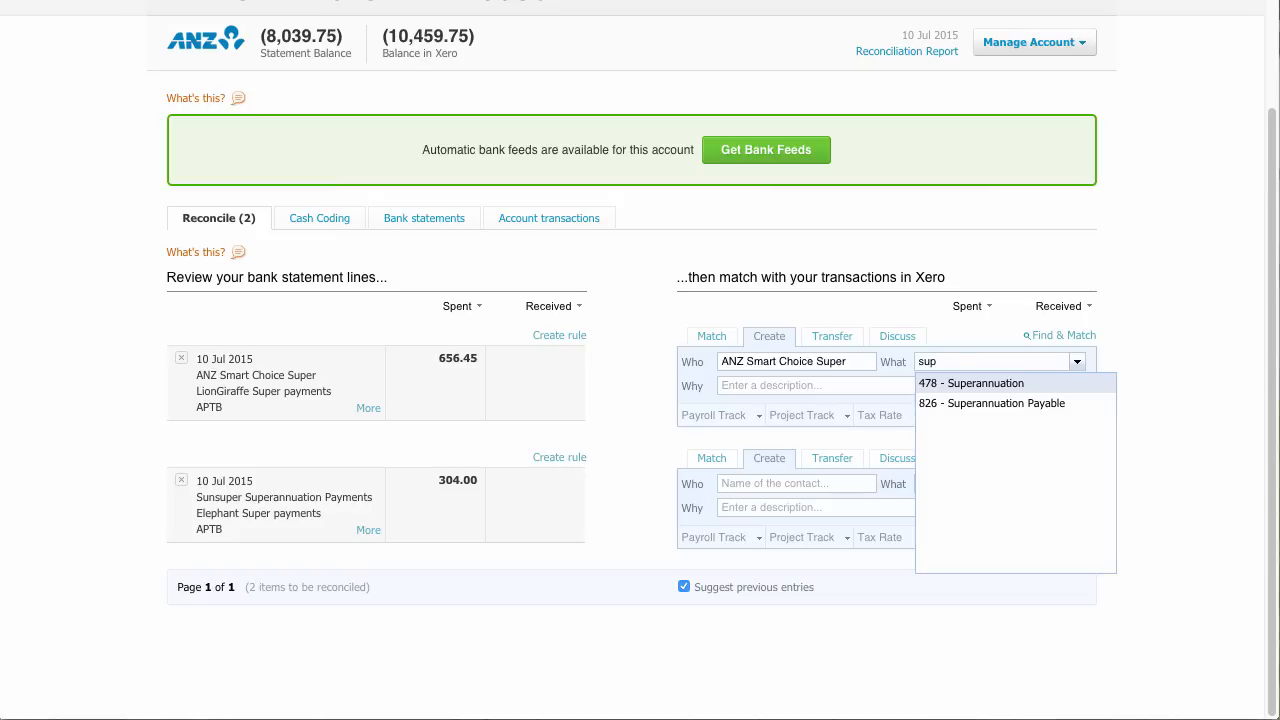
pyautogui.click(985, 405)
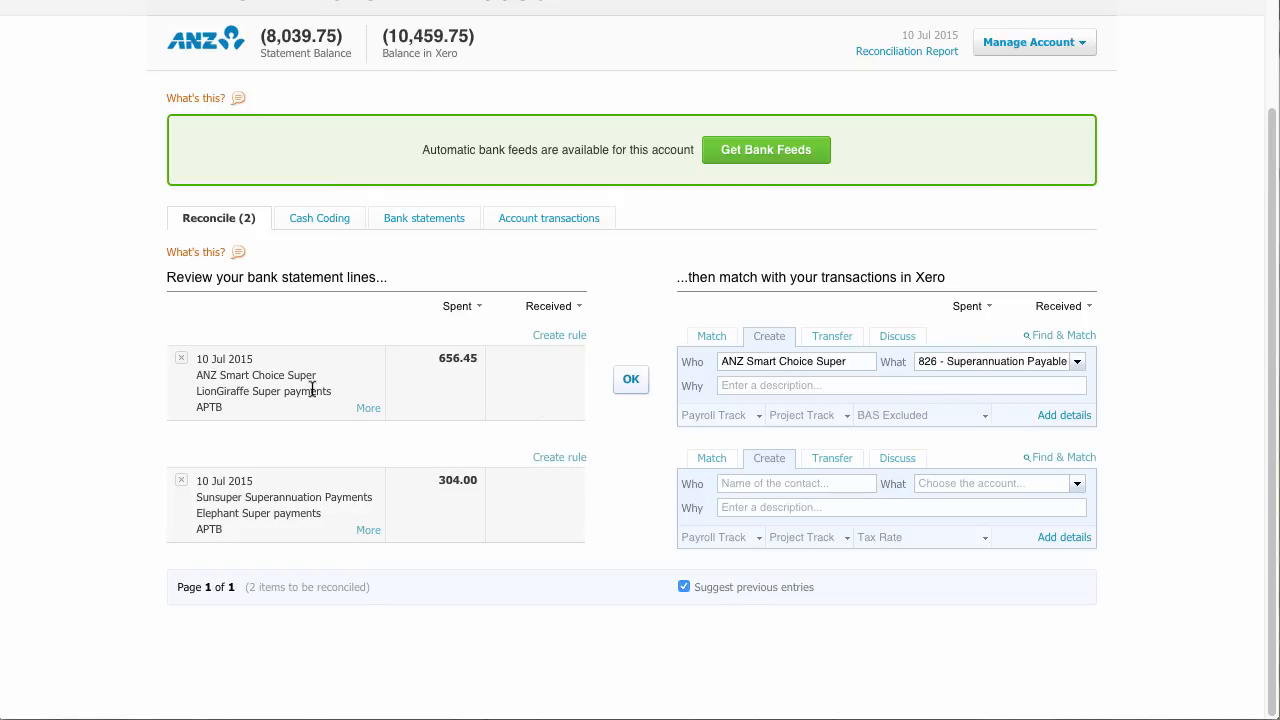
# Step: Give the 656.45 line the description 'LionGiraffe Super payments'
pyautogui.moveTo(334, 392); pyautogui.dragTo(197, 392)
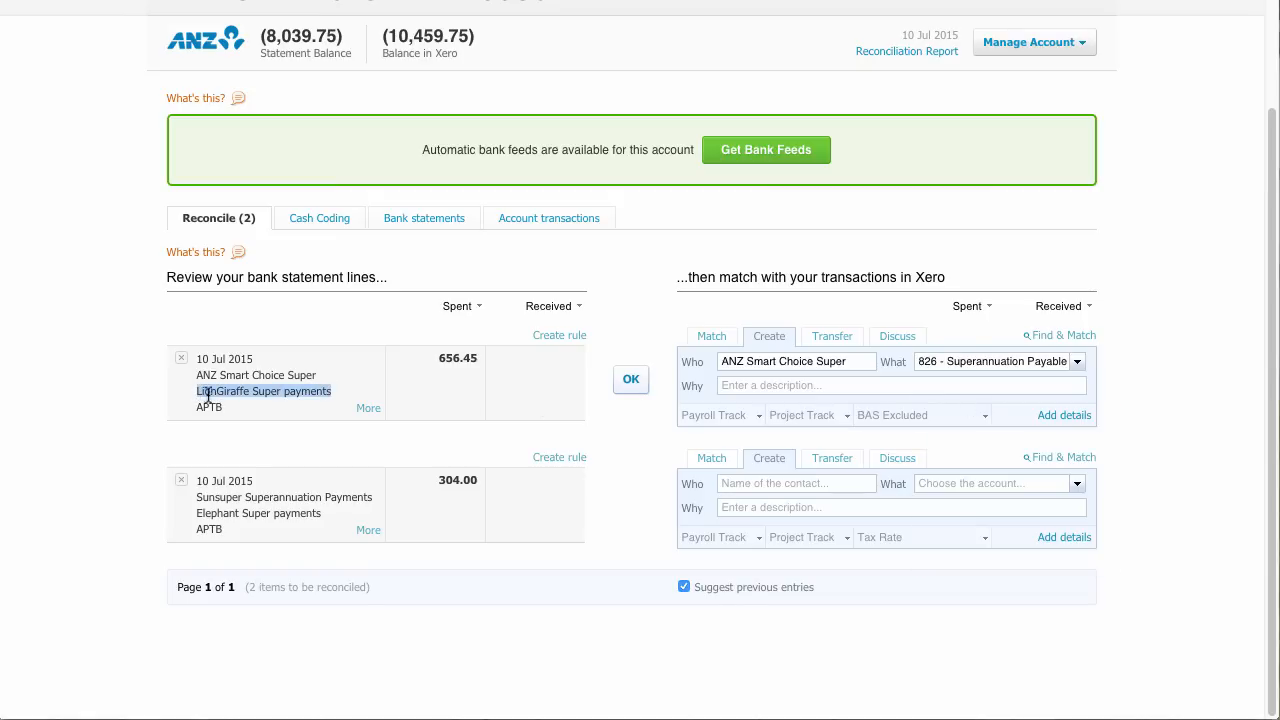
pyautogui.rightClick(212, 392)
pyautogui.click(250, 404)
pyautogui.click(758, 385)
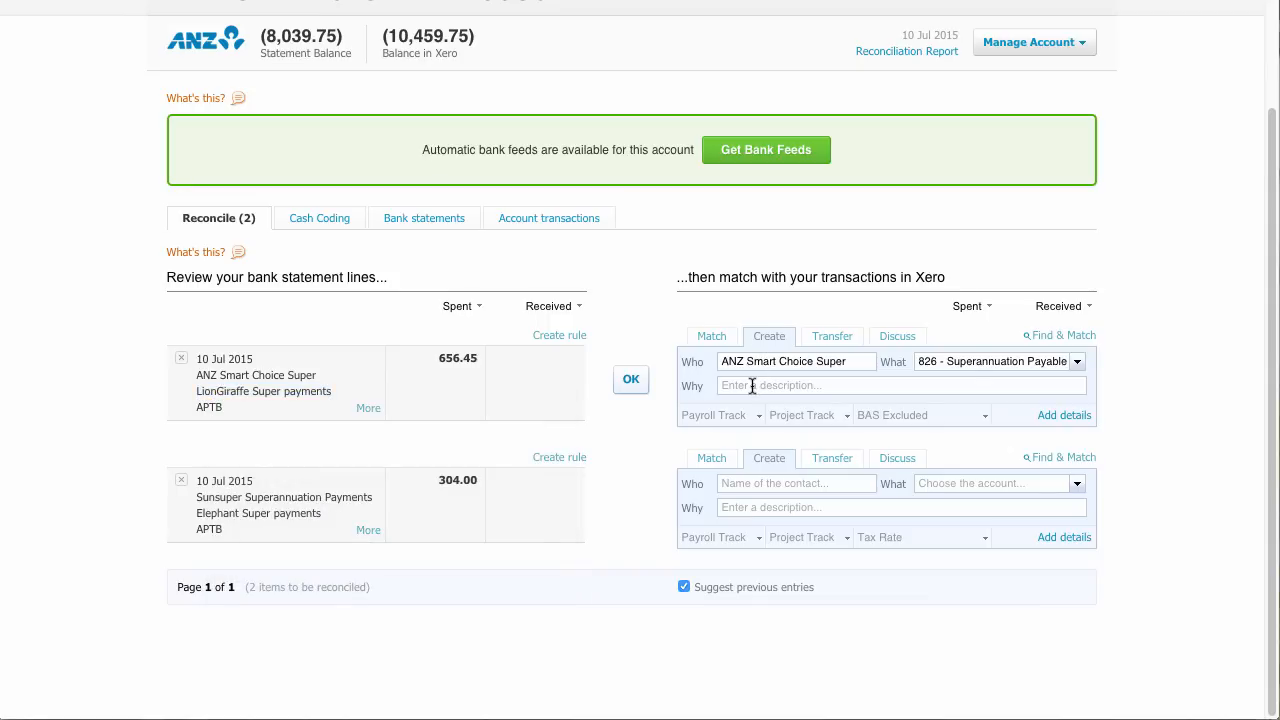
pyautogui.rightClick(756, 387)
pyautogui.click(792, 483)
# Step: Code the 304.00 line to Sunsuper Superannuation Payments and 826 - Superannuation Payable
pyautogui.moveTo(375, 498); pyautogui.dragTo(201, 505)
pyautogui.tripleClick(202, 504)
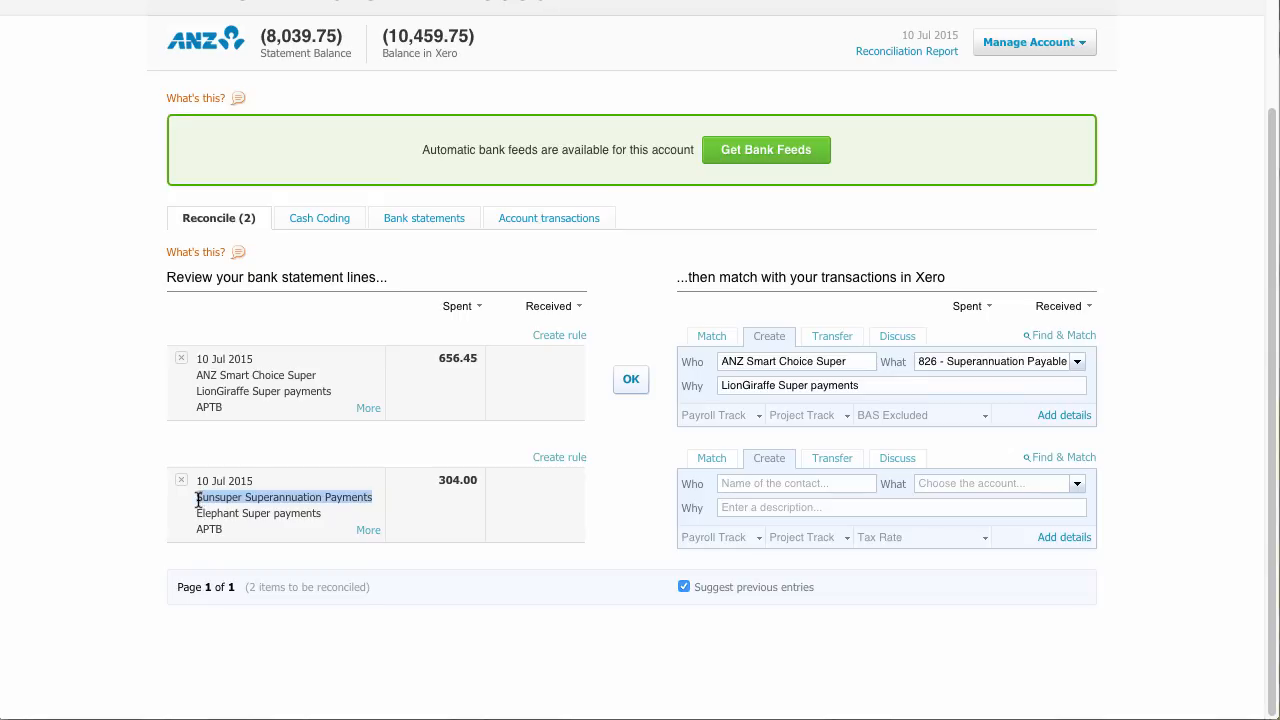
pyautogui.rightClick(211, 499)
pyautogui.click(222, 507)
pyautogui.click(935, 488)
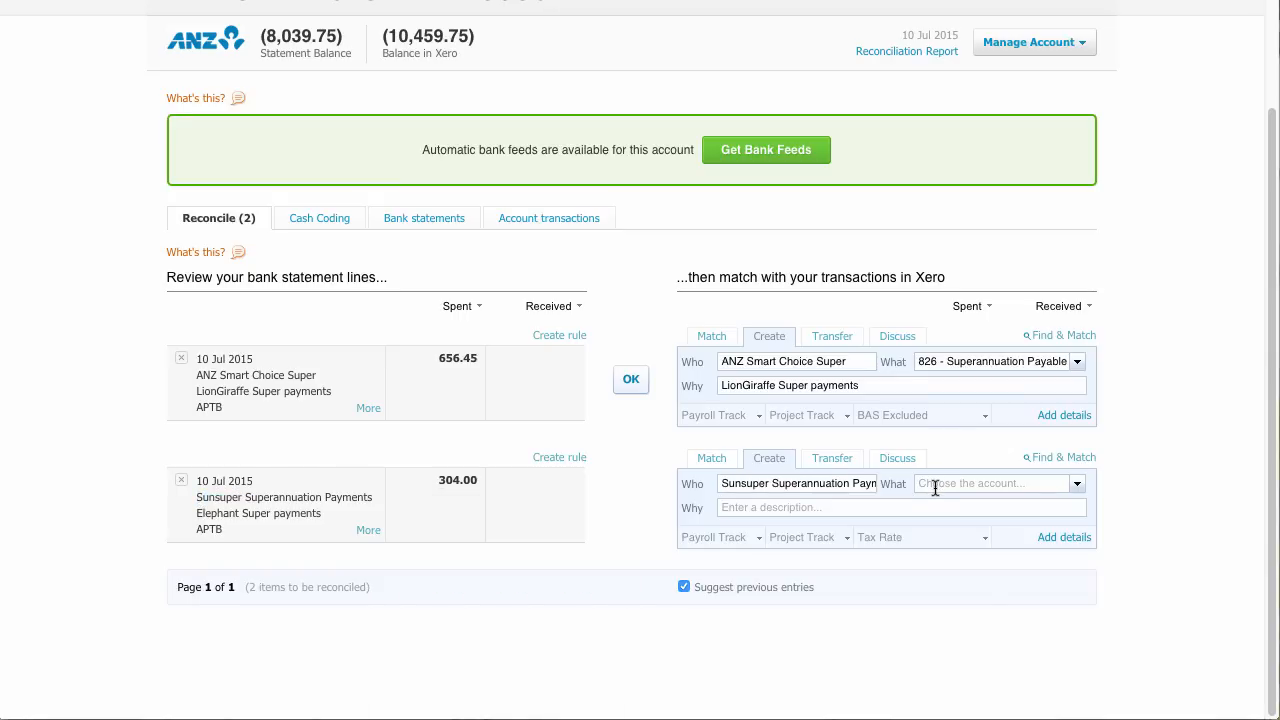
pyautogui.write('super')
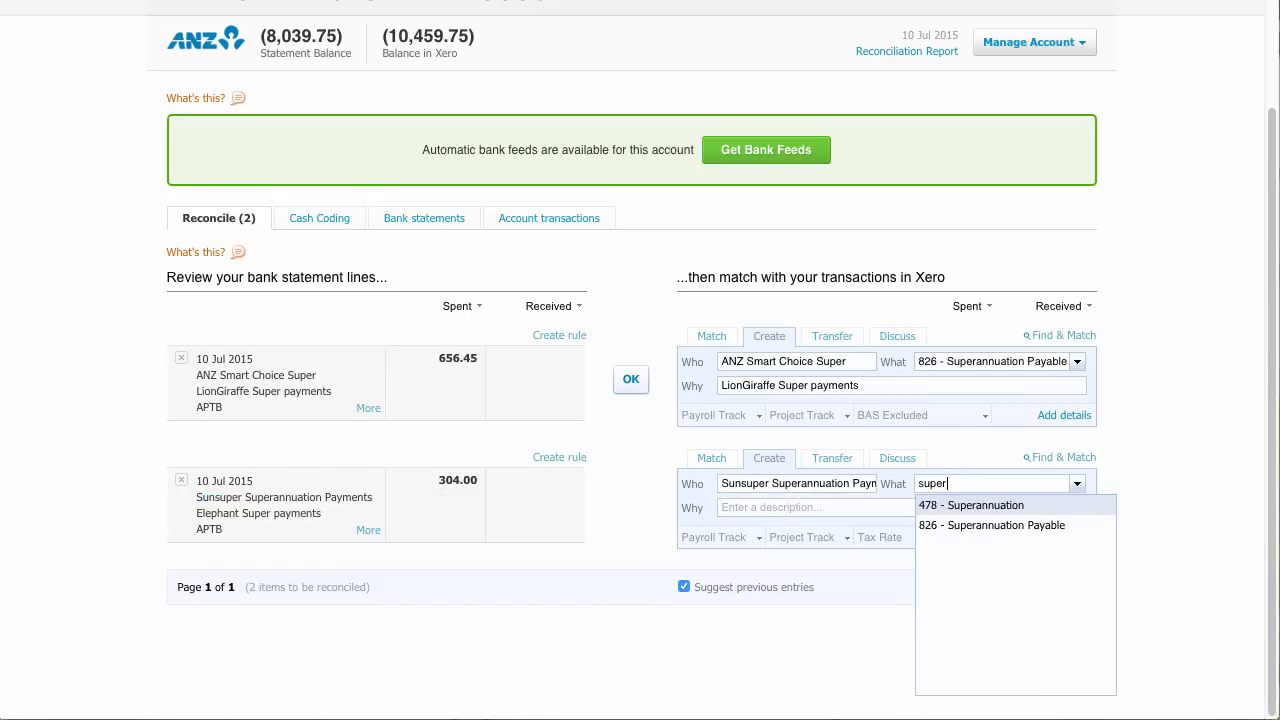
pyautogui.click(975, 526)
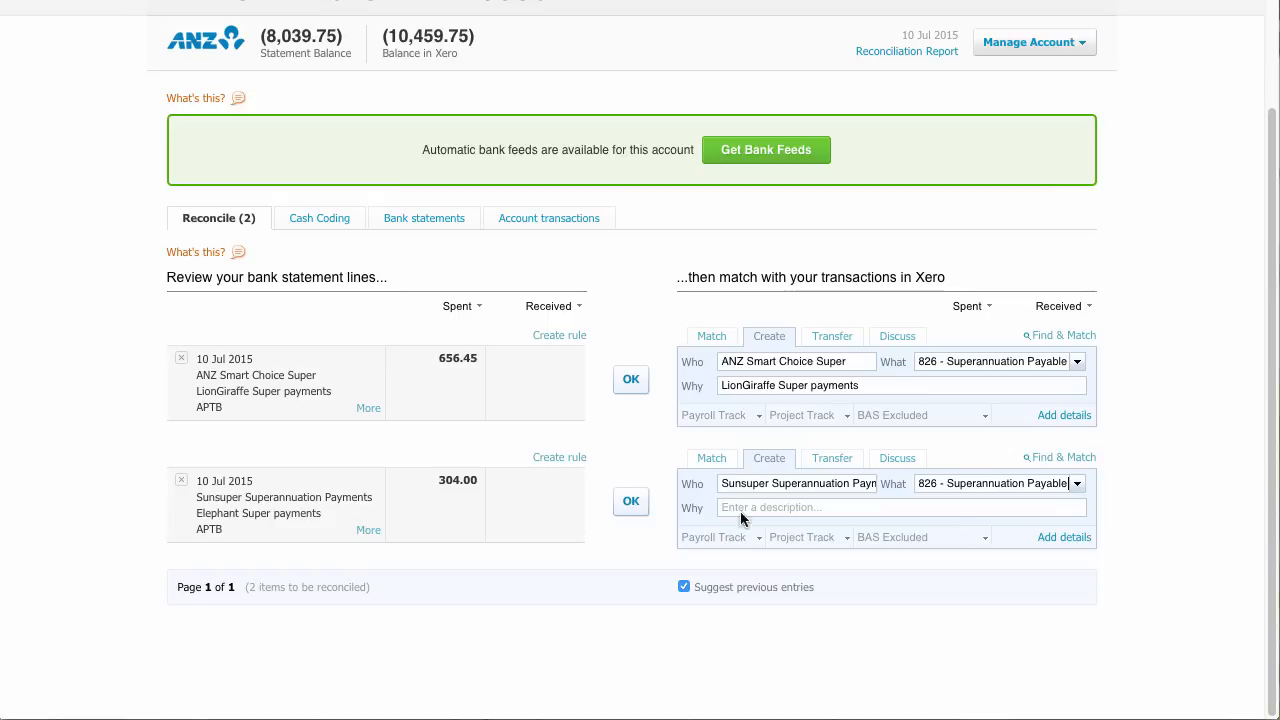
# Step: Give the 304.00 line the description 'Elephant Super payments'
pyautogui.moveTo(328, 517); pyautogui.dragTo(207, 516)
pyautogui.rightClick(207, 516)
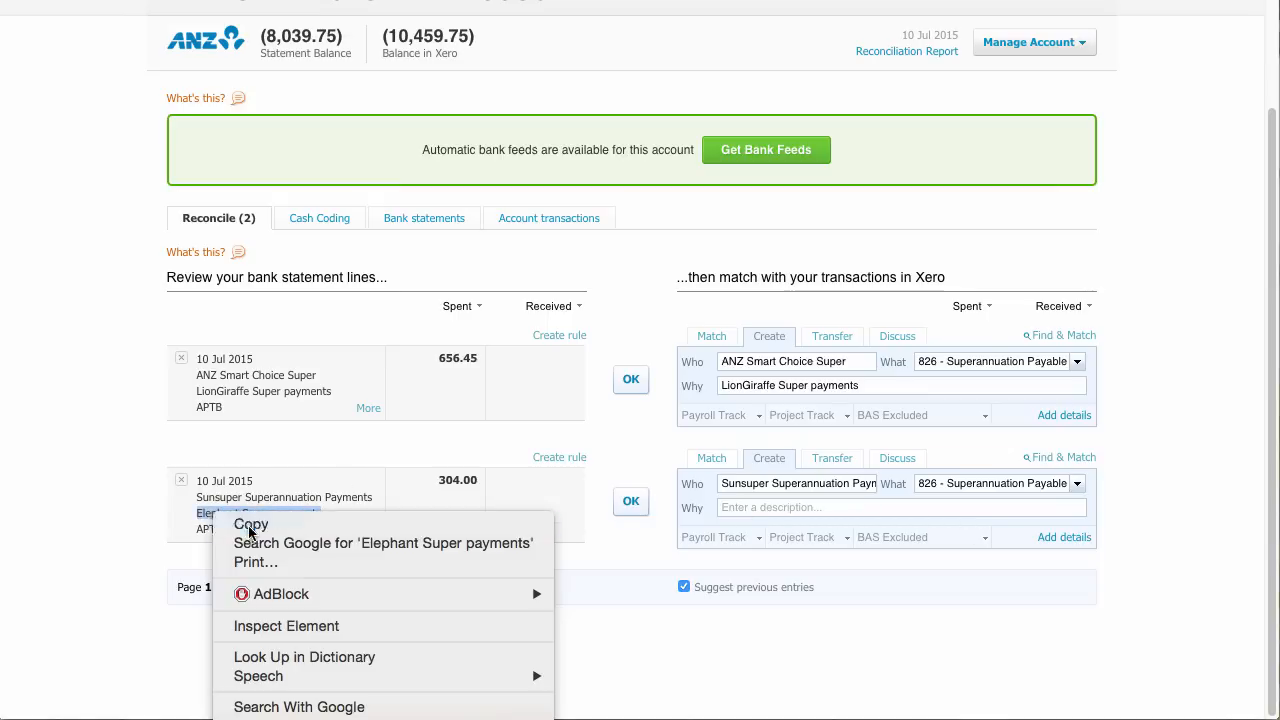
pyautogui.click(240, 523)
pyautogui.click(726, 507)
pyautogui.rightClick(726, 507)
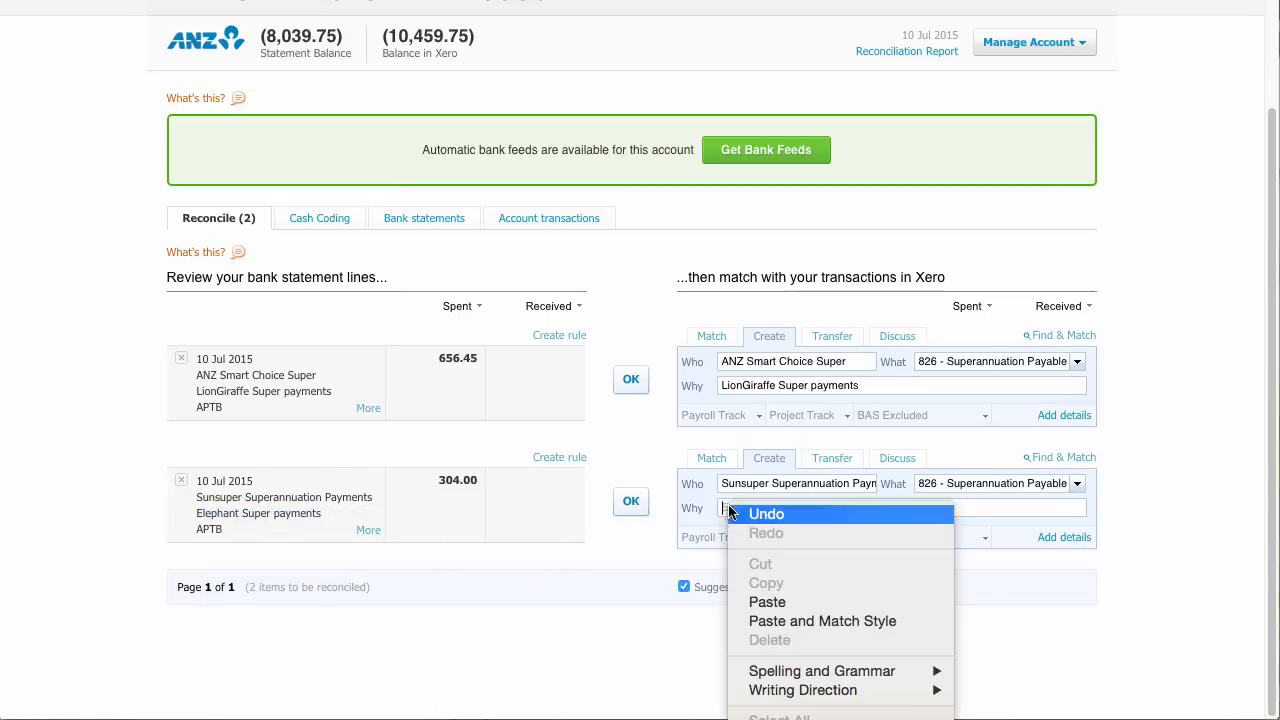
pyautogui.click(770, 603)
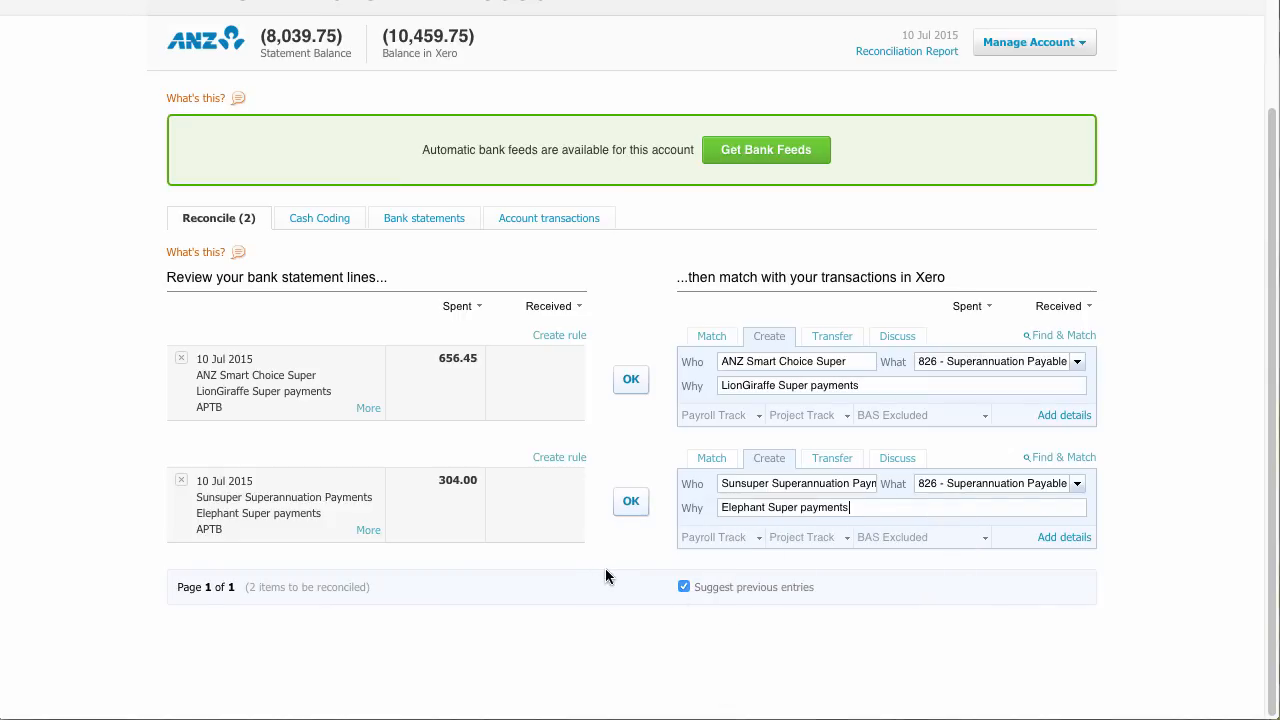
# Step: Reconcile the 656.45 ANZ Smart Choice and 304.00 Sunsuper super payment lines
pyautogui.click(631, 381)
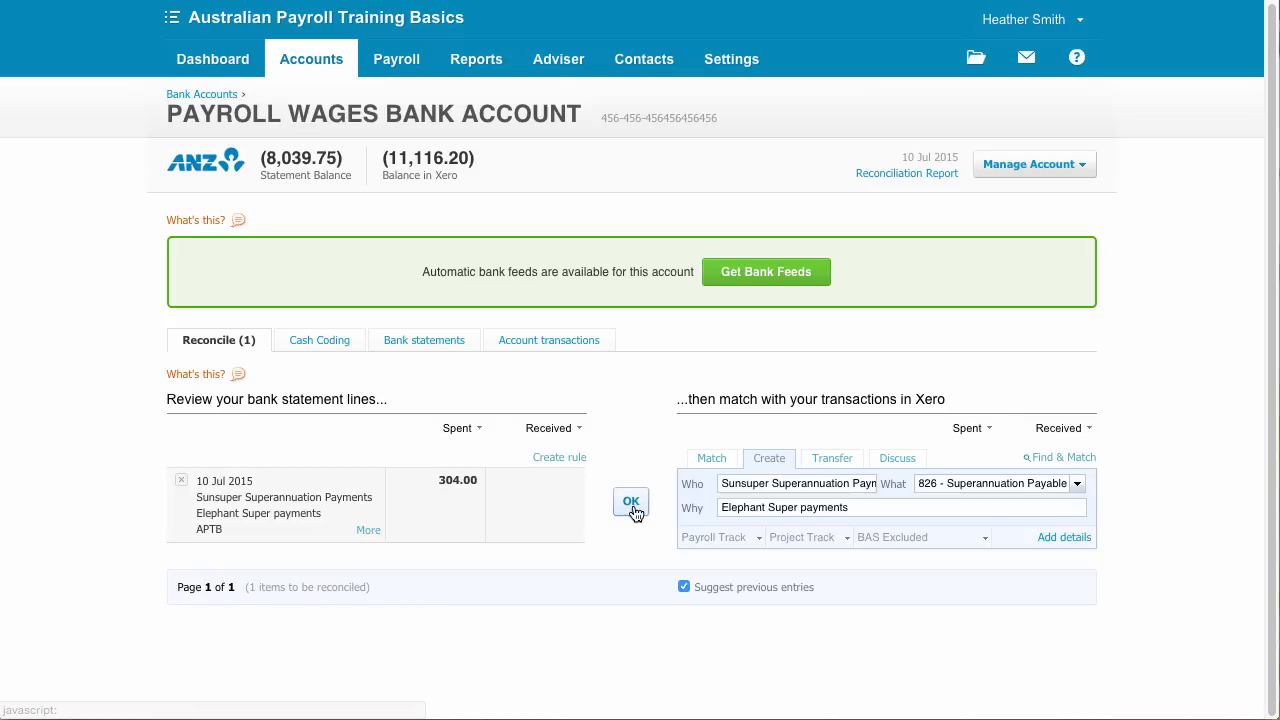
pyautogui.click(631, 502)
pyautogui.click(631, 503)
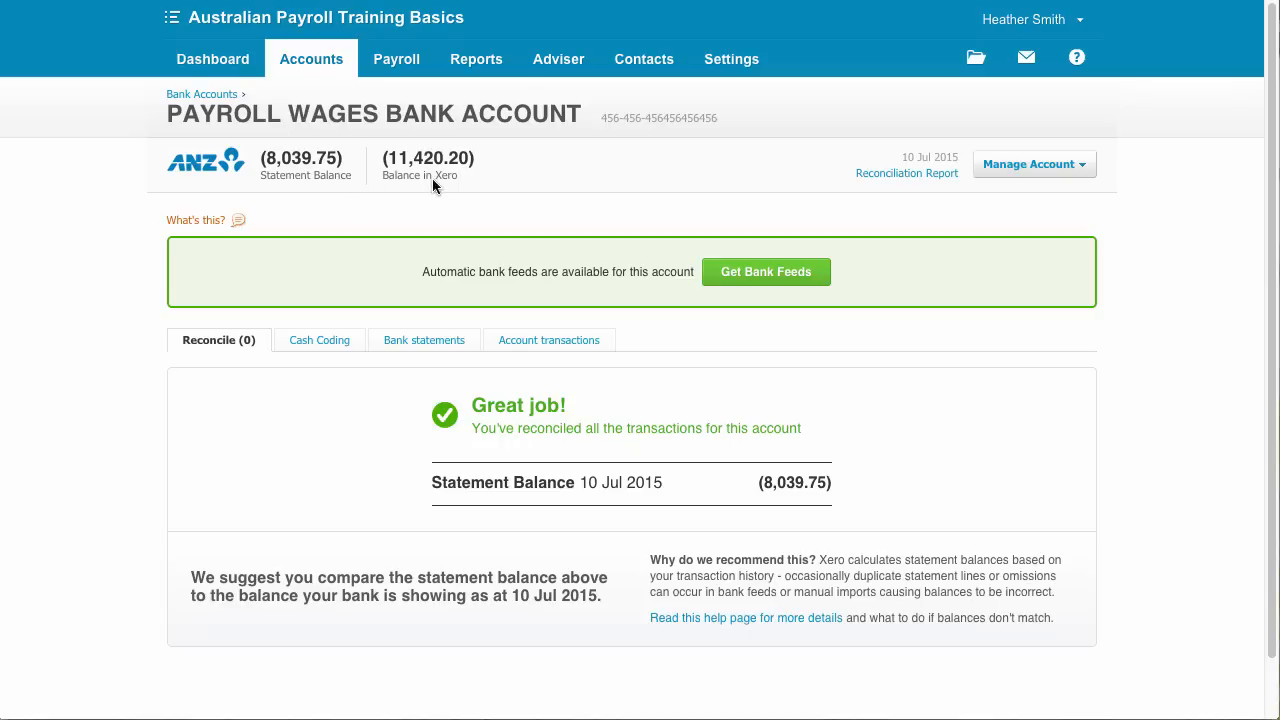
pyautogui.press('super+r')
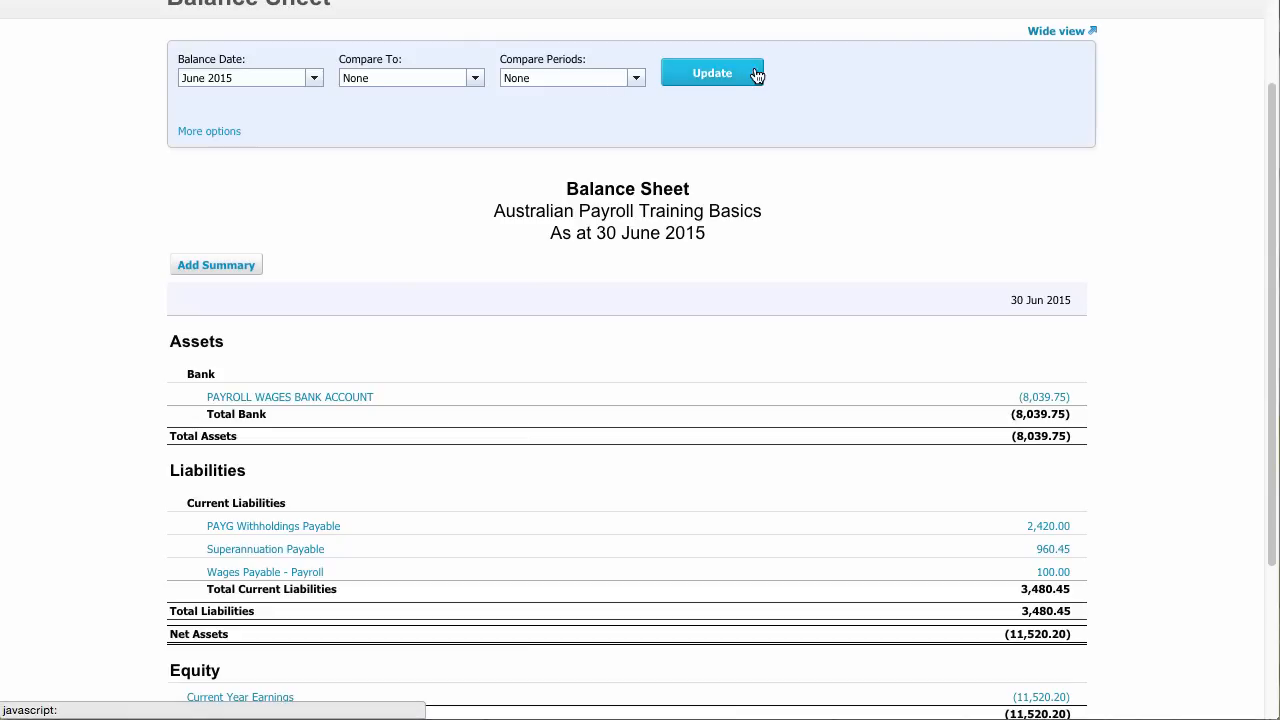
# Step: Refresh the Balance Sheet for June 2015 and review the balance date options, keeping June 2015
pyautogui.click(726, 78)
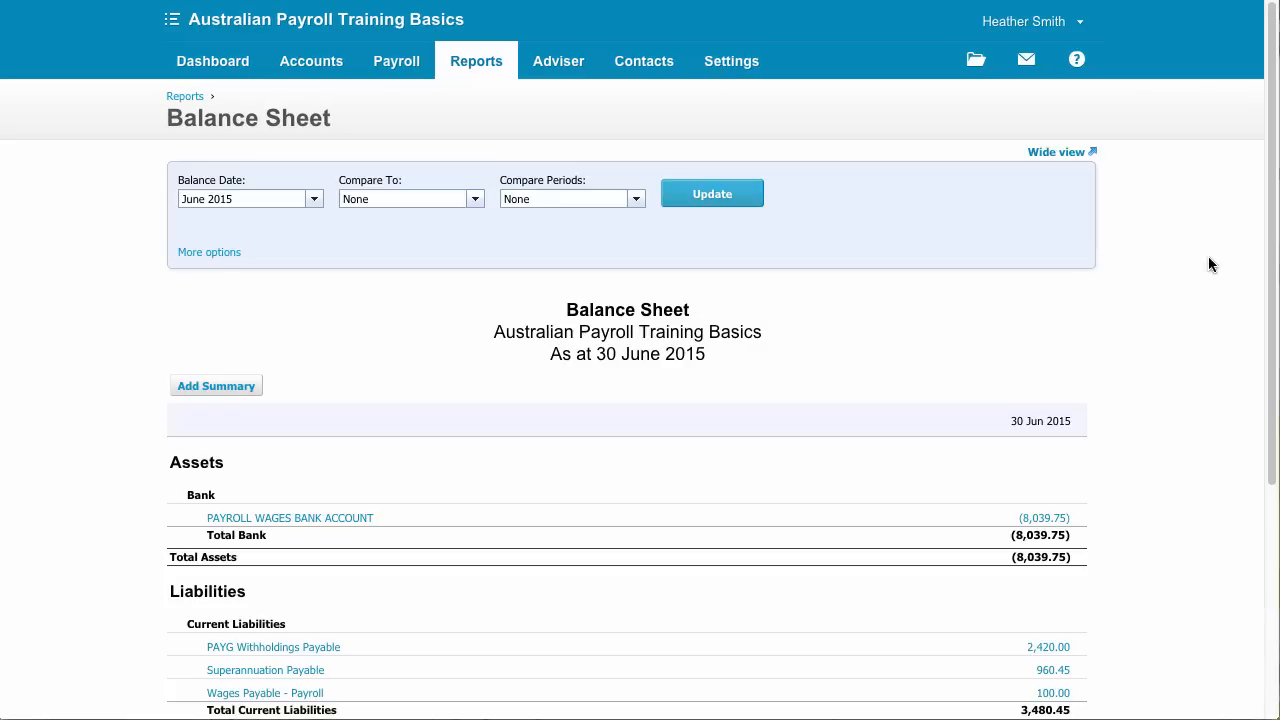
pyautogui.scroll(-3, 1231, 350)
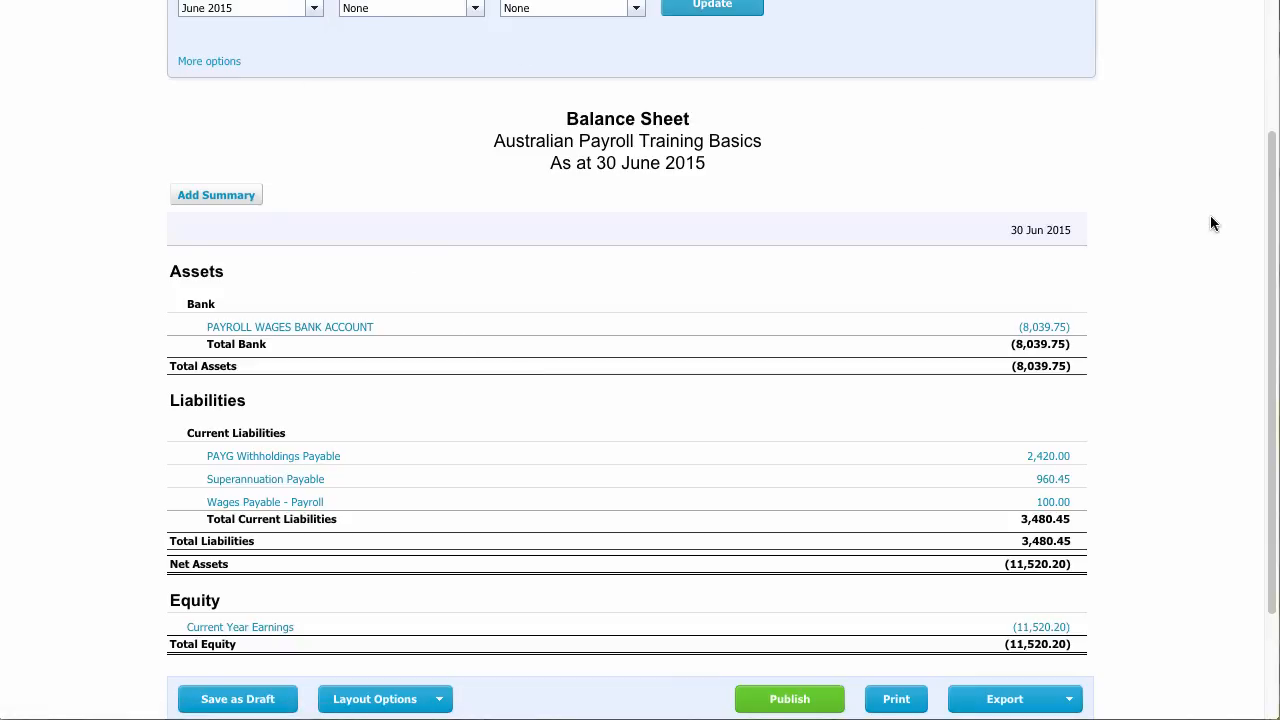
pyautogui.scroll(2, 1180, 160)
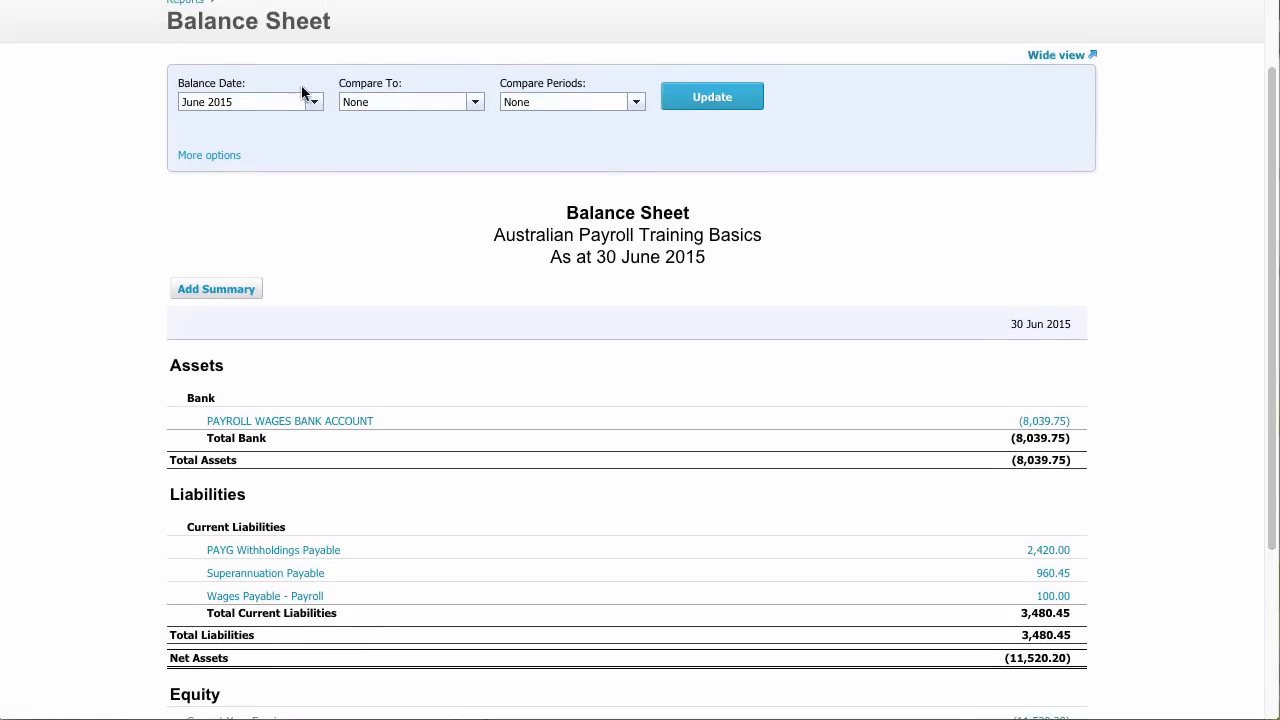
pyautogui.click(315, 104)
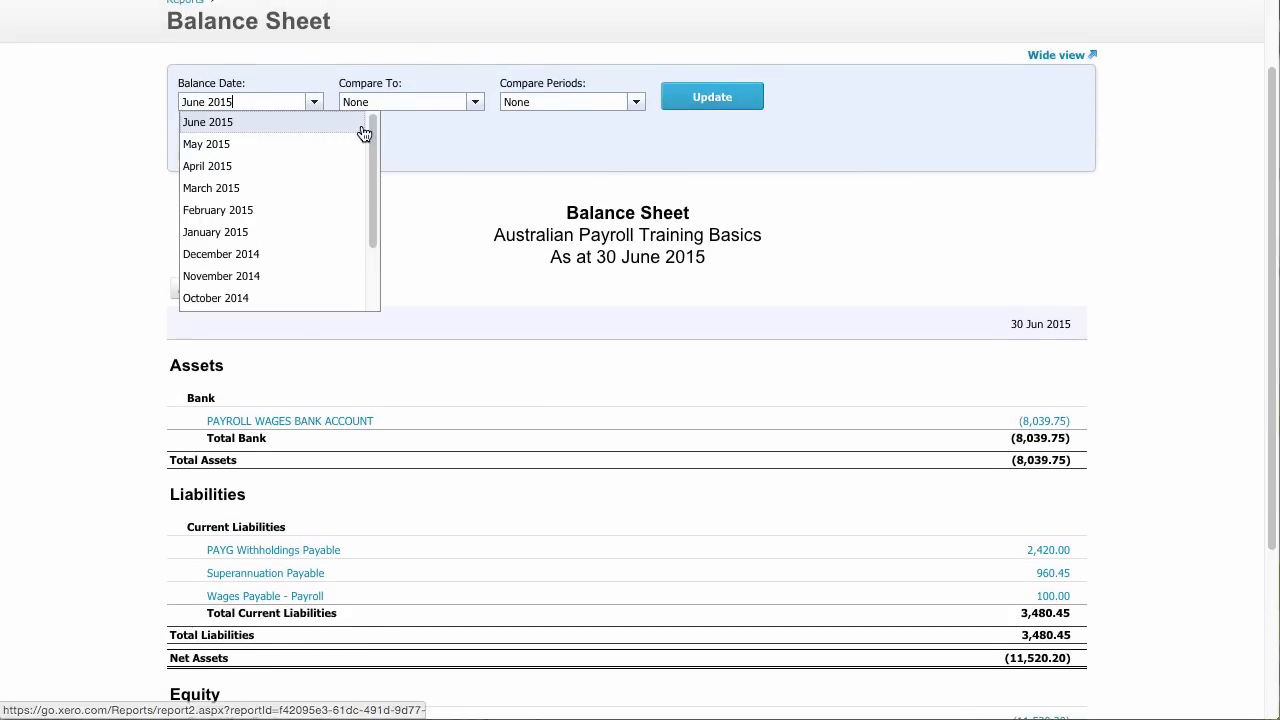
pyautogui.moveTo(371, 128); pyautogui.dragTo(327, 77)
pyautogui.click(278, 120)
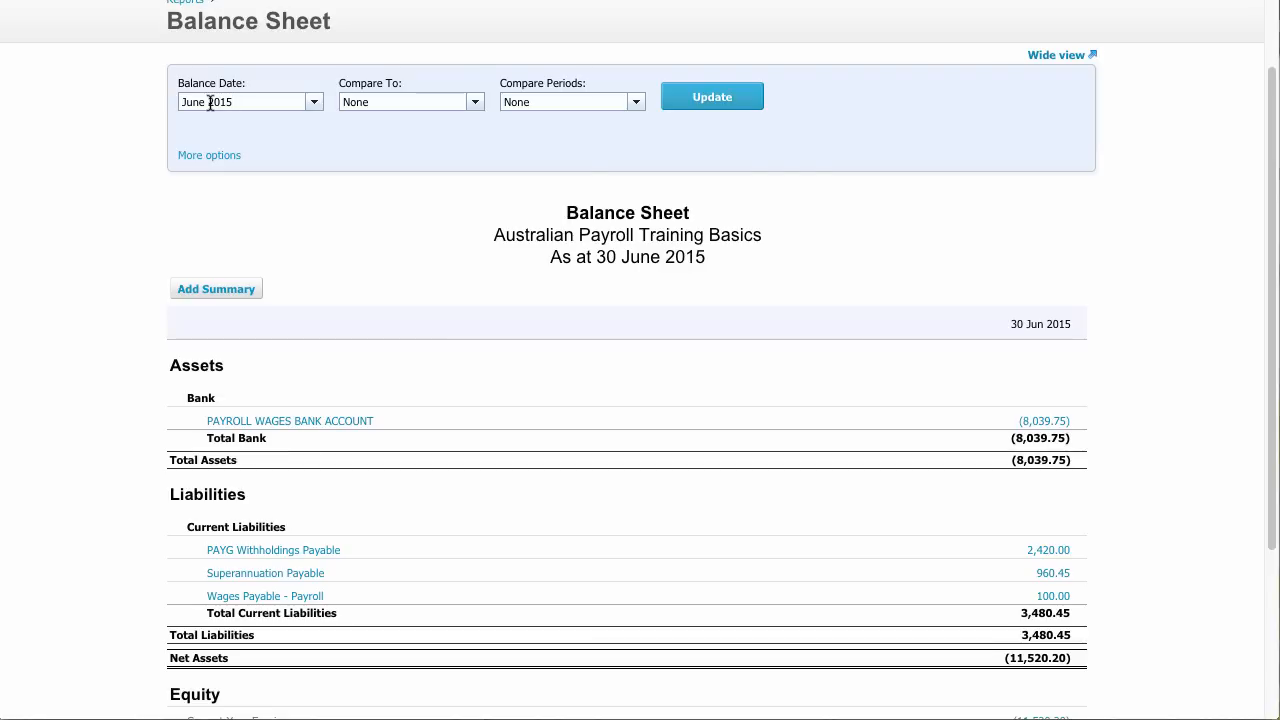
pyautogui.click(317, 104)
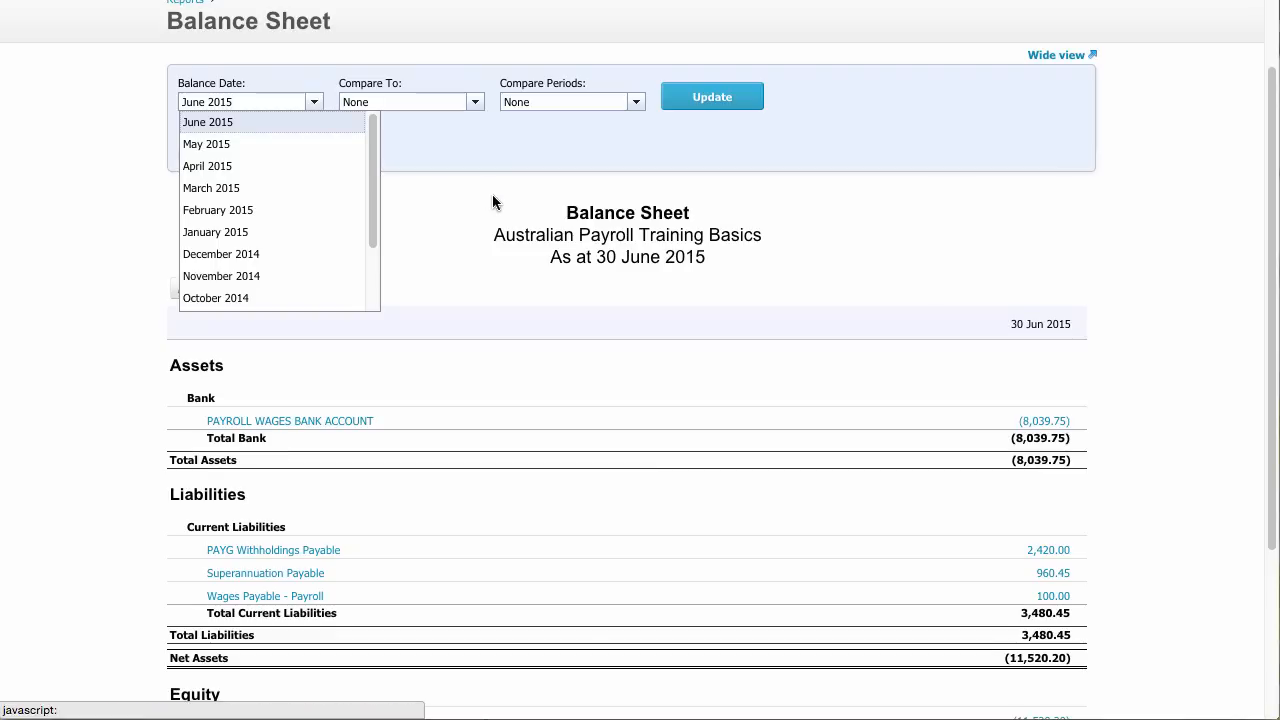
pyautogui.click(466, 174)
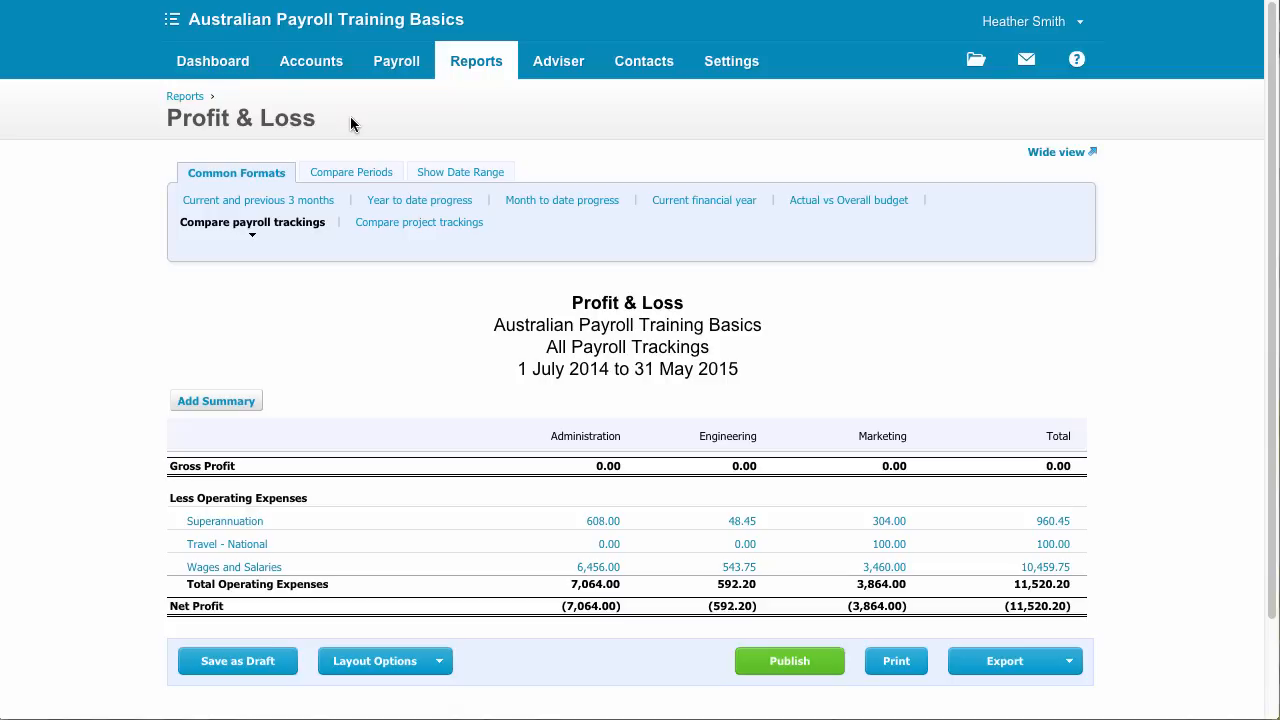
# Step: Bring up the Payroll menu's list of sections
pyautogui.click(410, 66)
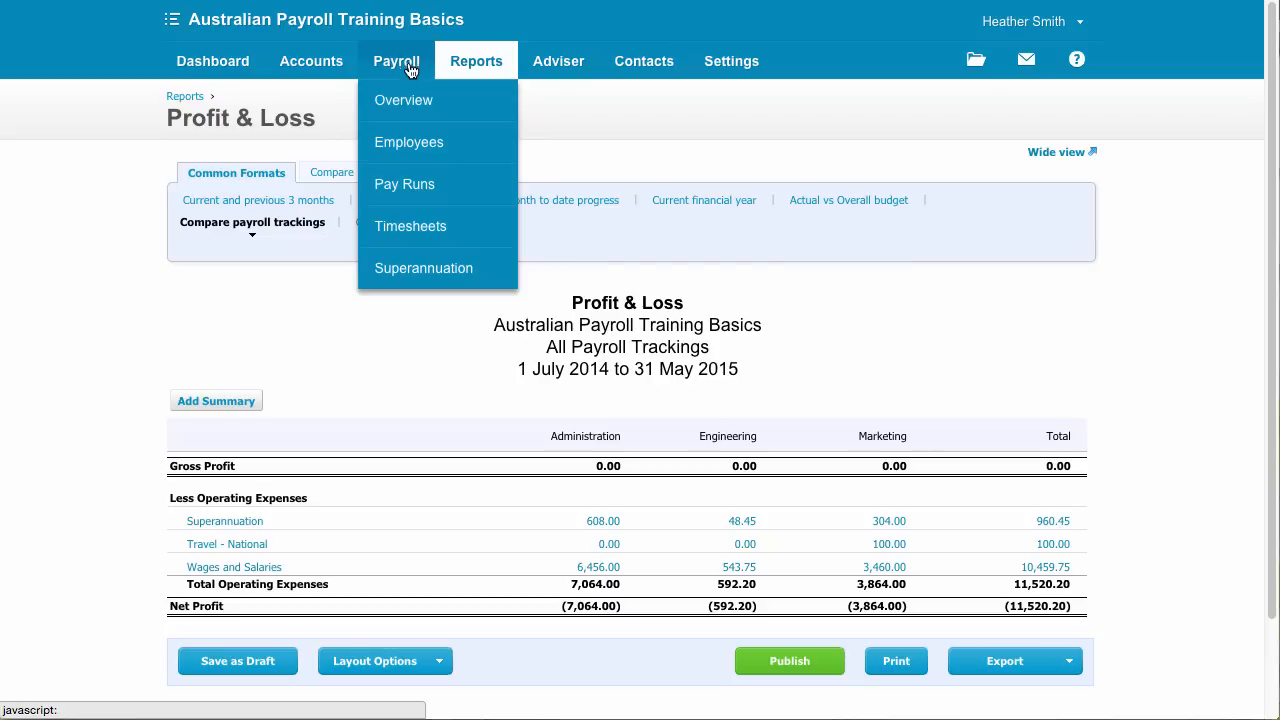
# Step: Go to the Employees list showing the three current employees
pyautogui.click(410, 146)
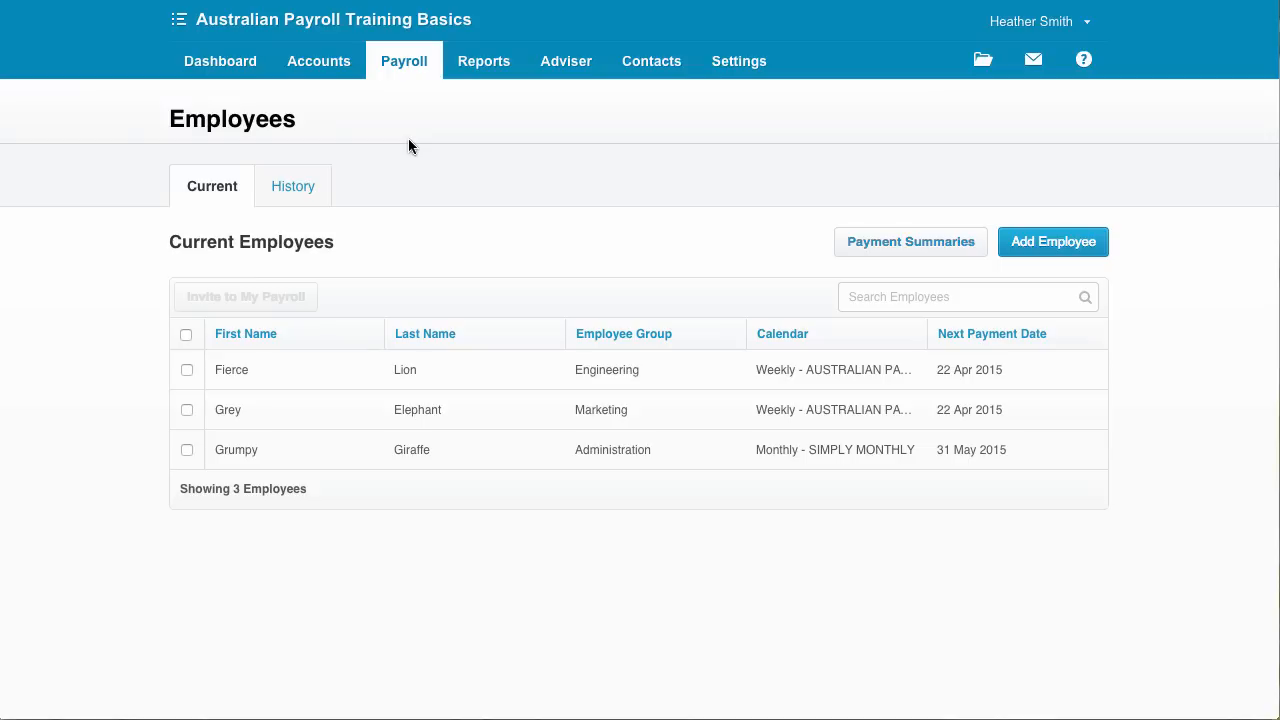
# Step: Start payment summaries, adding the signatory and telephone to the organisation details and confirming
pyautogui.click(890, 248)
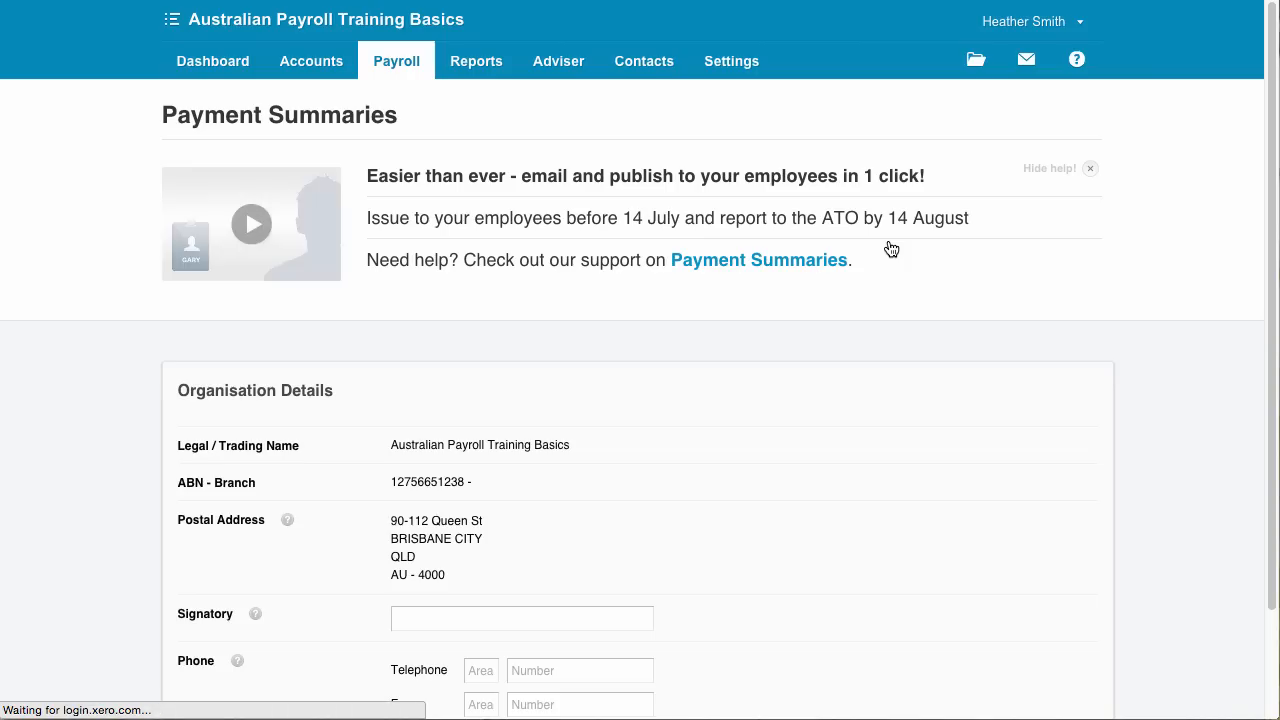
pyautogui.moveTo(1272, 214); pyautogui.dragTo(1272, 322)
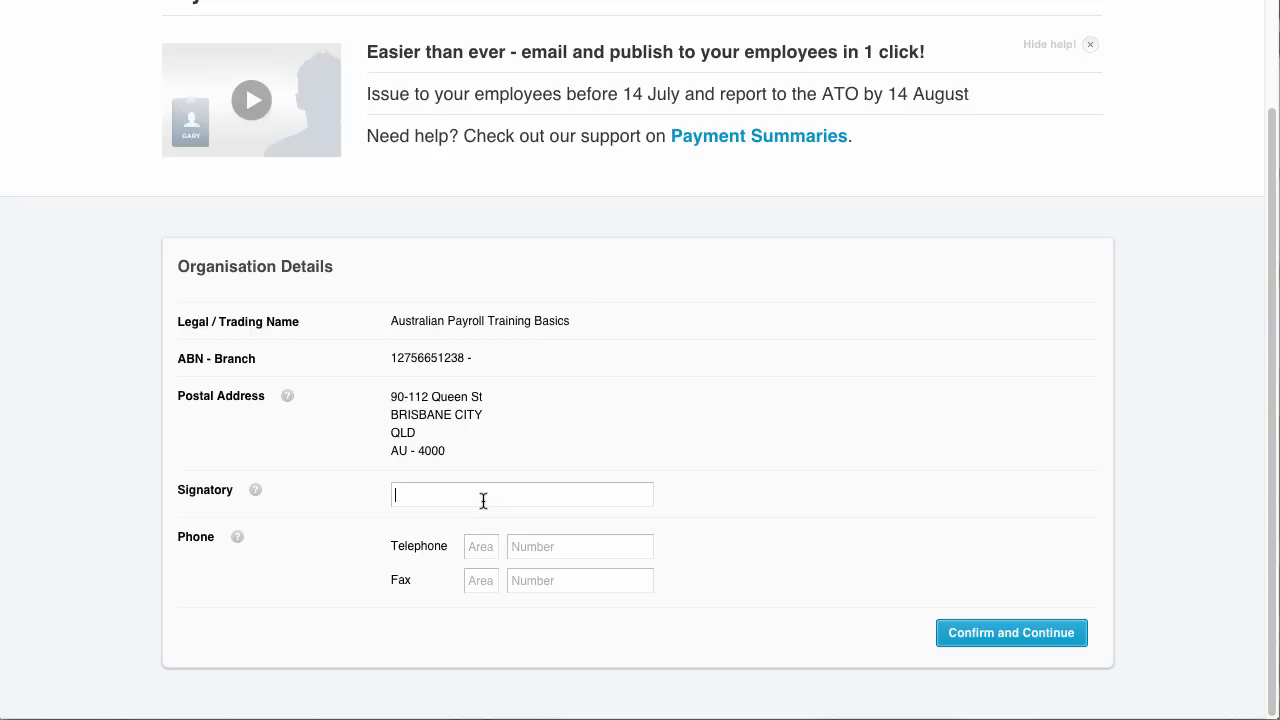
pyautogui.write('Heather Smith')
pyautogui.click(997, 633)
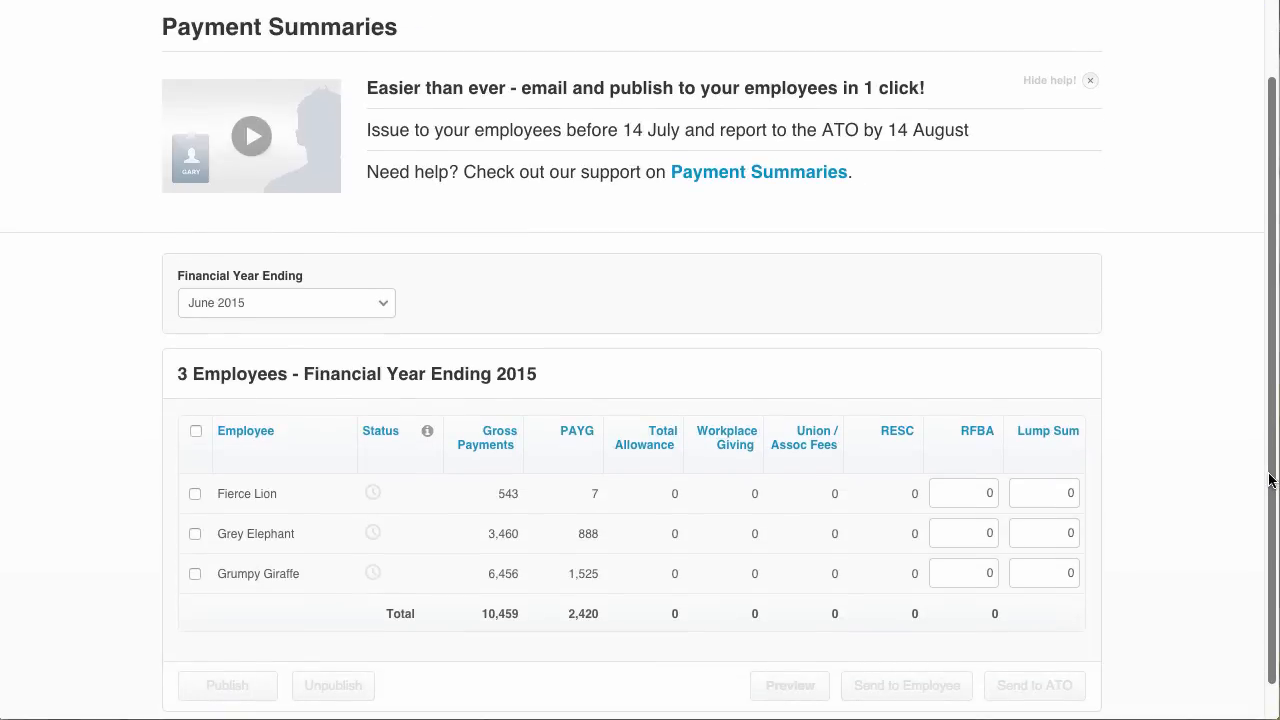
pyautogui.moveTo(1268, 480); pyautogui.dragTo(1268, 378)
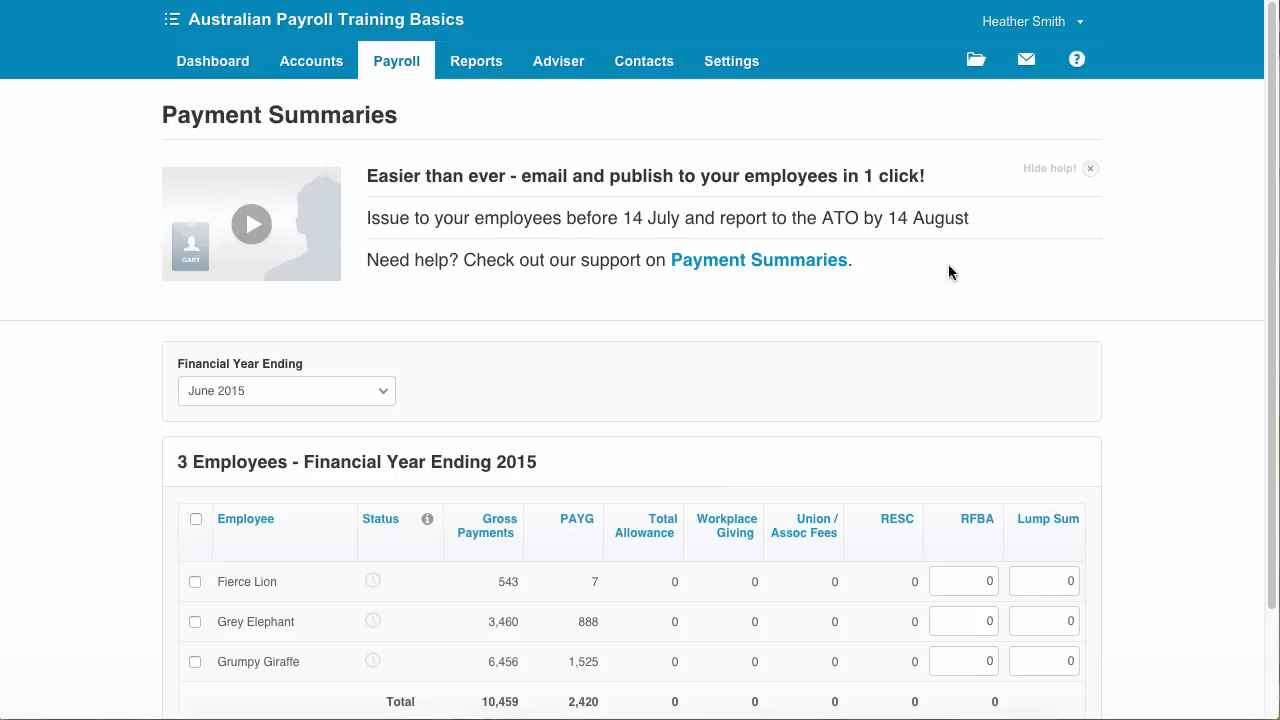
# Step: Select all three employees and publish their June 2015 payment summaries
pyautogui.click(1093, 170)
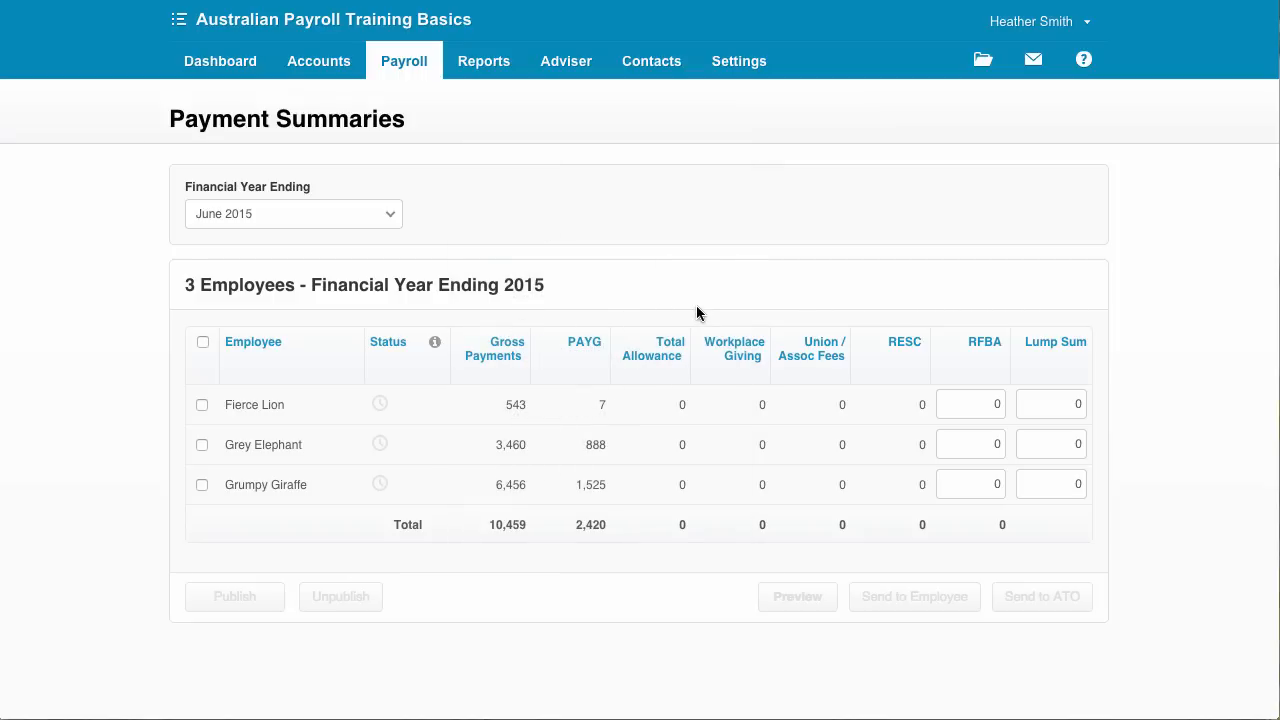
pyautogui.click(202, 342)
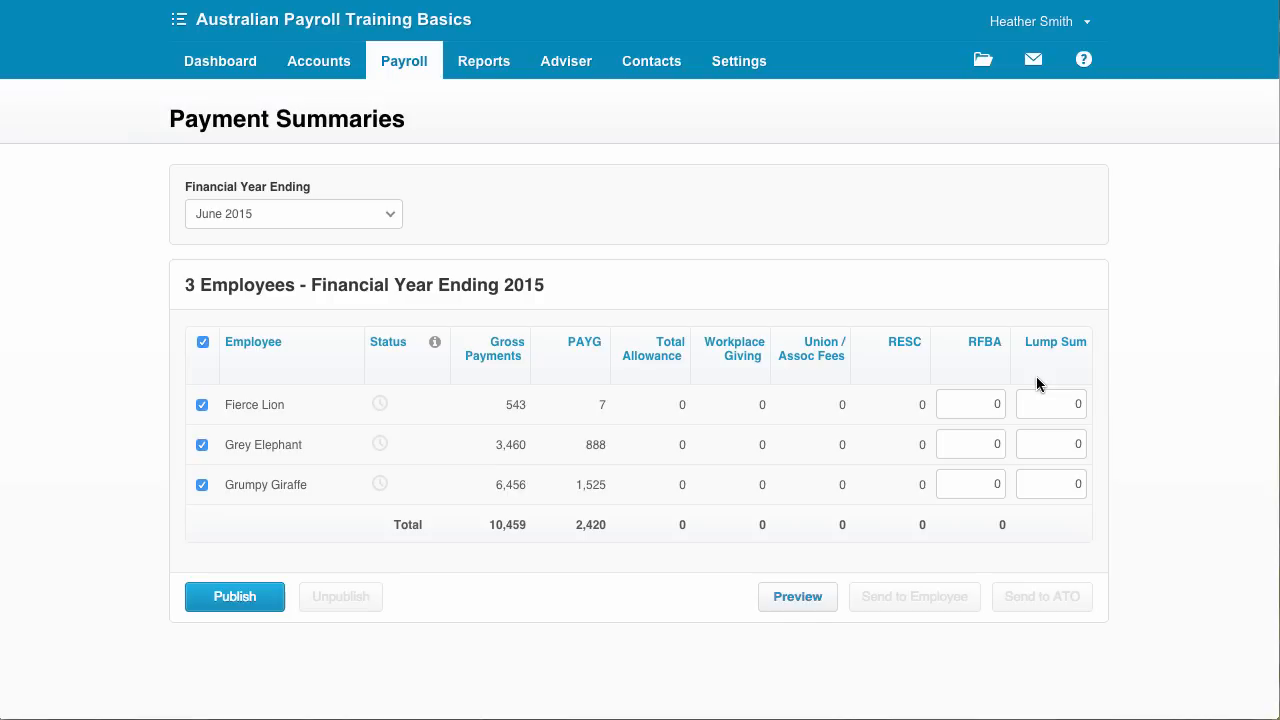
pyautogui.click(226, 604)
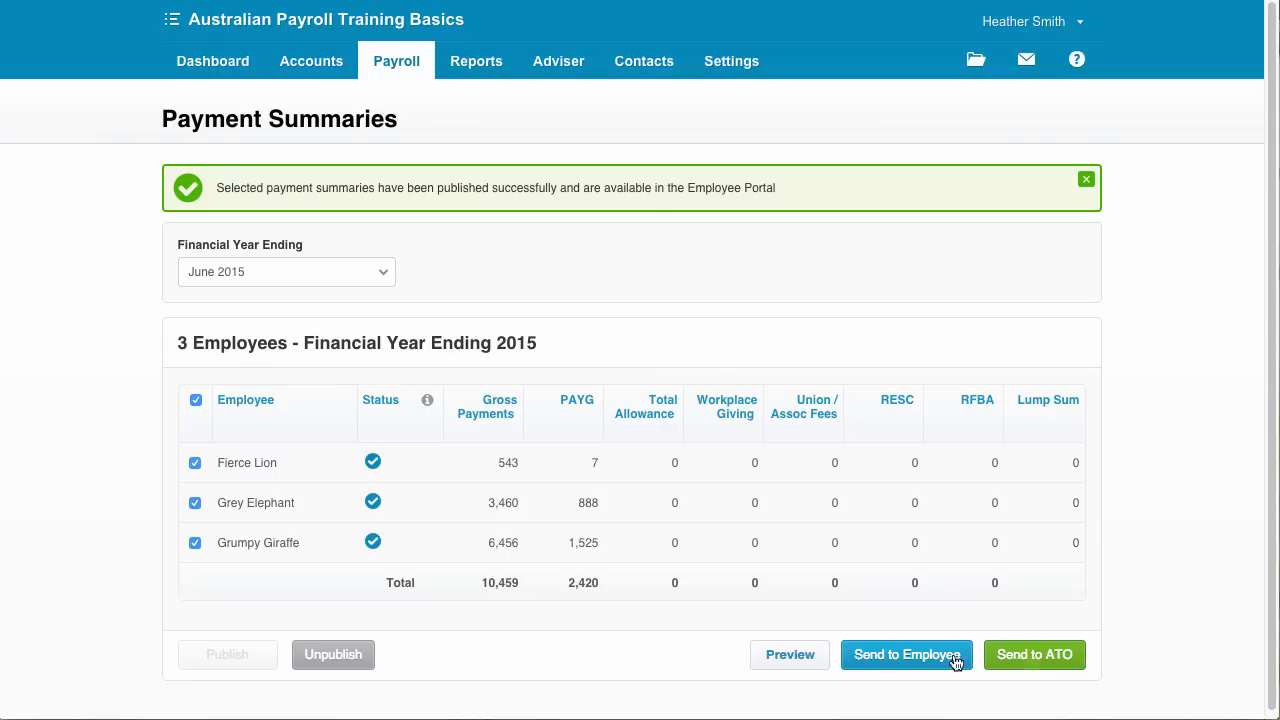
pyautogui.moveTo(375, 468)
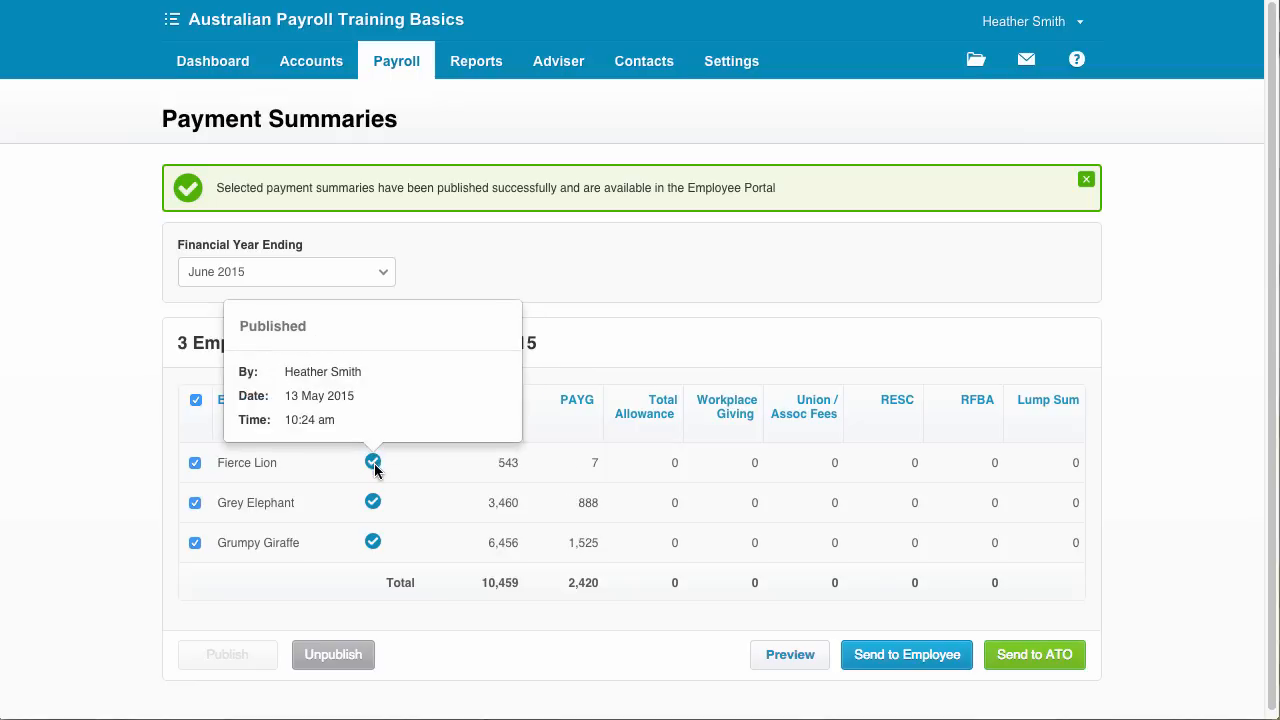